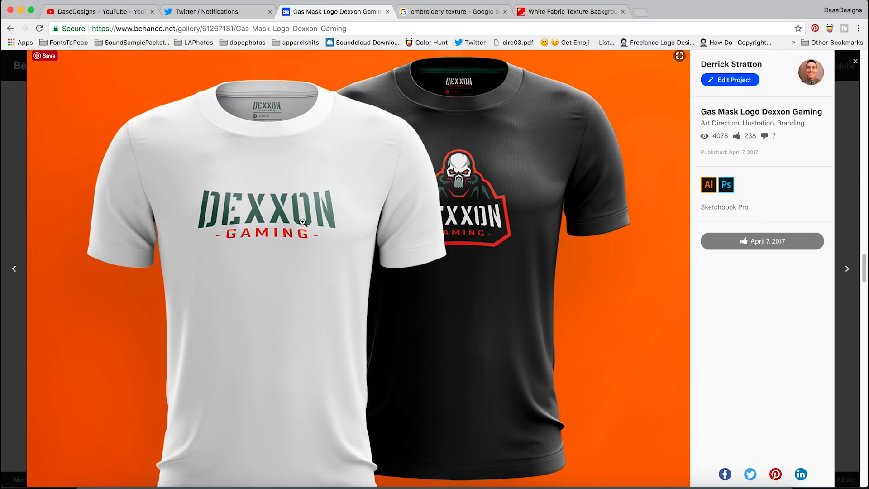
Scroll through the Gas Mask Logo Dexxon Gaming project's shirt and cap mockups on Behance
scroll(325, 247, "up", 1)
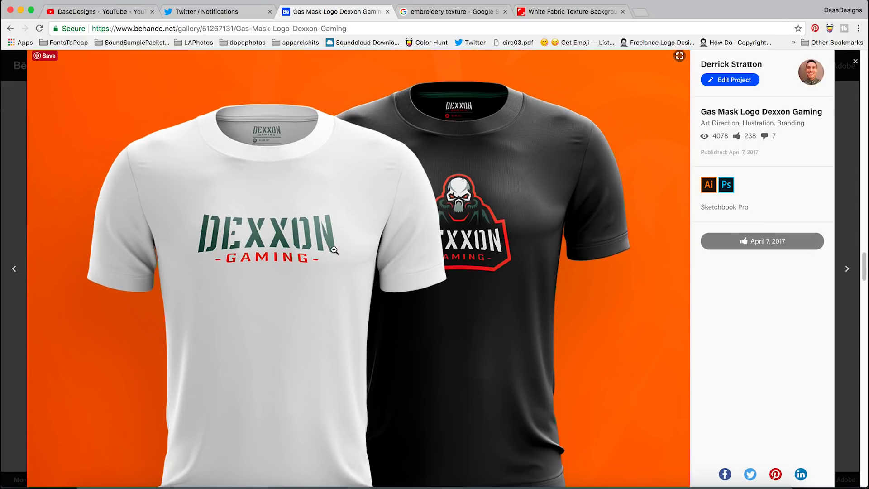
scroll(373, 275, "up", 5)
scroll(369, 277, "up", 10)
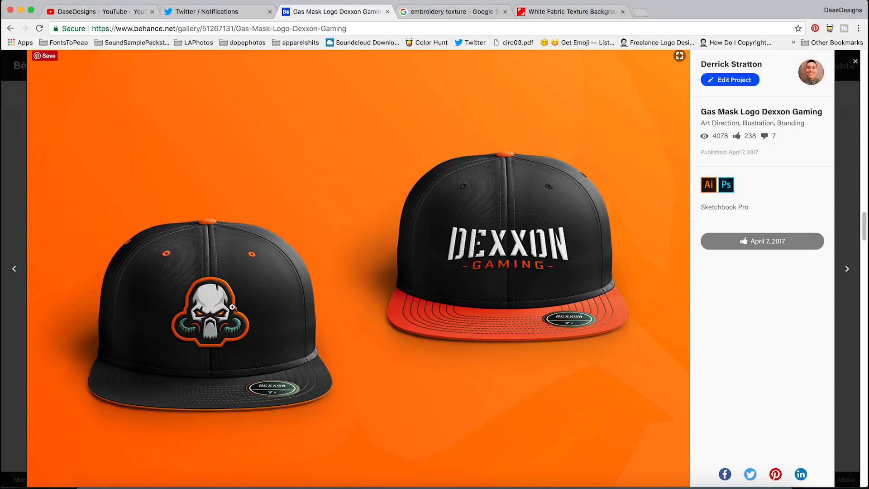
scroll(259, 312, "down", 20)
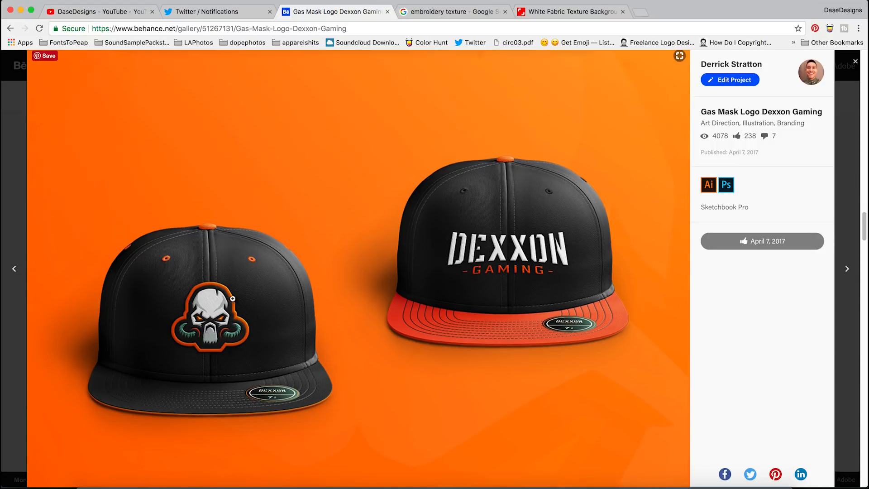
scroll(257, 308, "down", 20)
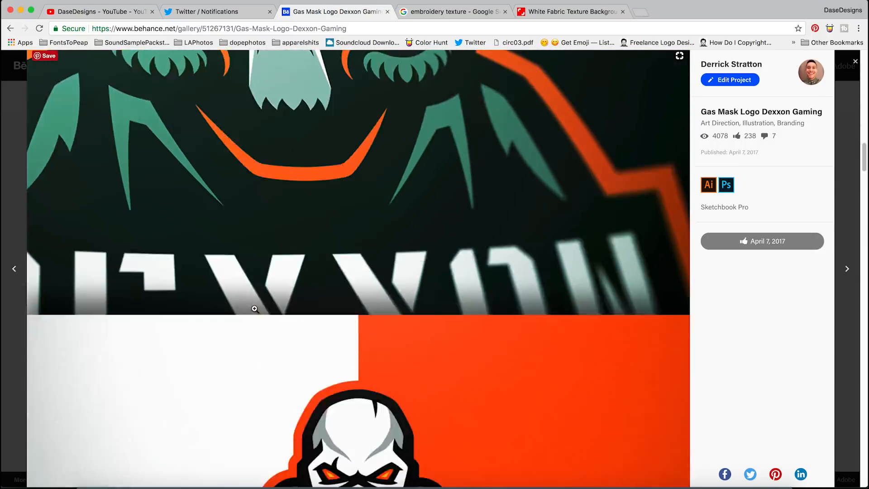
scroll(254, 307, "up", 15)
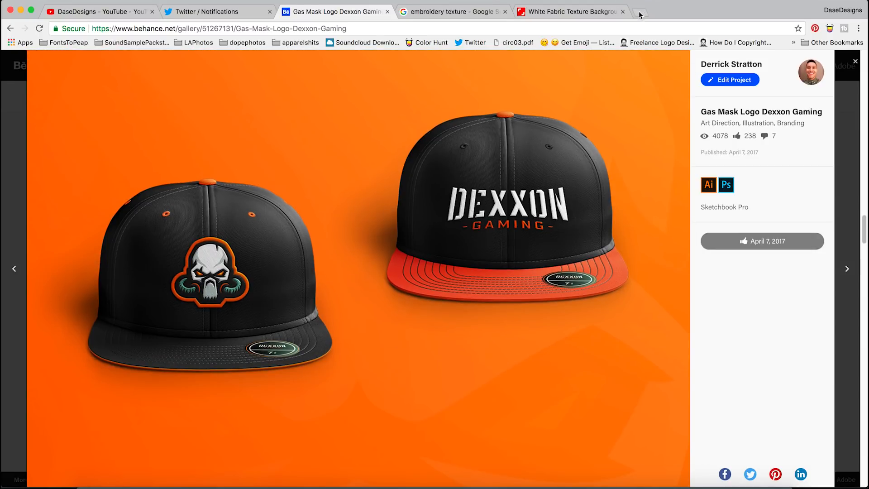
Open the Instagram profile in a new browser tab
left_click(640, 13)
type("insta")
key("Down")
key("Return")
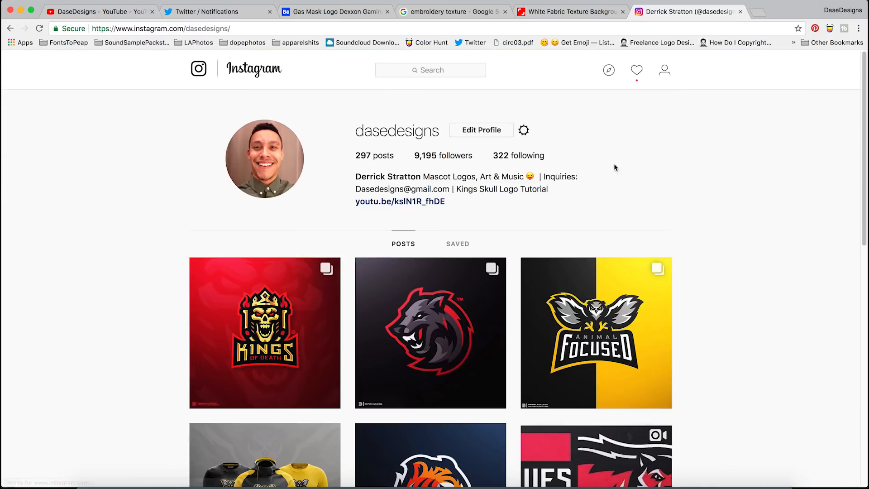
Scroll through the profile's posts and open the Dexxon skull logo post to view its cap image
scroll(267, 271, "down", 10)
scroll(329, 211, "up", 10)
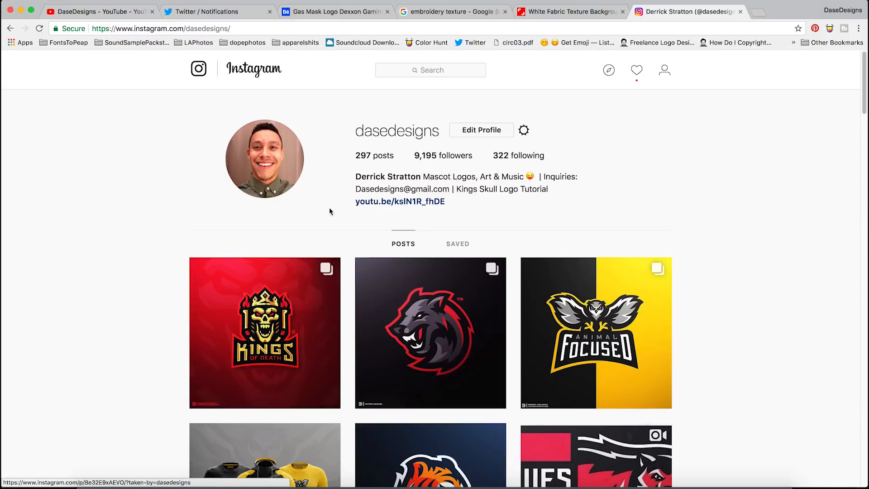
scroll(170, 264, "down", 15)
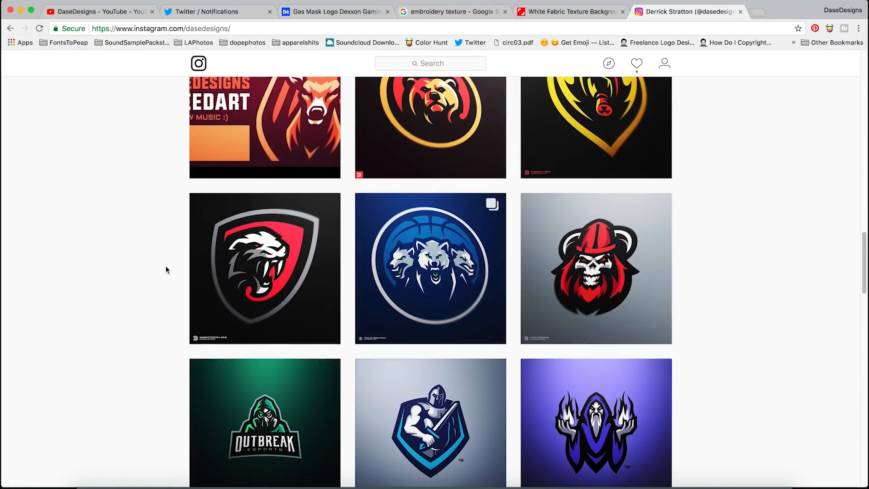
scroll(165, 270, "down", 20)
scroll(165, 270, "down", 15)
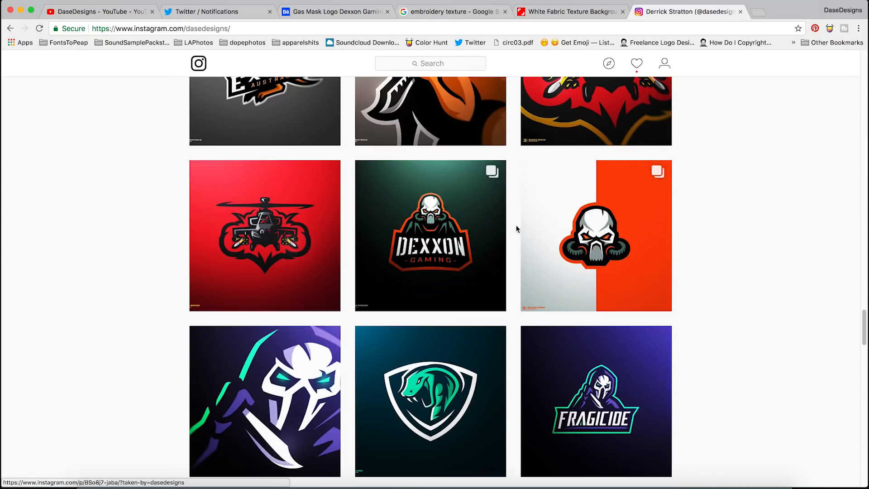
left_click(545, 228)
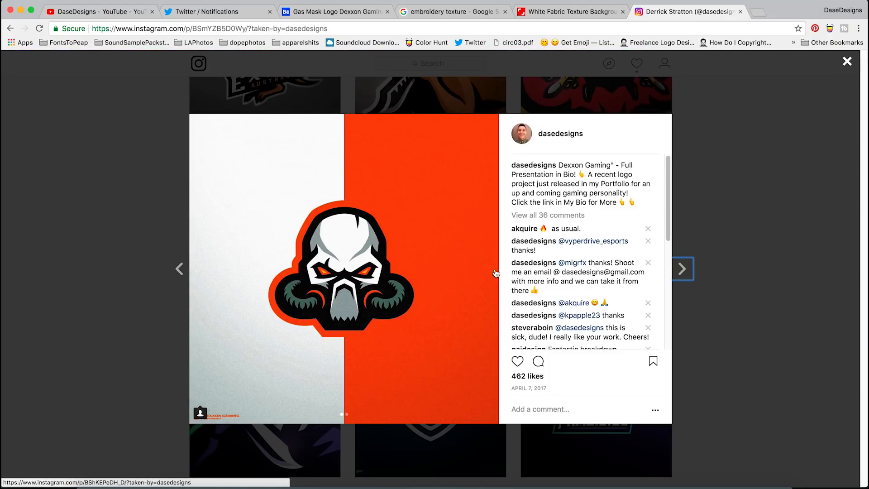
left_click(485, 269)
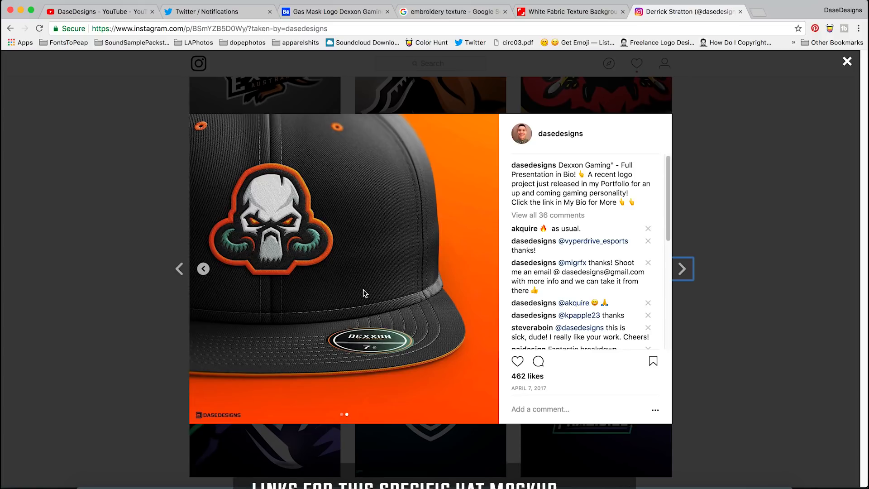
Go to Yellow Images and search the object mockups for hat
left_click(720, 28)
type("yell")
key("Down")
key("Return")
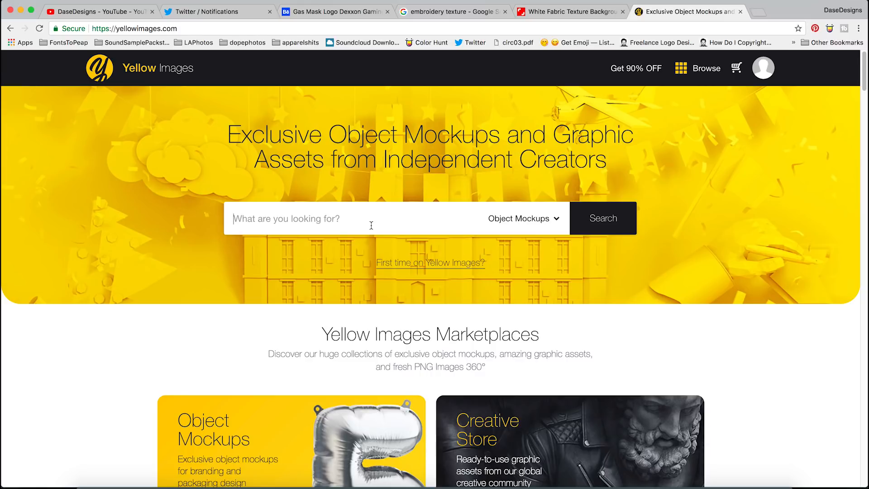
type("snap")
key("BackSpace")
key("BackSpace")
key("BackSpace")
key("BackSpace")
type("hat")
key("Return")
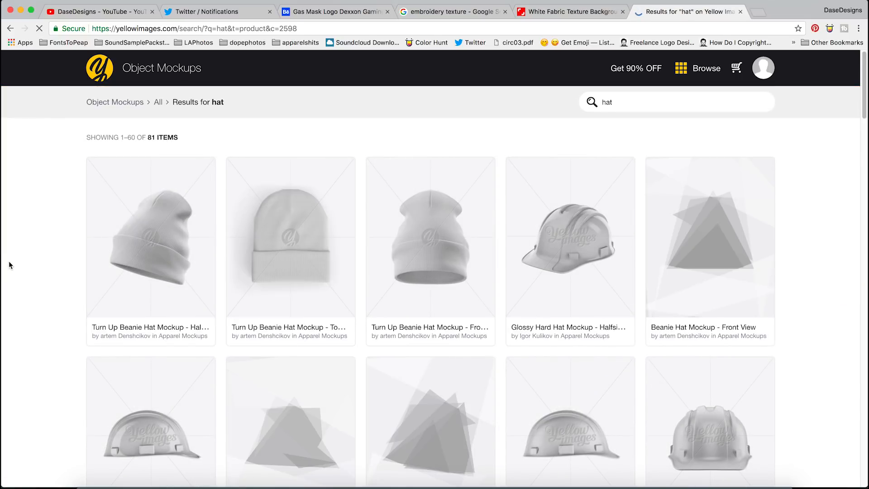
Browse the hat mockup results and open the Snapback Cap with Sticker Mockup (Front View) listing
scroll(79, 260, "down", 3)
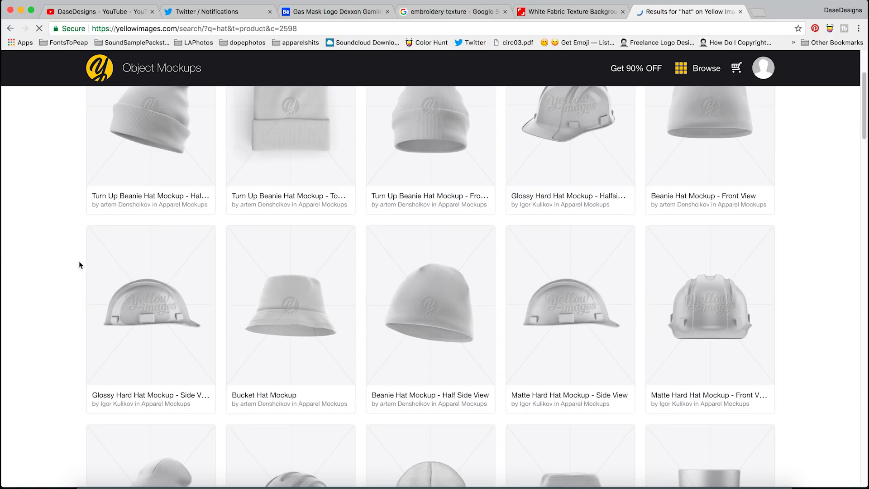
scroll(423, 293, "down", 5)
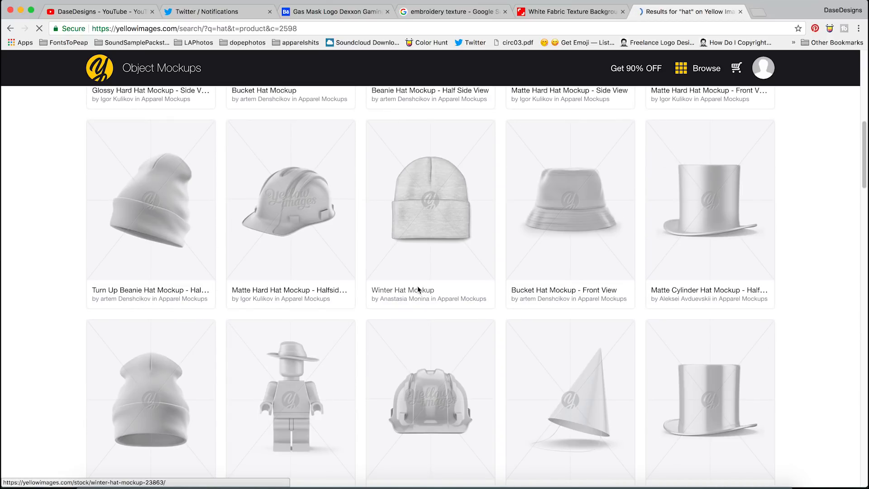
scroll(419, 290, "down", 10)
scroll(407, 283, "down", 4)
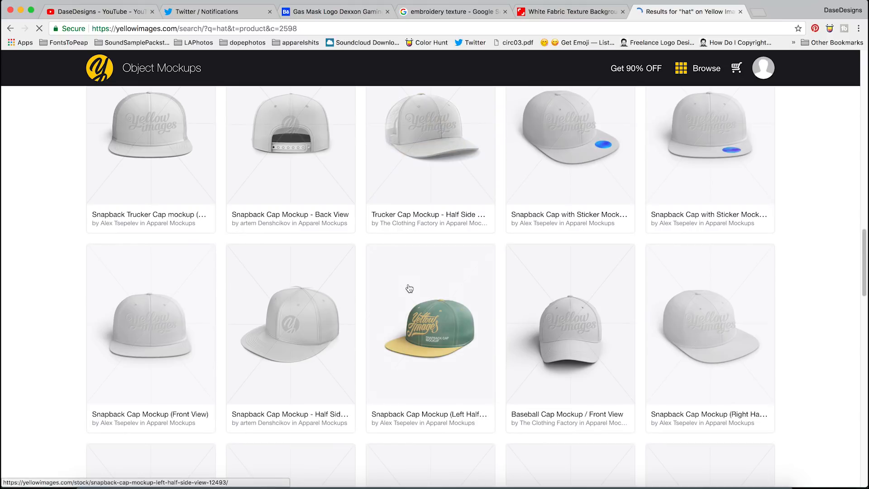
left_click(700, 172)
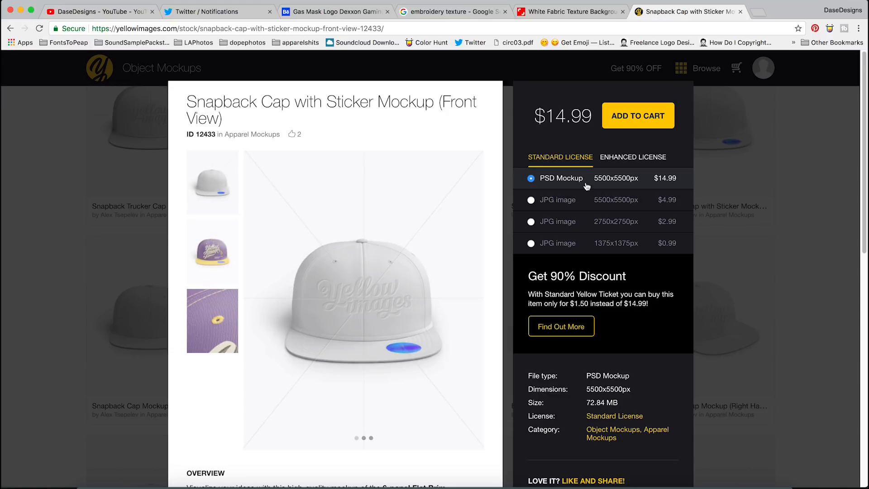
left_click(718, 186)
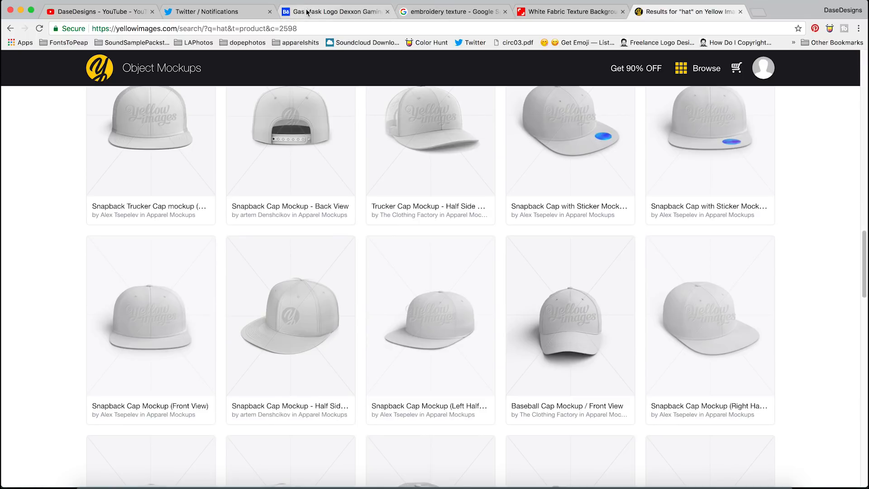
Switch to the Behance tab and browse the Animal Focused Owl eSports Logo Project's embroidered cap mockups
left_click(307, 13)
left_click(3, 183)
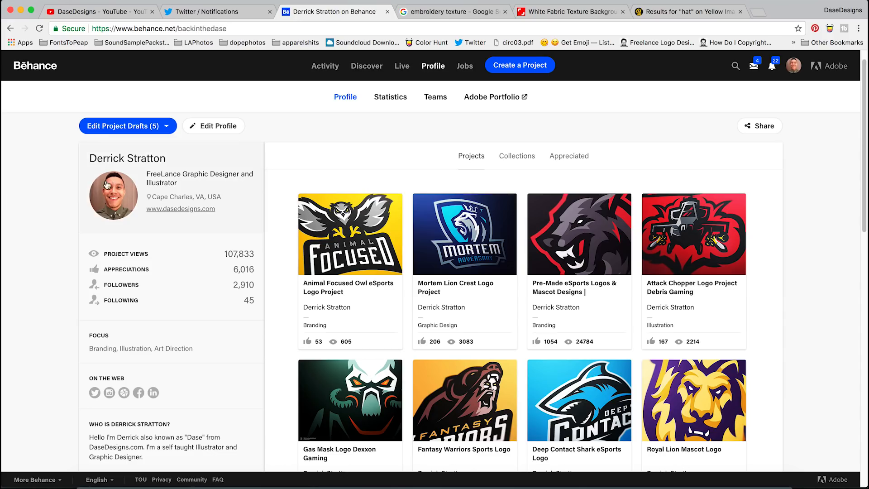
left_click(316, 226)
scroll(319, 255, "down", 10)
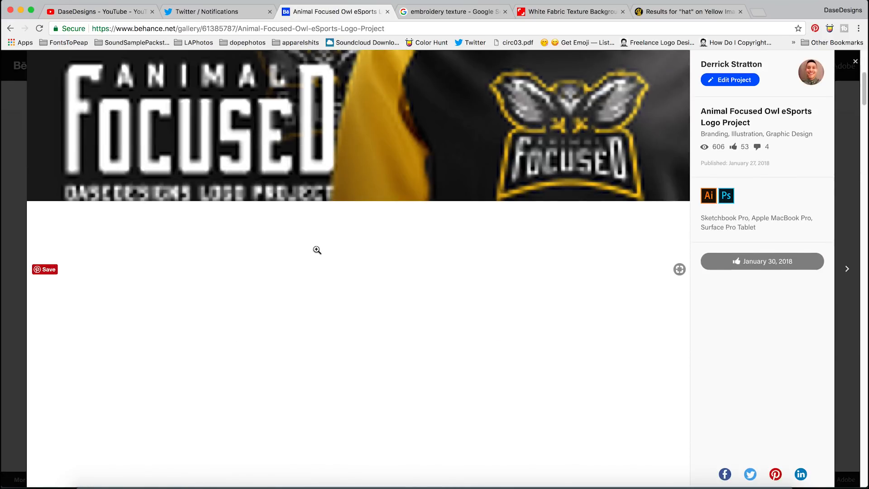
scroll(315, 249, "up", 6)
scroll(312, 249, "down", 15)
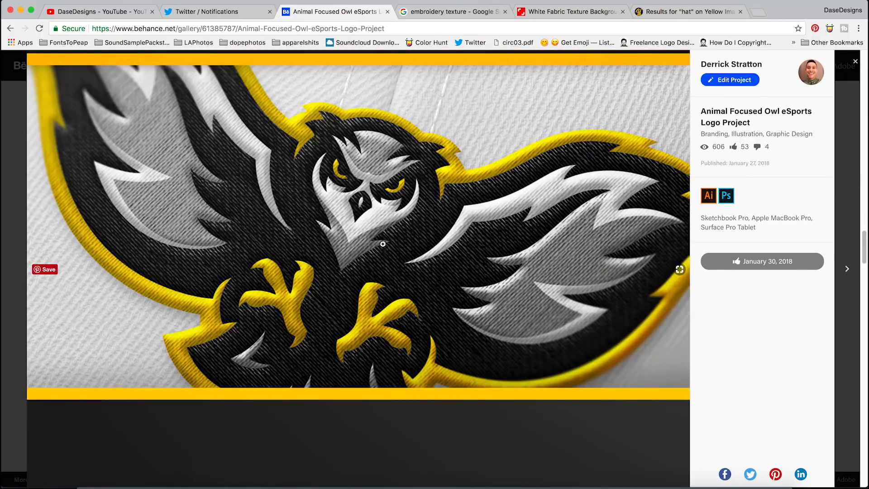
scroll(383, 244, "down", 12)
scroll(369, 209, "up", 10)
scroll(371, 210, "down", 6)
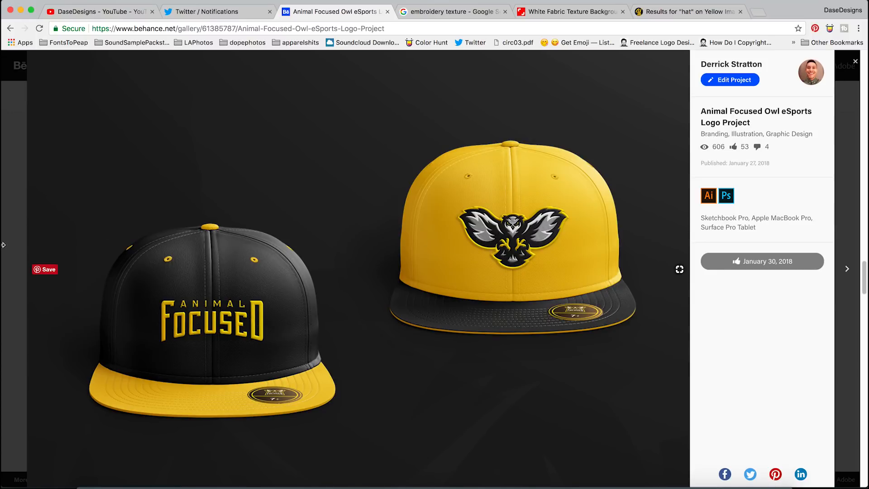
Switch to the Sabertooth hat mockup in Photoshop and zoom in to examine the embroidered shield patch
left_click(14, 225)
left_click(383, 478)
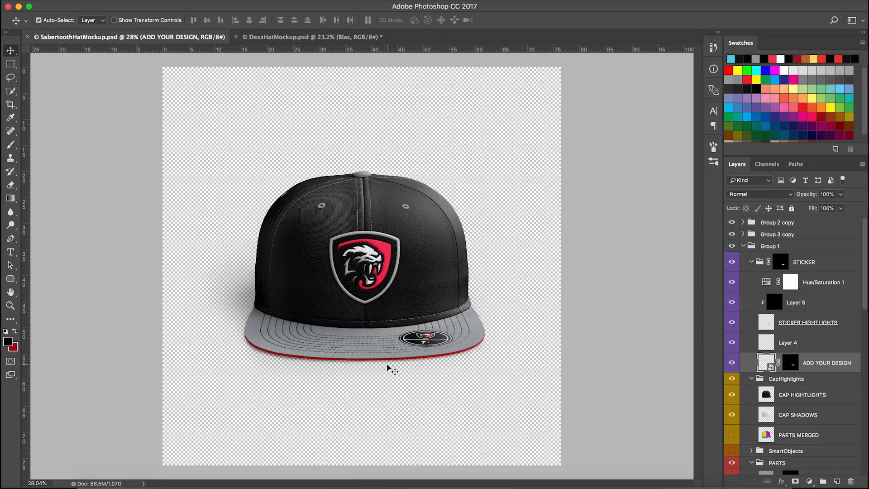
scroll(355, 258, "up", 3)
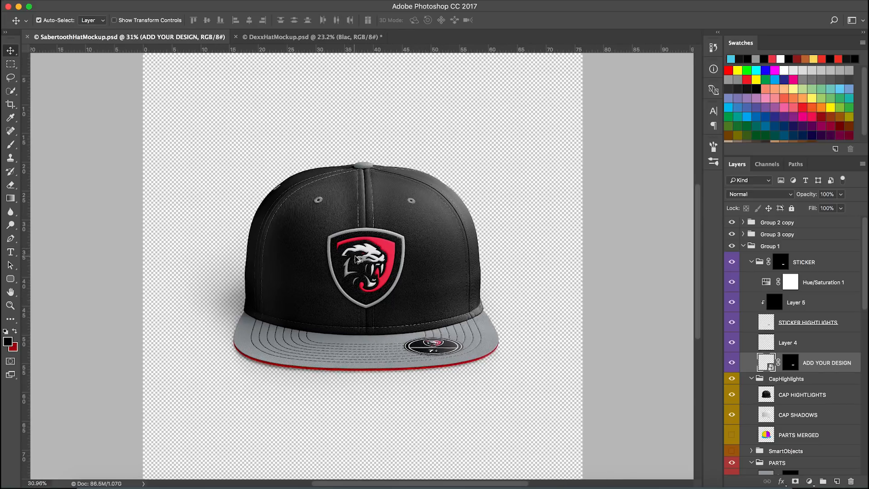
scroll(355, 258, "up", 8)
scroll(374, 278, "up", 2)
scroll(360, 258, "down", 5)
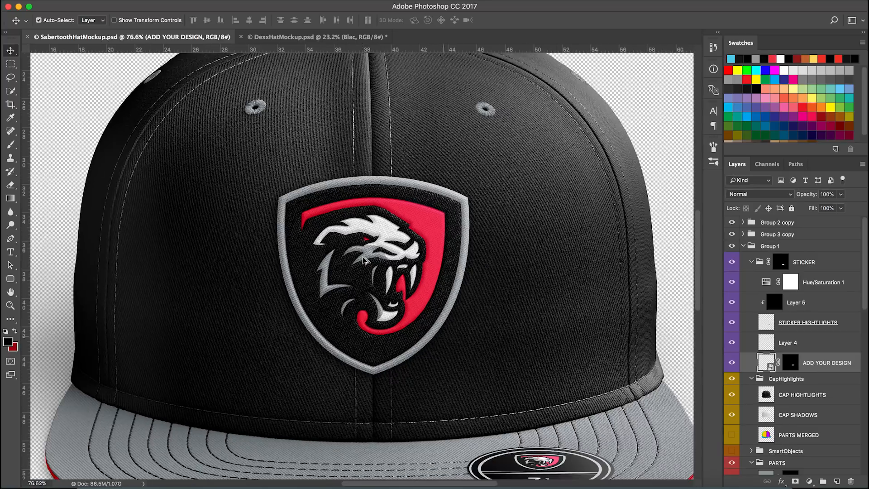
scroll(442, 238, "down", 1)
scroll(314, 271, "down", 1)
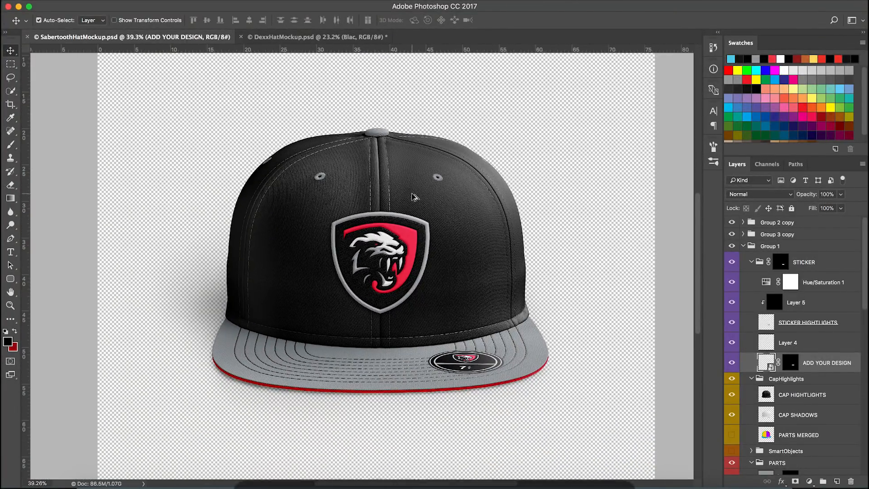
scroll(378, 281, "up", 3)
scroll(378, 282, "up", 3)
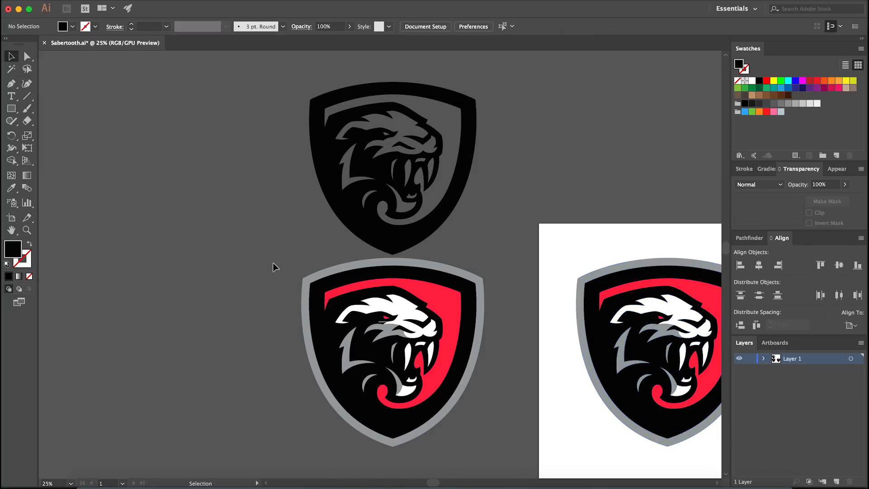
scroll(251, 286, "down", 3)
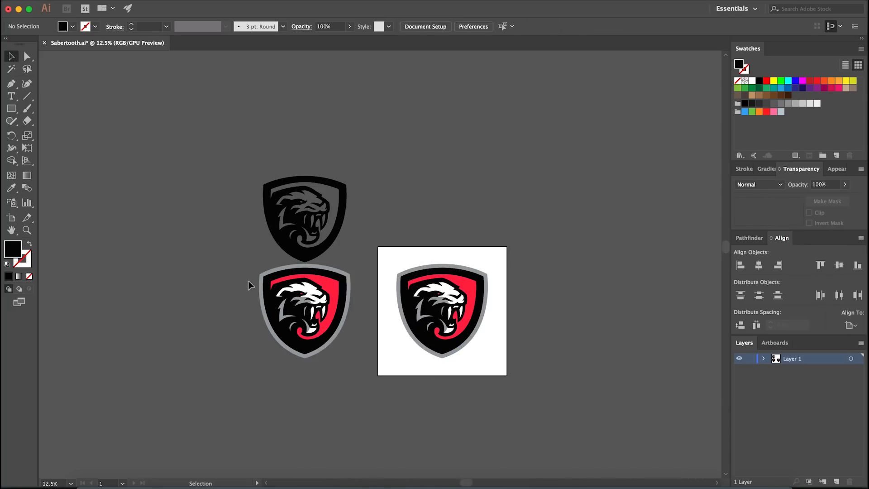
Examine the Sabertooth shield logo artwork in Illustrator and return to the Photoshop hat mockup
scroll(504, 302, "up", 3)
key("space")
left_click_drag(486, 333, 510, 321)
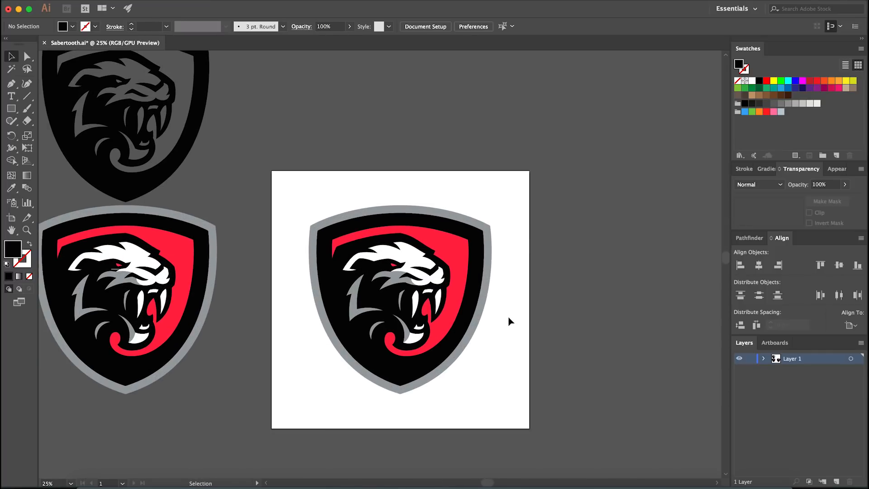
left_click(462, 319)
left_click(353, 196)
key("super+equal")
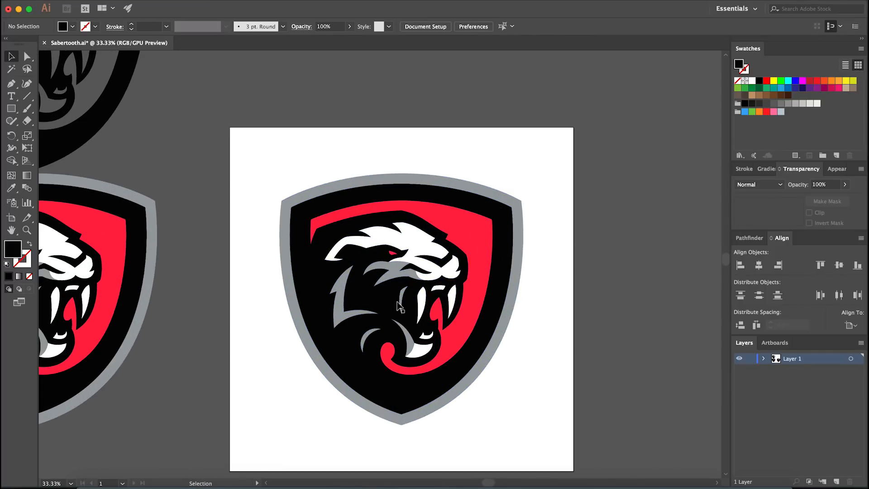
left_click_drag(560, 317, 549, 310)
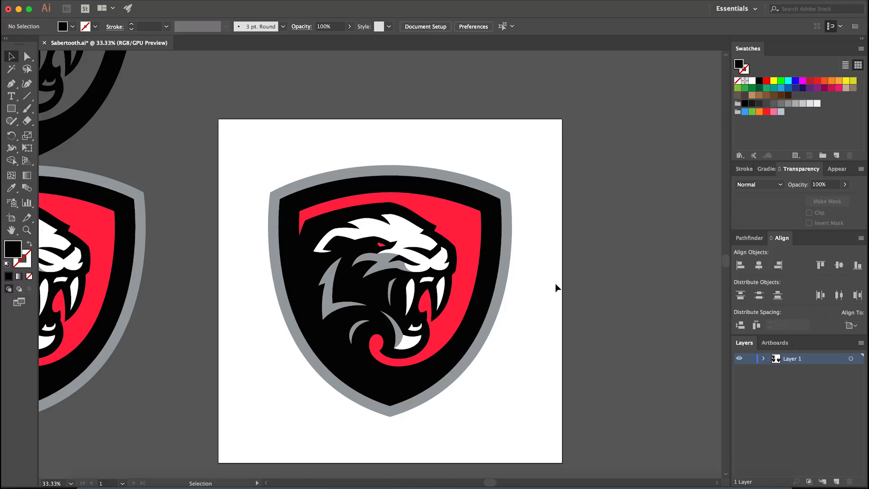
left_click_drag(519, 330, 524, 337)
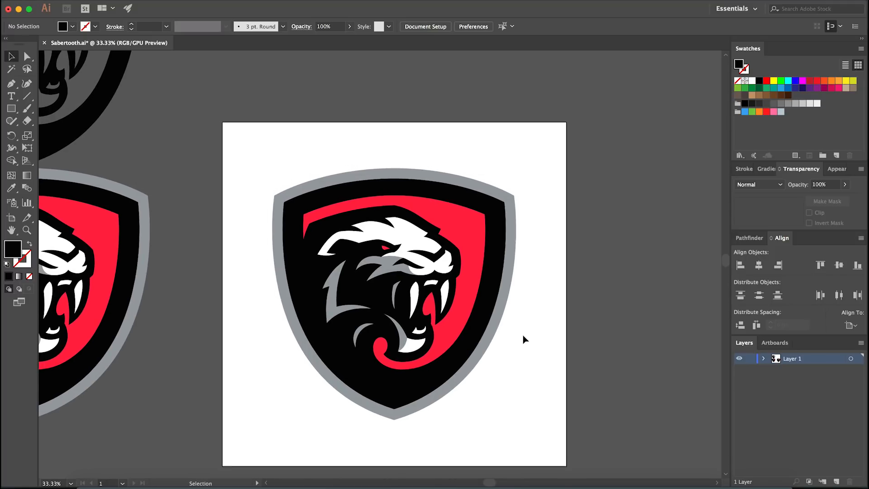
left_click(471, 355)
left_click(495, 357)
left_click(441, 358)
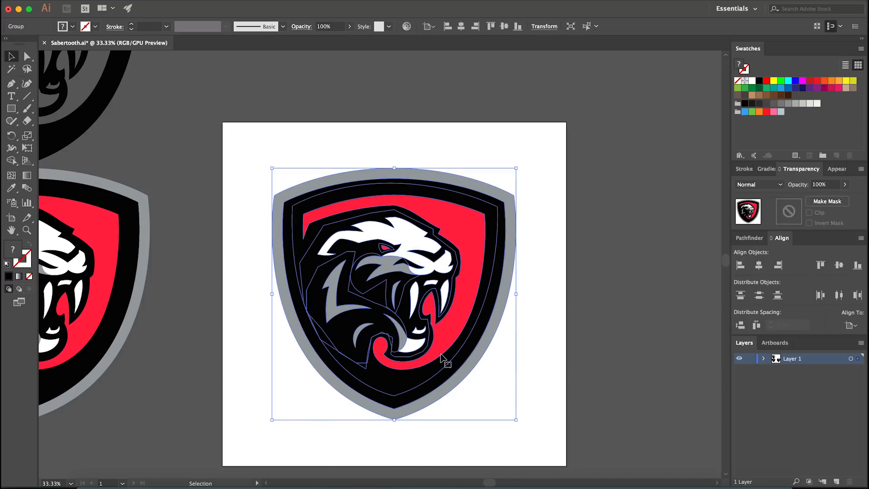
left_click(495, 355)
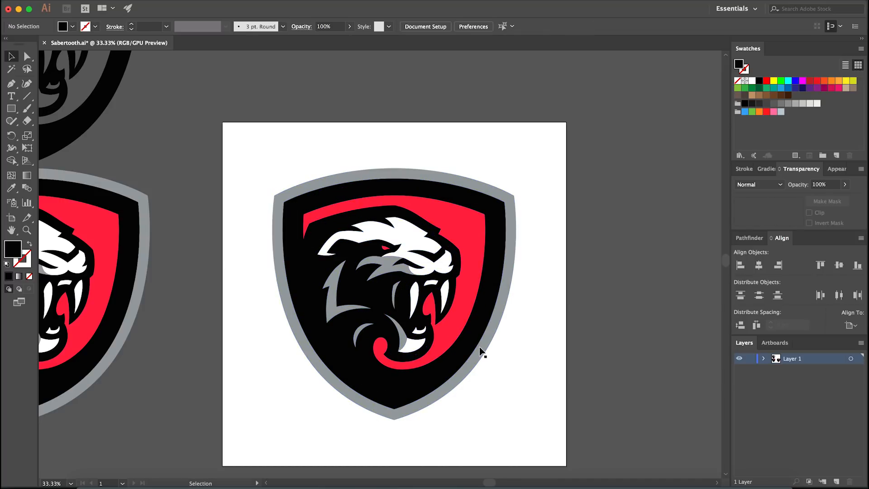
left_click(390, 484)
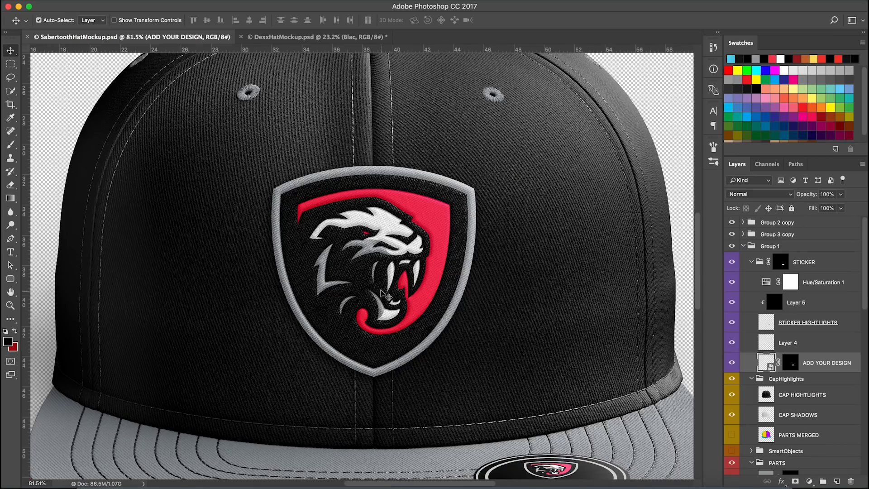
Switch to the browser and preview the white fabric texture from the Google image results for embroidery texture
scroll(380, 299, "up", 4)
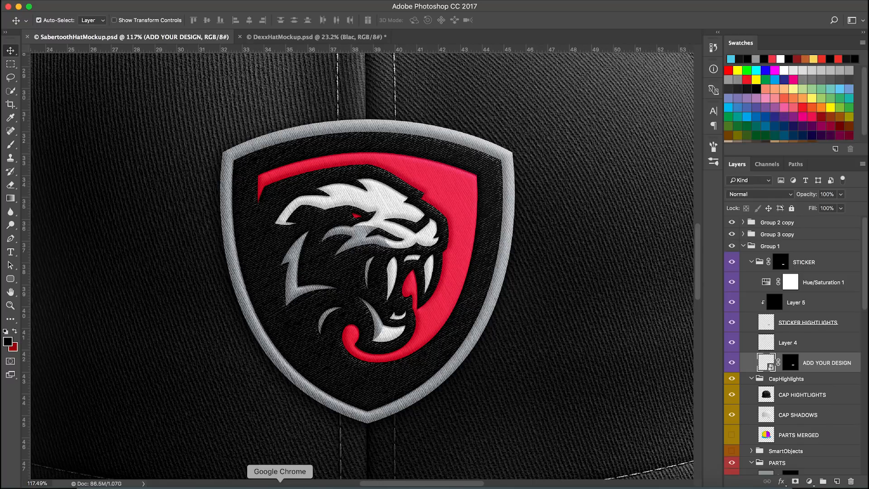
left_click(280, 484)
left_click(437, 13)
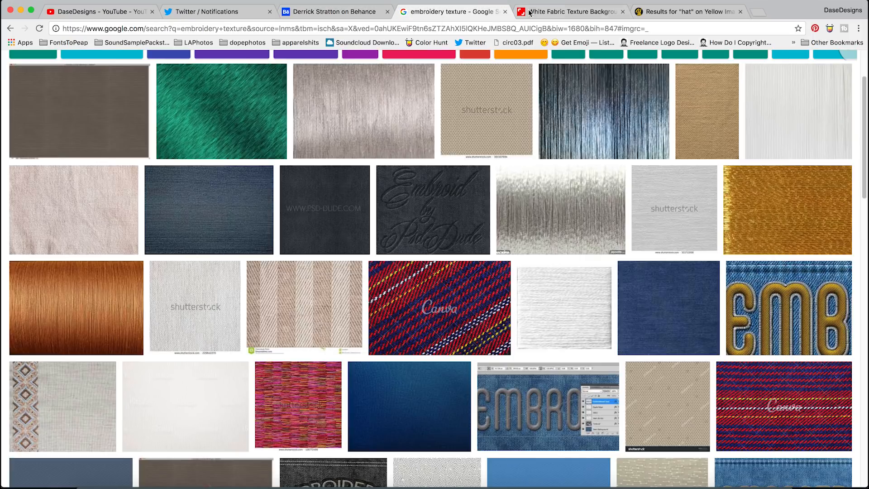
scroll(268, 294, "up", 3)
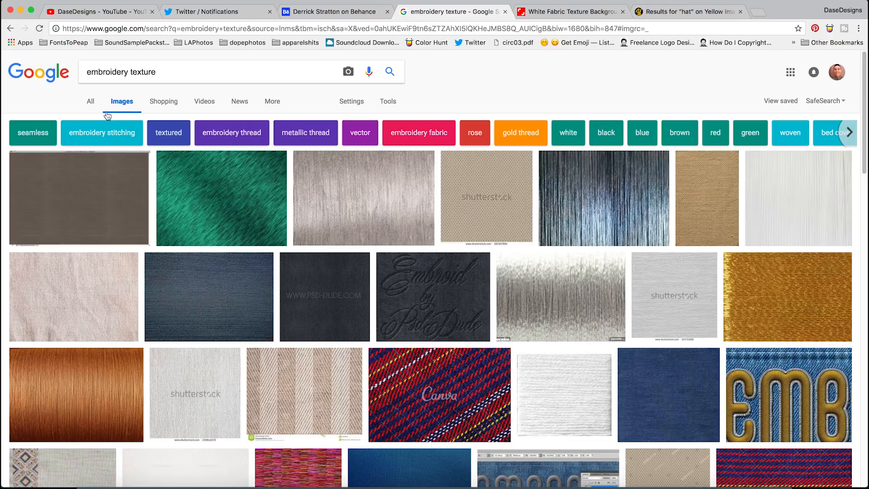
left_click_drag(92, 74, 257, 77)
left_click(258, 77)
left_click(453, 88)
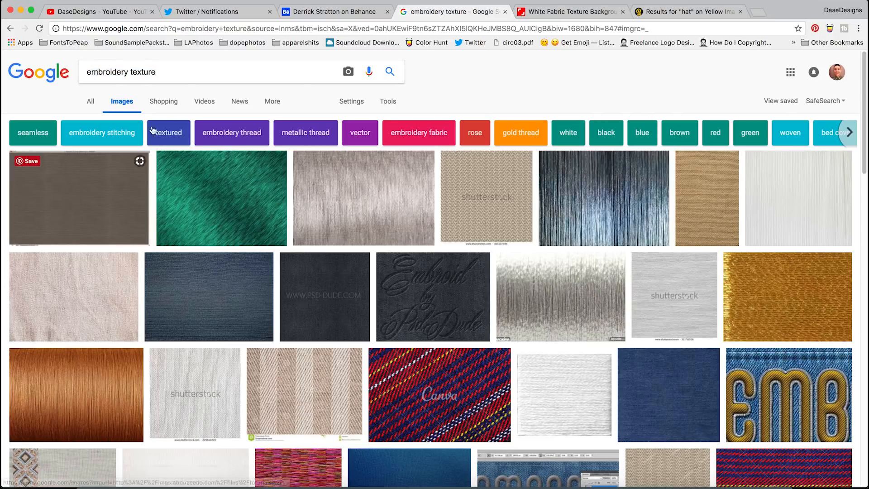
left_click(664, 311)
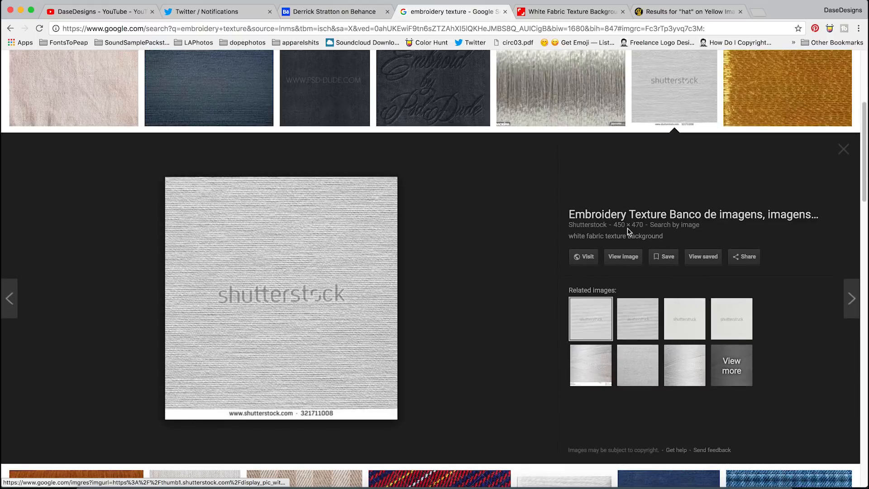
left_click(545, 13)
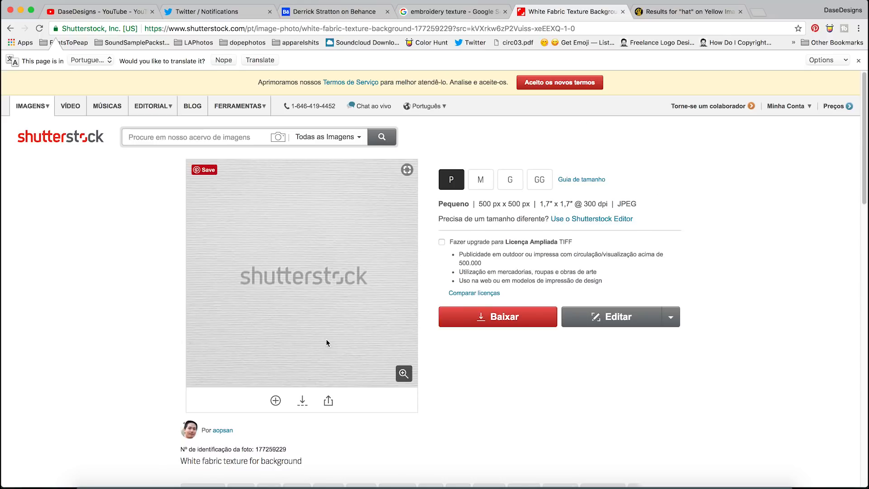
left_click(463, 13)
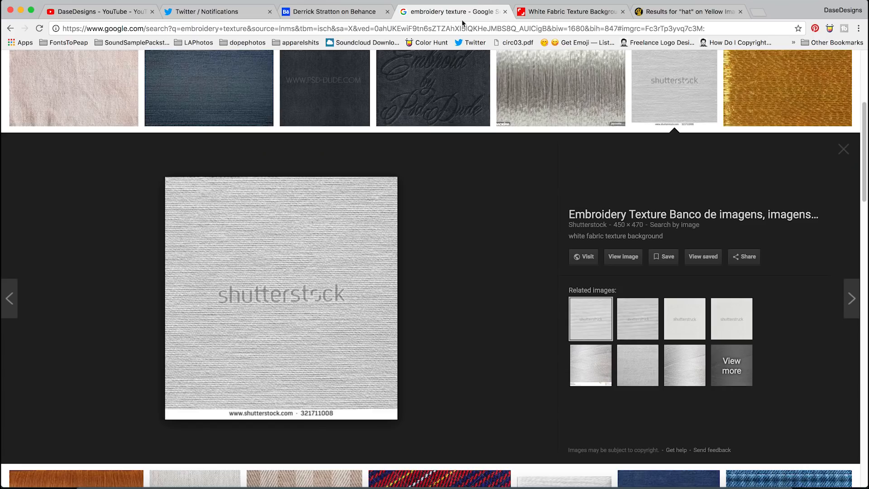
left_click(841, 149)
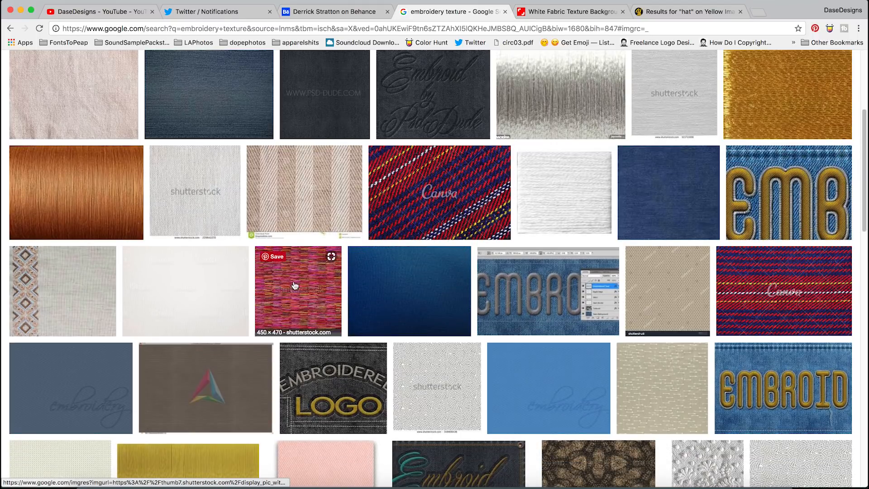
Preview more embroidery texture image results, including the denim, linen and beige textures
left_click(222, 218)
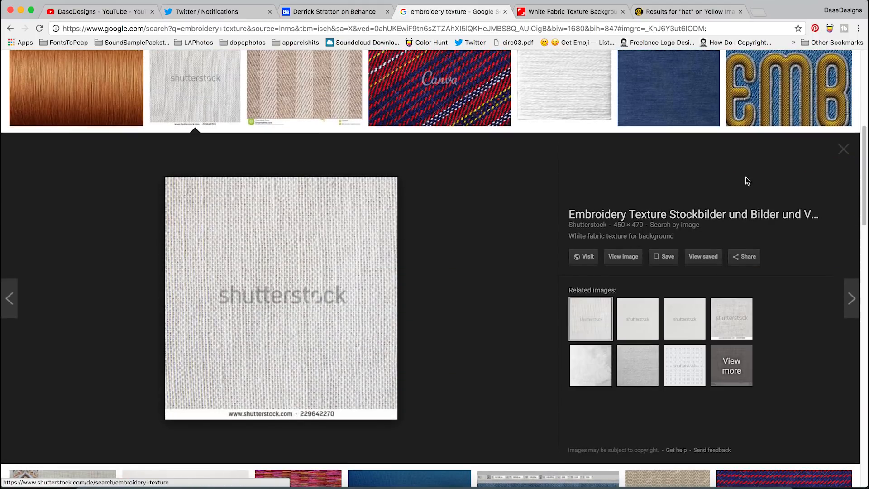
left_click(843, 149)
scroll(262, 168, "up", 3)
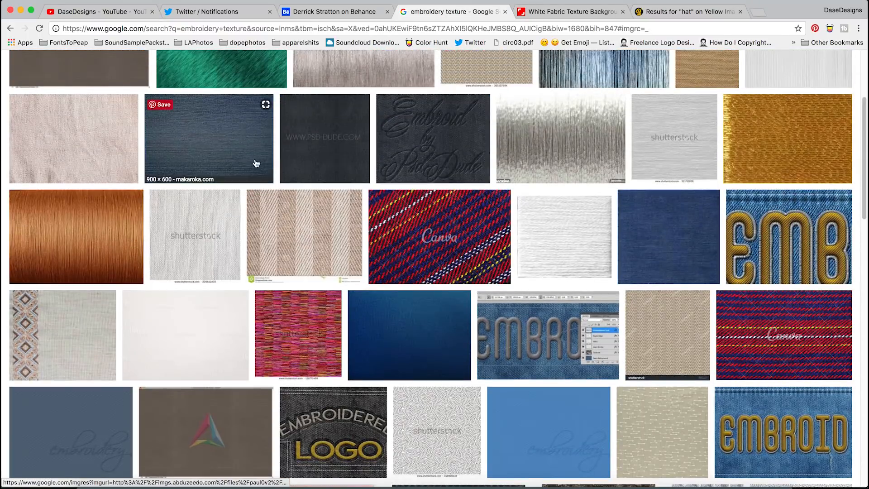
left_click(261, 167)
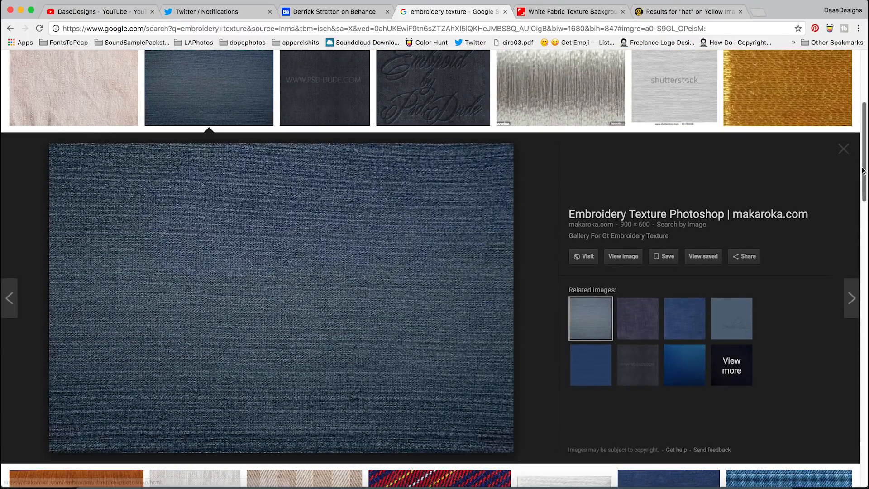
left_click(845, 152)
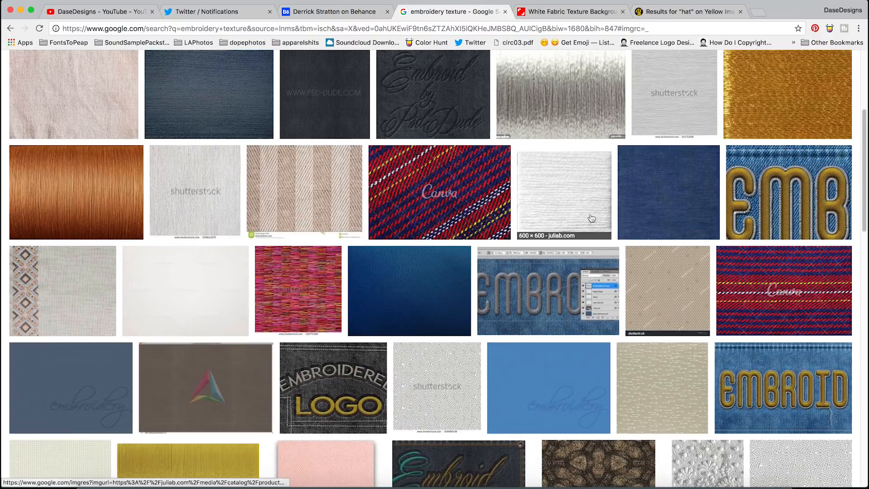
scroll(456, 286, "down", 3)
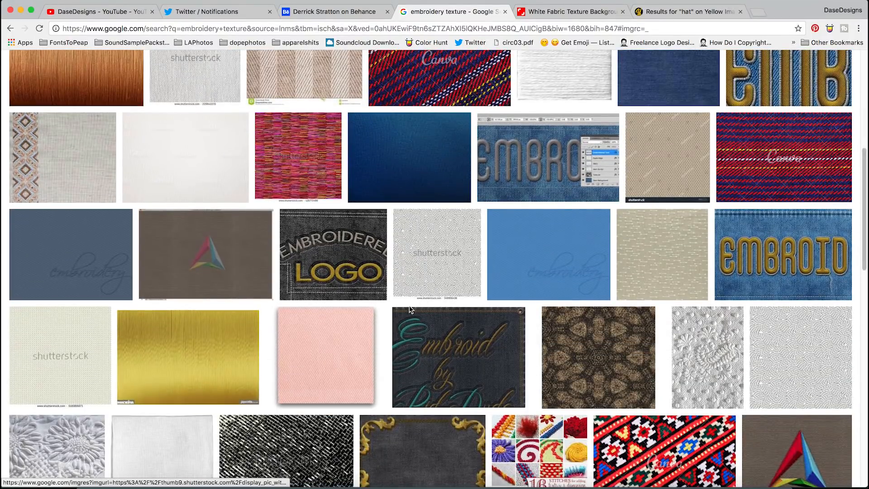
scroll(448, 295, "down", 3)
scroll(390, 309, "down", 2)
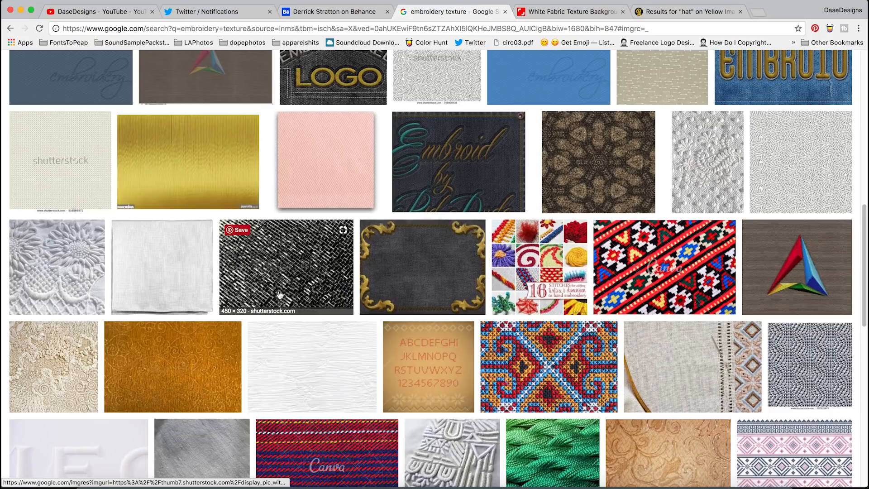
left_click(321, 183)
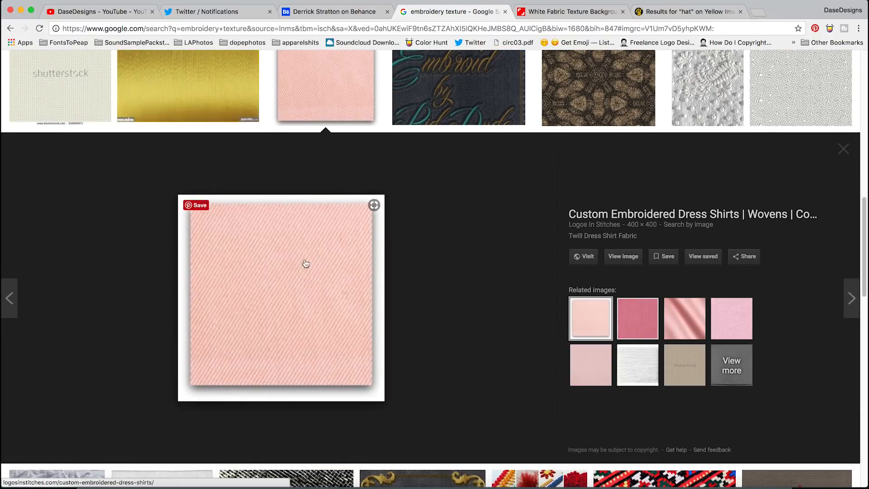
left_click(640, 370)
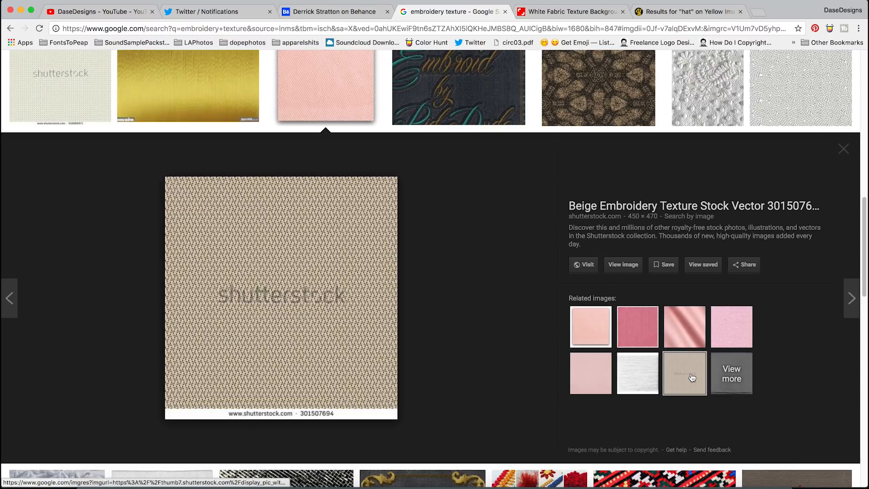
left_click(844, 150)
scroll(766, 281, "up", 15)
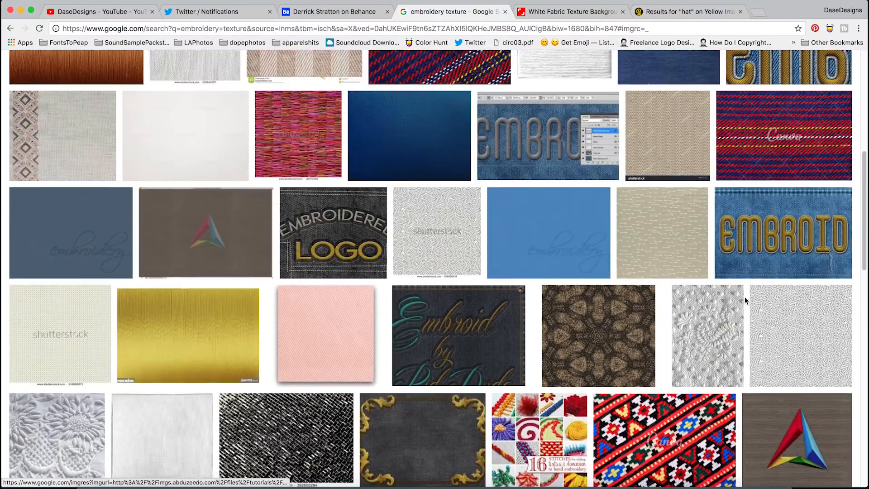
scroll(700, 322, "up", 5)
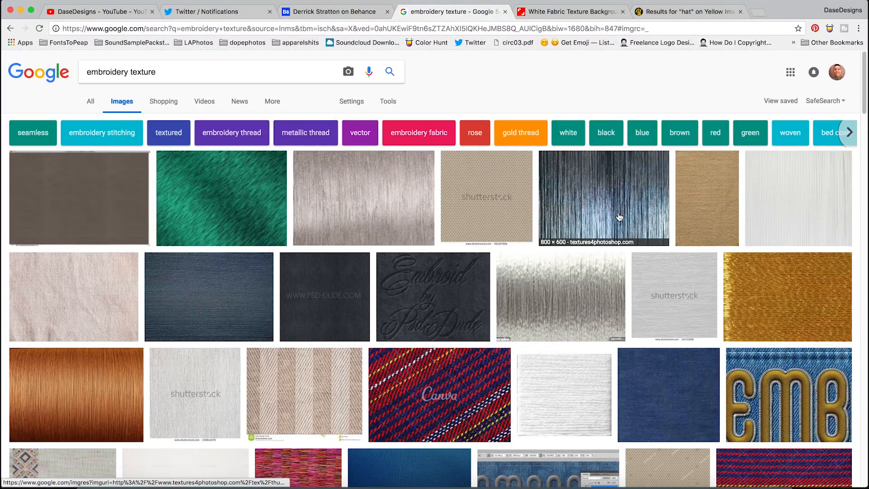
Compare the white fabric texture's related images, then close the fabric texture and search tabs
left_click(664, 299)
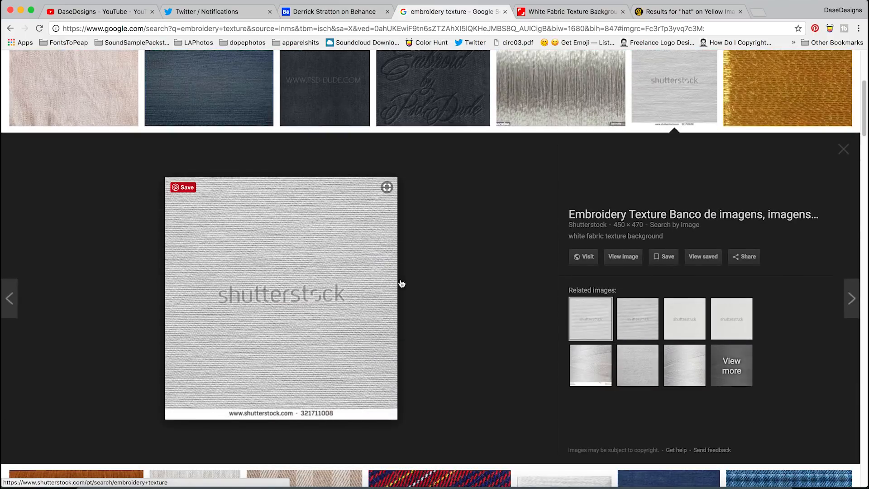
left_click(649, 367)
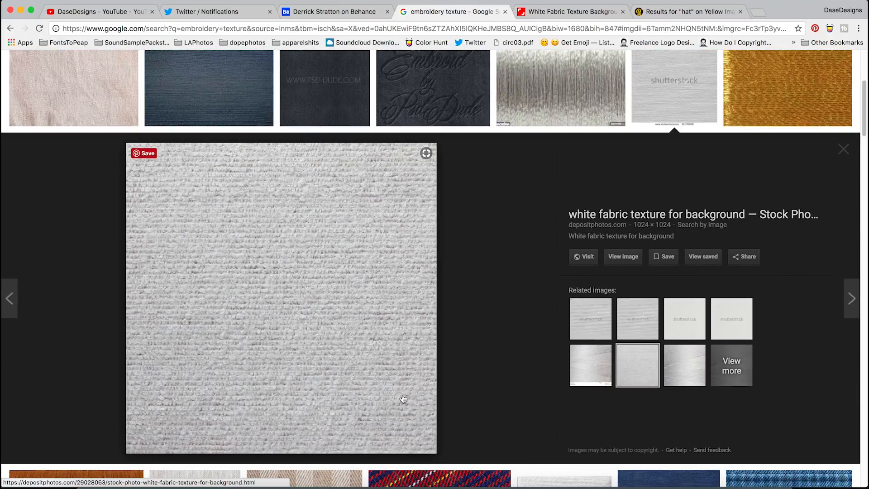
left_click(591, 365)
left_click(733, 319)
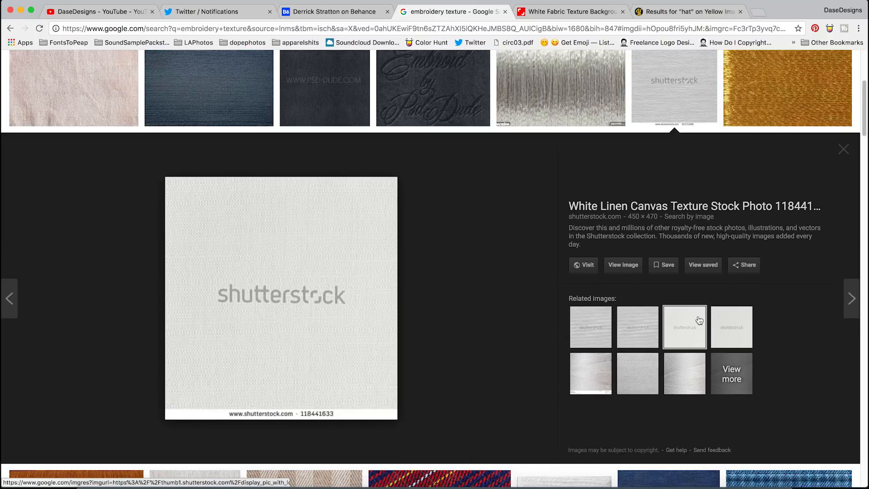
left_click(844, 153)
left_click(623, 12)
left_click(506, 11)
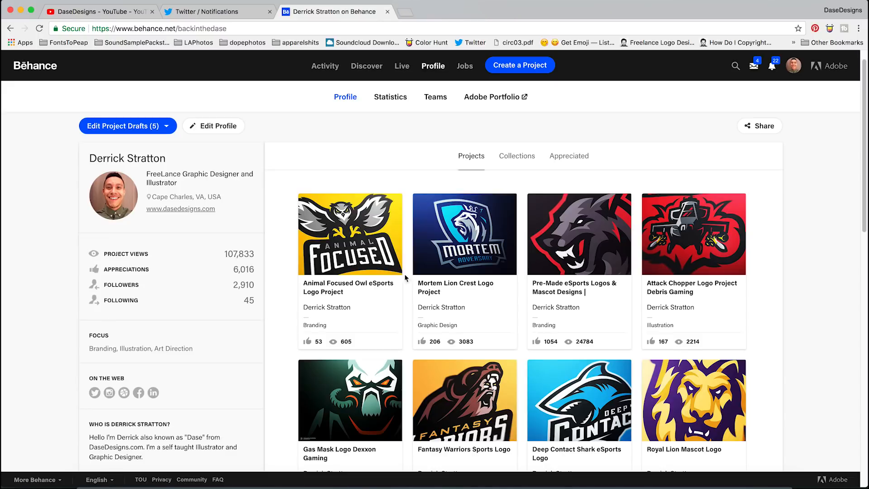
Return to the Photoshop hat mockup, fit it in view, and hide the Group 2 copy and Group 3 copy layers
left_click(389, 485)
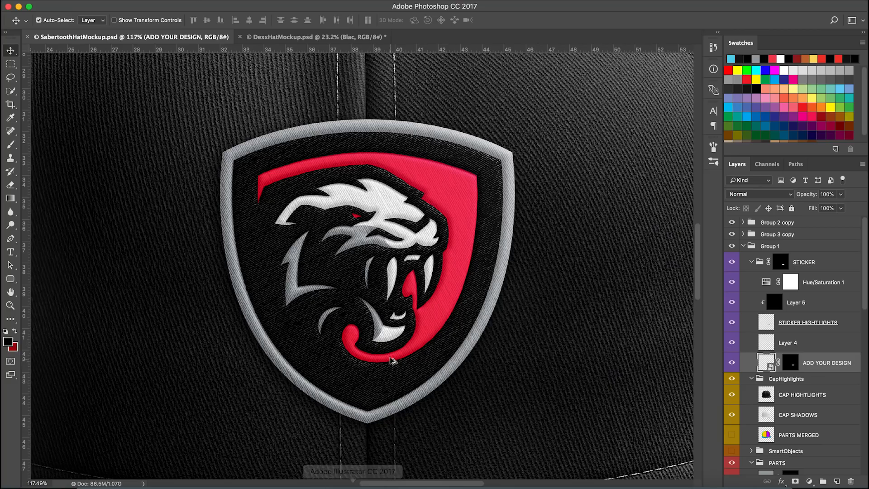
key("super+0")
scroll(394, 349, "down", 3)
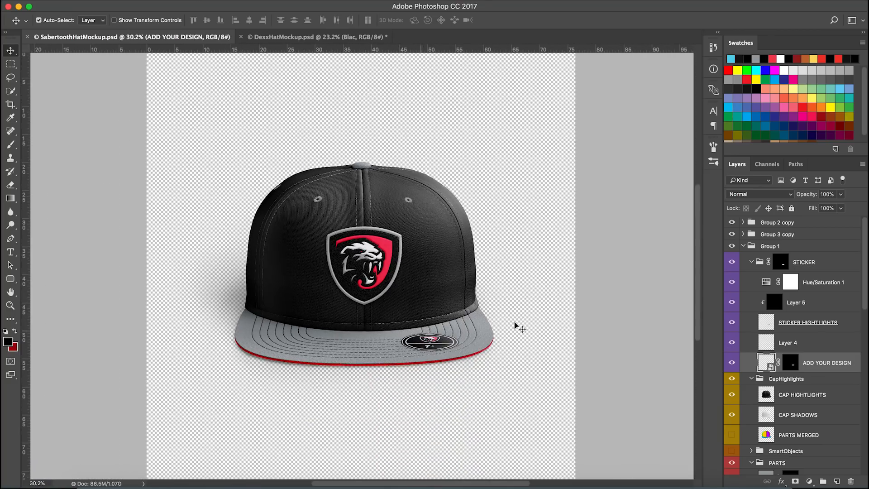
left_click_drag(731, 223, 732, 235)
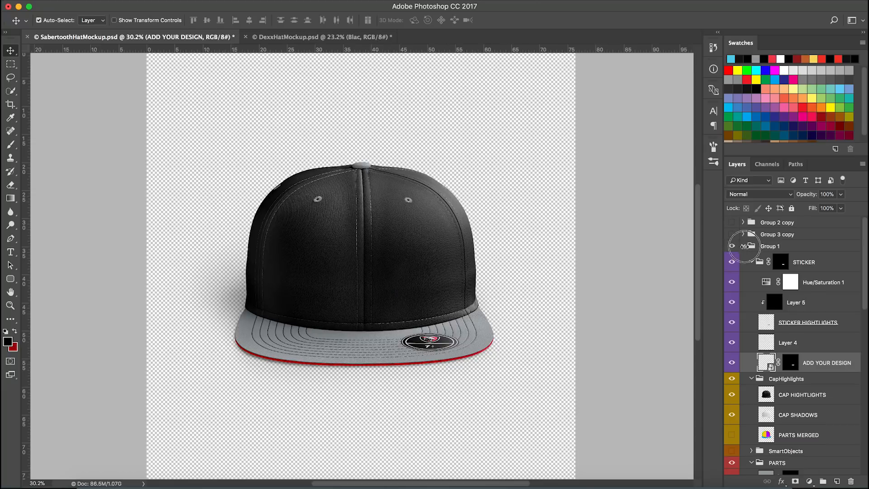
left_click(744, 247)
scroll(385, 300, "down", 2)
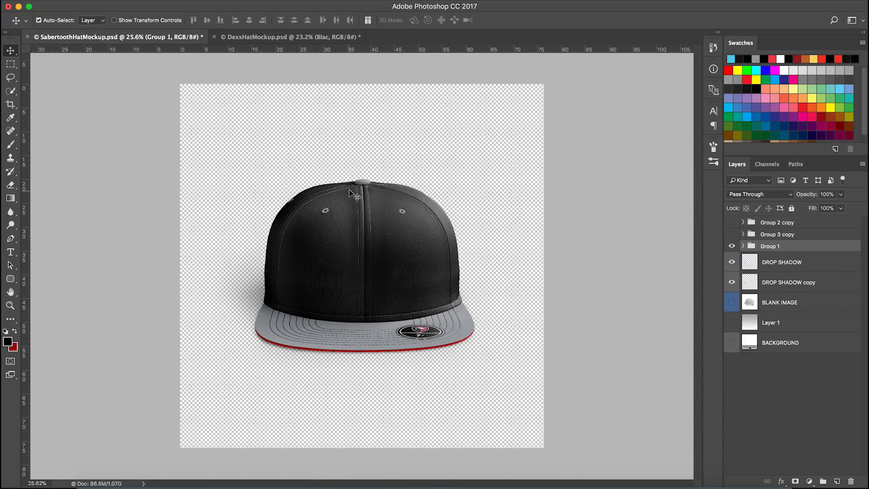
Switch to Illustrator and zoom in to examine the Sabertooth shield logo's outline and outer edge
left_click(350, 481)
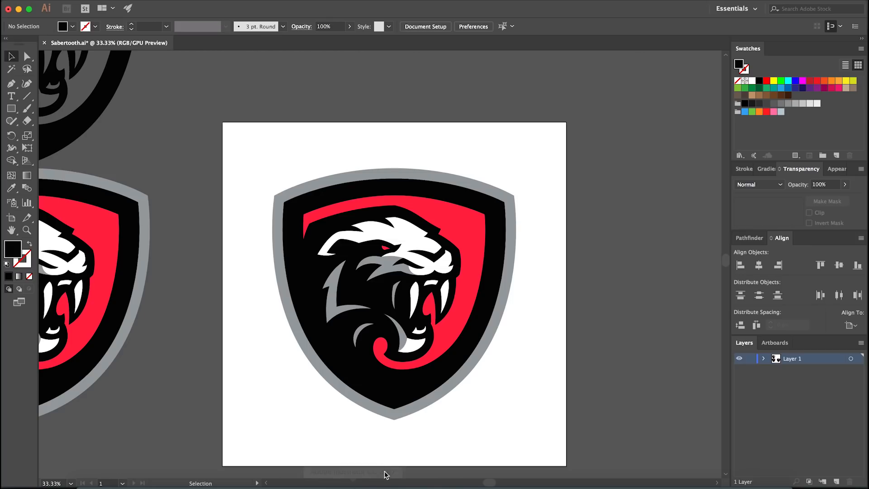
left_click(383, 477)
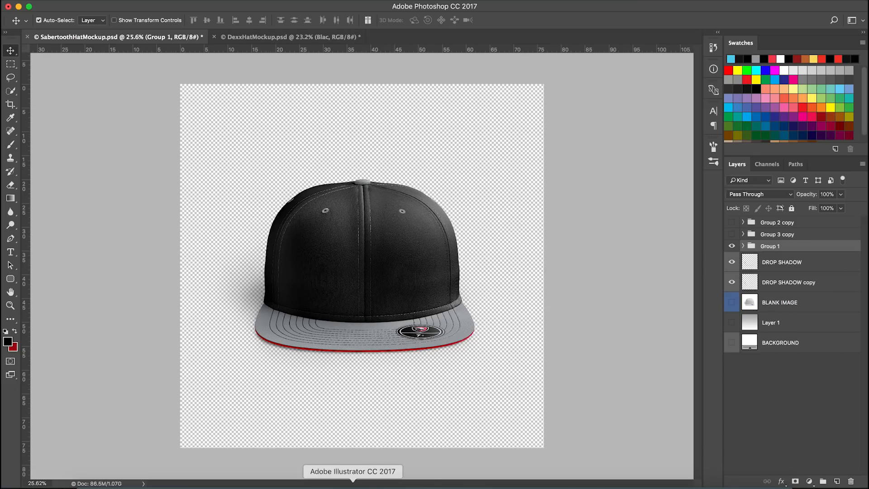
left_click(350, 481)
left_click(396, 351)
scroll(396, 351, "down", 1)
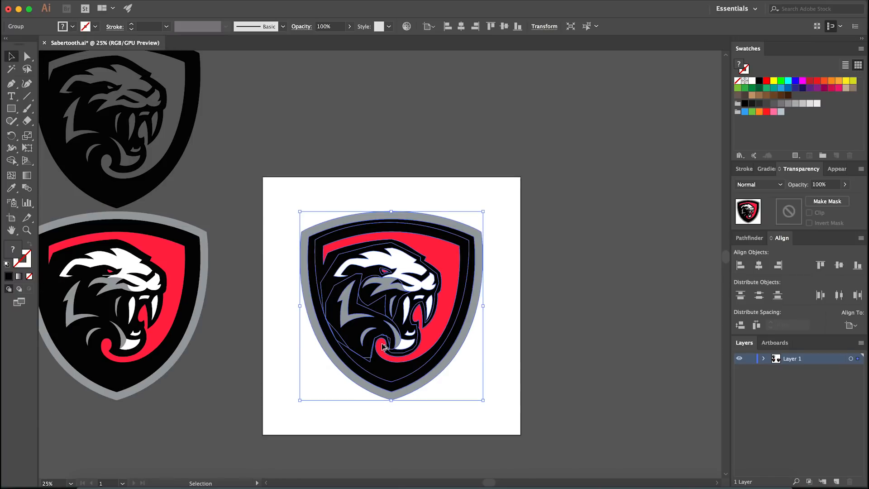
scroll(512, 355, "down", 1)
left_click(509, 362)
left_click(432, 345)
left_click(471, 353)
left_click(433, 358)
left_click_drag(479, 382, 586, 424)
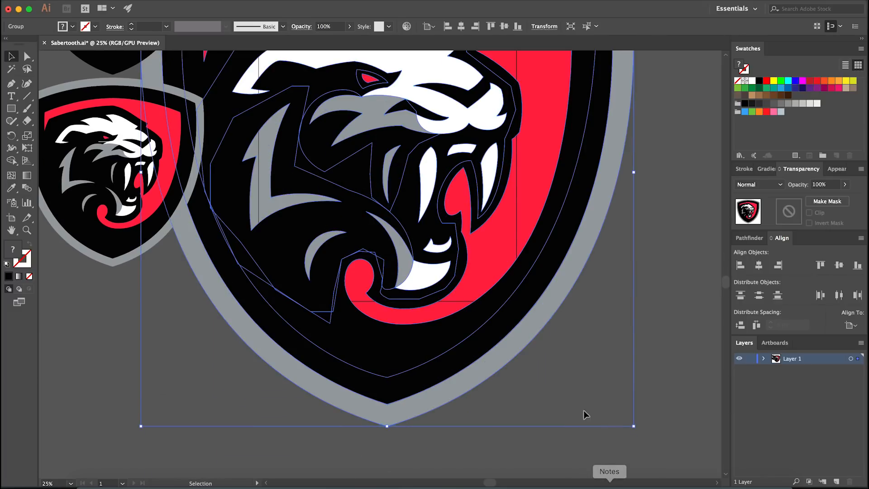
scroll(532, 365, "up", 8)
left_click(493, 354)
scroll(354, 296, "down", 12)
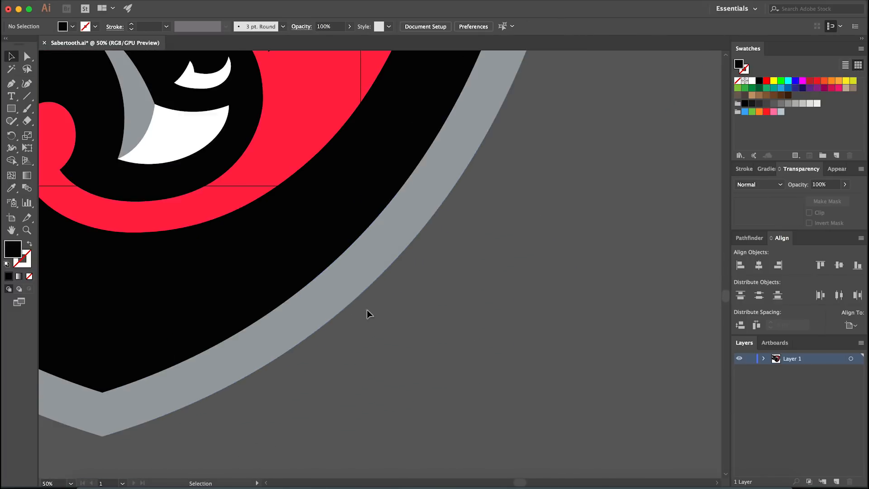
left_click(419, 325)
key("super+minus")
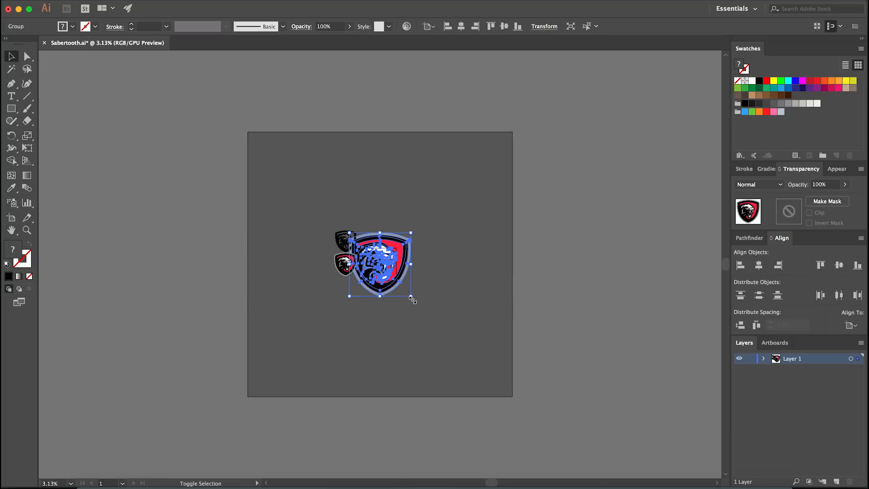
Try to adjust the shield logo's artwork, undoing the changes
left_click_drag(414, 297, 585, 450)
left_click(520, 381)
scroll(442, 278, "up", 6)
left_click_drag(551, 391, 428, 265)
left_click_drag(569, 397, 391, 263)
left_click_drag(571, 403, 397, 259)
left_click(529, 330)
key("a")
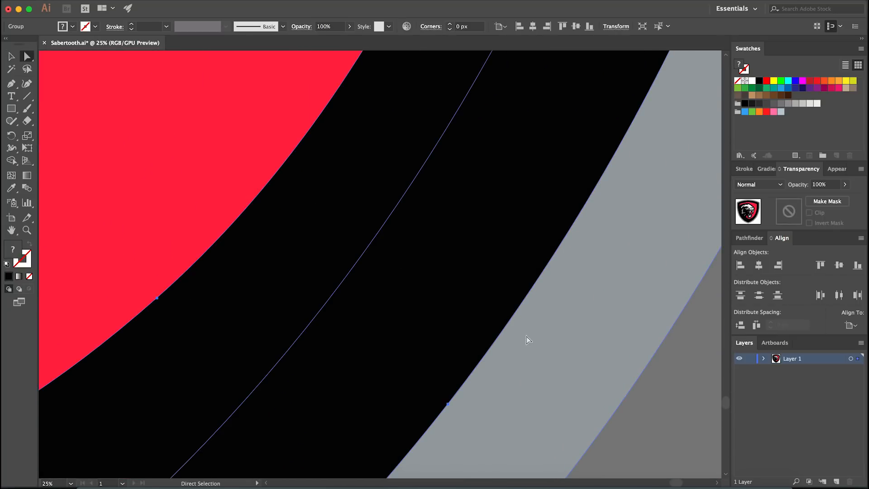
scroll(521, 342, "down", 6)
key("super+z")
left_click(433, 301)
key("super+z")
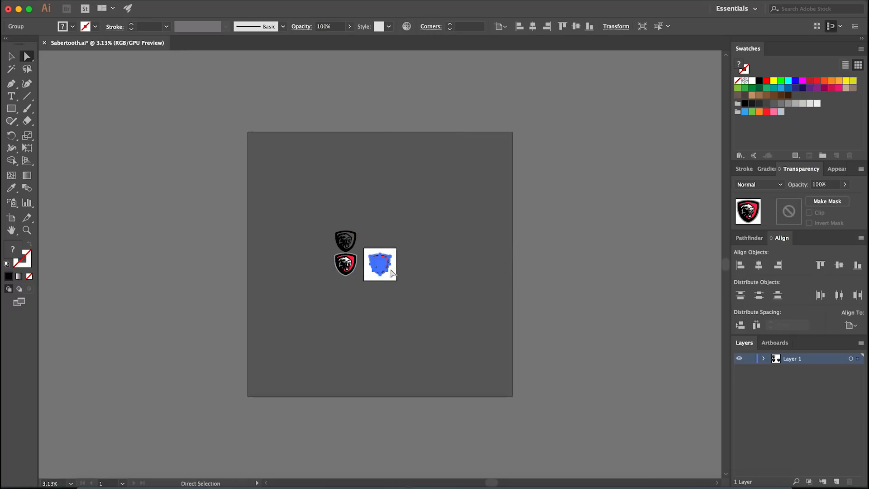
scroll(390, 273, "up", 4)
left_click(415, 291)
left_click_drag(416, 291, 431, 318)
scroll(400, 311, "up", 4)
key("v")
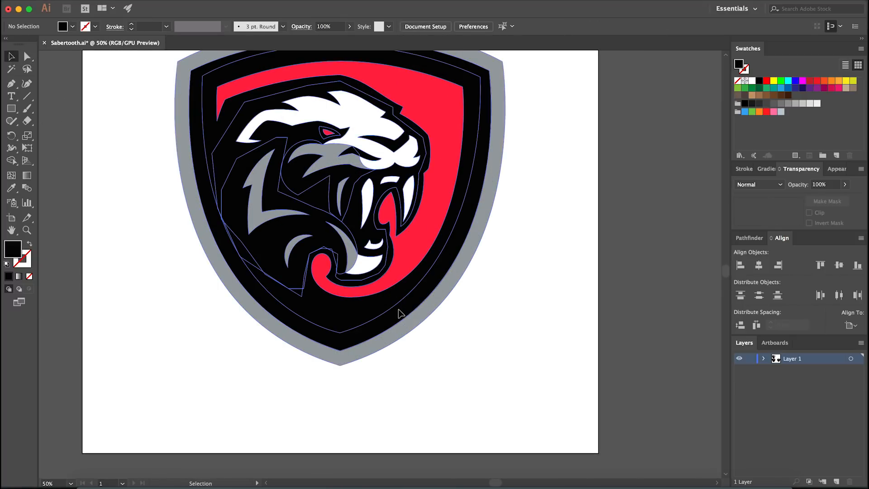
Navigate around the Illustrator artboards to view the different versions of the shield logo
left_click(400, 311)
left_click_drag(506, 366, 423, 300)
left_click(416, 276)
left_click_drag(360, 202, 359, 202)
left_click(358, 202)
scroll(342, 196, "up", 12)
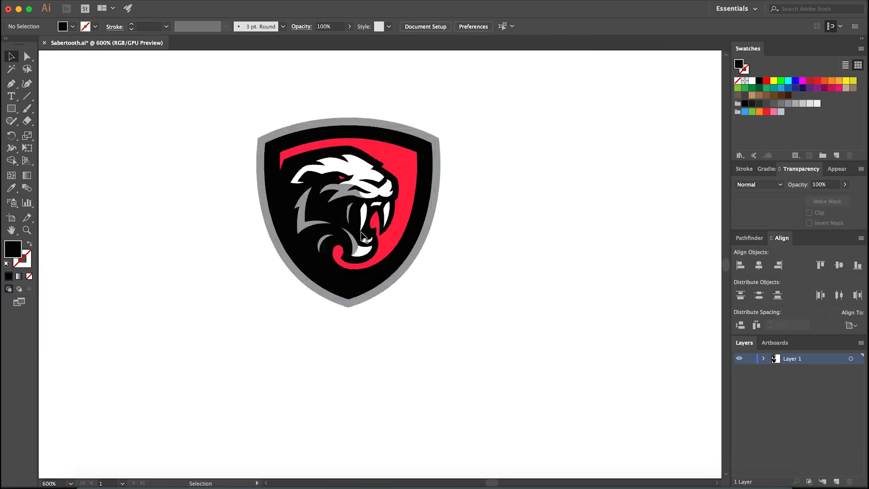
left_click(430, 334)
scroll(520, 340, "down", 10)
scroll(504, 340, "up", 6)
scroll(468, 325, "down", 10)
key("super+z")
key("super+shift+z")
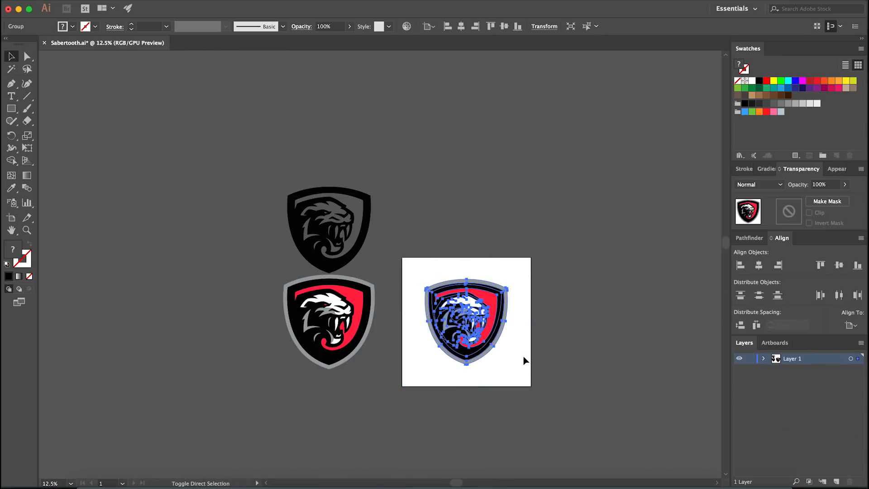
Select the full-colour shield logo group on the artboard and switch to Photoshop
left_click(523, 360)
scroll(519, 360, "up", 2)
left_click(458, 321)
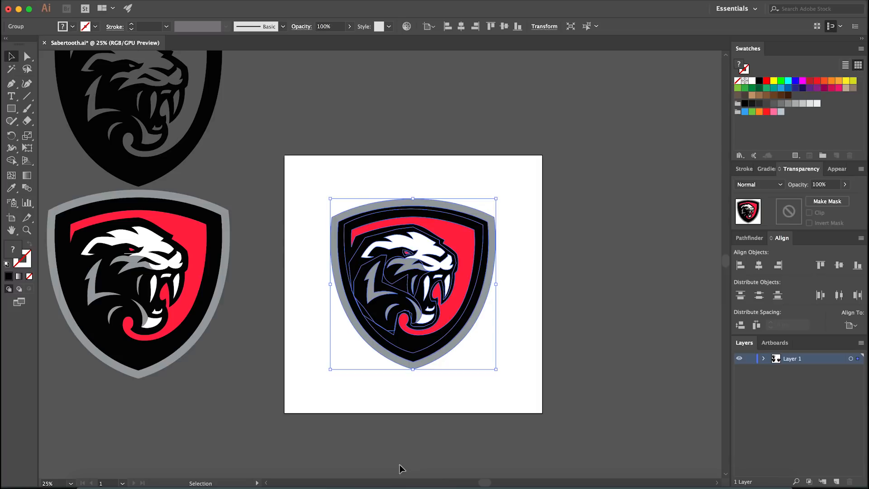
left_click(390, 482)
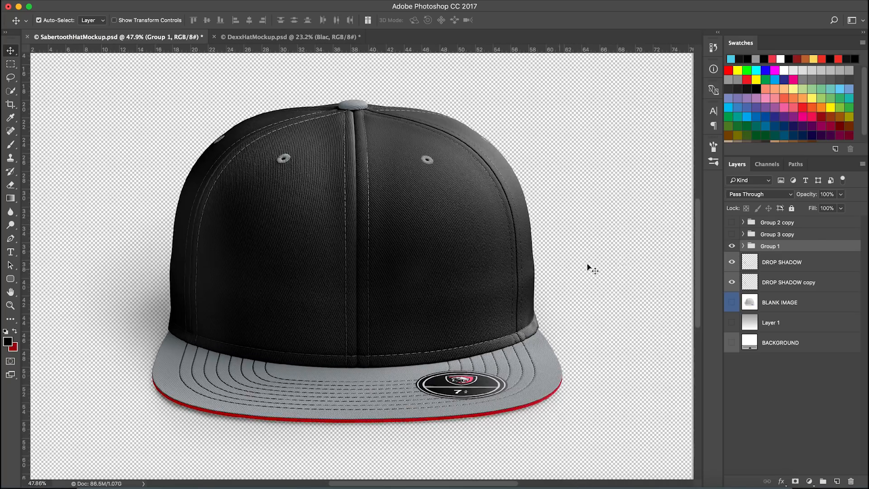
Paste the logo as pixels above Group 2 copy, scaling it to about 65% and centring it on the hat's front panel
left_click(814, 223)
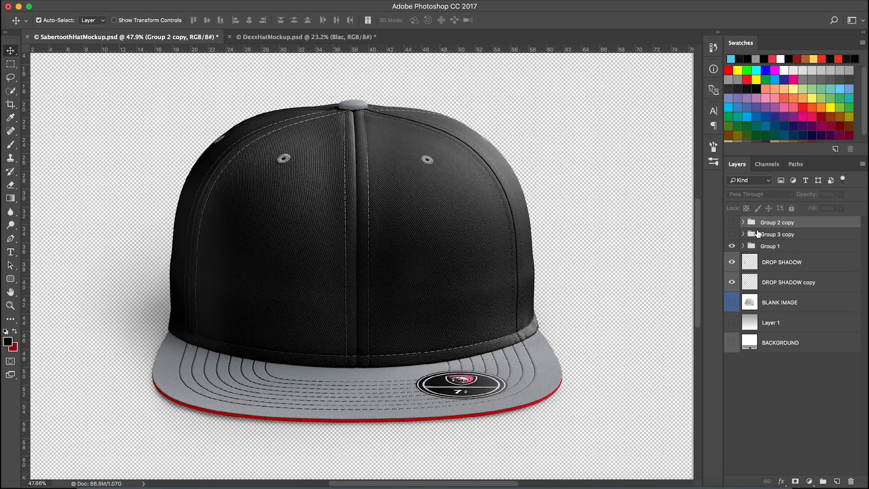
key("super+v")
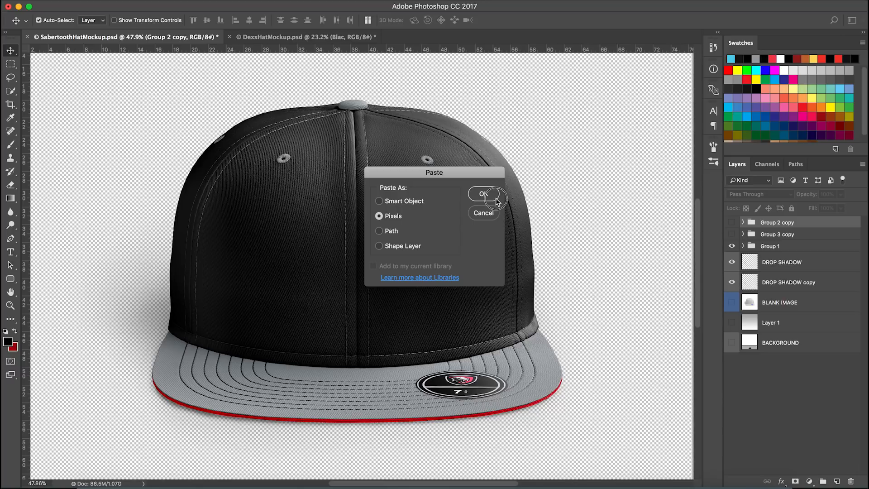
left_click(495, 195)
scroll(362, 290, "up", 3)
left_click_drag(364, 290, 356, 288)
left_click_drag(486, 386, 442, 332)
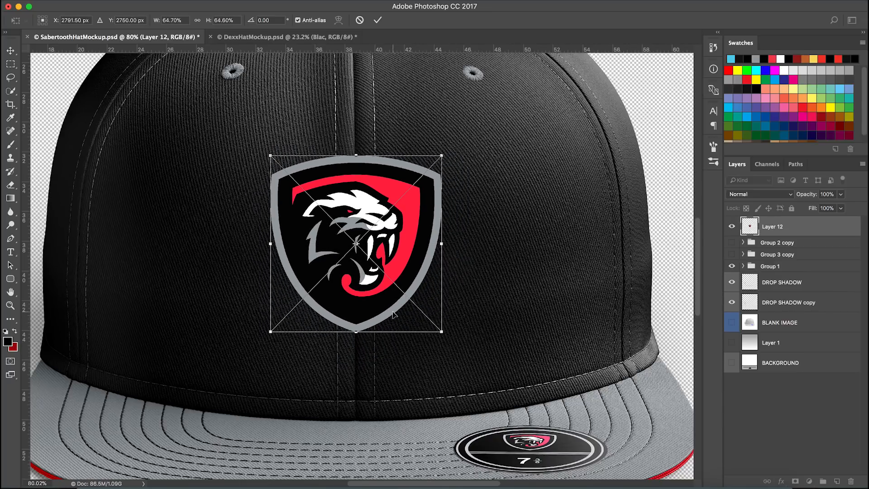
key("Return")
Expand Group 1 and open the ADD YOUR DESIGN smart object for editing, fitting it in view
scroll(400, 313, "down", 2)
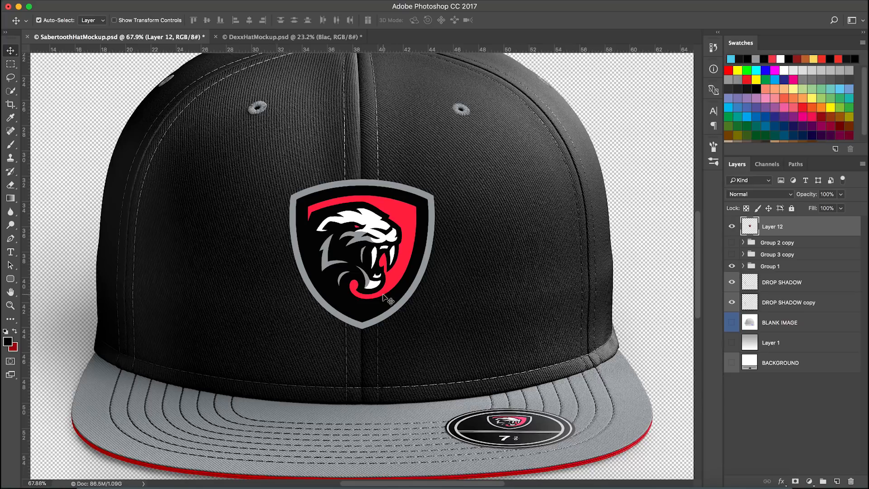
left_click(743, 267)
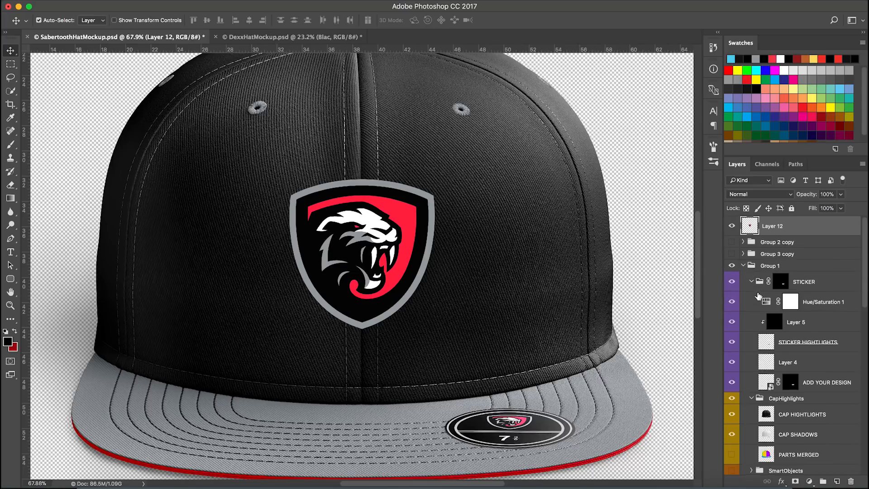
scroll(769, 317, "down", 2)
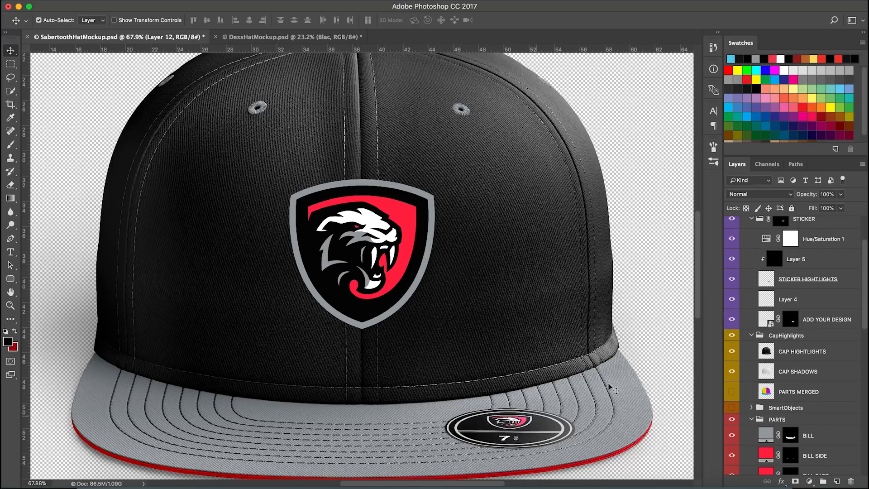
scroll(763, 313, "up", 2)
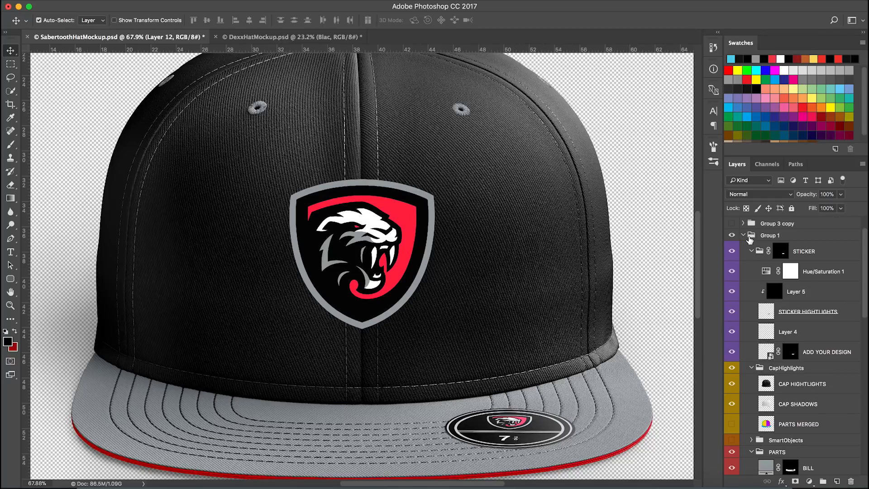
double_click(765, 356)
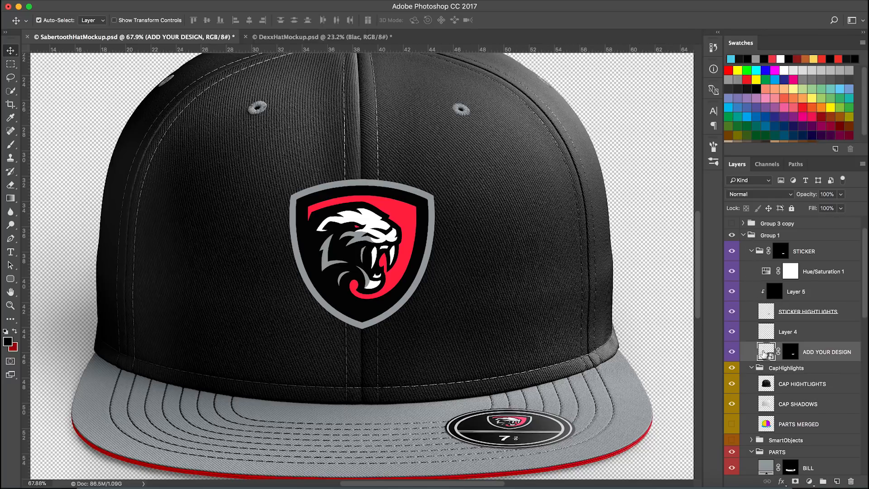
key("super+0")
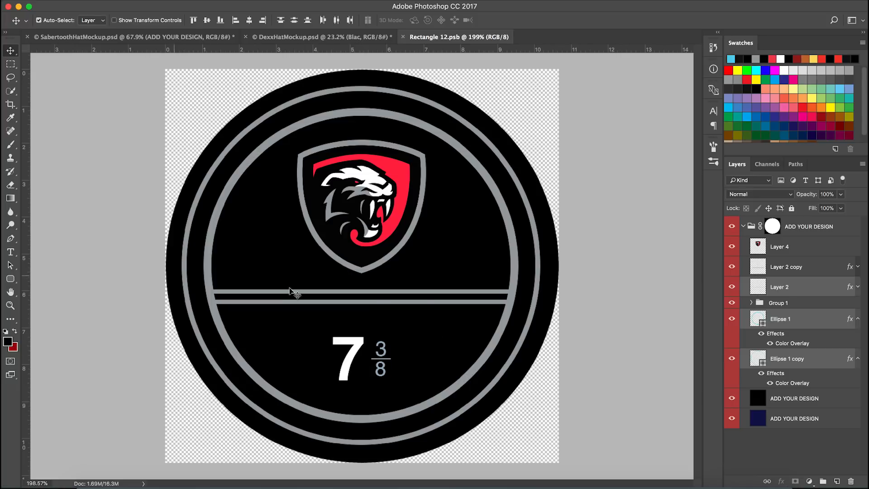
Try pasting the logo as a new layer above Layer 4 in the smart object, scaling it down, then delete it
scroll(372, 377, "up", 2)
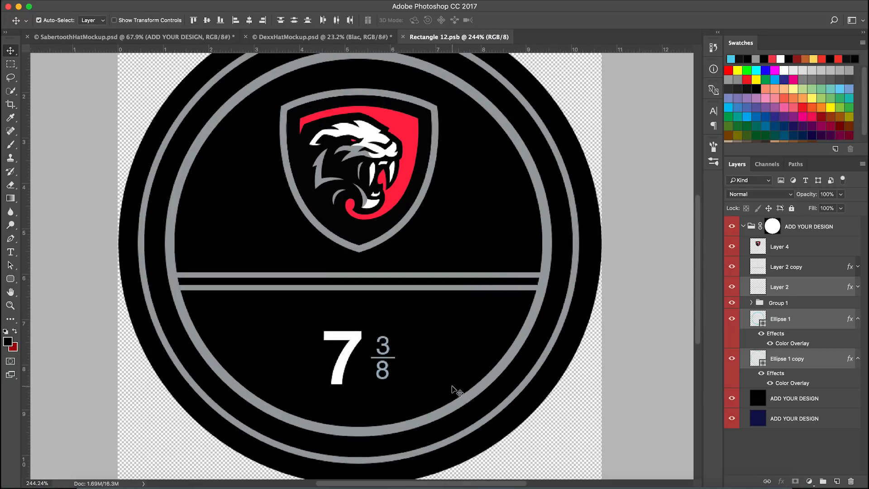
left_click(810, 256)
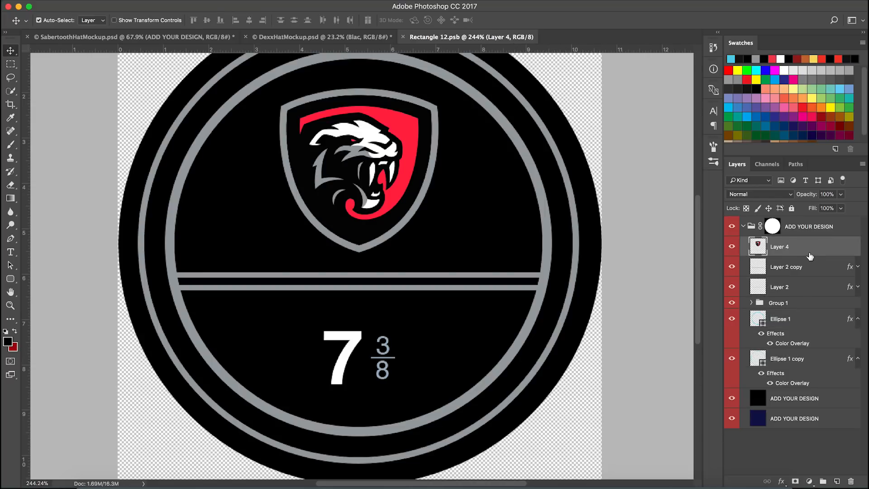
key("super+v")
key("Return")
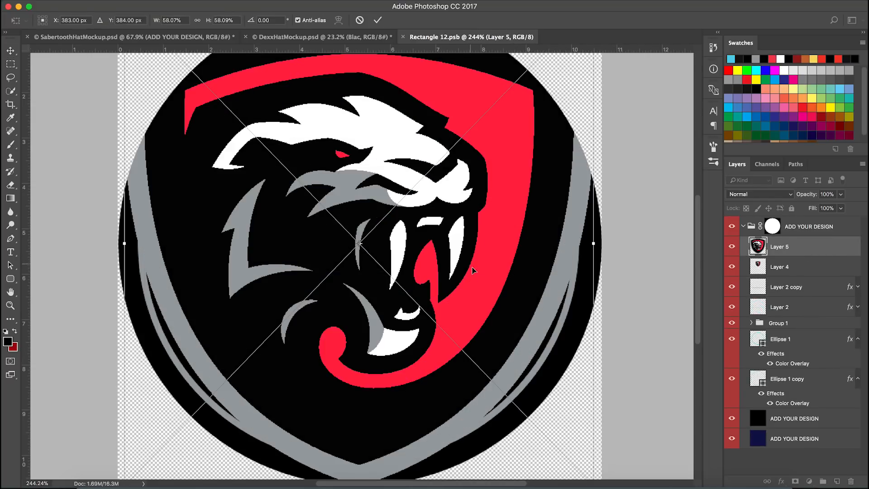
left_click_drag(537, 381, 523, 308)
left_click_drag(593, 412, 515, 301)
key("Return")
key("BackSpace")
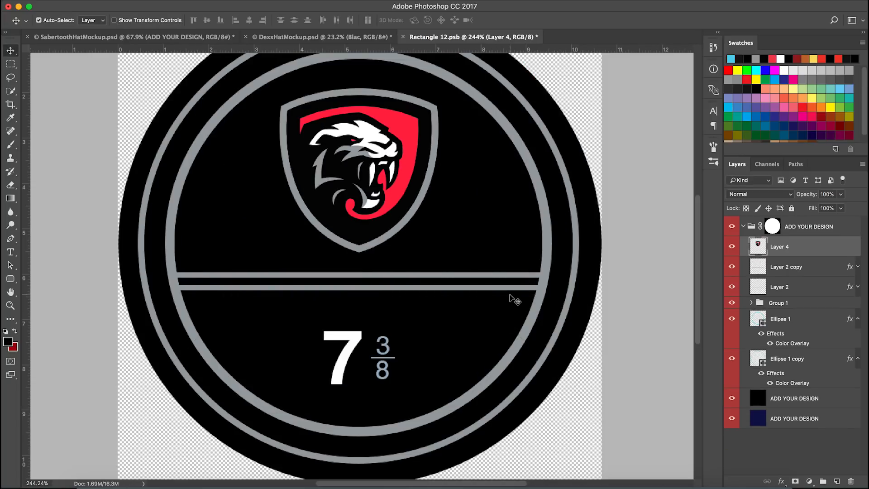
Sample the shield's grey outline colour as the foreground colour with the Eyedropper
scroll(418, 197, "down", 1)
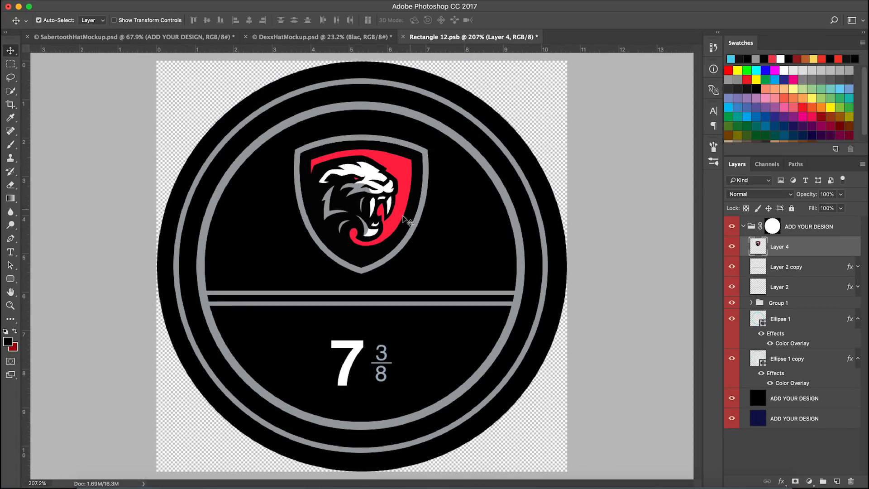
scroll(399, 333, "down", 1)
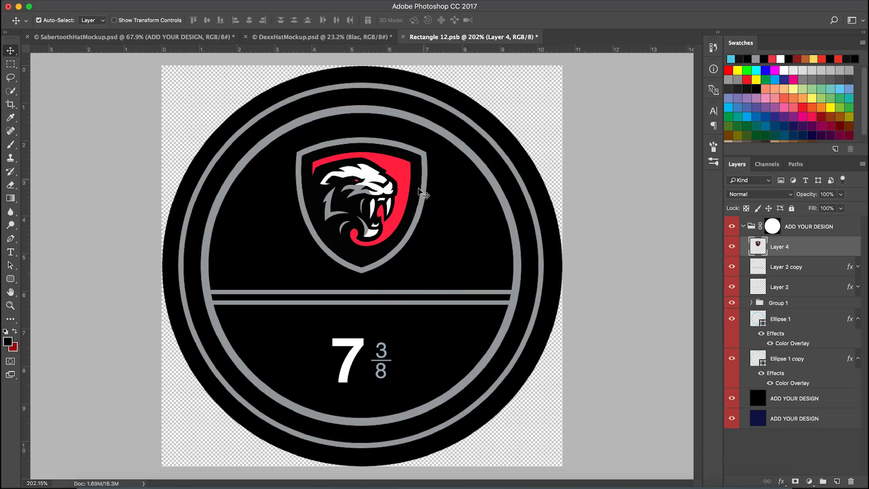
key("i")
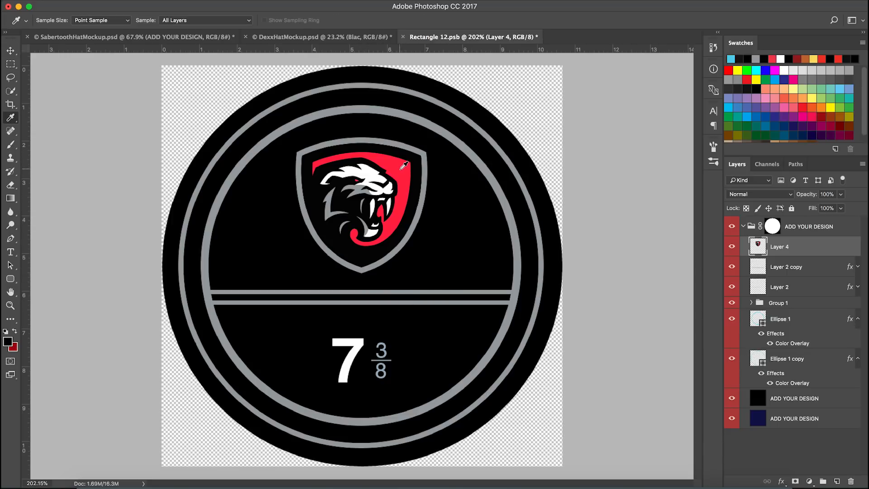
scroll(404, 166, "up", 3)
scroll(393, 162, "up", 2)
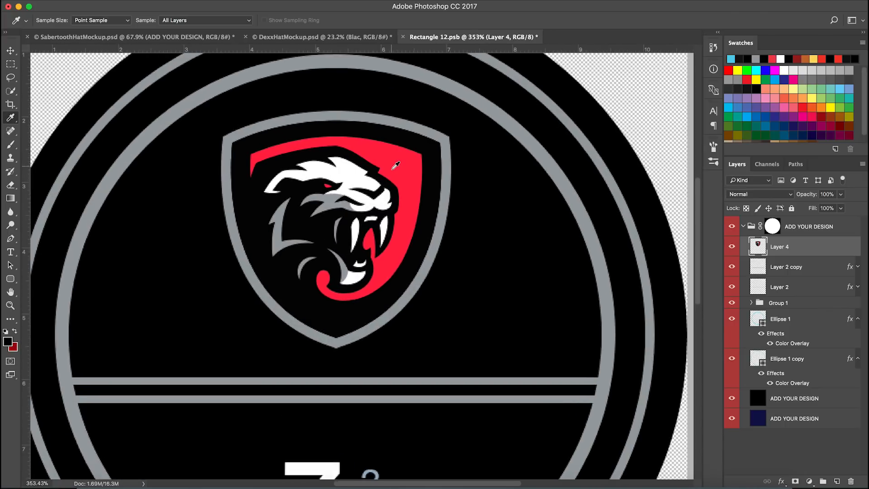
left_click(394, 157)
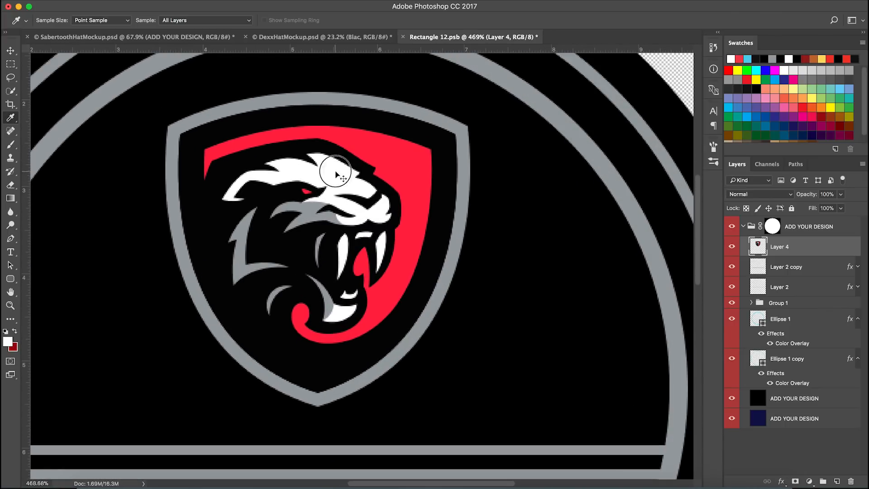
left_click(388, 119)
left_click(386, 103)
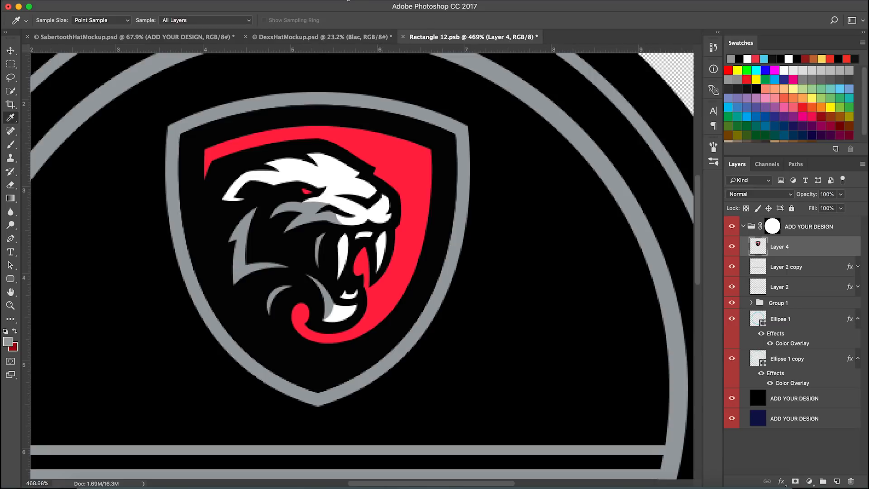
Close the smart object document, saving its changes, and return to the hat mockup
left_click(374, 1)
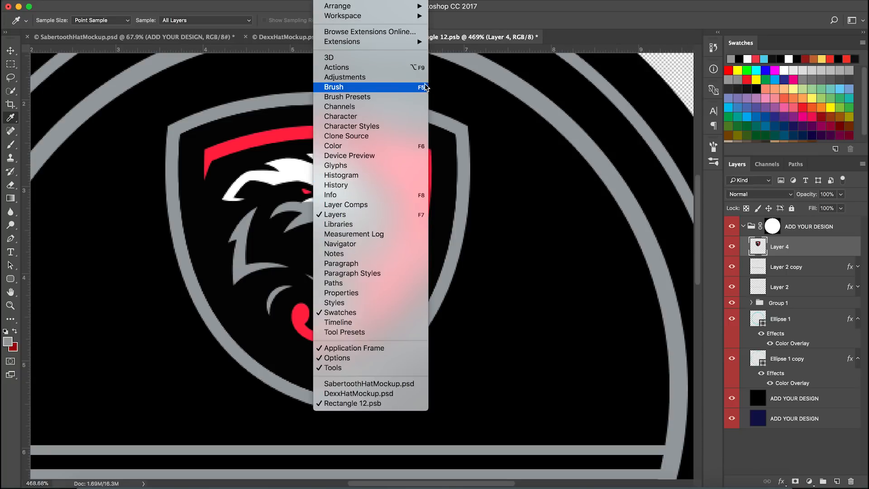
left_click(525, 23)
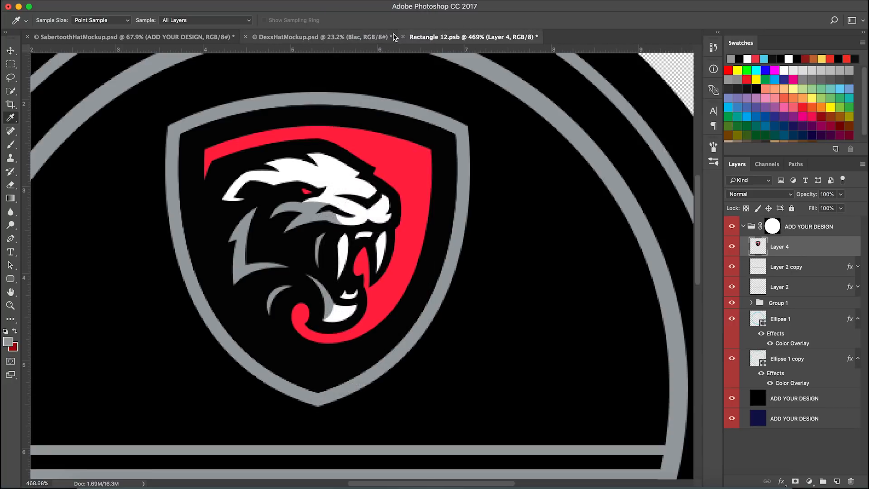
left_click(403, 37)
left_click(509, 167)
scroll(407, 274, "down", 2)
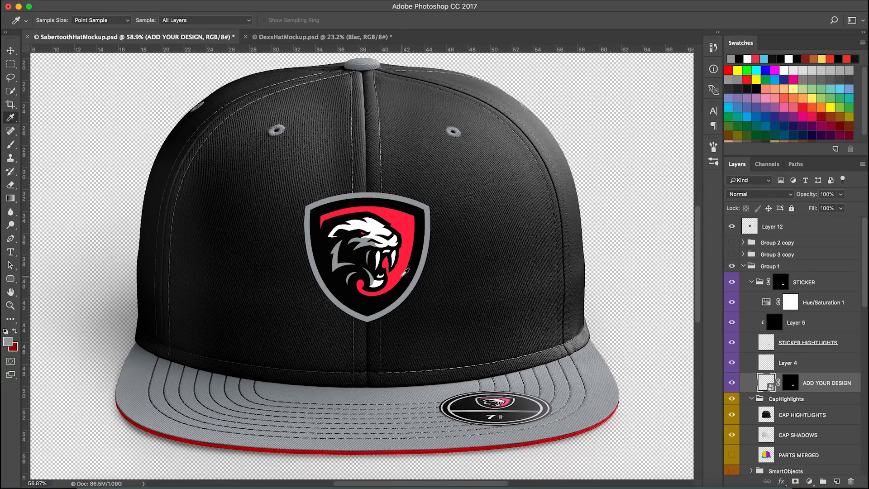
Review the hat mockup's layer stack and zoom in and out to inspect the placed logo
key("v")
scroll(405, 284, "down", 2)
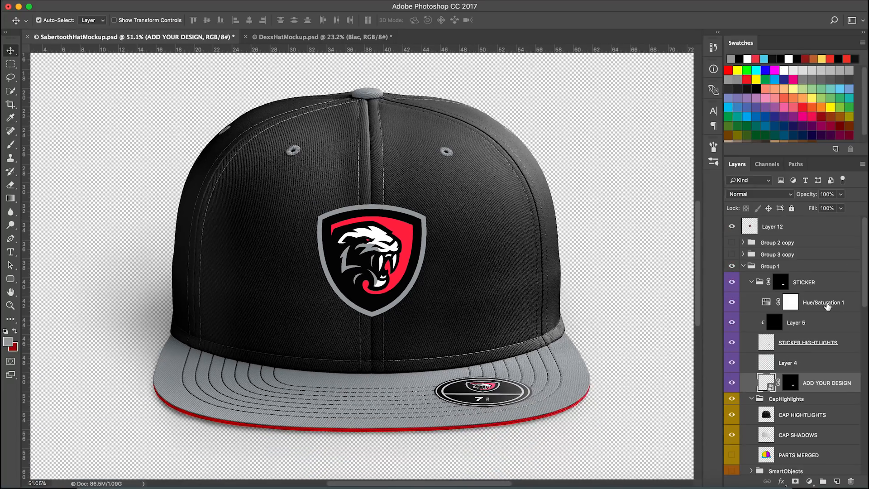
scroll(450, 328, "down", 2)
scroll(804, 360, "down", 10)
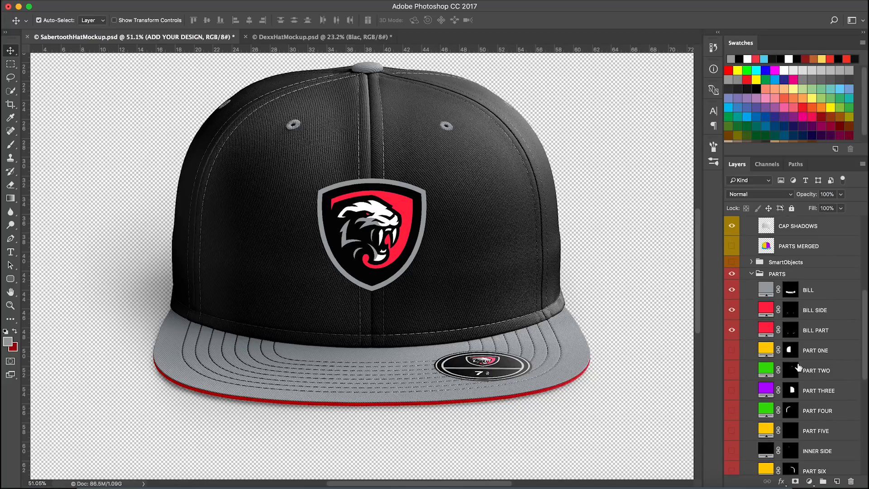
left_click(752, 275)
left_click(753, 368)
scroll(764, 358, "down", 3)
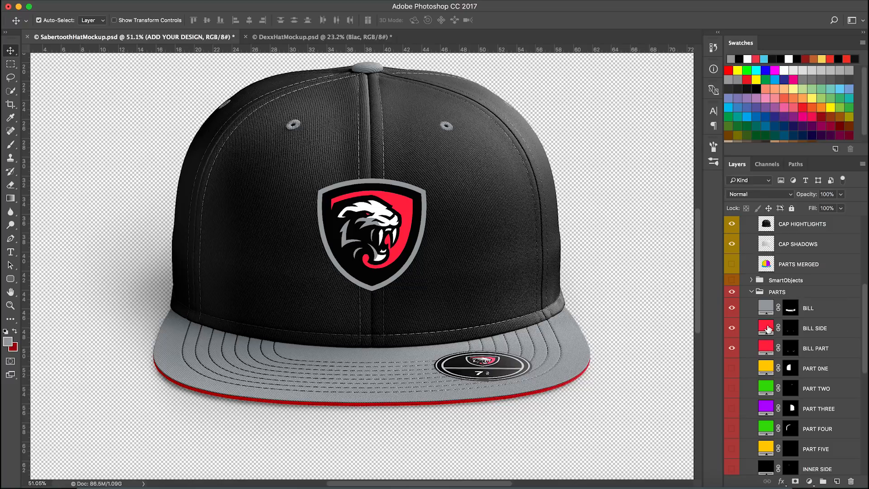
scroll(778, 375, "down", 5)
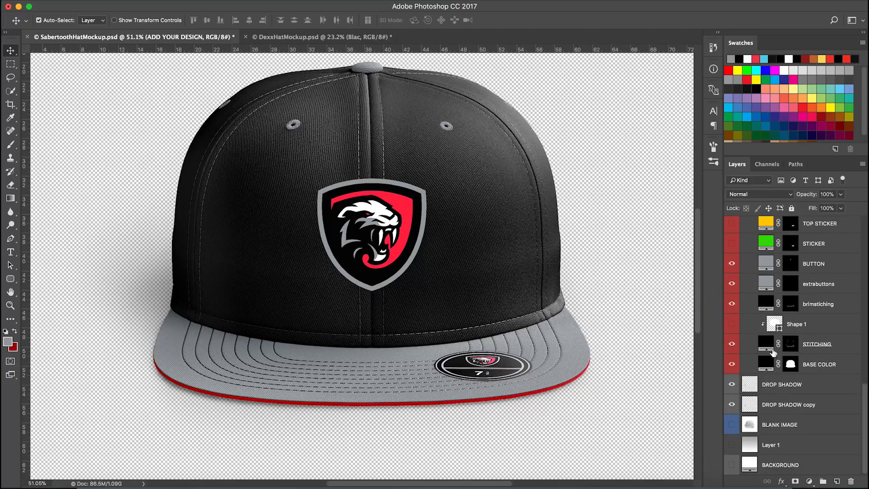
scroll(774, 343, "up", 2)
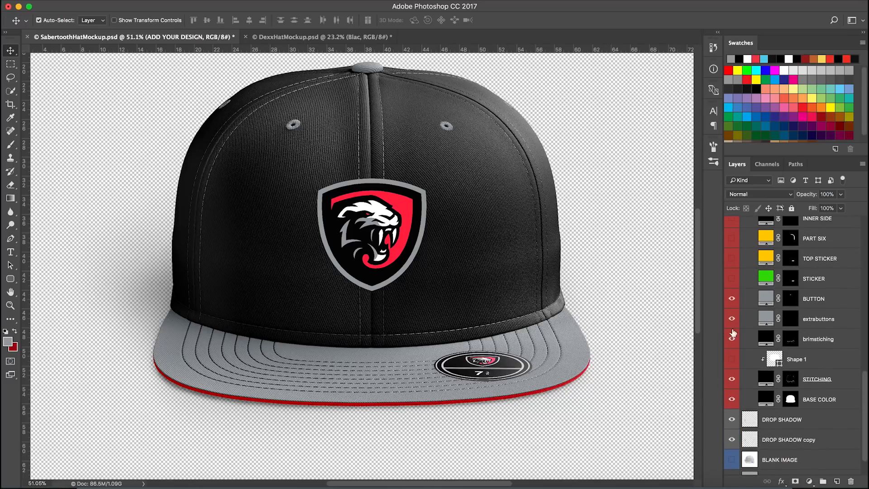
scroll(797, 401, "up", 10)
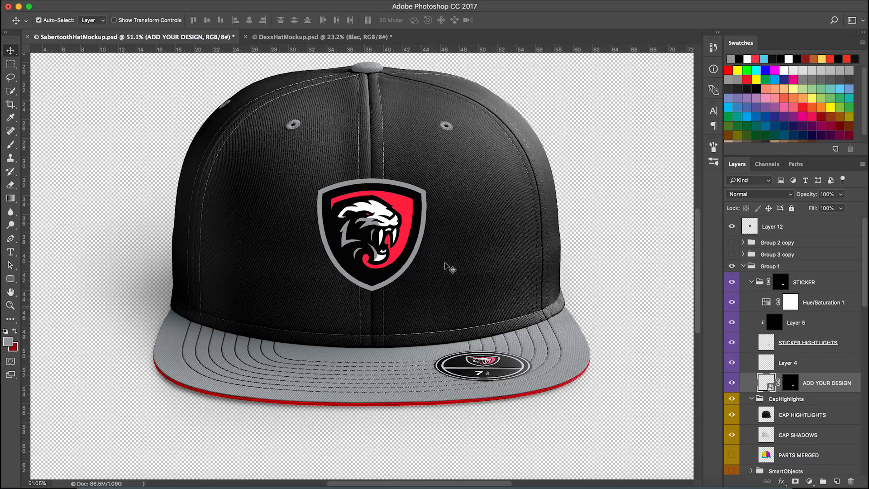
scroll(375, 195, "up", 3)
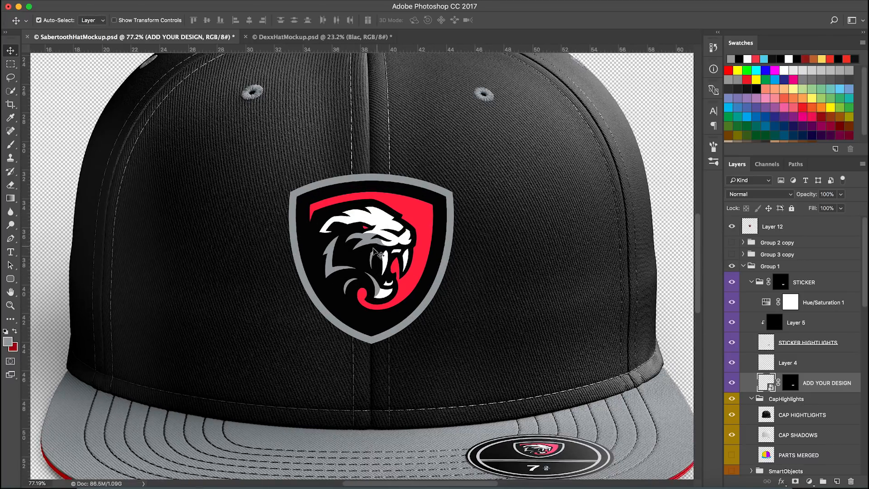
scroll(376, 254, "down", 2)
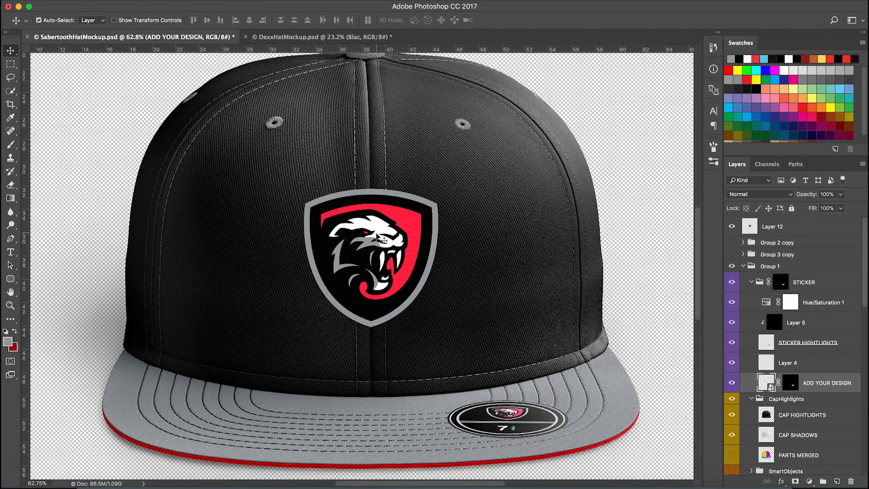
scroll(393, 239, "down", 4)
scroll(376, 265, "up", 3)
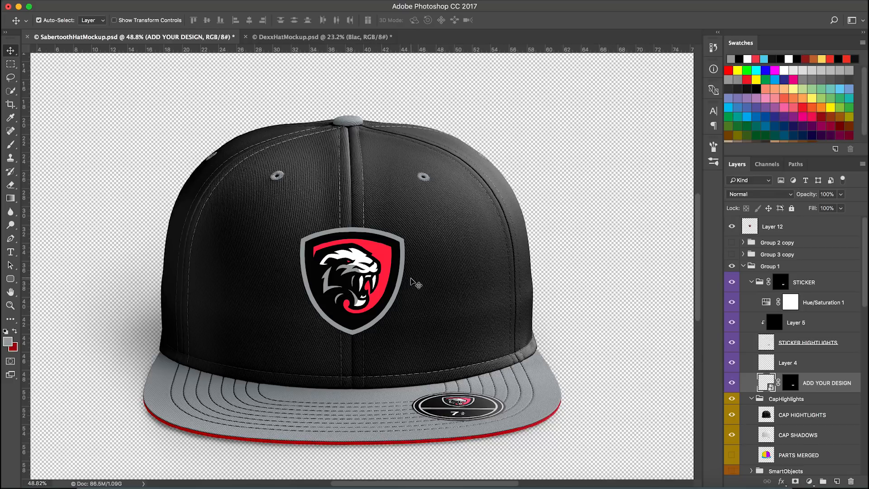
Hide Layer 12 and show the Group 2 copy and Group 3 copy groups to preview the embroidered logo
scroll(398, 296, "up", 2)
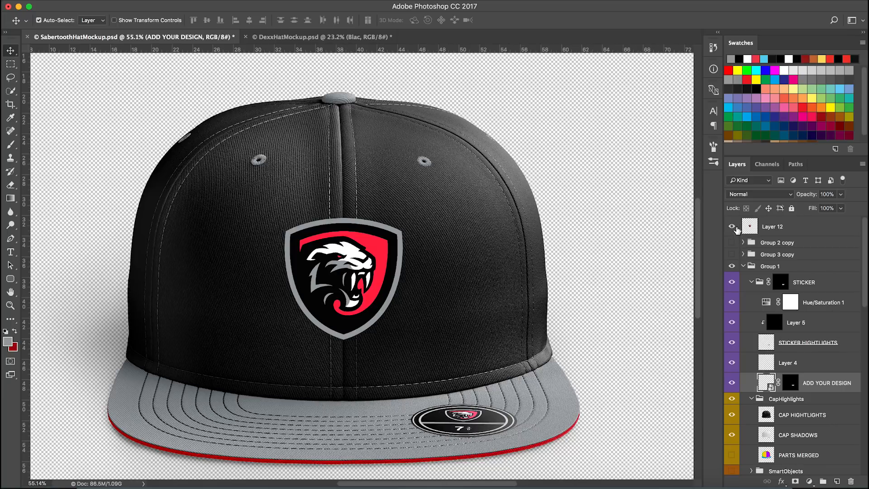
left_click(732, 226)
left_click_drag(733, 242, 733, 254)
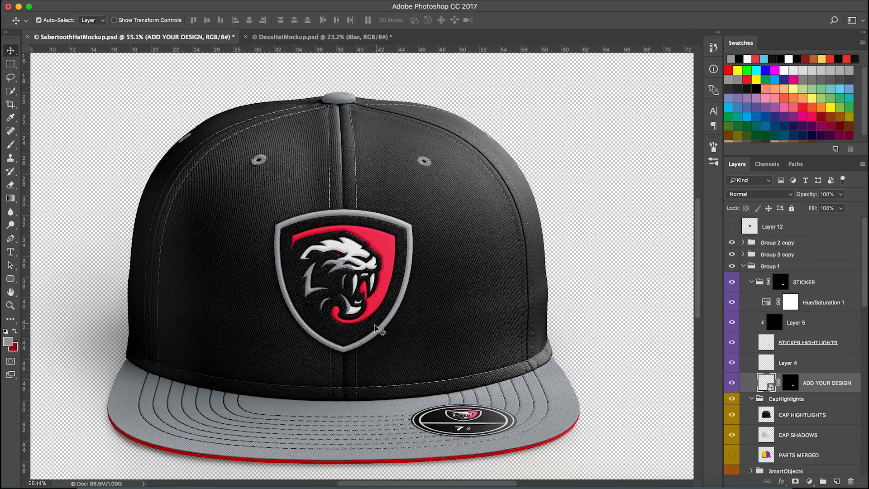
scroll(410, 261, "down", 1)
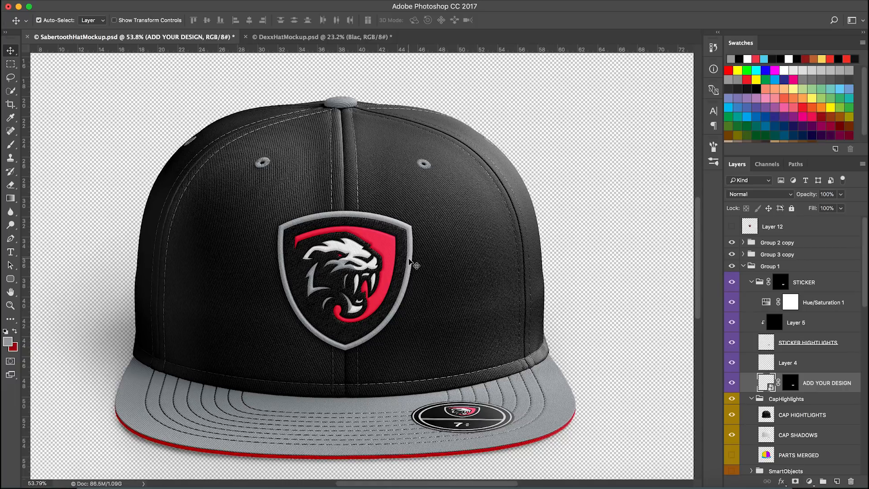
scroll(827, 323, "down", 5)
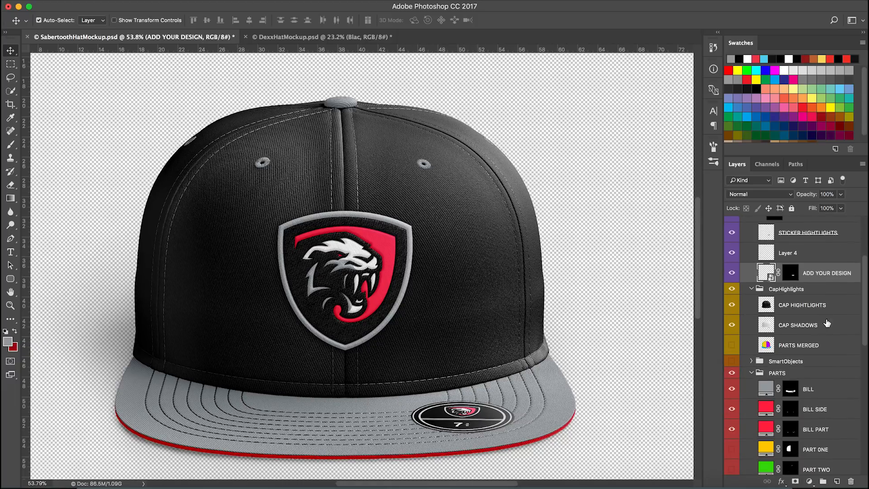
Set the foreground colour to black from the swatches and open the foreground colour picker without changing it
left_click(742, 92)
left_click(10, 342)
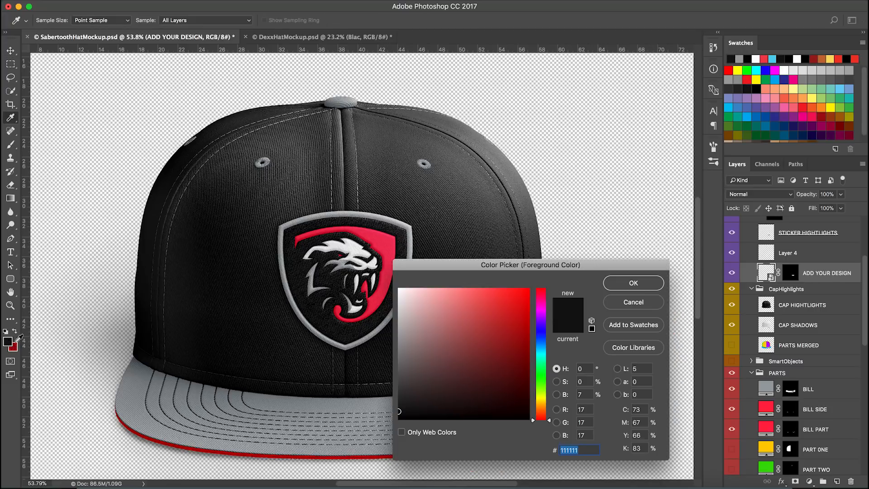
left_click(659, 304)
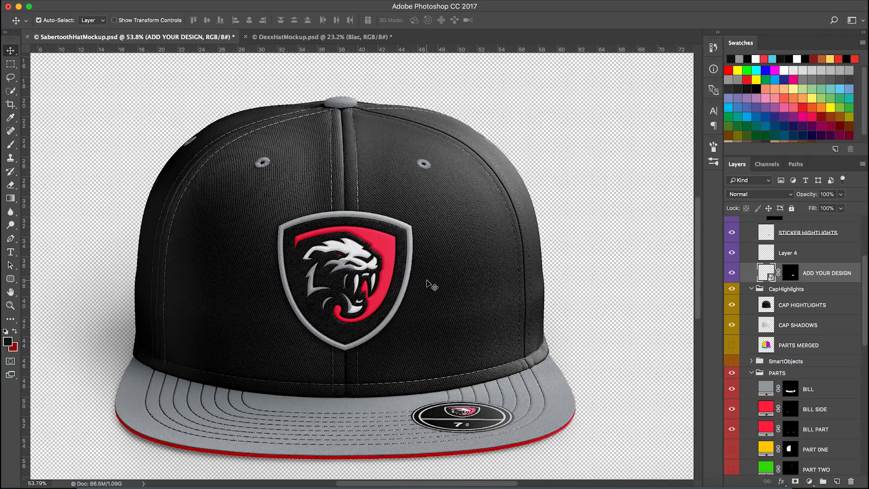
Open the STITCHING layer's fill colour and confirm it at black
scroll(802, 349, "down", 5)
scroll(773, 368, "down", 8)
double_click(769, 381)
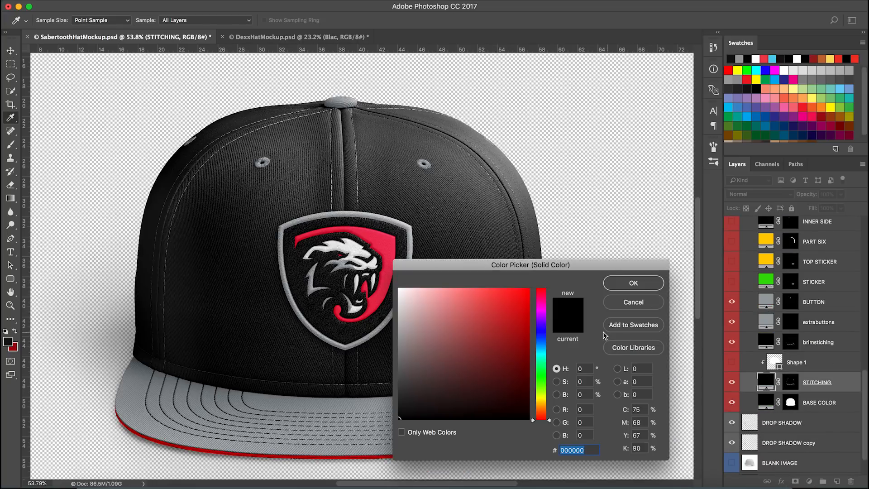
key("Return")
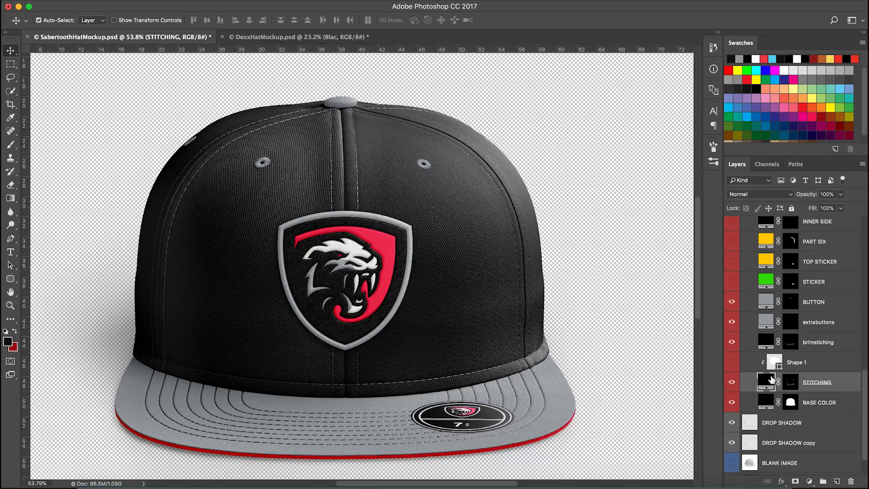
Collapse the PARTS, CapHighlights and Group 1 groups in the layer stack
scroll(772, 381, "up", 10)
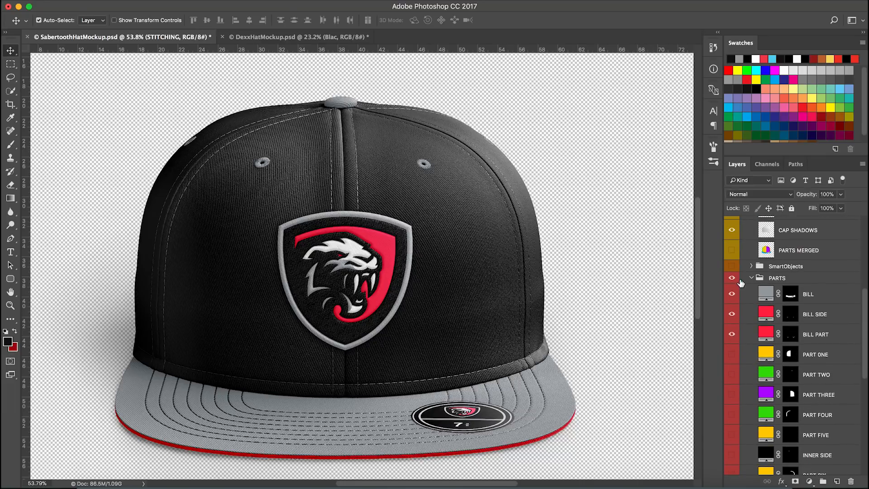
left_click(751, 278)
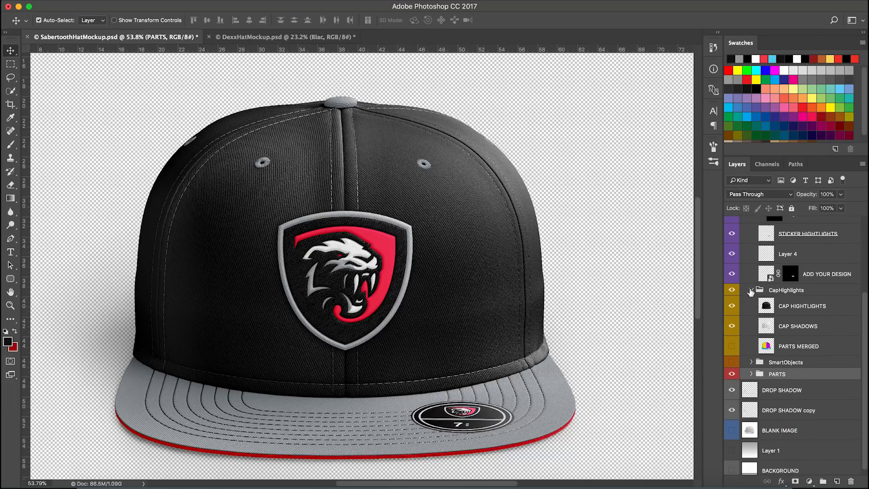
left_click(751, 290)
scroll(759, 341, "up", 3)
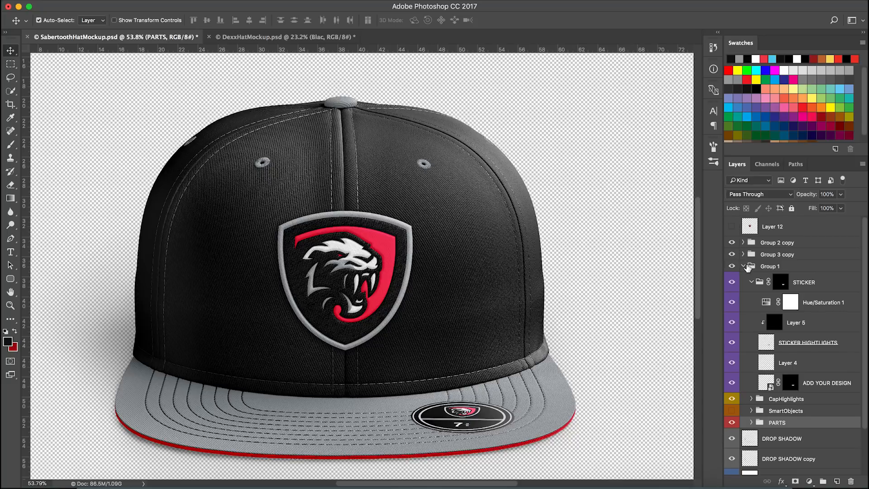
left_click(743, 266)
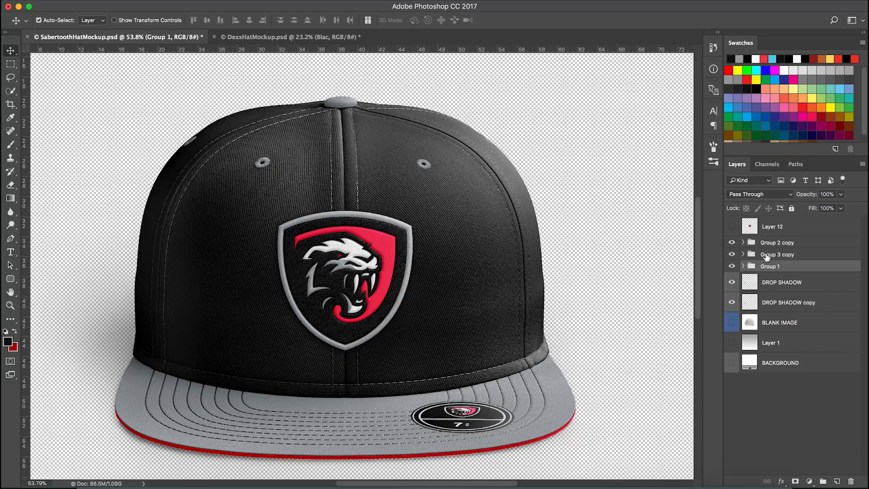
Rename the Group 3 copy group as "color" and the Group 2 copy group as "outline"
double_click(767, 256)
type("color")
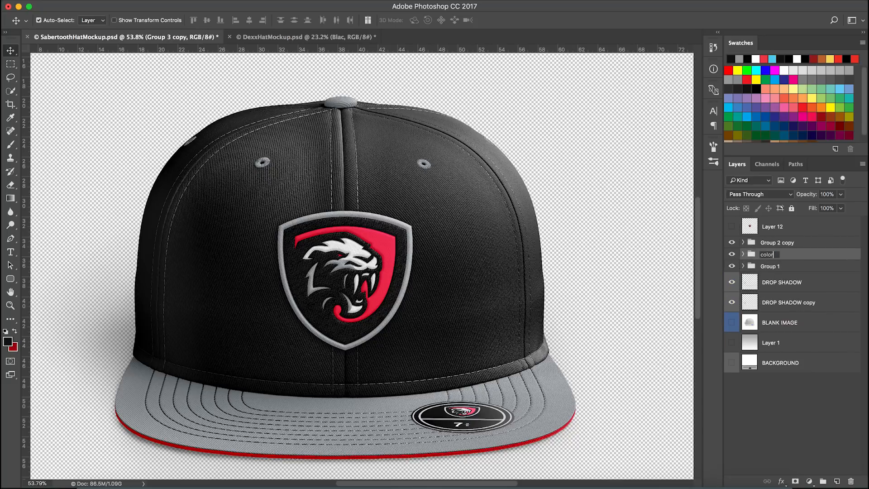
key("Return")
double_click(788, 244)
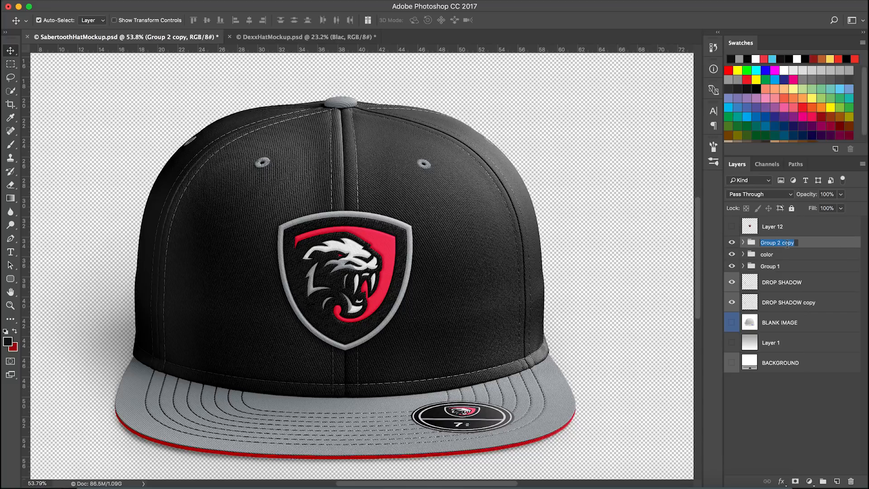
type("outline")
key("Return")
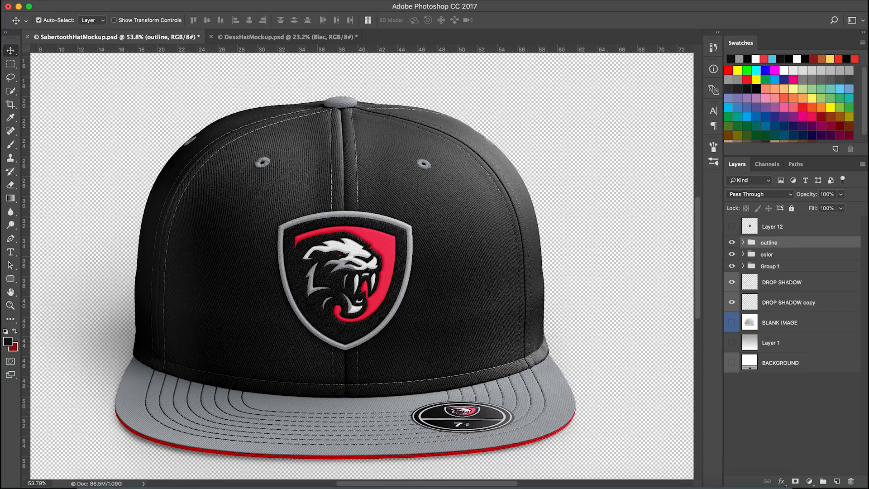
Show Layer 12 and scale it up to about 121% with Free Transform
left_click(733, 227)
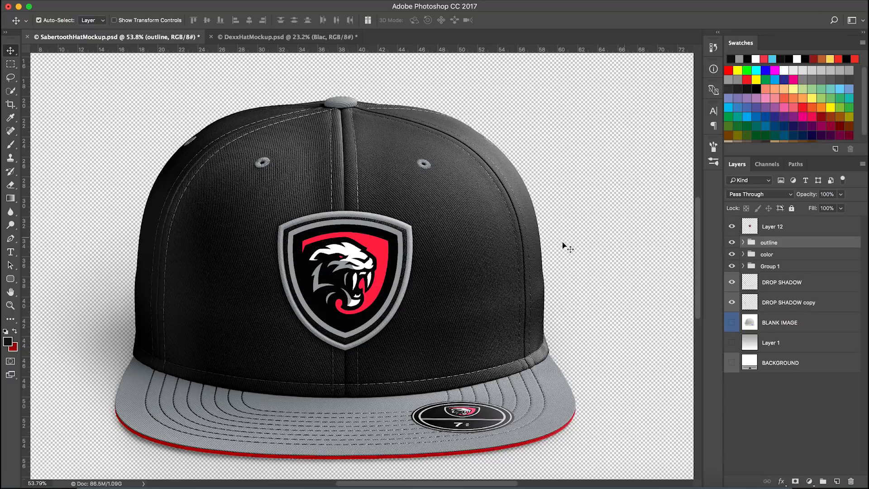
left_click(792, 231)
key("ctrl+t")
scroll(402, 338, "up", 5)
left_click_drag(387, 330, 423, 360)
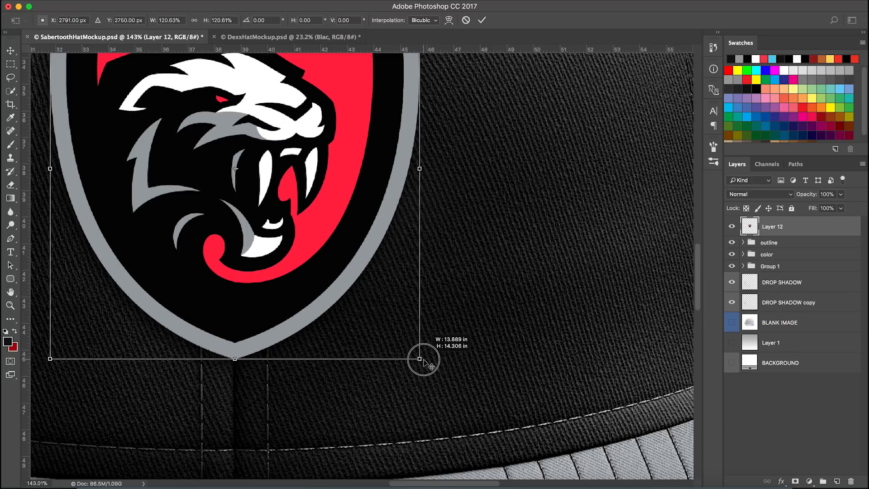
key("Return")
Expand the color group, then put Layer 12 into a new group named "coloir"
scroll(371, 353, "down", 4)
scroll(375, 317, "up", 3)
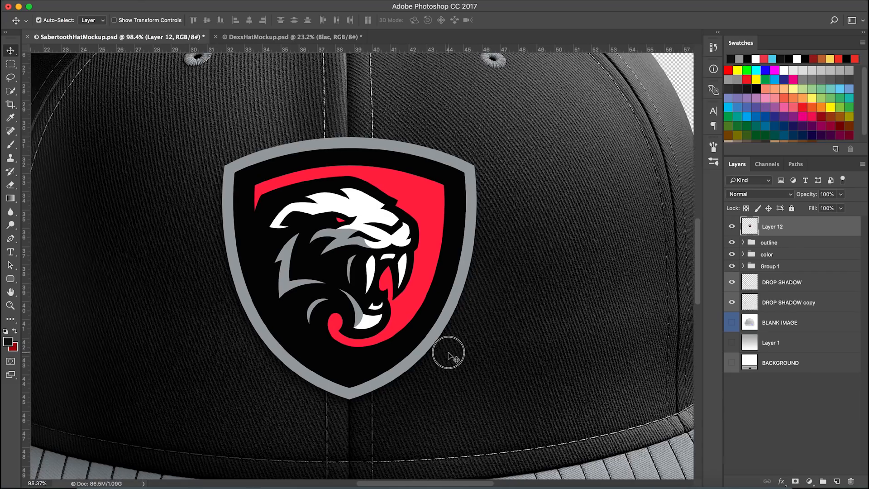
scroll(410, 340, "down", 1)
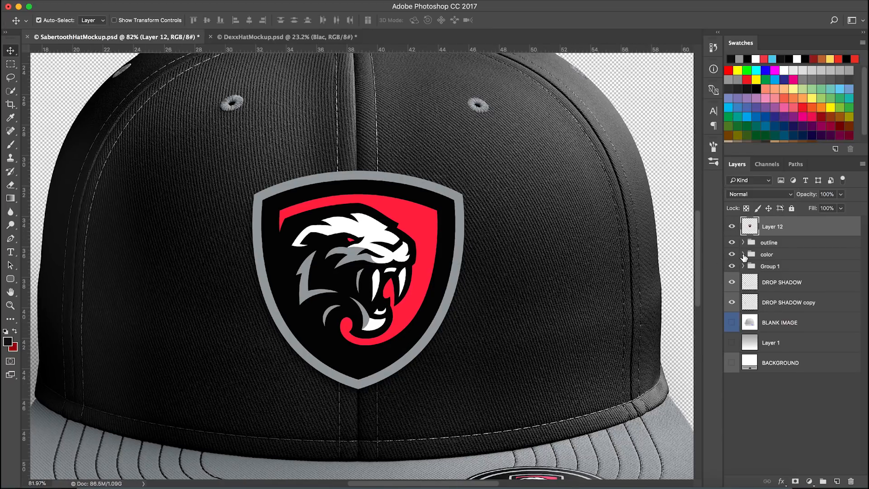
left_click(744, 255)
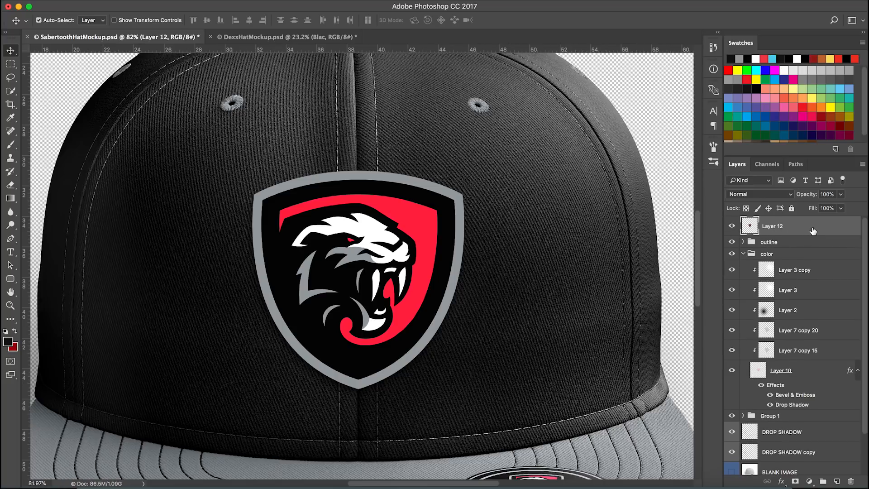
key("super+g")
double_click(772, 224)
type("col")
key("Return")
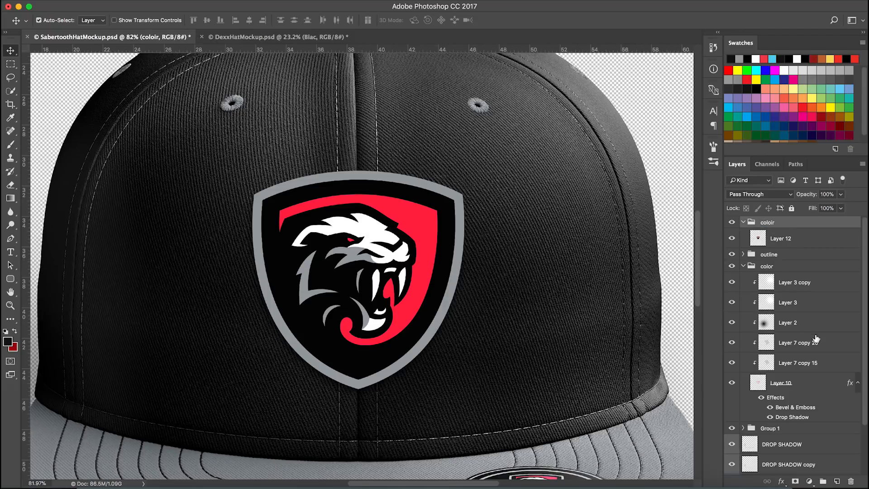
Switch to Chrome and search Google for "embroidery texture"
scroll(791, 358, "down", 1)
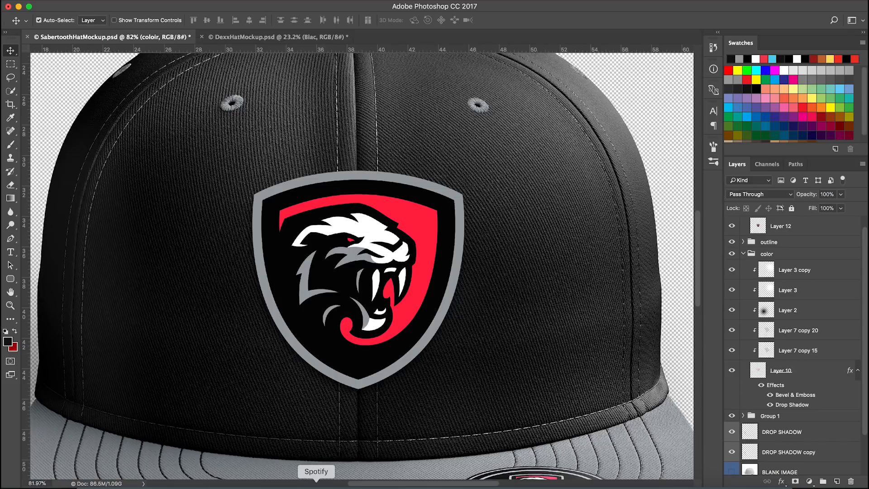
left_click(274, 481)
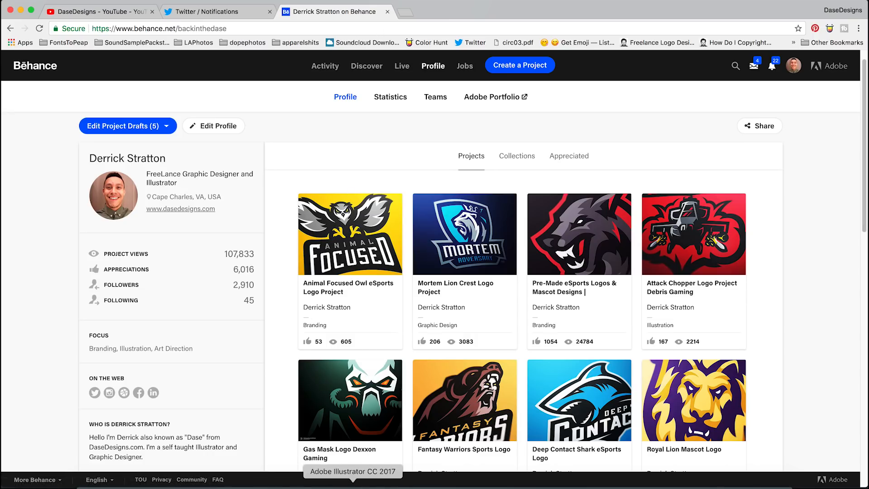
left_click(389, 483)
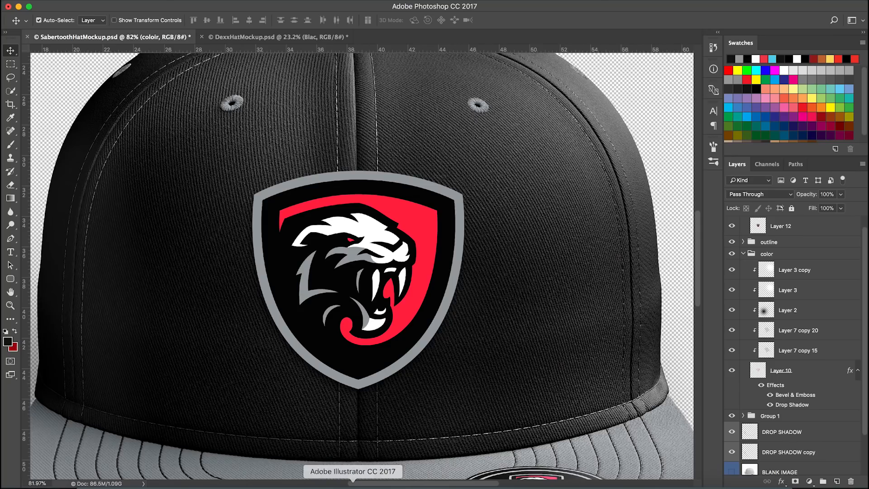
left_click(275, 482)
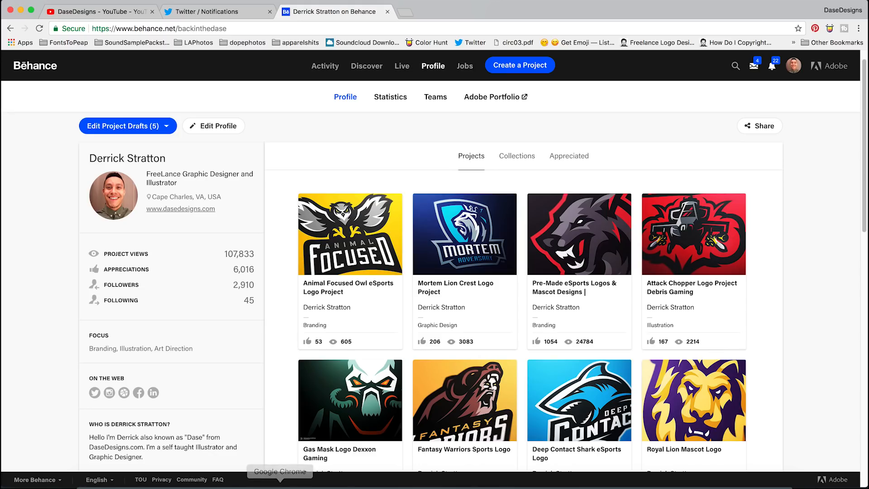
left_click(404, 13)
type("g")
key("Return")
type("embri")
key("BackSpace")
key("Down")
key("Return")
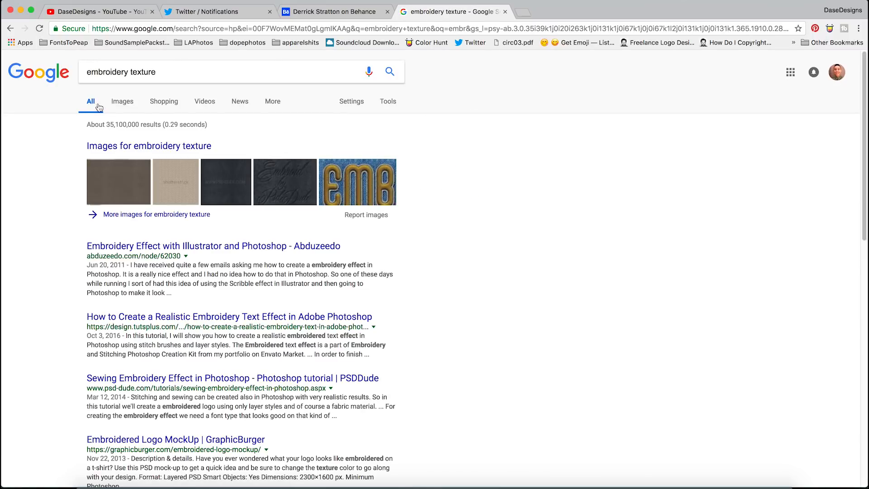
Open the image results and copy the grey metallic fabric texture image
left_click(123, 101)
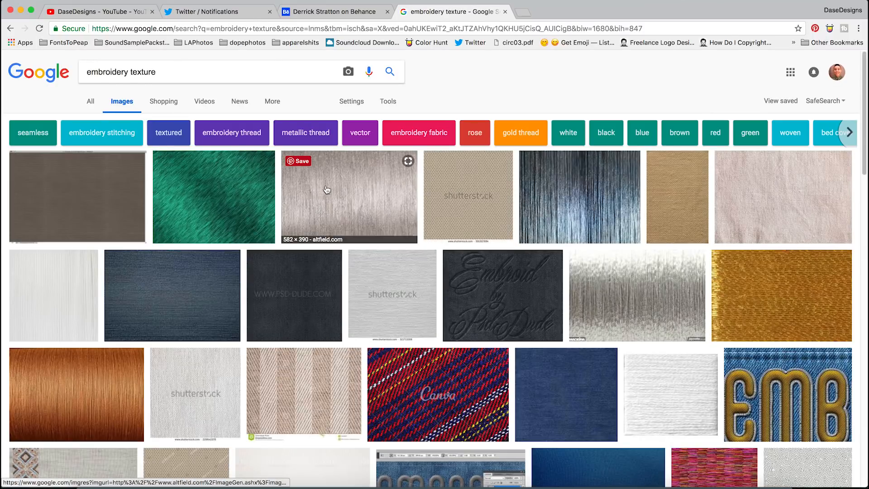
left_click(326, 186)
right_click(317, 251)
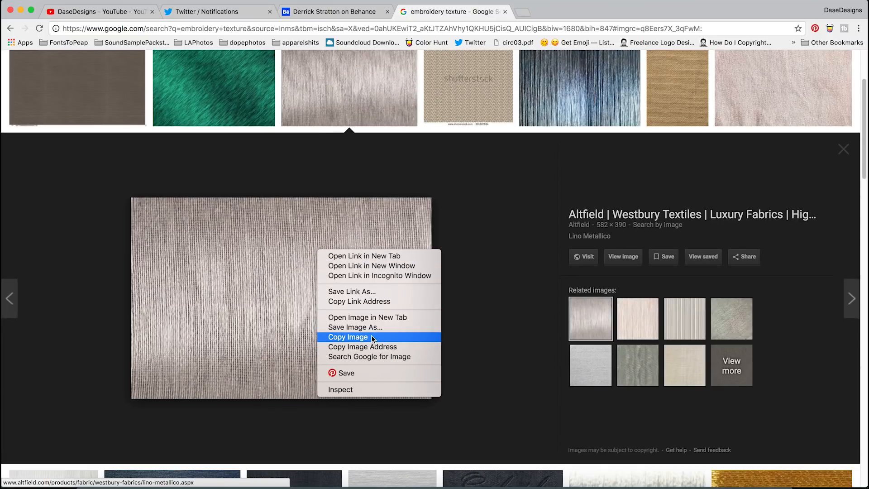
left_click(375, 338)
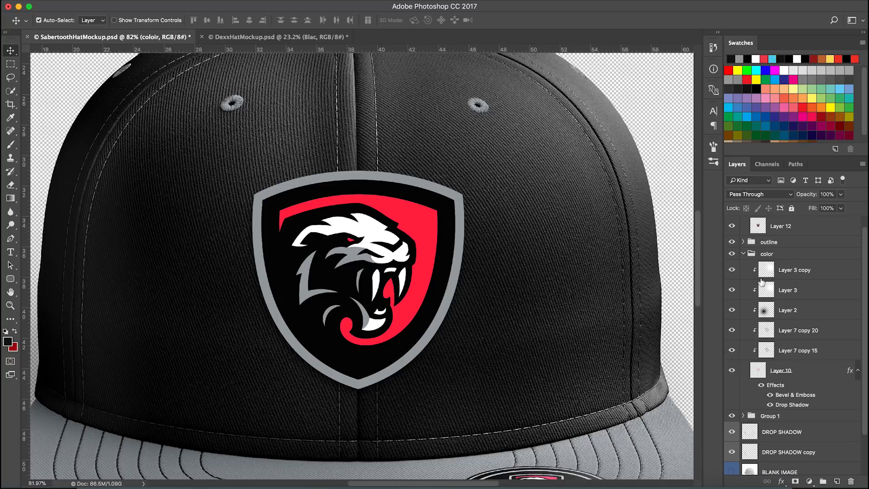
Back in Photoshop, select Layer 12 and paste the copied texture as pixels
left_click(791, 229)
key("super+v")
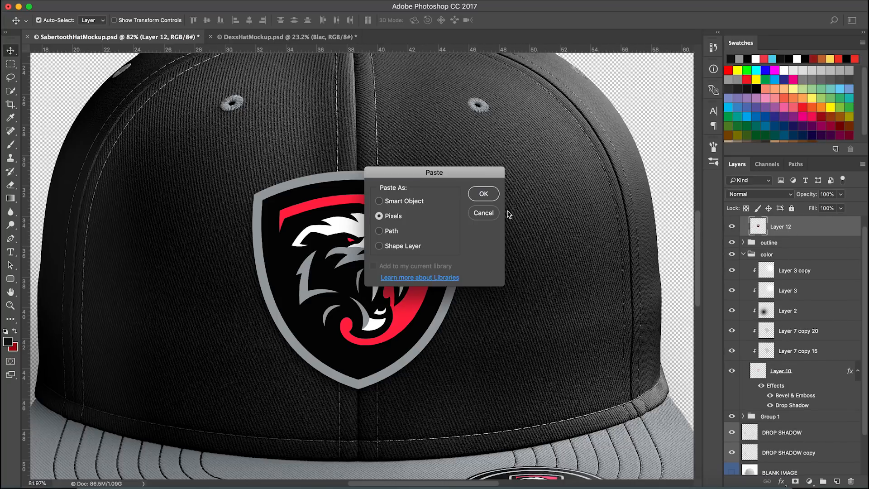
key("Return")
Duplicate a Layer 7 texture copy above Layer 12 and set it to Normal blend mode at 100% opacity
left_click(813, 330)
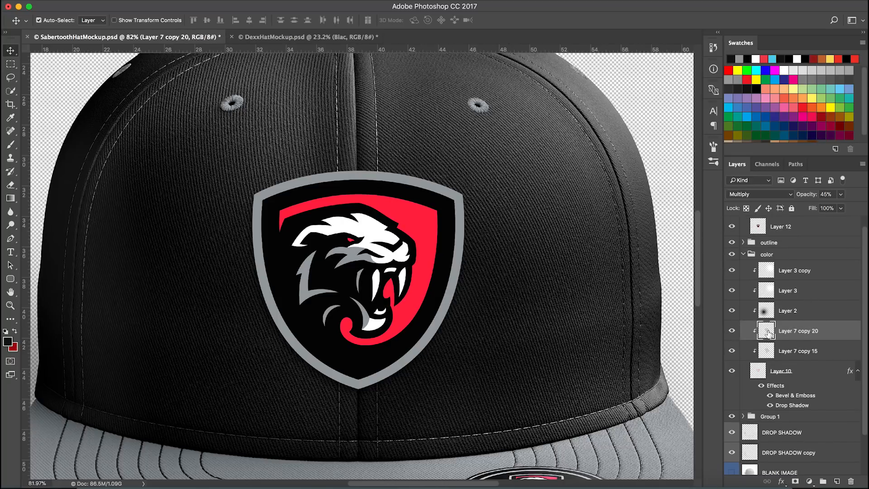
left_click_drag(832, 351, 796, 226)
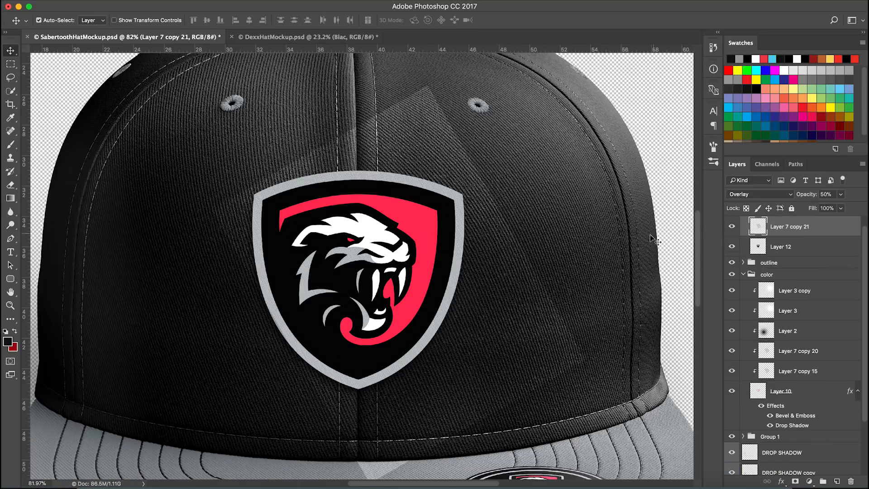
left_click(795, 196)
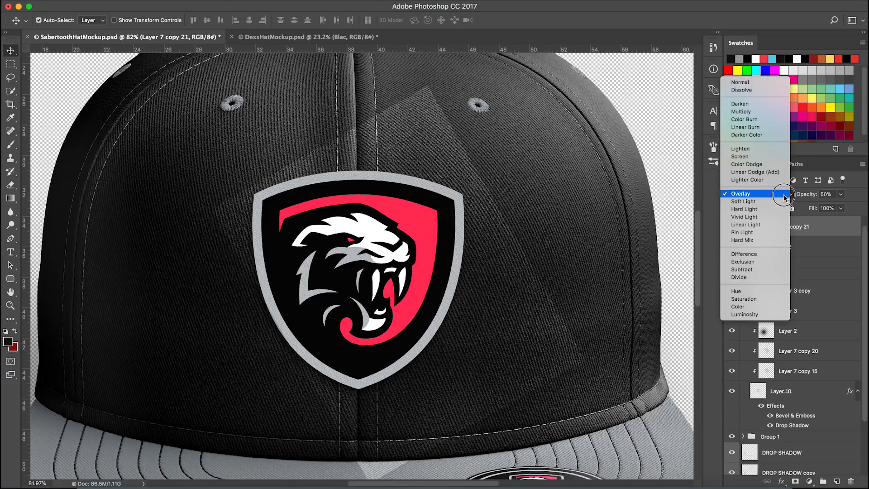
left_click(735, 84)
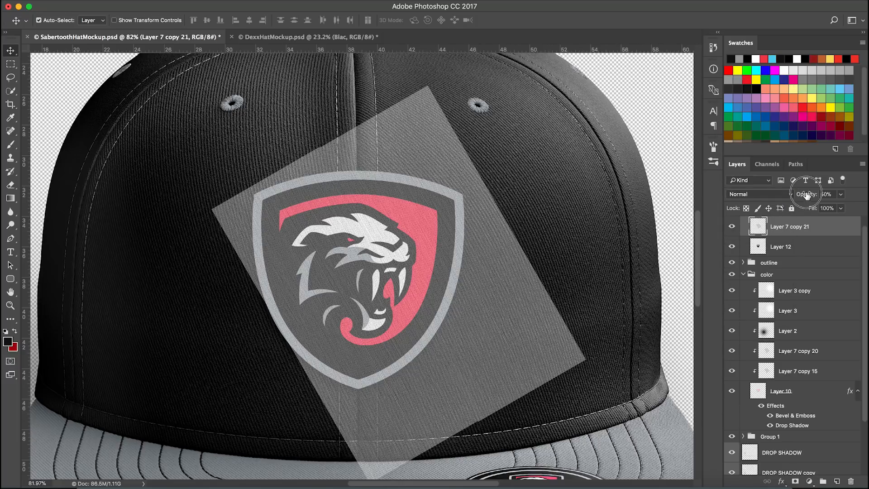
key("0")
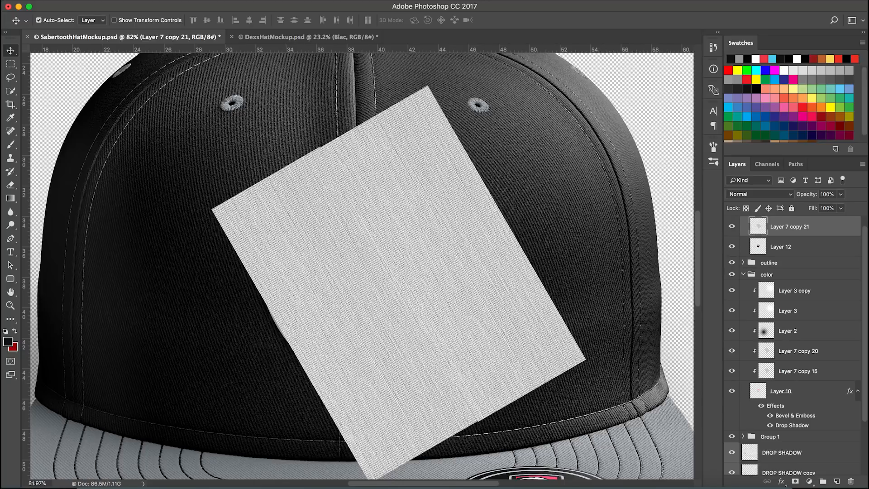
Desaturate the pasted fabric texture layer
left_click(145, 1)
mouse_move(160, 21)
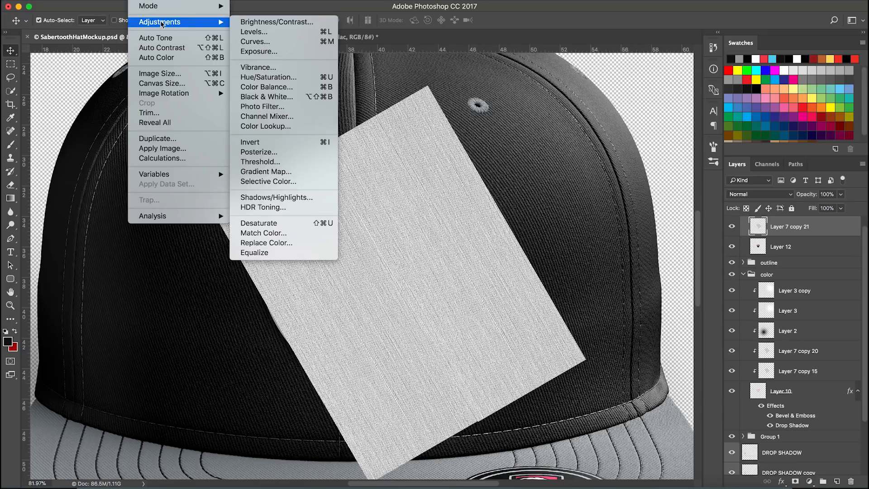
left_click(278, 224)
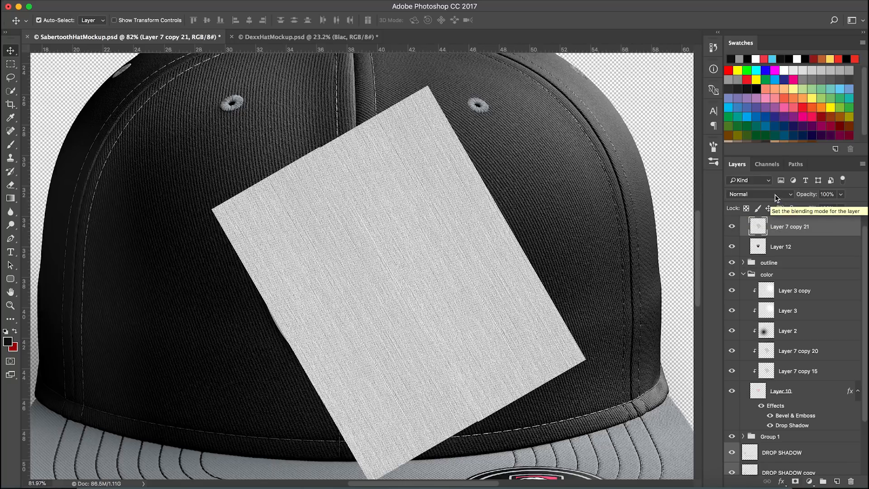
Set the texture layer to Overlay blend mode at 50% opacity
key("5")
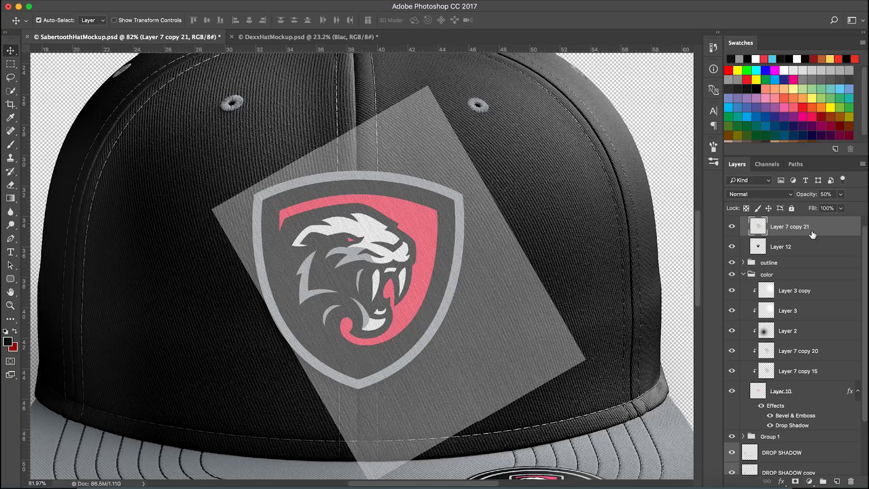
key("shift+alt+o")
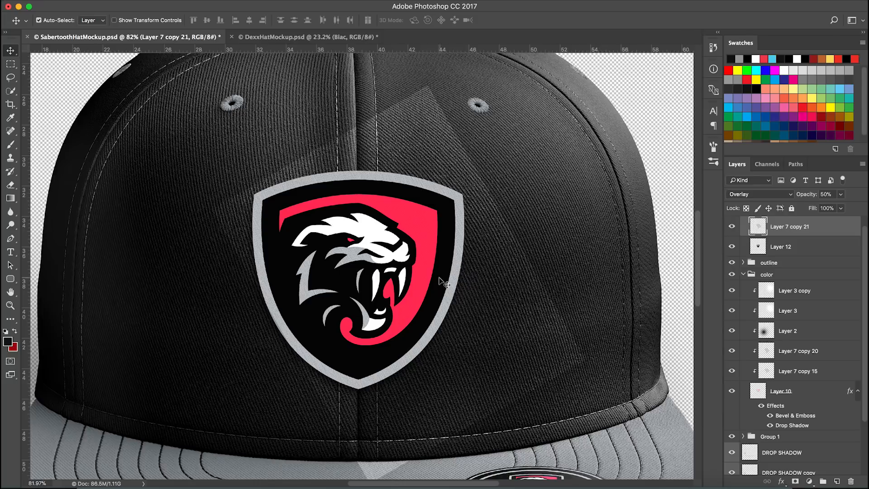
scroll(411, 278, "up", 1)
scroll(411, 280, "up", 3)
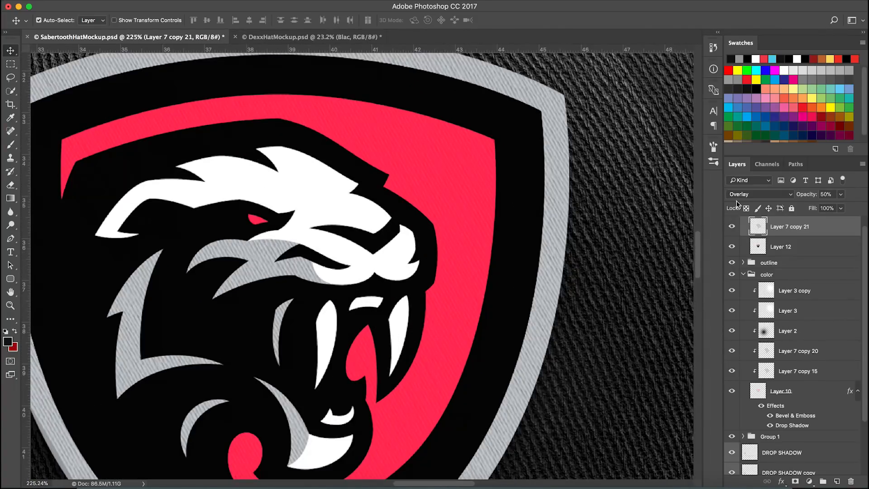
Try the Screen blend mode on the texture layer and undo the change
left_click(742, 194)
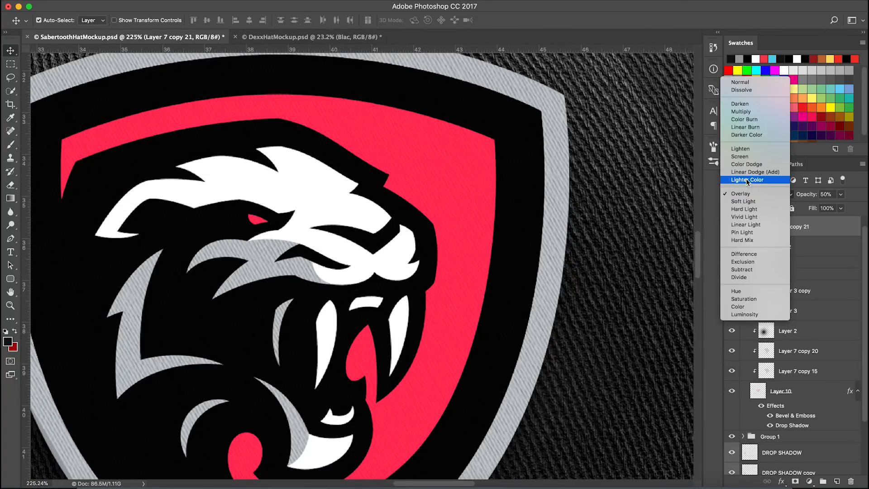
left_click(745, 159)
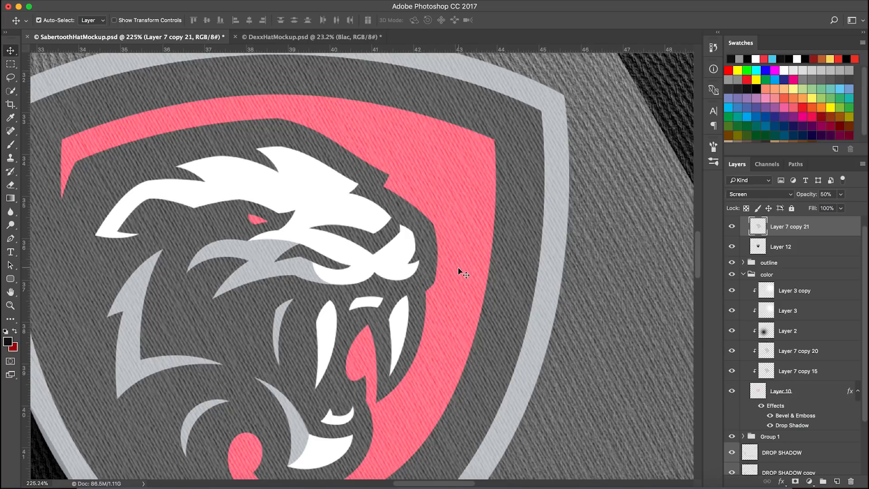
scroll(458, 267, "down", 3)
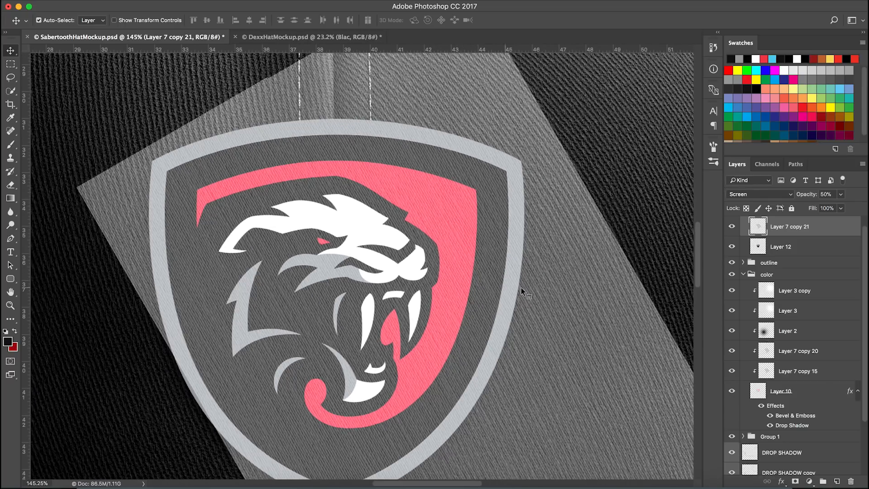
key("super+z")
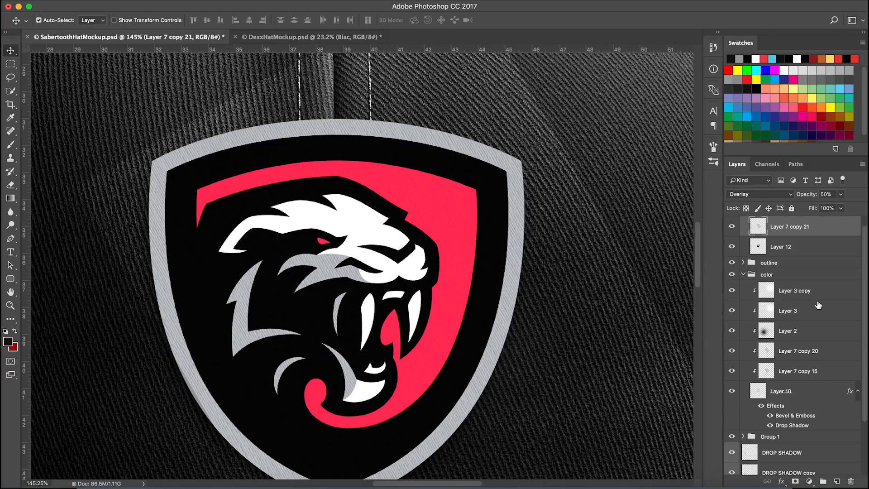
Nudge the texture layer slightly left with Free Transform and commit it
scroll(529, 313, "down", 2)
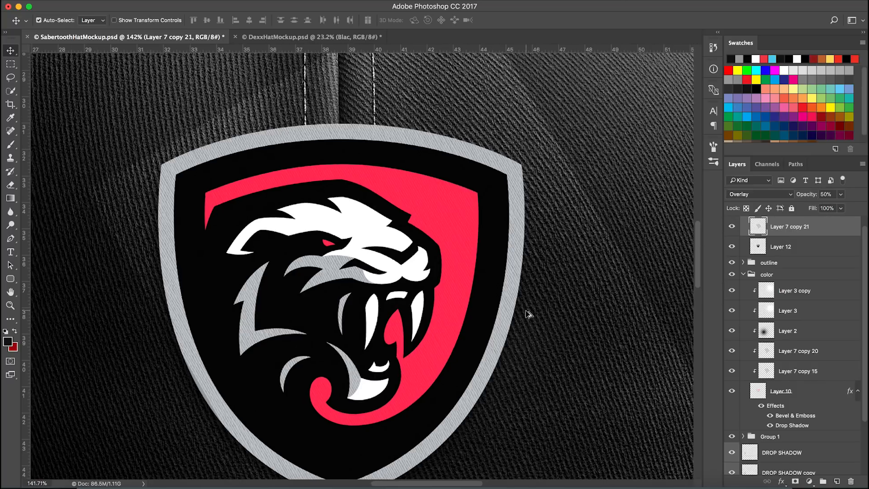
key("super+t")
key("shift+Left")
key("shift+Left")
key("shift+Left")
key("shift+Left")
key("shift+Left")
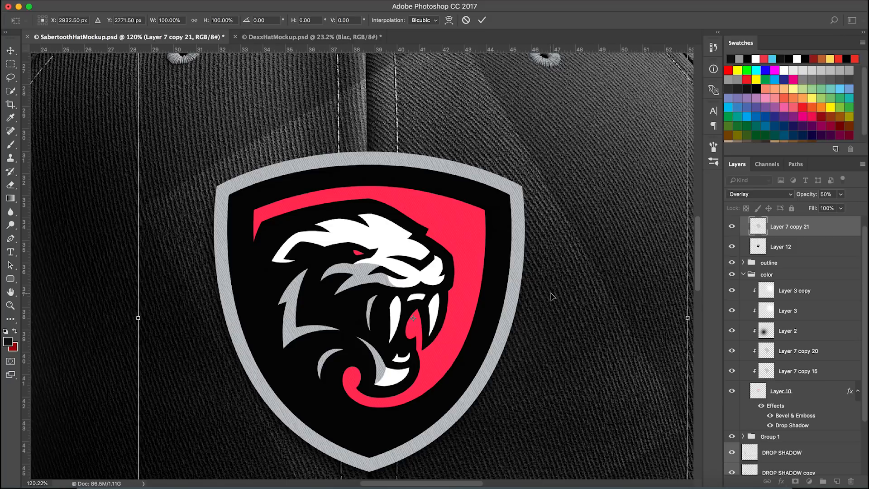
key("Return")
Clip the texture layer to Layer 12 and toggle its visibility to compare
scroll(404, 222, "down", 1)
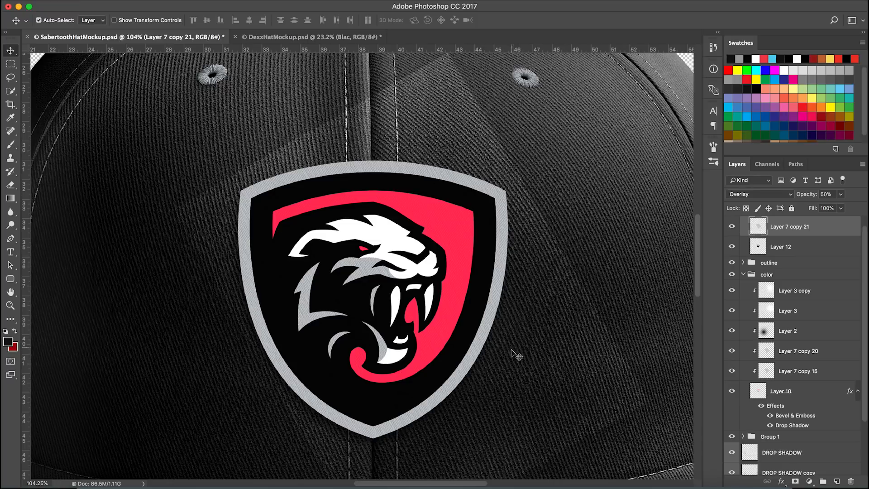
right_click(827, 233)
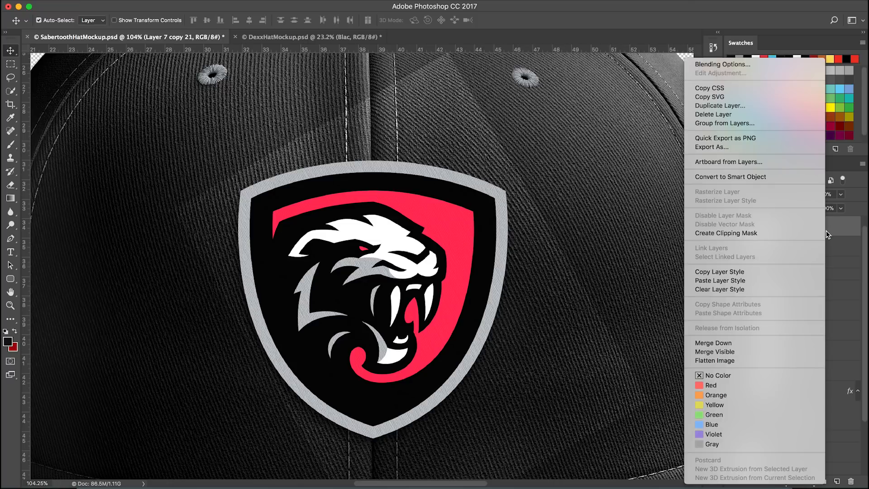
left_click(782, 233)
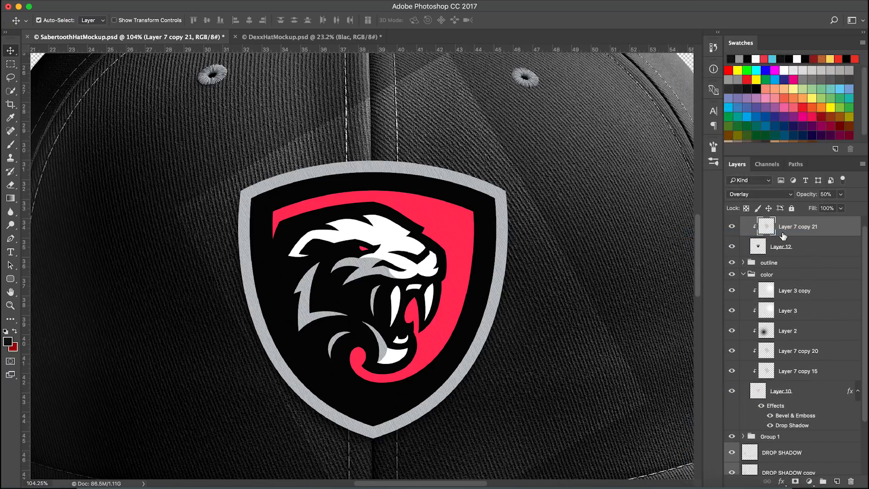
left_click(732, 227)
left_click(732, 228)
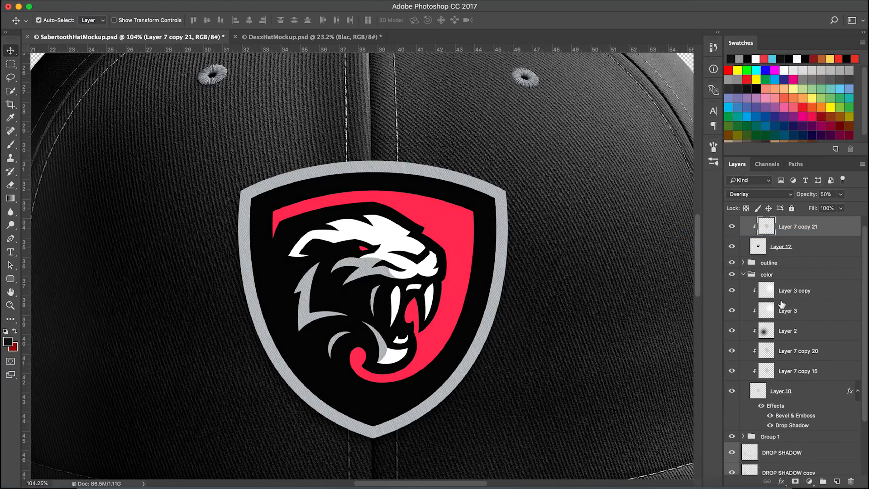
Duplicate the Layer 7 copy 20 texture to the top and clip it to Layer 12
left_click_drag(787, 351, 791, 226)
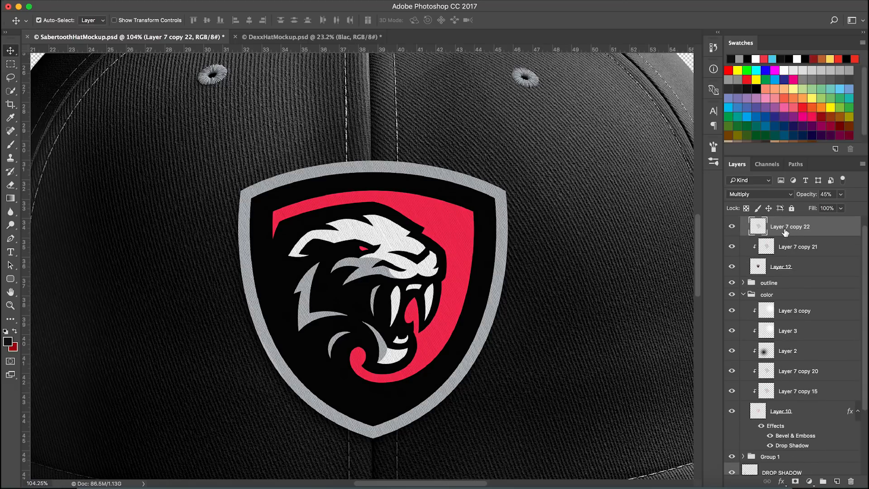
left_click(792, 235, "alt")
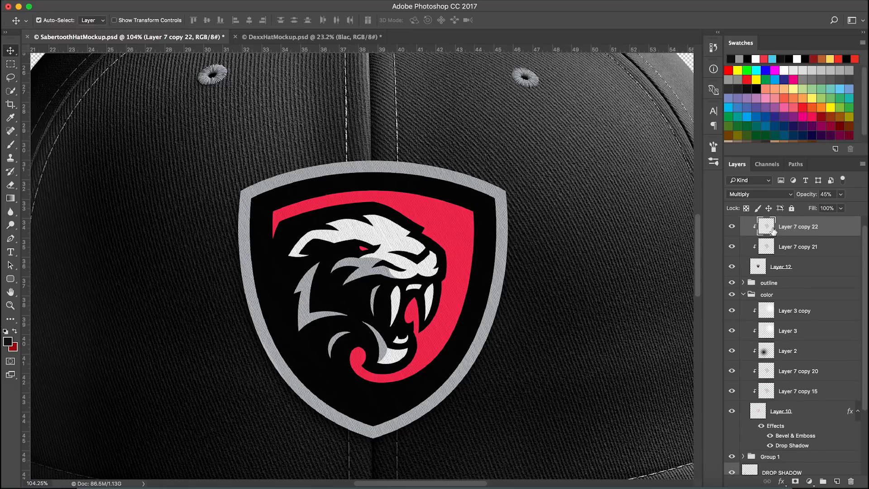
Switch the new texture copy to Normal at 100% and back to Multiply at 45% opacity
left_click(761, 194)
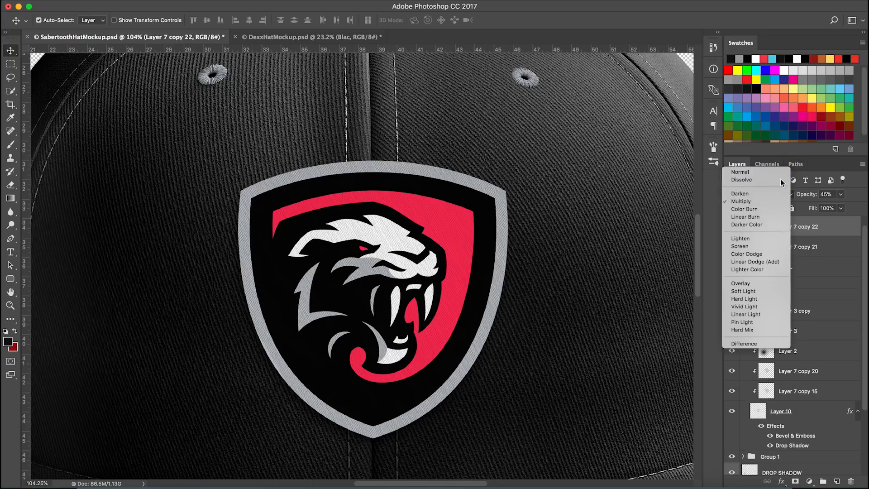
left_click(781, 179)
left_click_drag(806, 198, 864, 202)
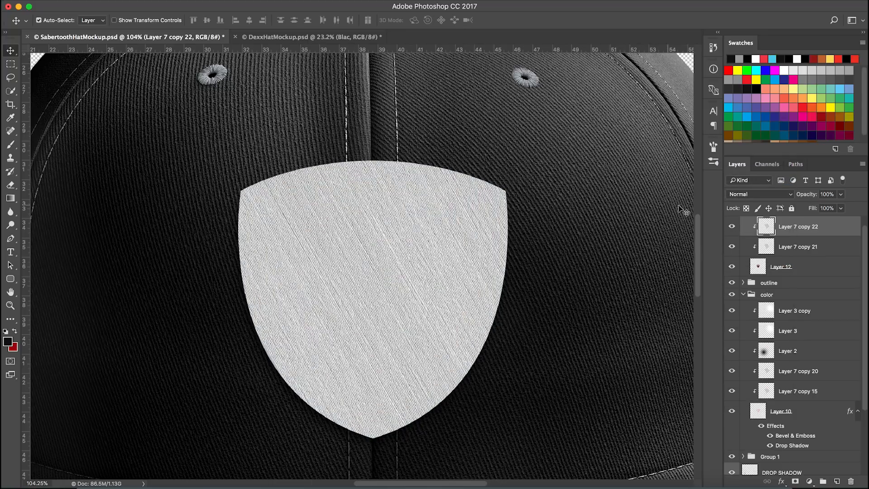
left_click(758, 194)
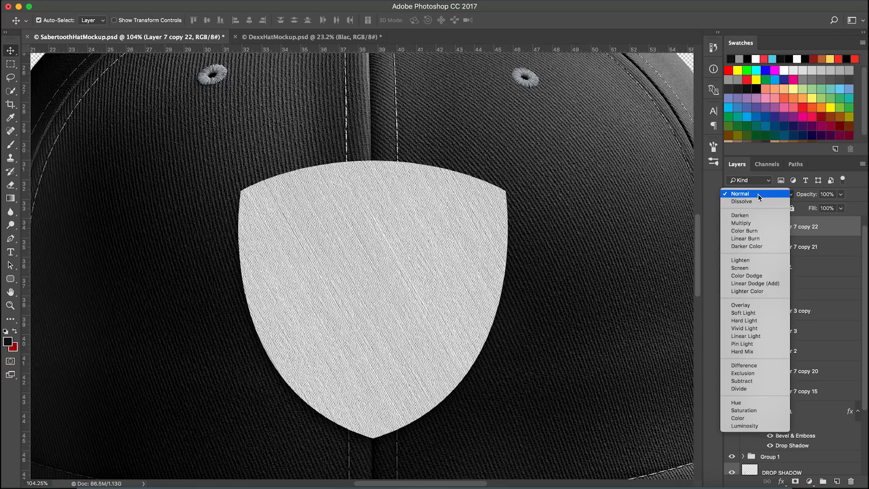
left_click(767, 223)
left_click(825, 195)
type("45")
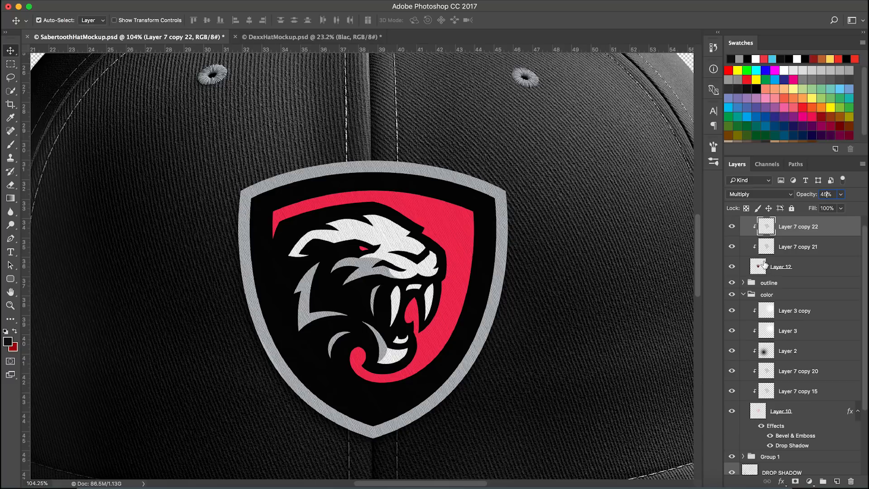
Toggle the top texture layer's visibility to compare the embroidery effect up close
left_click(734, 228)
left_click(733, 228)
scroll(417, 249, "up", 5)
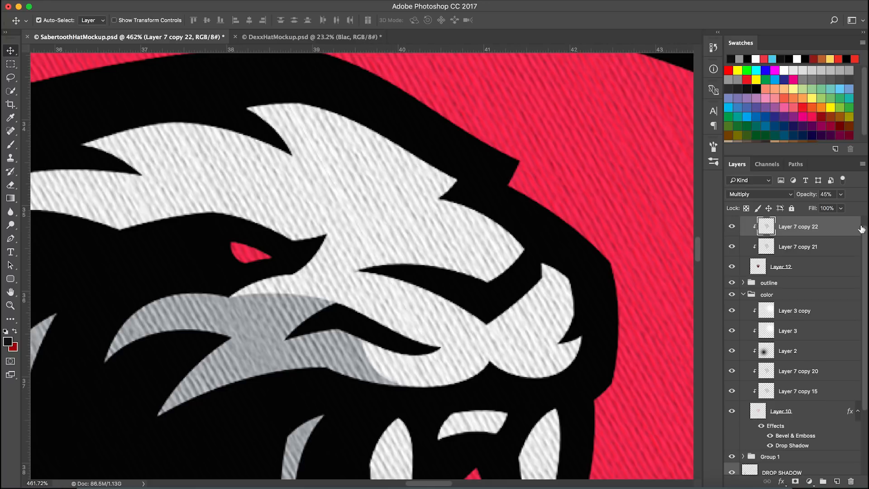
left_click(732, 226)
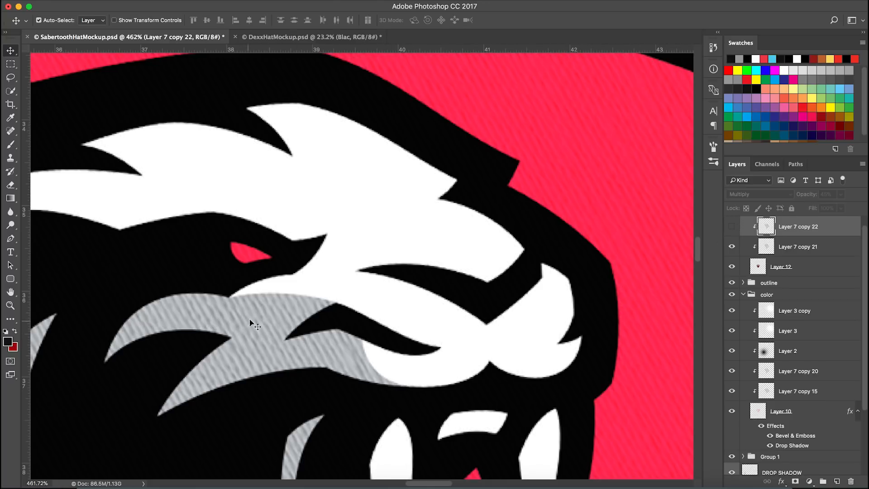
left_click(732, 228)
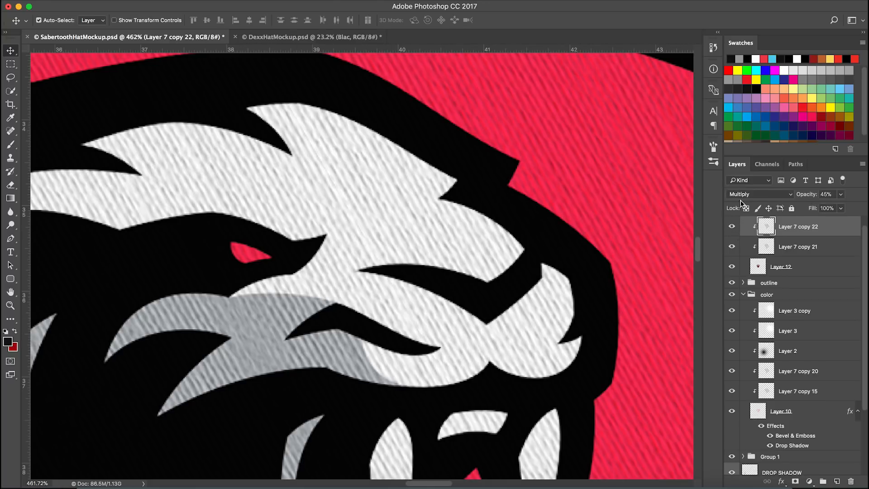
scroll(349, 186, "down", 6)
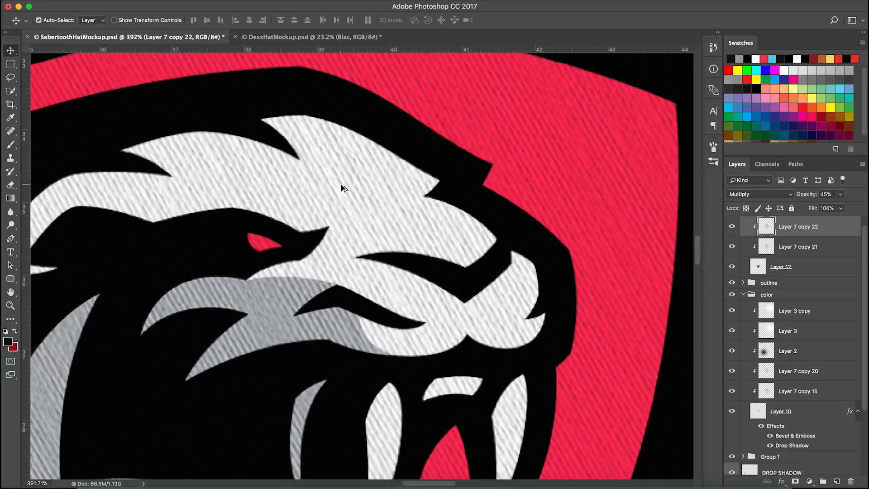
scroll(336, 226, "down", 2)
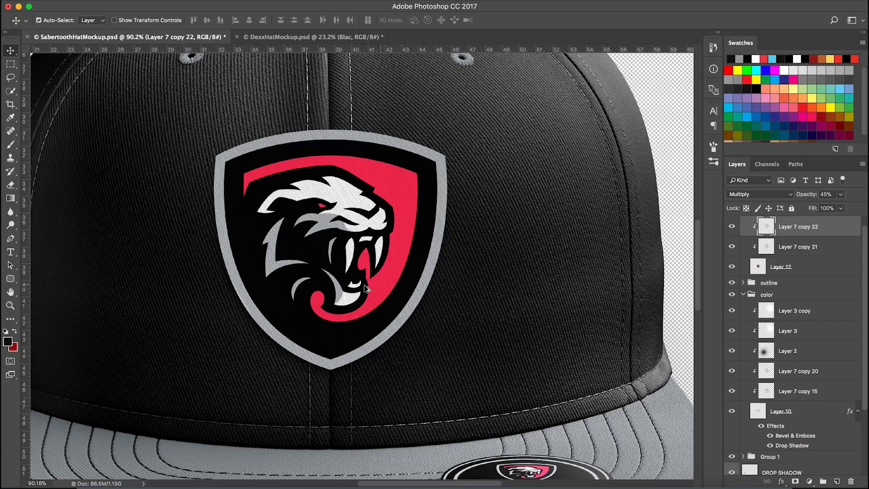
scroll(390, 287, "down", 2)
Compare the patch with the embroidered patch in the Dexx hat mockup
left_click(300, 37)
scroll(349, 233, "up", 5)
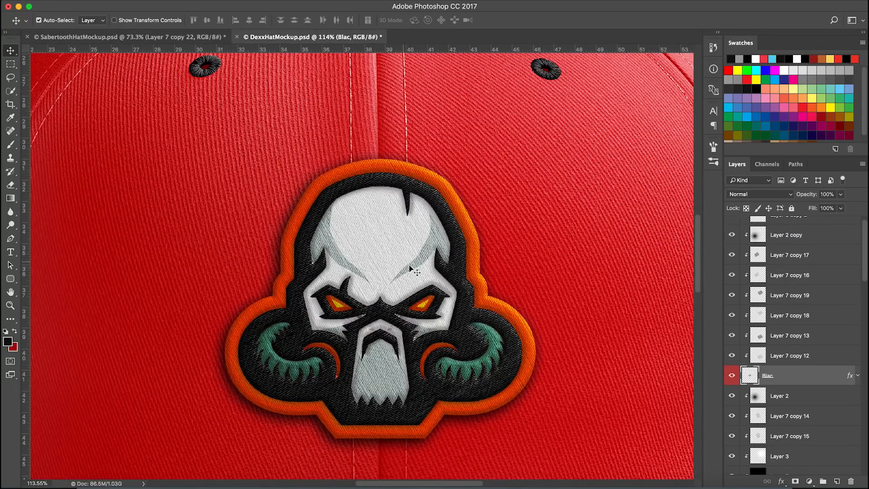
left_click(208, 35)
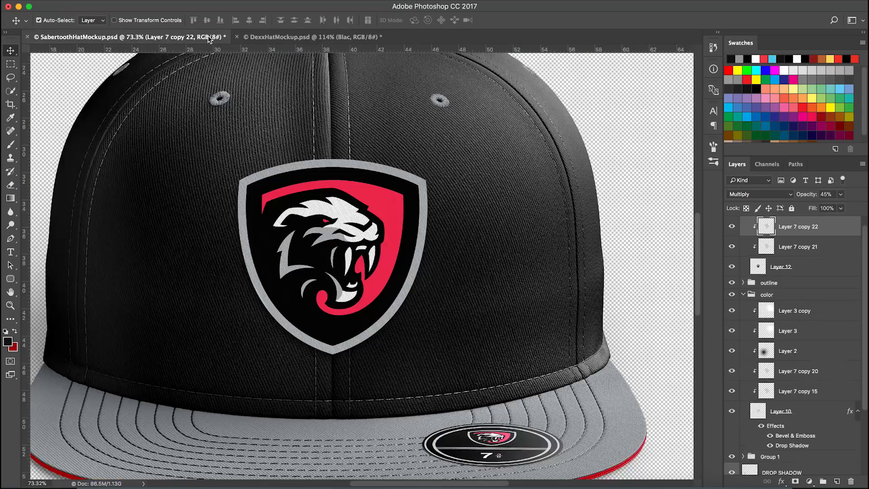
scroll(354, 233, "up", 2)
scroll(352, 234, "up", 1)
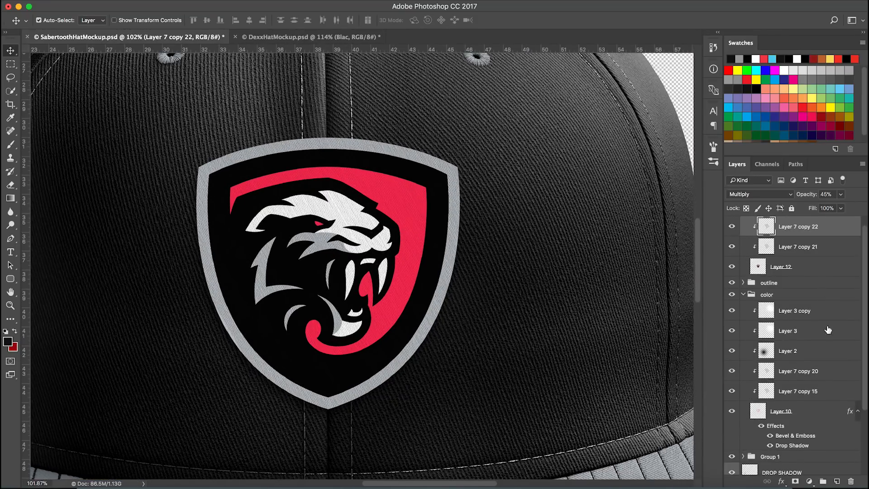
scroll(804, 364, "down", 3)
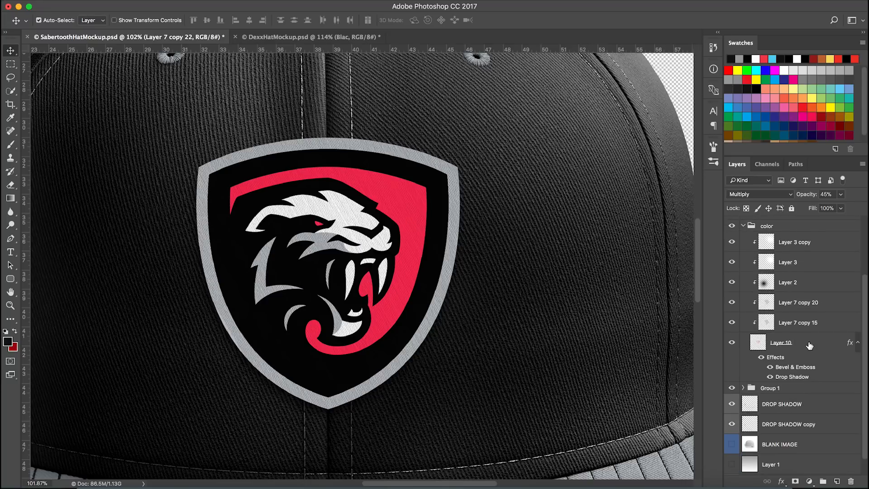
Review Layer 10's Bevel & Emboss layer style settings
double_click(809, 345)
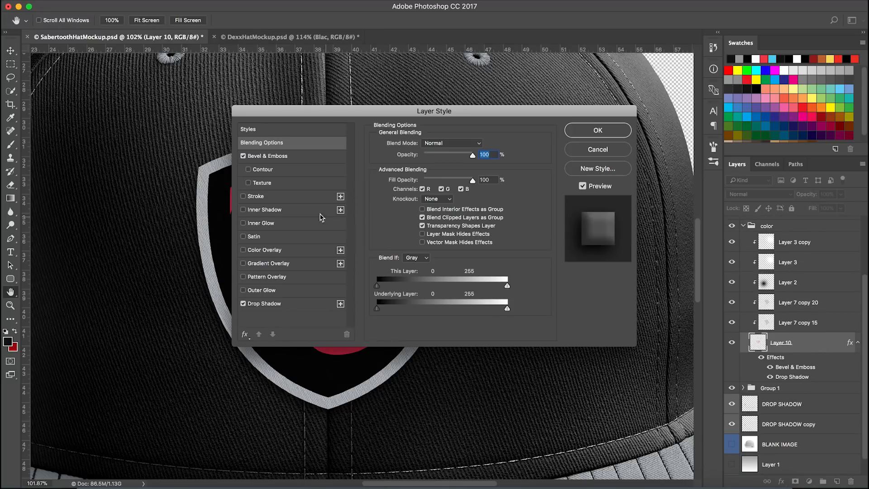
left_click(300, 156)
left_click_drag(368, 118, 447, 212)
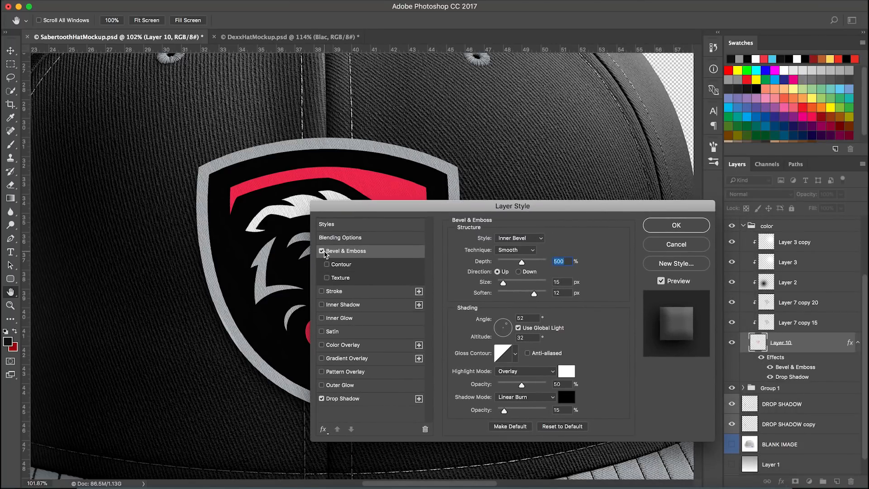
left_click(670, 233)
Copy Layer 10's layer style and paste it onto Layer 12
right_click(798, 343)
left_click(717, 271)
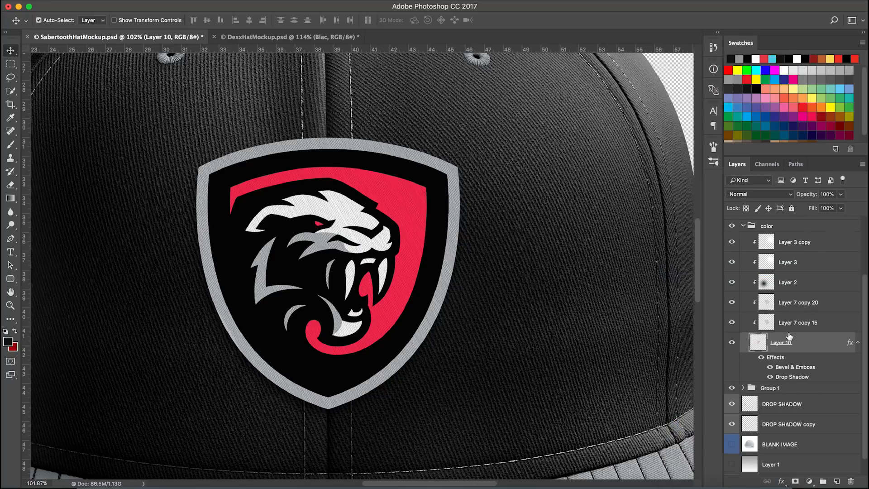
right_click(809, 283)
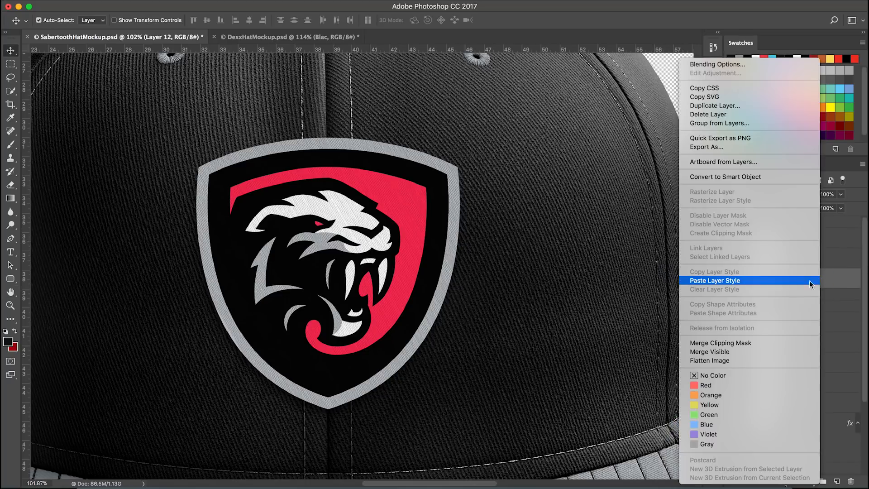
left_click(777, 277)
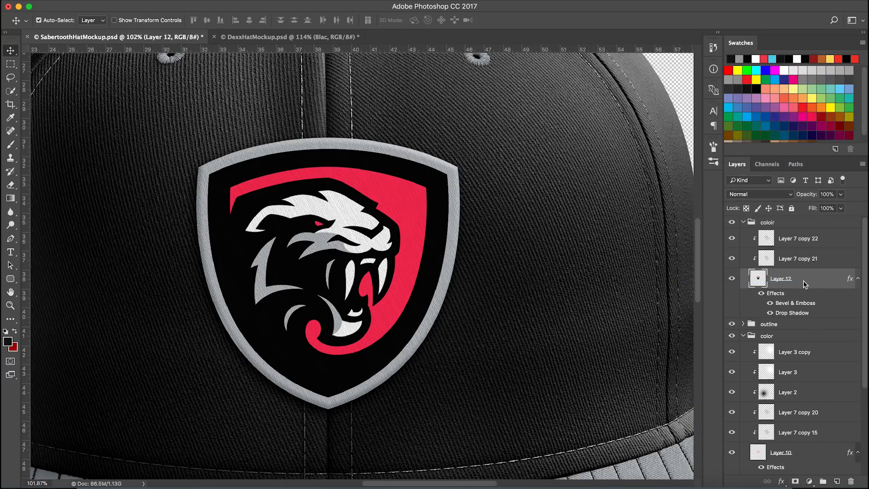
Open Layer 12's layer style and slightly lower its Bevel & Emboss softening, then confirm
double_click(799, 286)
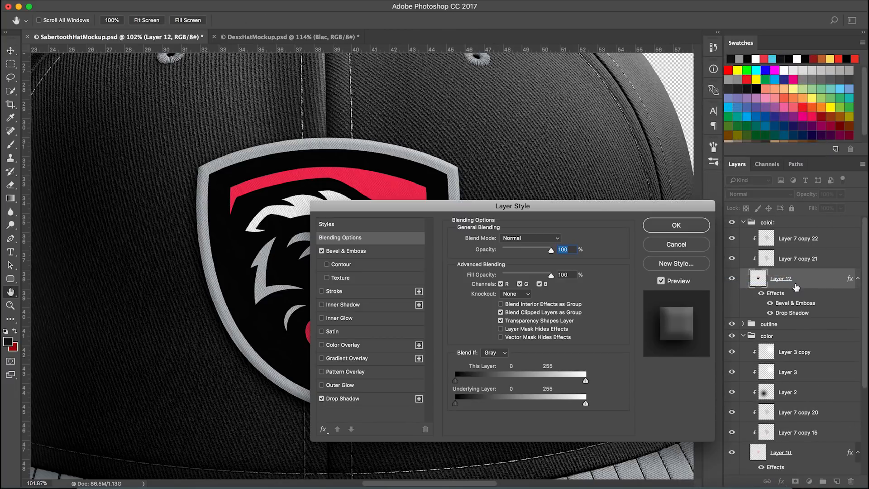
left_click(398, 251)
left_click_drag(454, 211, 503, 215)
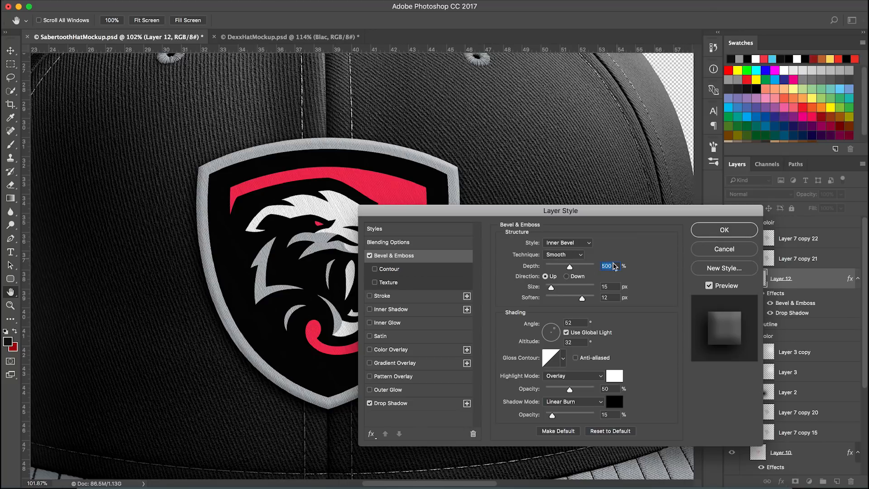
mouse_move(583, 299)
left_mouse_down()
mouse_move(592, 298)
mouse_move(577, 298)
left_mouse_up()
left_click(696, 254)
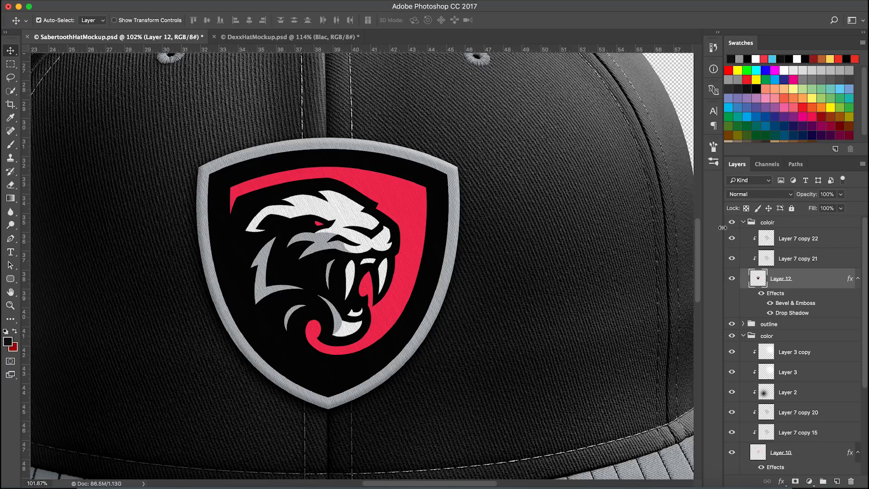
Switch to Illustrator and duplicate the Sabertooth shield logo above the artboard
left_click(362, 485)
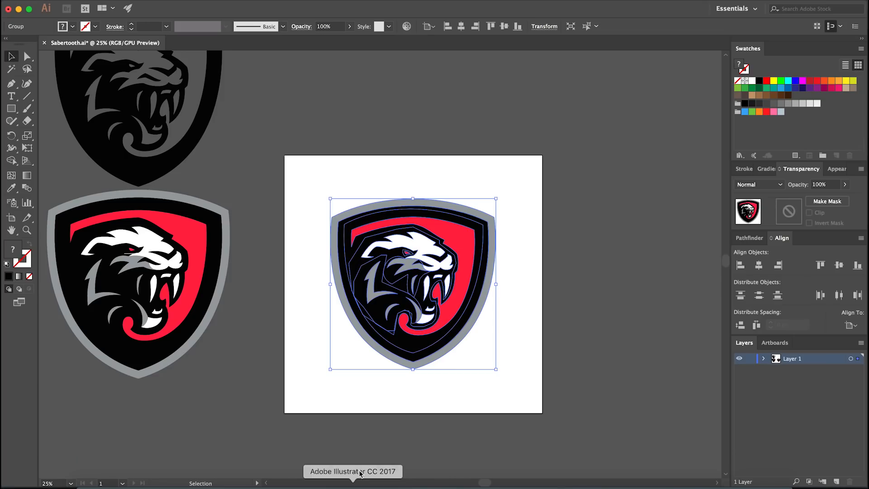
left_click(354, 381)
scroll(347, 385, "down", 1)
left_click(371, 352)
scroll(337, 402, "down", 1)
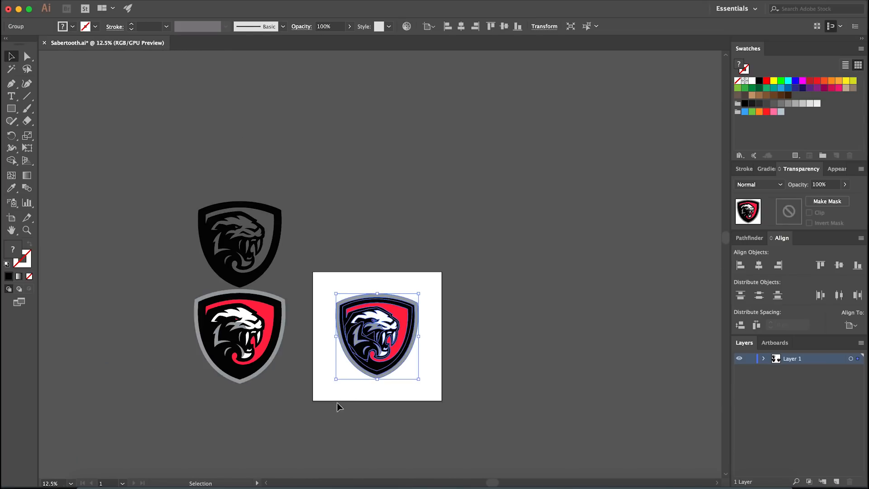
left_click(364, 348, "shift")
left_click_drag(381, 340, 380, 213)
left_click(430, 238)
scroll(385, 214, "up", 3)
left_click(385, 214)
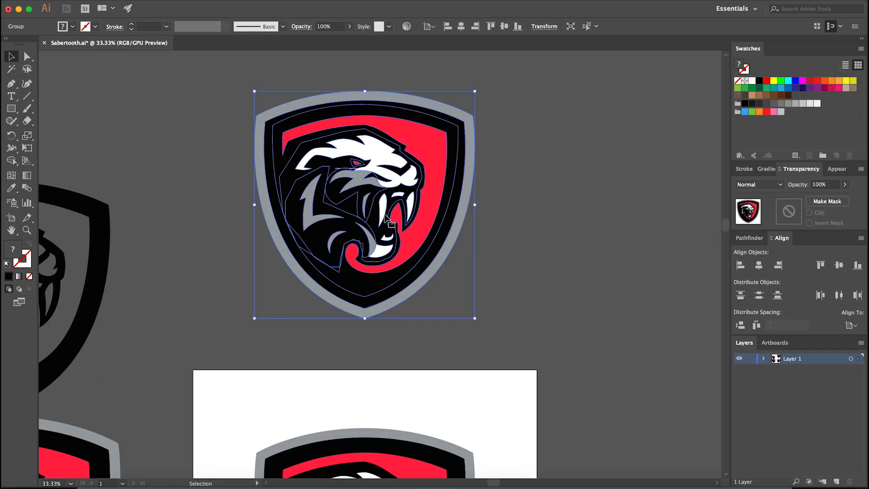
Ungroup the duplicated logo and select its gray outer outline shape
right_click(385, 217)
left_click(428, 301)
left_click(412, 312)
left_click(417, 290)
left_click_drag(427, 302, 427, 324)
left_click(400, 308)
left_click(457, 321)
left_click(410, 306)
right_click(487, 285)
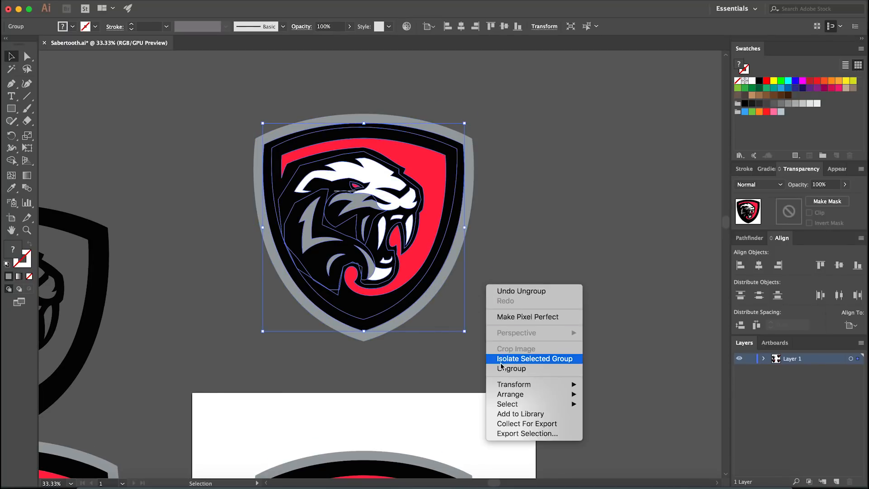
left_click(455, 355)
left_click(369, 311)
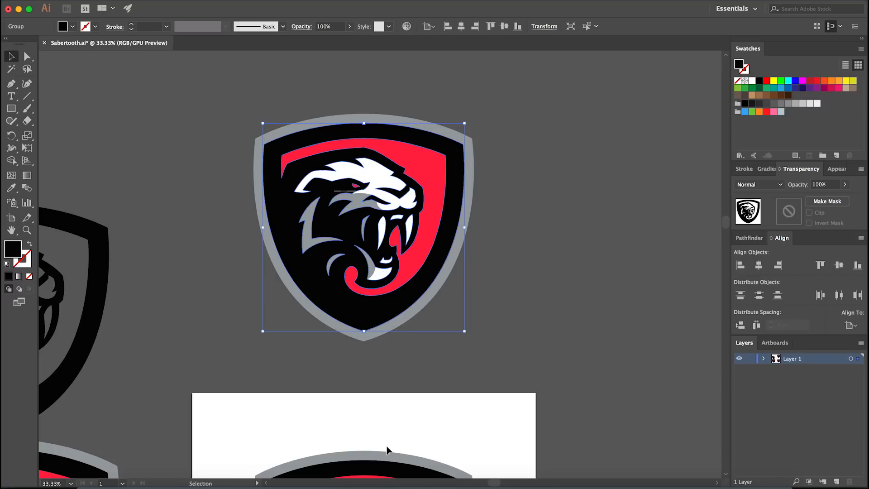
Back in Photoshop, paste the outline as pixels above the colorr group and align it over the patch
left_click(380, 487)
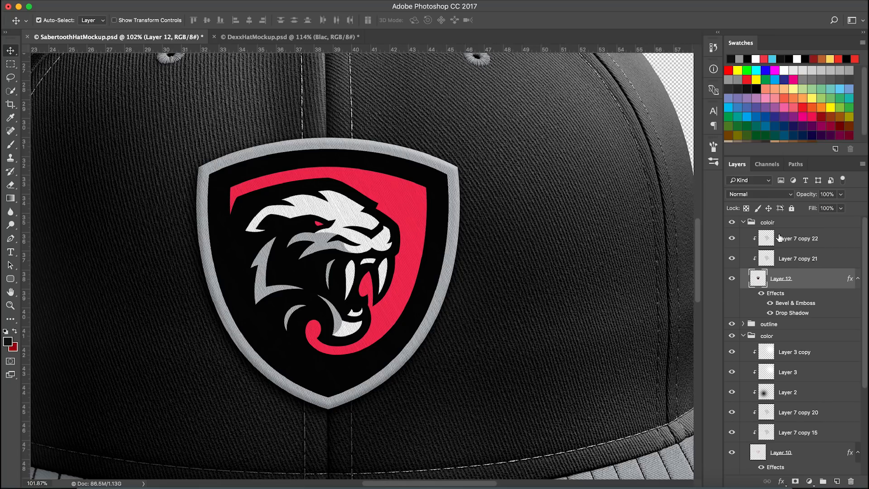
left_click(786, 223)
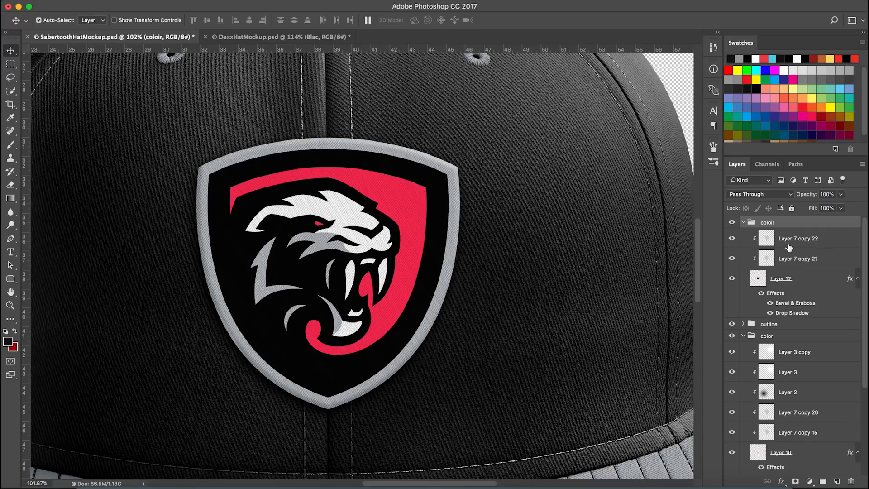
key("super+v")
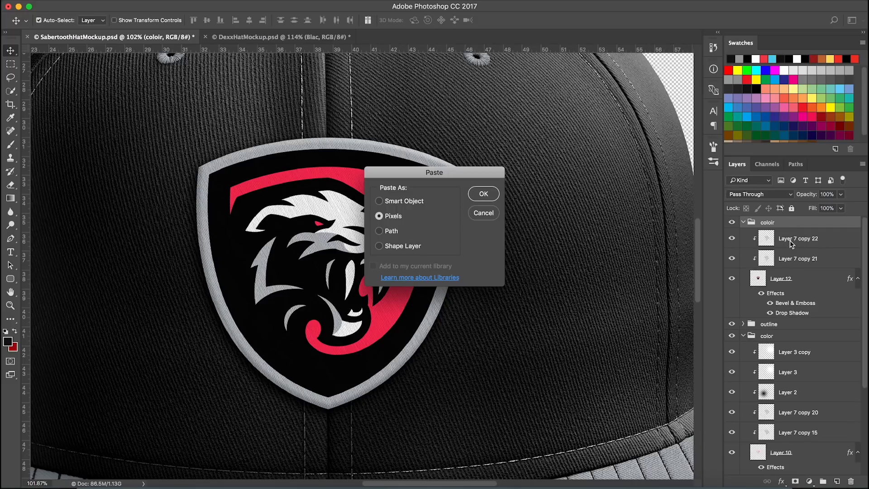
key("Return")
left_click_drag(516, 423, 444, 365)
left_click_drag(209, 356, 211, 358)
left_click_drag(250, 293, 249, 331)
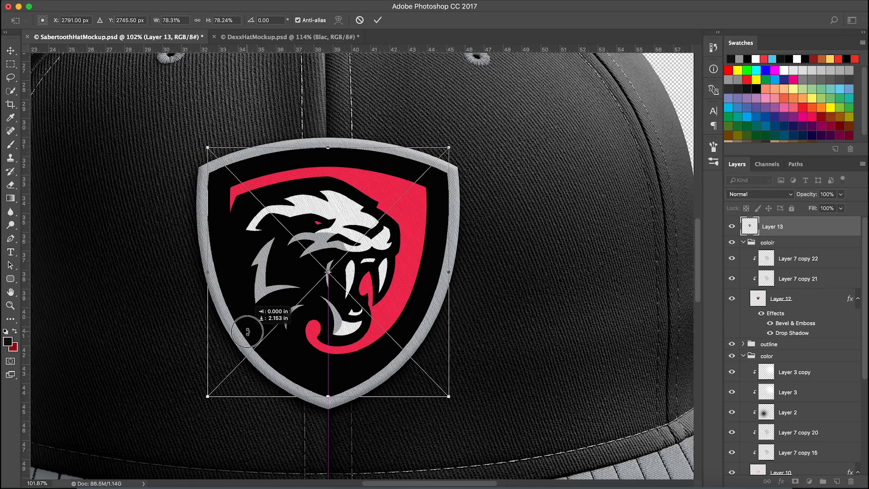
key("Return")
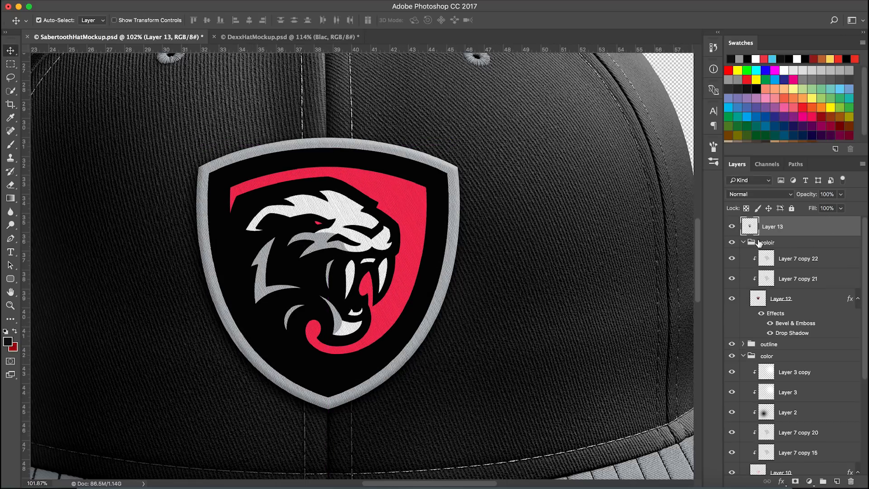
Toggle the pasted outline layer's visibility to compare it with the patch
left_click(733, 227)
left_click(732, 227)
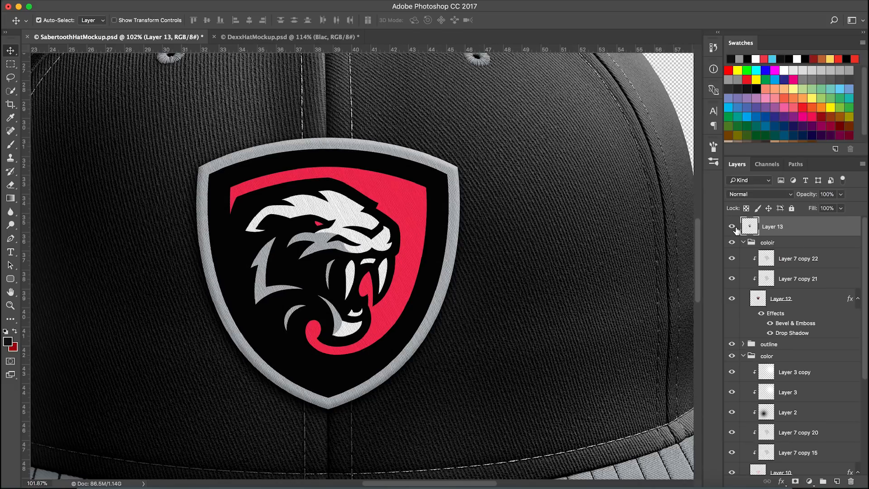
left_click(734, 227)
left_click(733, 227)
left_click(733, 229)
left_click(733, 229)
Group the pasted outline layer and name the group Outline
key("super+g")
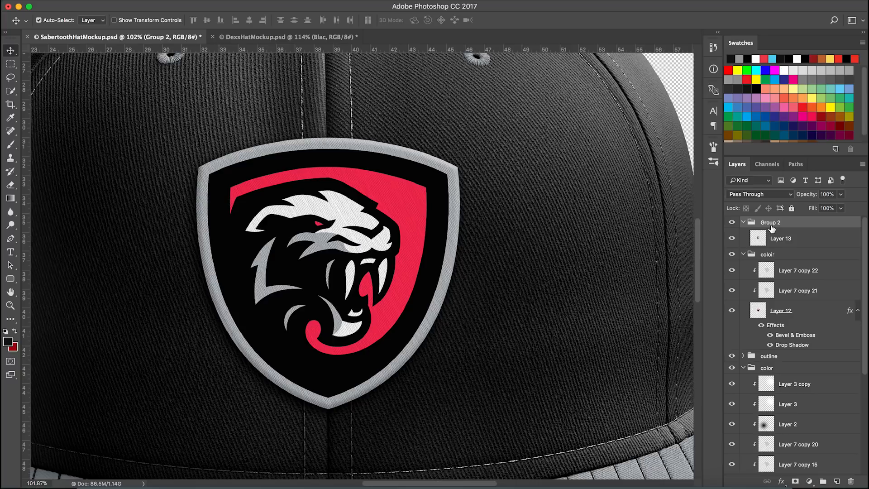
double_click(773, 223)
type("Outline")
key("Return")
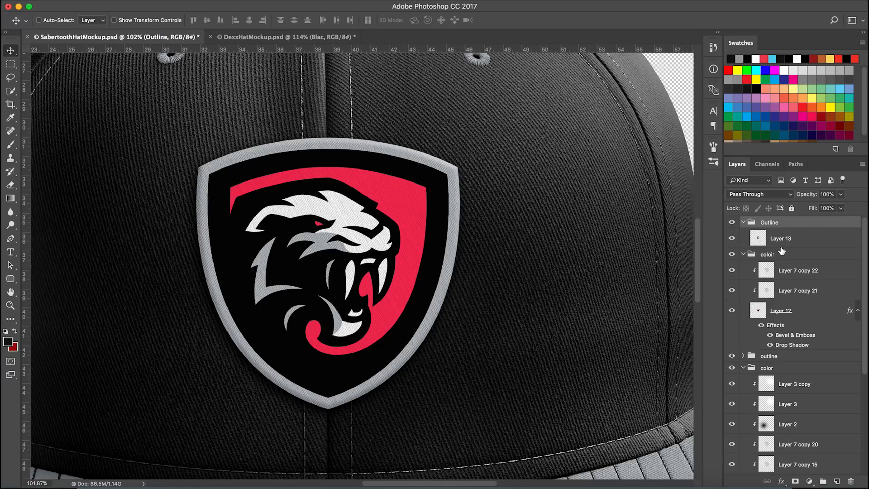
Rename Layer 12 to coloredlogo and delete the area under Layer 13's outline selection from it
left_click(759, 240, "super")
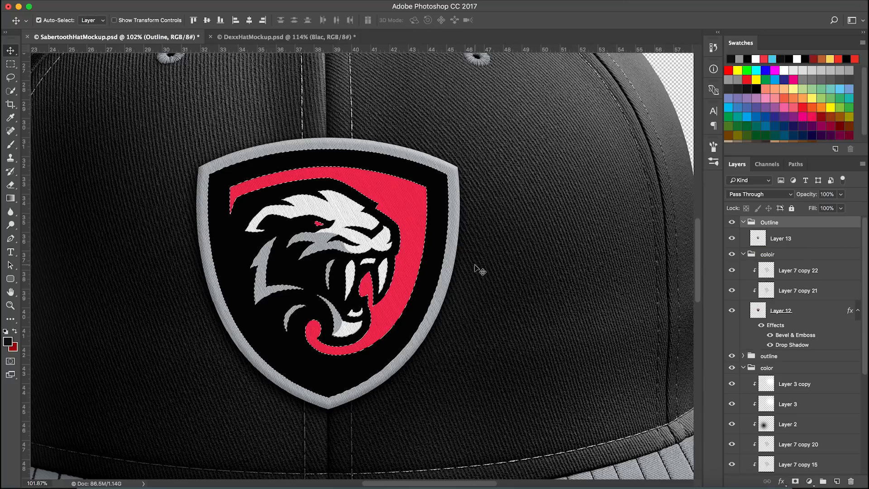
left_click(788, 311)
double_click(788, 312)
type("coloredlogo")
key("Return")
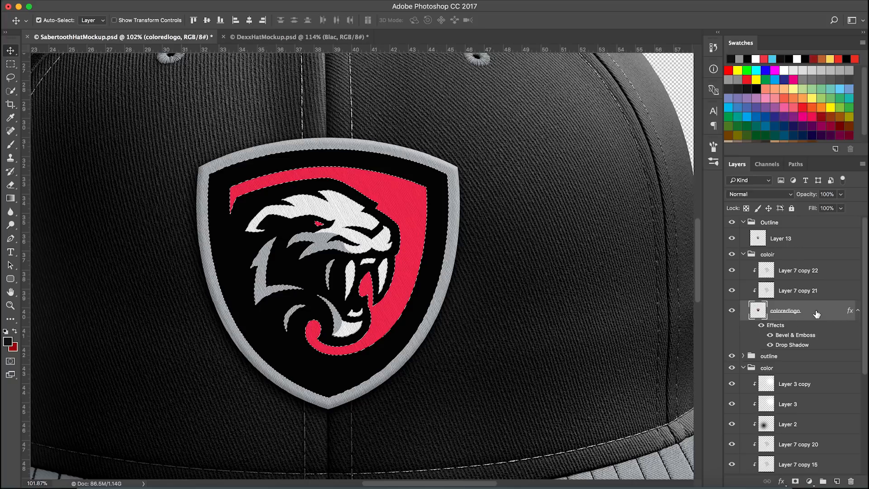
key("Delete")
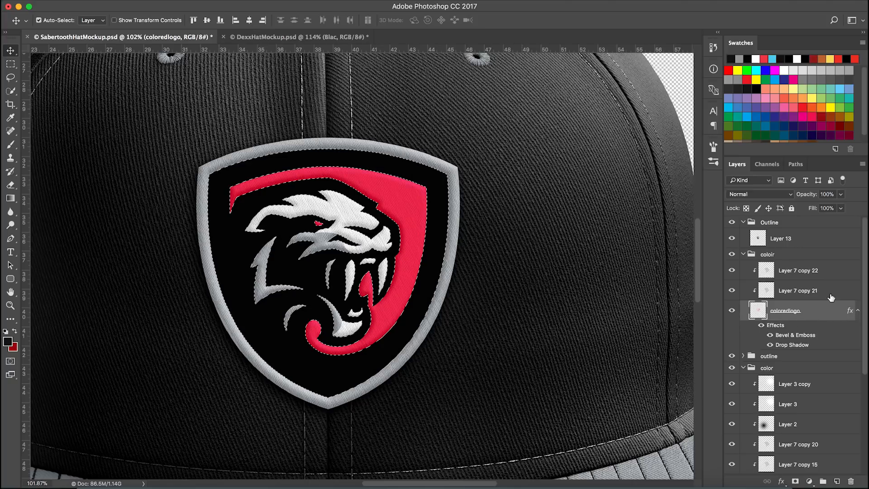
key("super+d")
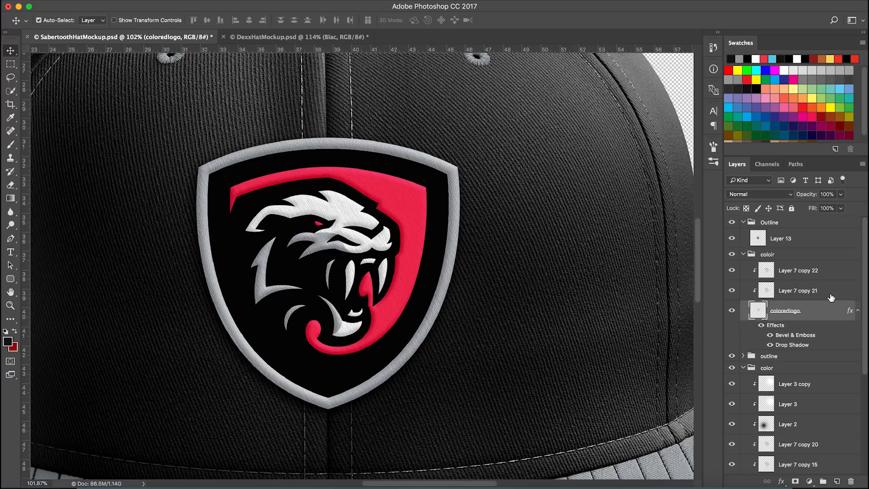
Hide the Outline group and the old outline and color groups
left_click(732, 223)
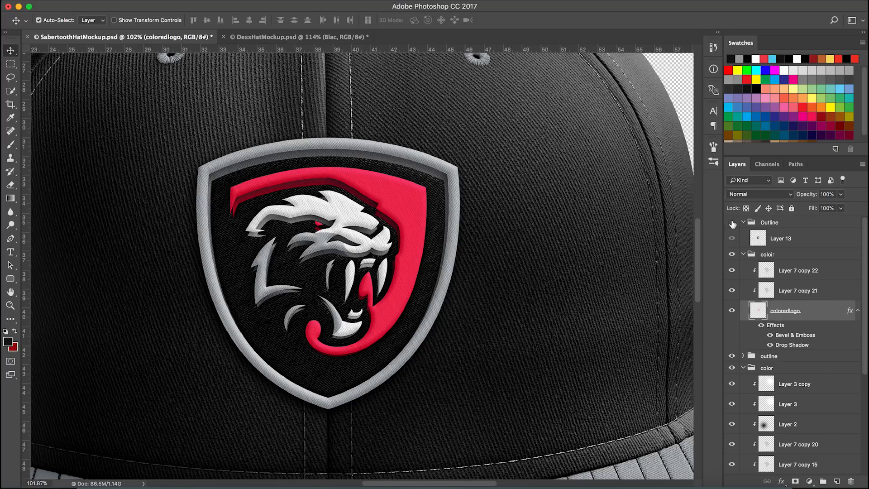
left_click_drag(732, 356, 732, 368)
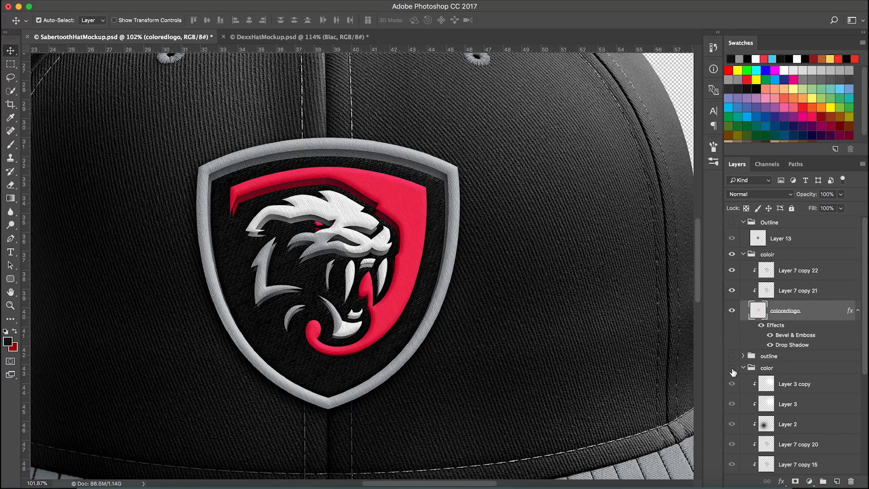
Toggle the coloredlogo layer's visibility and zoom in to inspect the embroidered colors
left_click(732, 312)
left_click(733, 311)
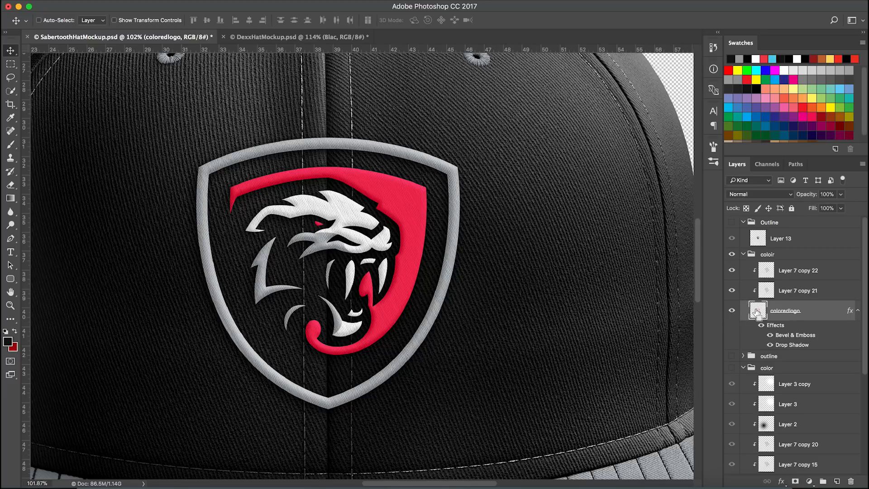
left_click(759, 313, "super")
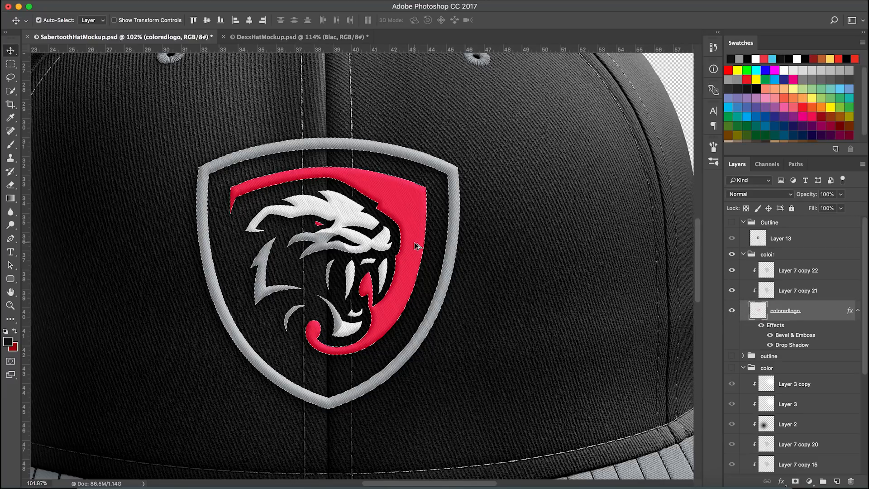
scroll(419, 247, "up", 2)
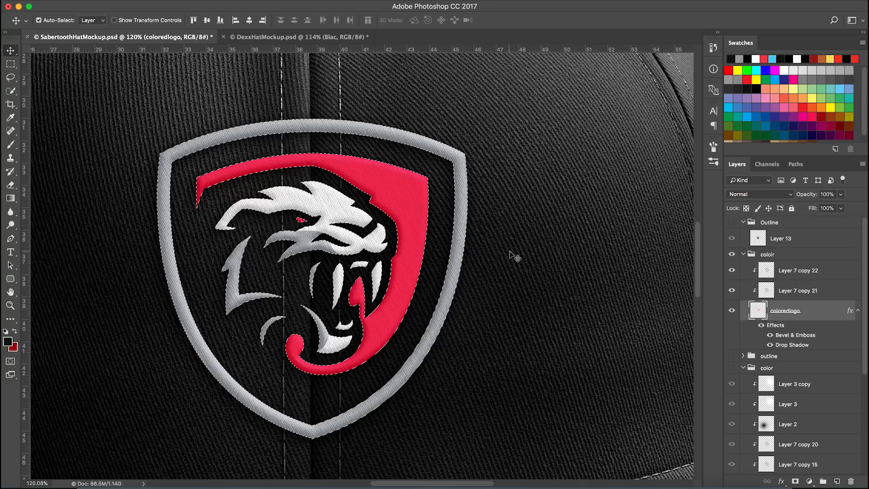
key("super+d")
left_click_drag(374, 211, 389, 199)
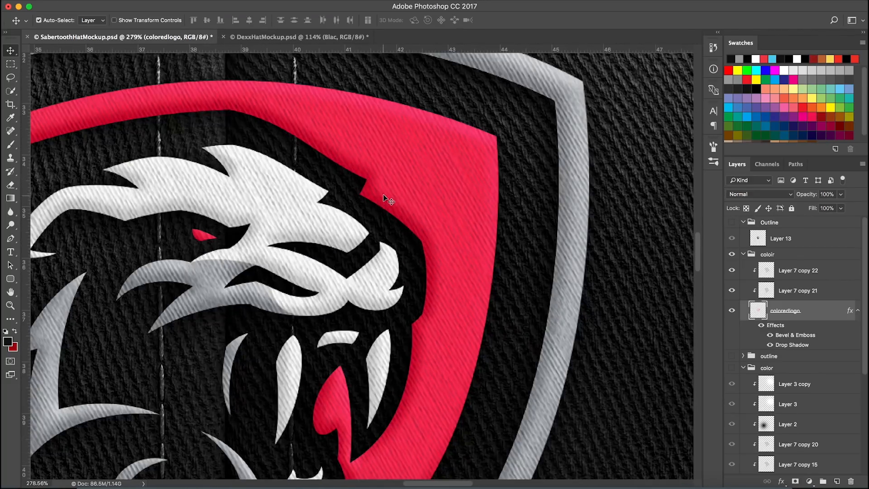
scroll(439, 335, "down", 5)
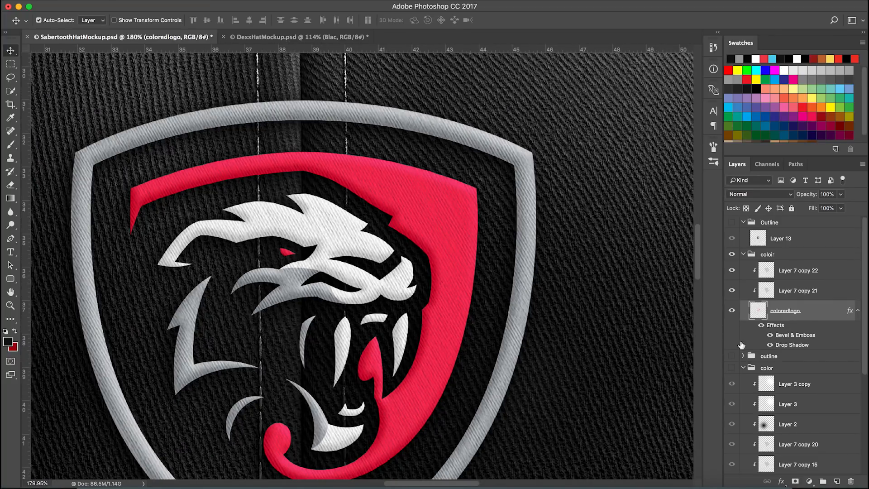
Toggle coloredlogo's Bevel & Emboss and Drop Shadow effects in its layer style to compare them
double_click(804, 319)
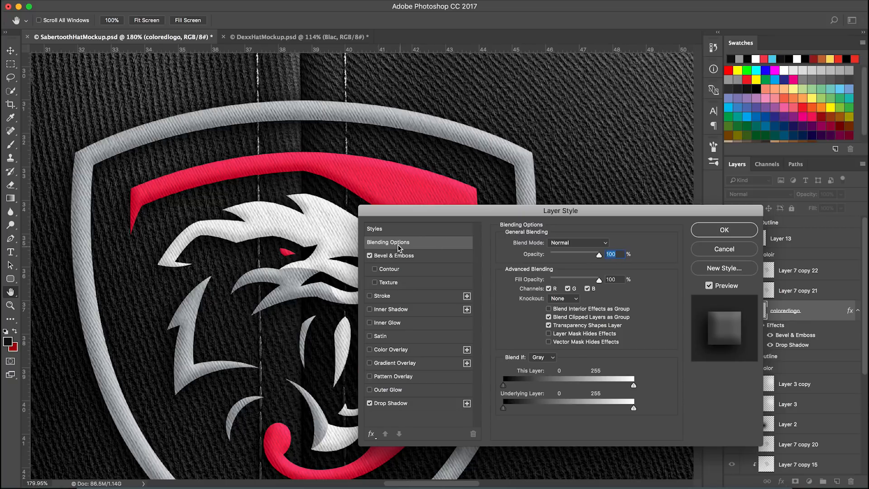
left_click(374, 255)
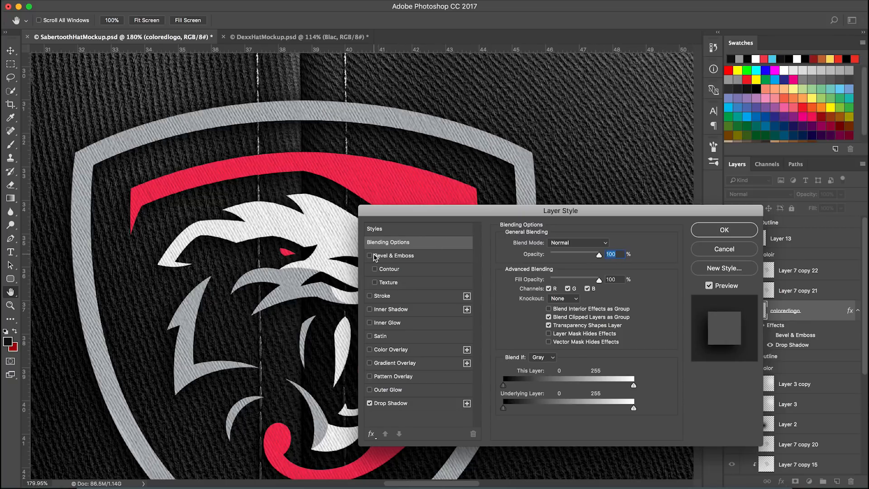
left_click(370, 255)
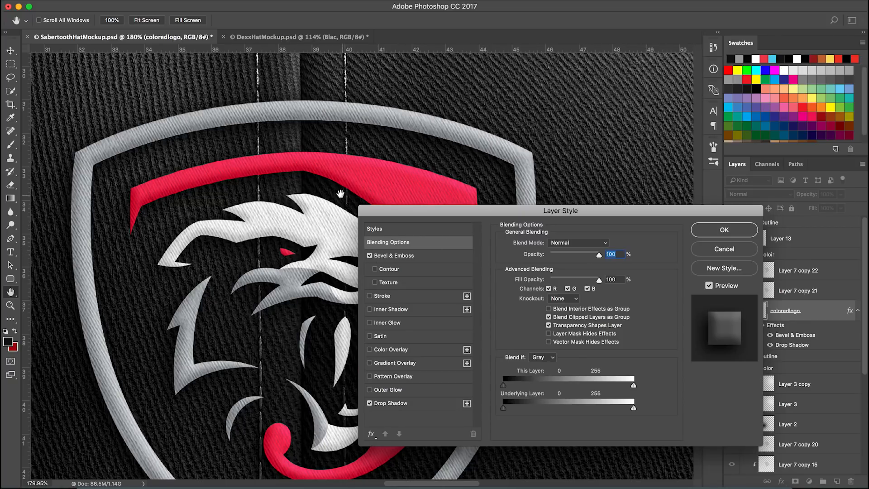
scroll(295, 224, "down", 4)
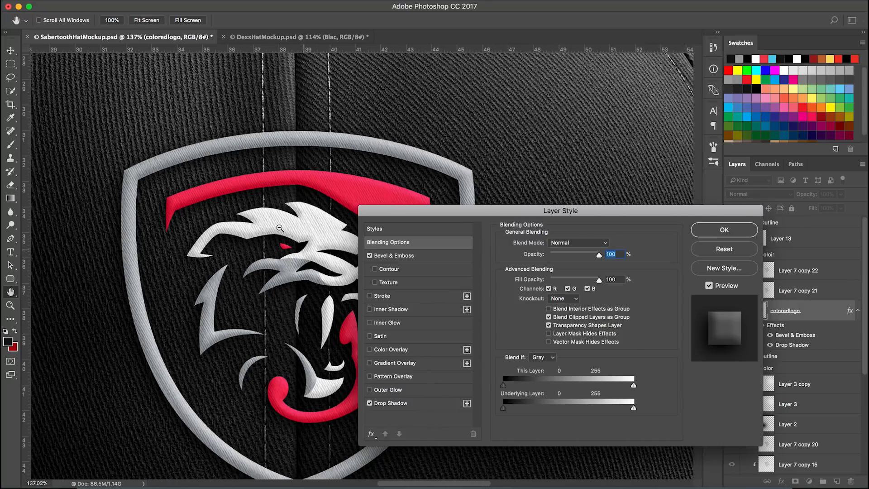
left_click(421, 402)
left_click_drag(449, 217, 559, 188)
scroll(246, 369, "down", 3)
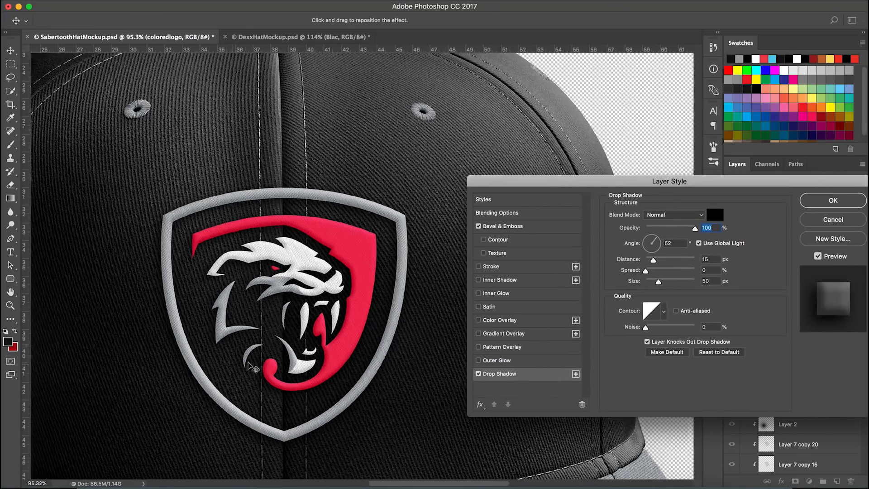
left_click(478, 374)
left_click(478, 374)
left_click(478, 374)
left_click(478, 374)
left_click(813, 204)
Compare with the Dexx hat mockup, then view the whole Sabertooth hat fitted on screen
left_click(344, 37)
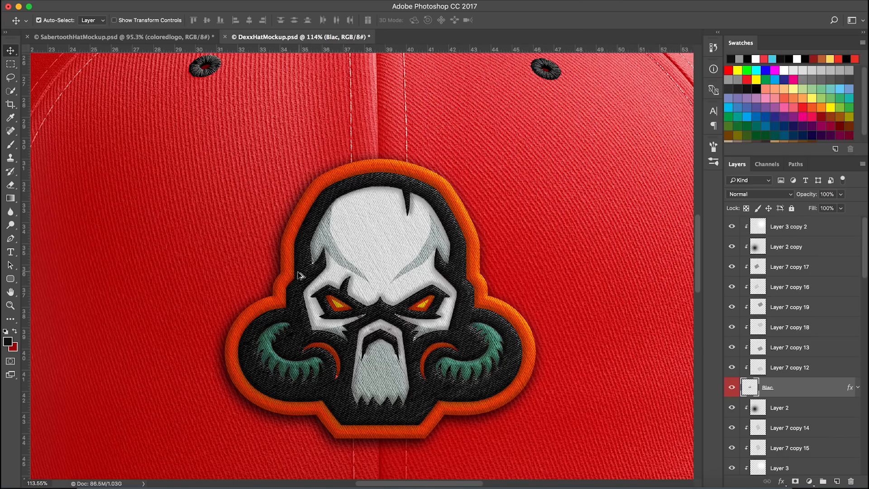
key("super+0")
scroll(432, 257, "up", 5)
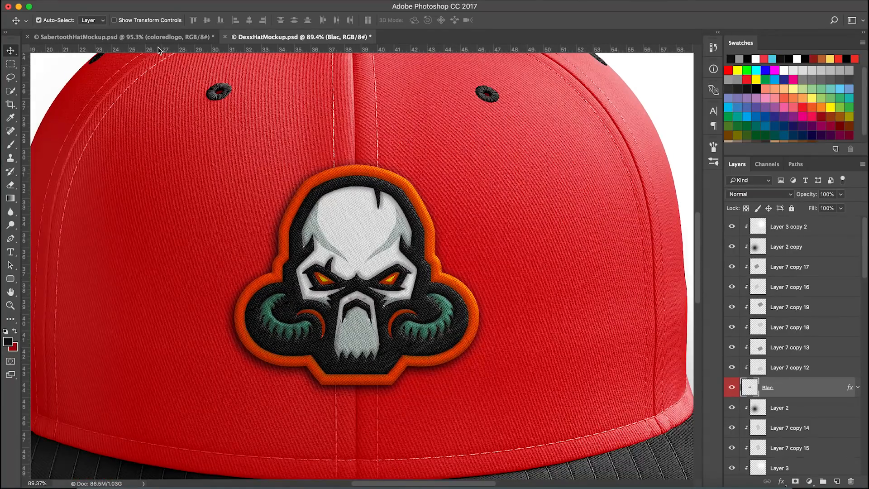
left_click(159, 37)
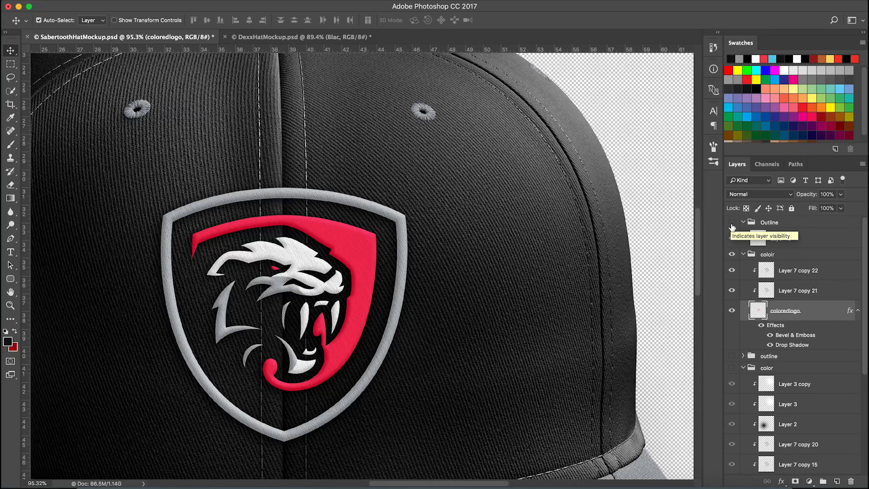
key("super+0")
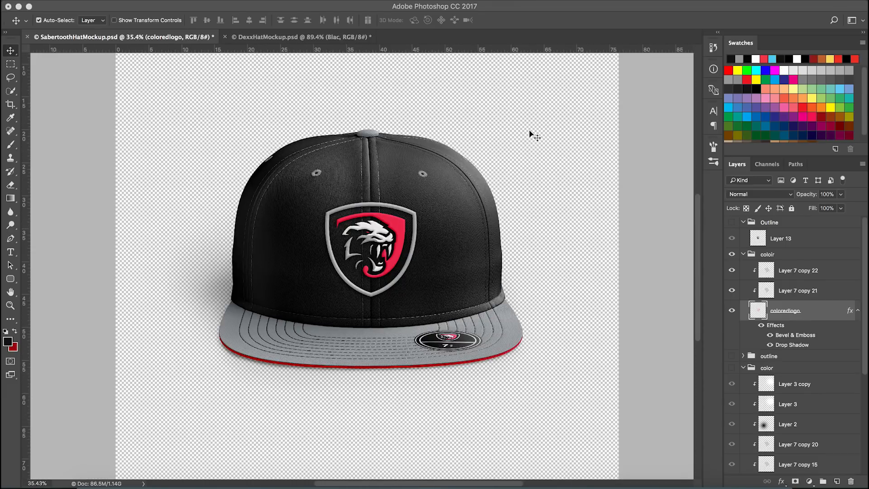
Zoom into the patch and compare it with the original Sabertooth logo in Illustrator
scroll(367, 226, "up", 2)
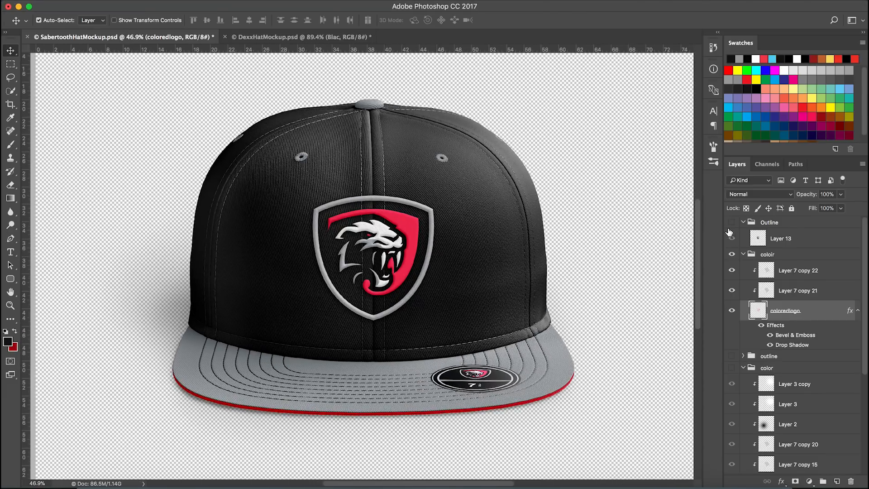
scroll(414, 253, "up", 4)
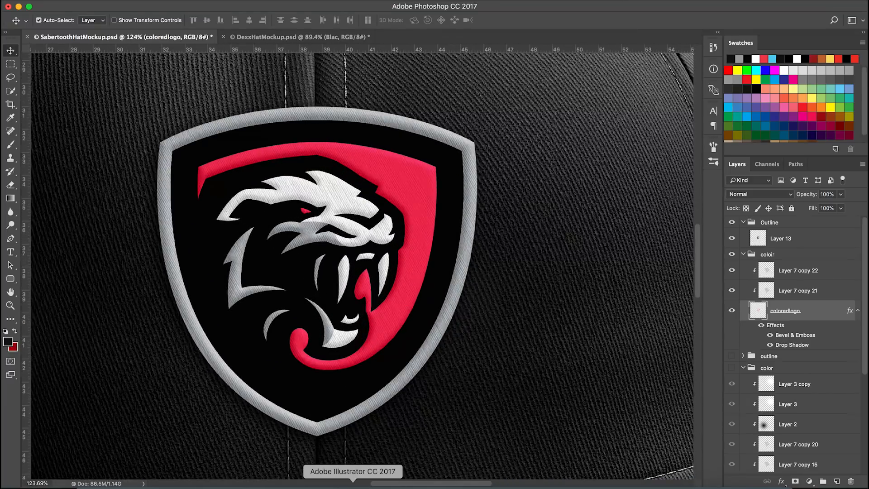
left_click(353, 485)
key("super+minus")
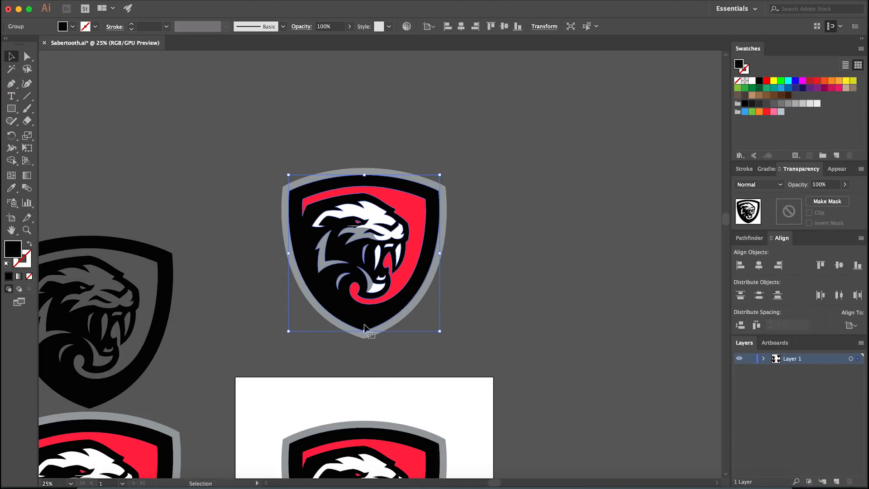
left_click_drag(362, 317, 389, 485)
left_click(390, 485)
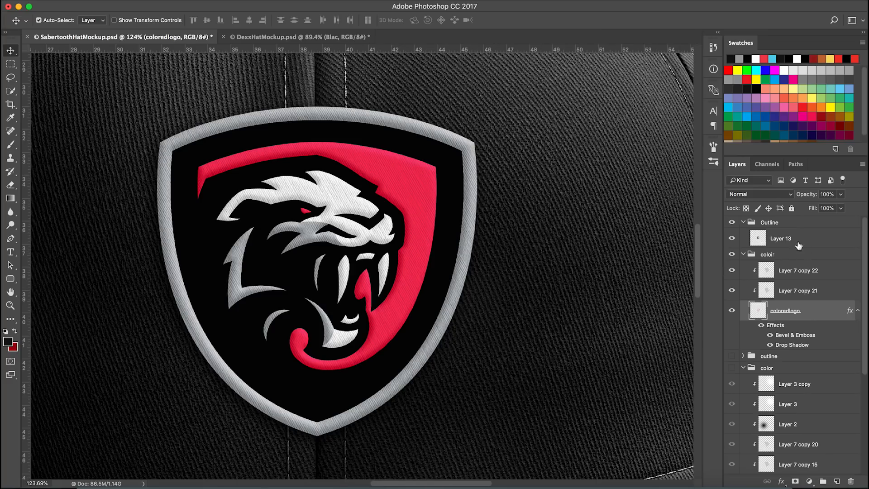
Toggle Layer 13's visibility on and off and zoom around the patch to compare the outline
left_click(733, 239)
left_click(732, 239)
left_click(733, 238)
left_click(733, 239)
scroll(465, 267, "down", 1)
scroll(384, 245, "down", 1)
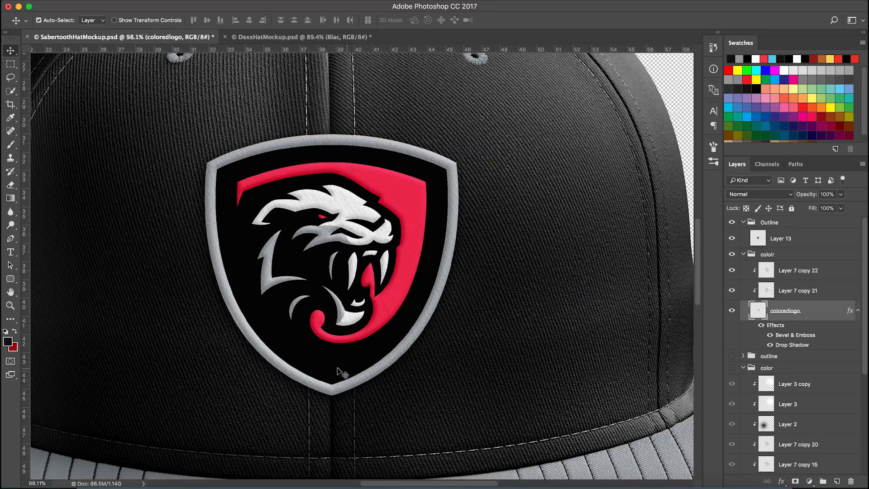
scroll(343, 373, "down", 1)
scroll(326, 281, "up", 1)
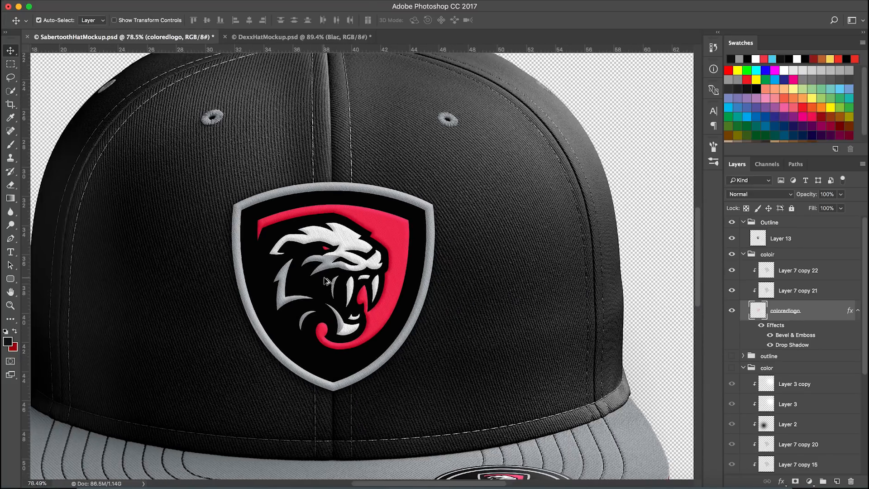
scroll(325, 280, "up", 1)
scroll(399, 310, "up", 1)
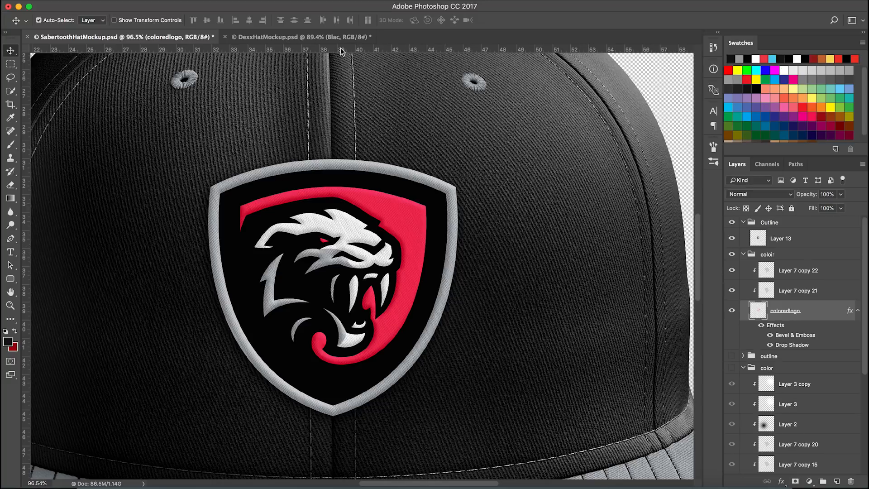
scroll(354, 158, "up", 1)
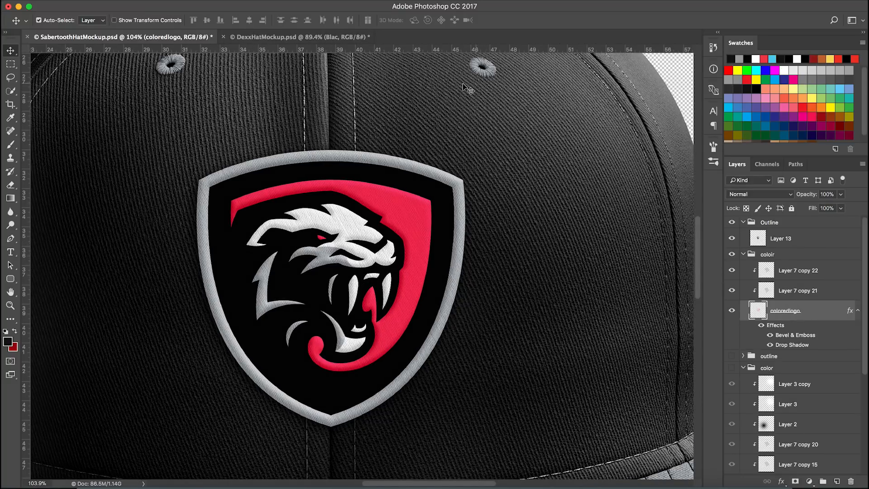
Expand the outline group and copy the layer style of Layer 11
left_click(744, 356)
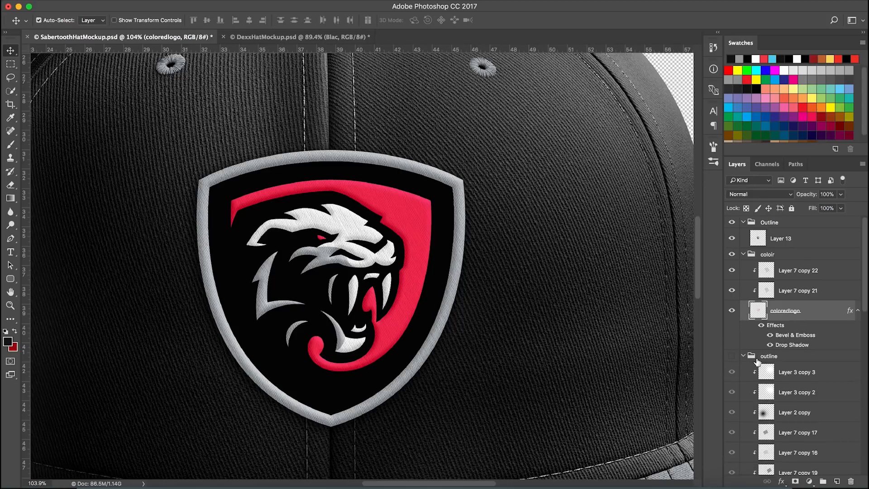
scroll(798, 384, "down", 5)
left_click(815, 370)
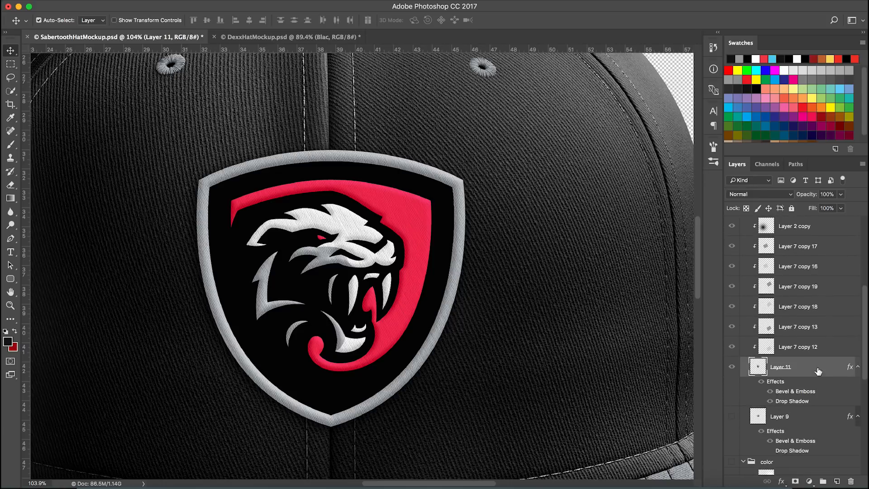
right_click(820, 365)
left_click(732, 272)
Paste the copied layer style onto Layer 13 in the Outline group
scroll(738, 339, "up", 5)
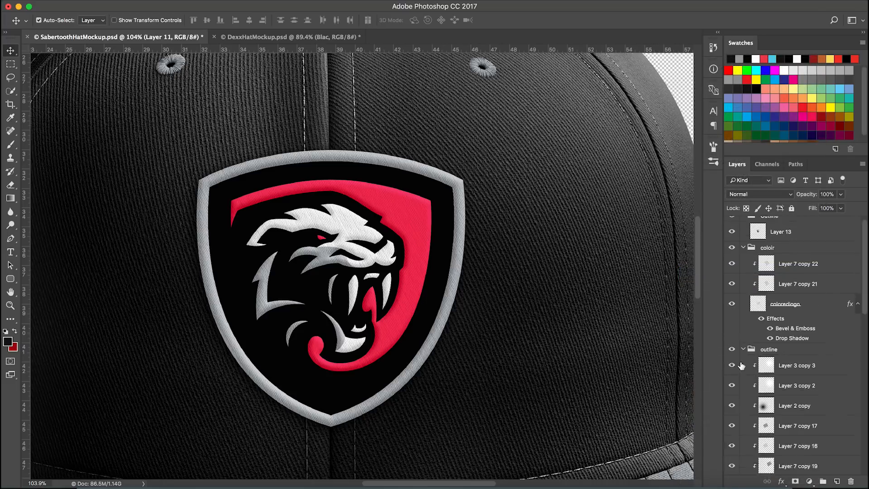
left_click(733, 223)
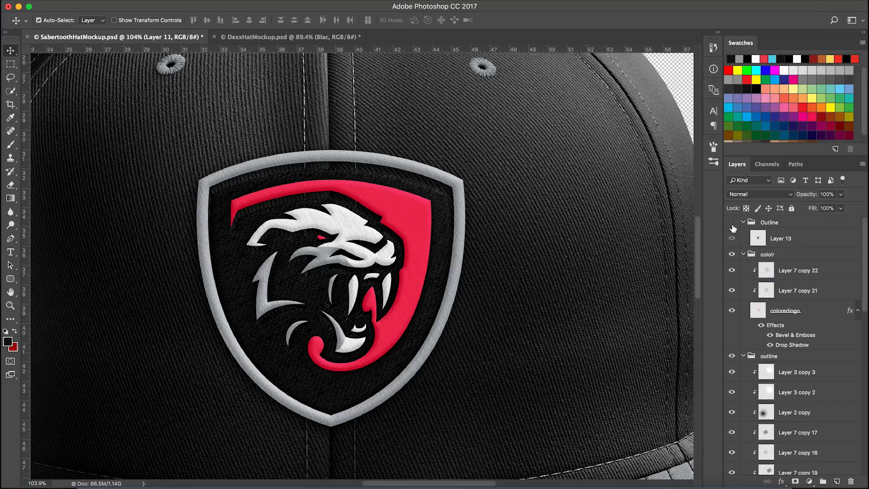
scroll(762, 326, "down", 1)
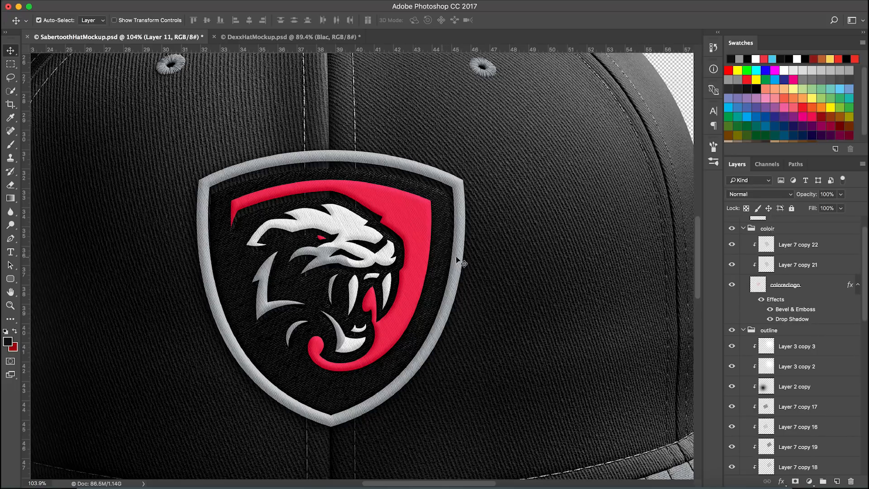
scroll(811, 385, "down", 5)
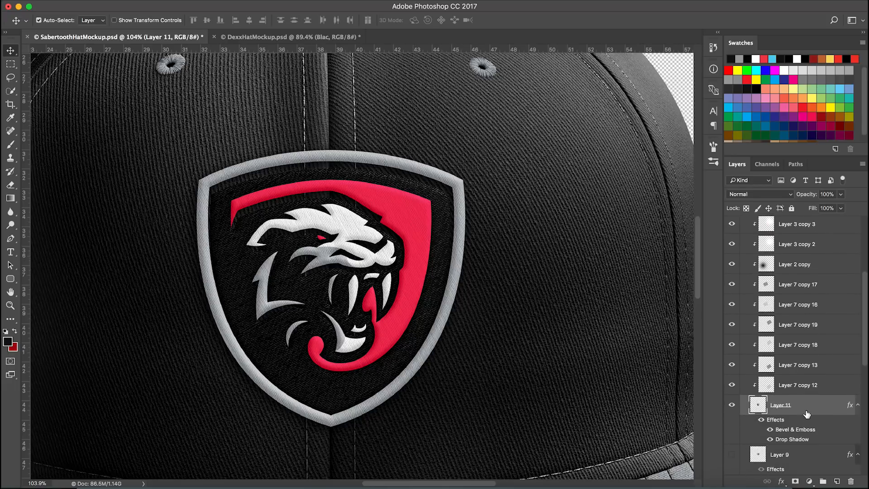
right_click(806, 407)
left_click(743, 280)
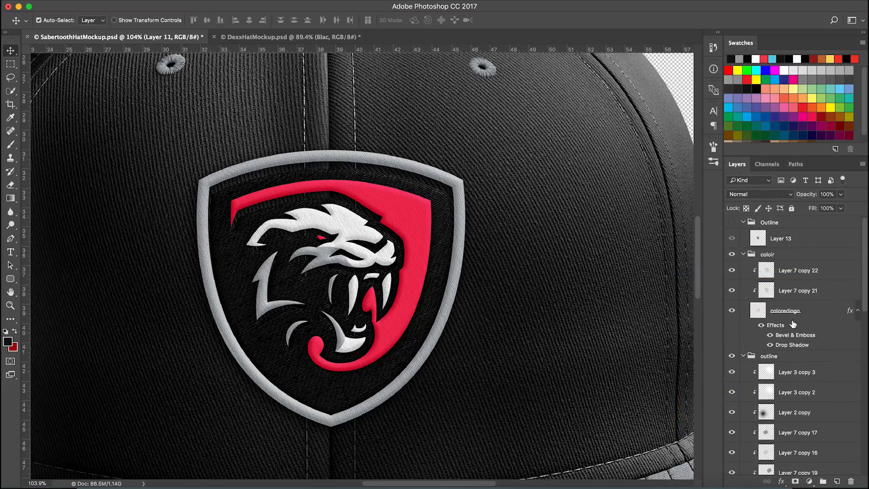
left_click(804, 245)
right_click(821, 247)
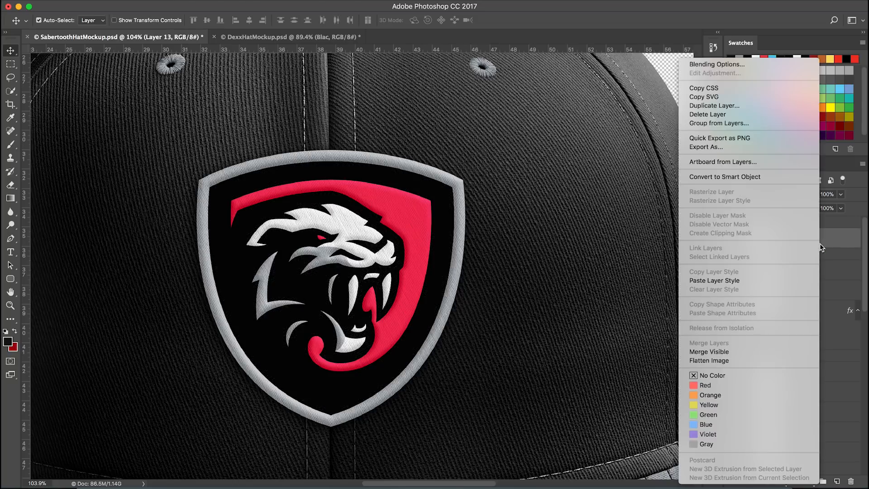
left_click(765, 279)
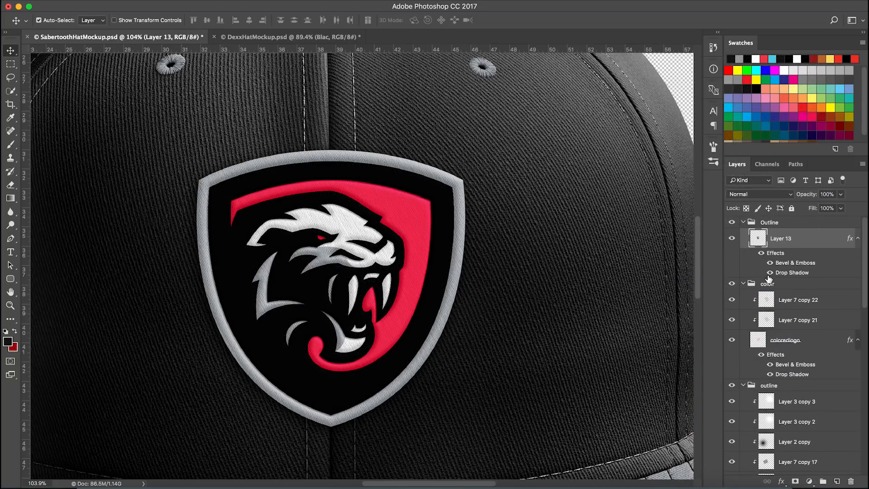
Open Layer 13's layer style and try Multiply and then Normal as the Drop Shadow blend mode
double_click(807, 239)
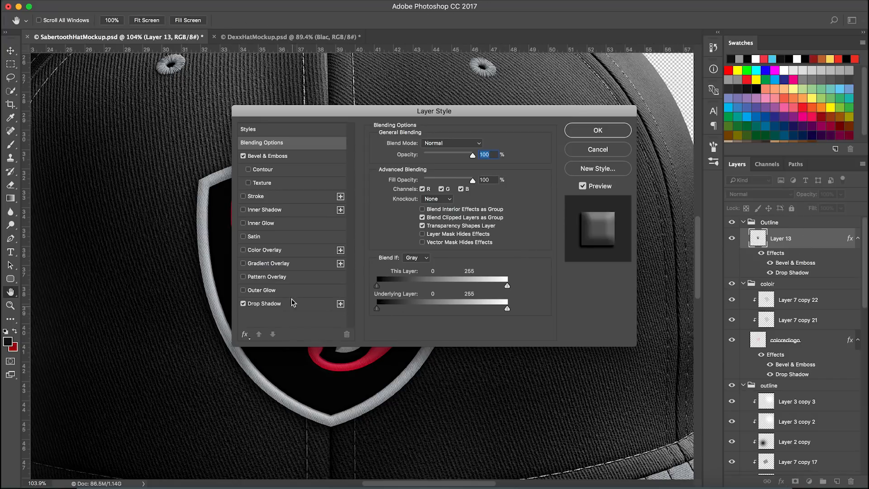
left_click(299, 158)
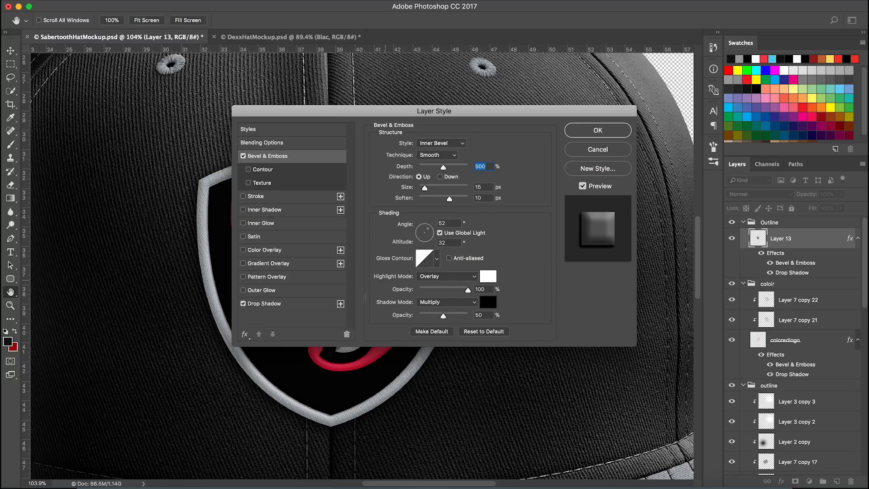
left_click(324, 308)
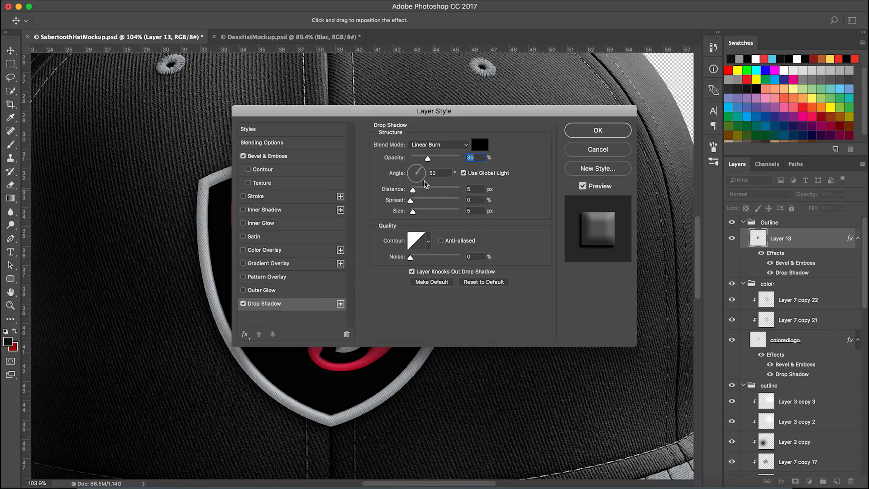
left_click_drag(328, 112, 488, 251)
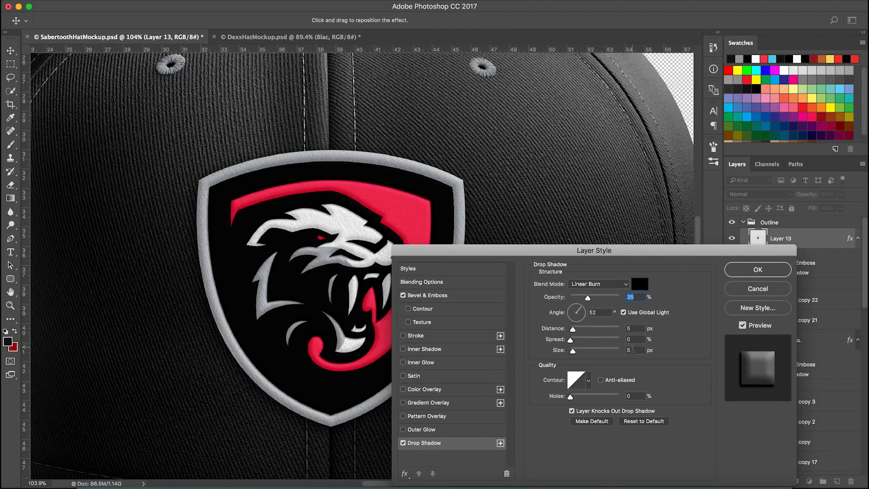
left_click(613, 286)
left_click(614, 284)
left_click(618, 285)
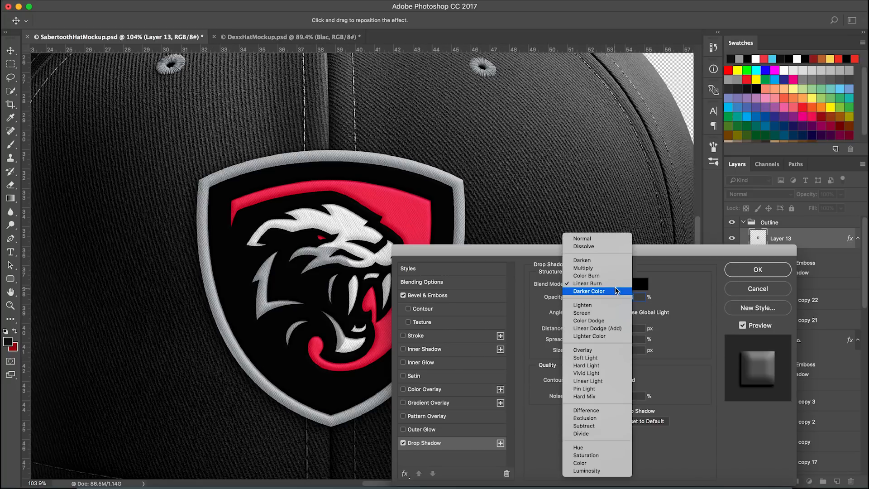
left_click(596, 268)
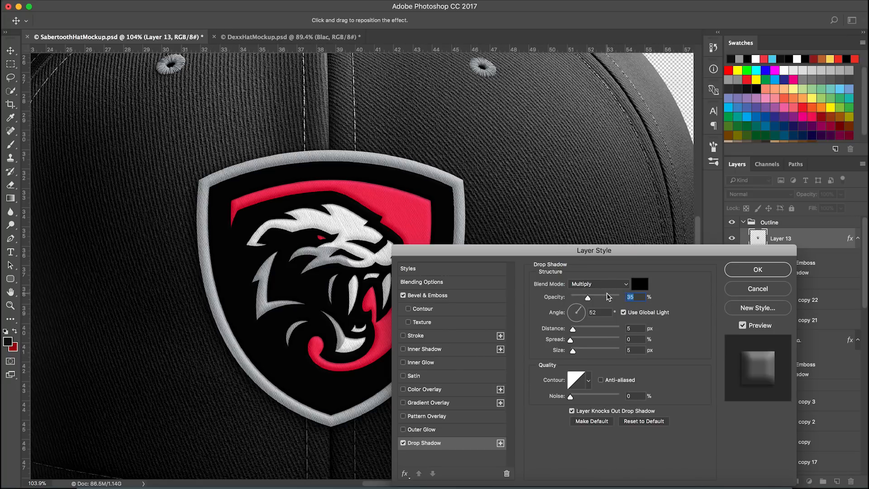
left_click(607, 284)
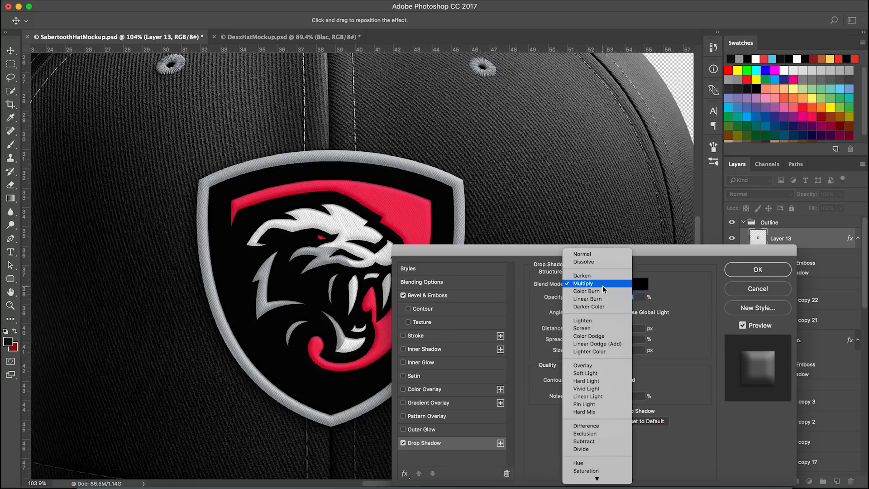
left_click(582, 254)
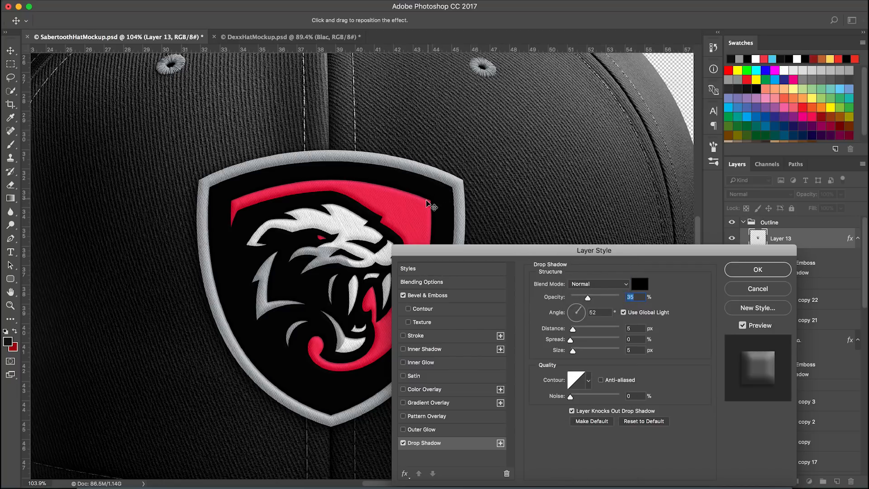
Zoom in closely, toggle the Drop Shadow effect, and return its blend mode to Linear Burn
scroll(363, 353, "up", 3)
scroll(324, 365, "up", 4)
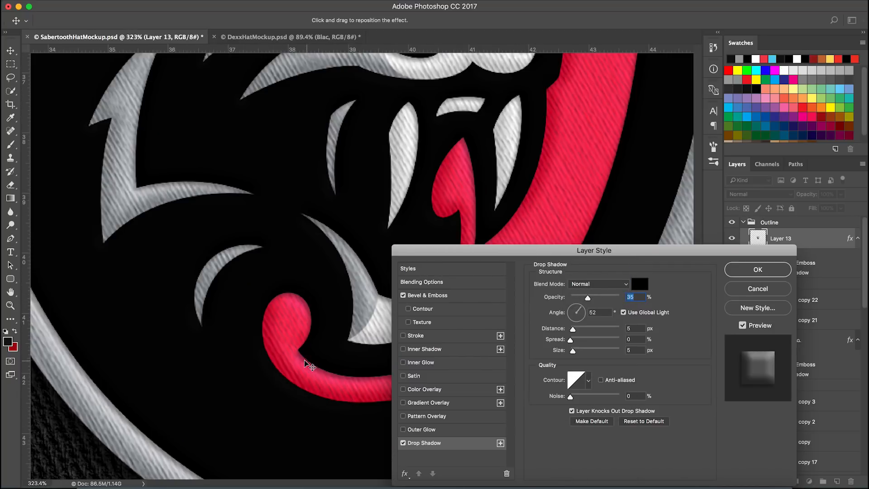
scroll(240, 385, "up", 10)
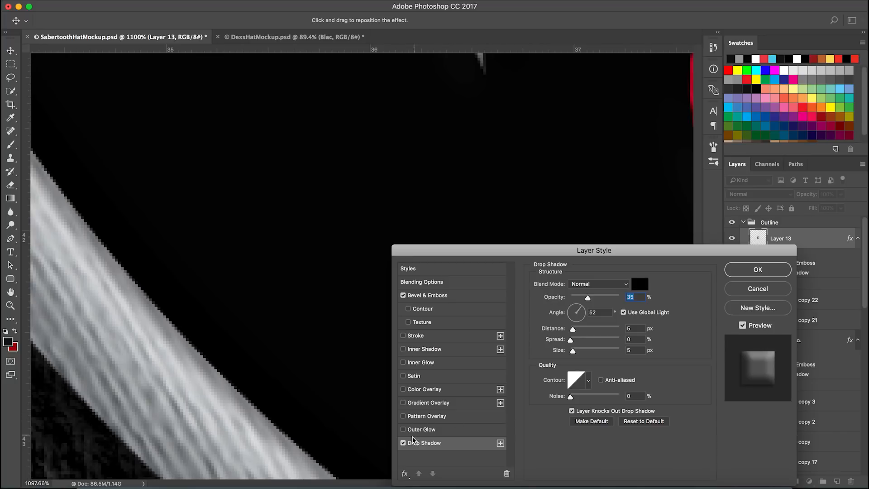
left_click(401, 443)
left_click(408, 444)
left_click(602, 285)
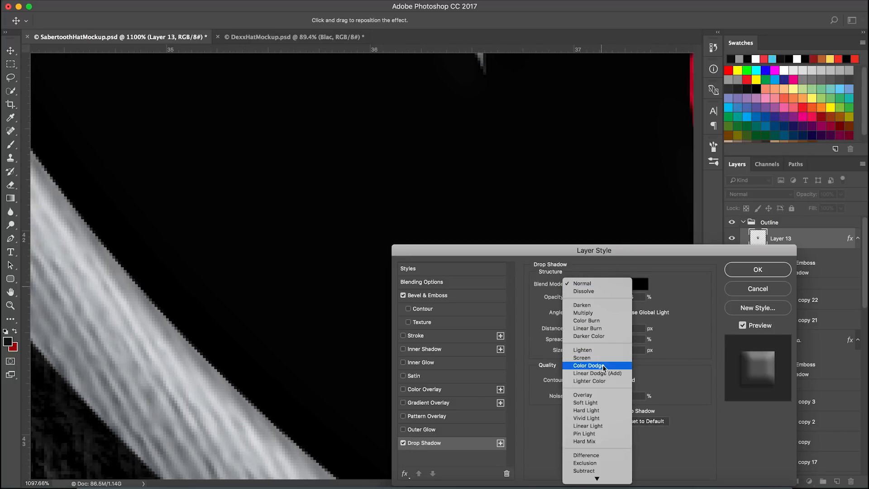
left_click(344, 400)
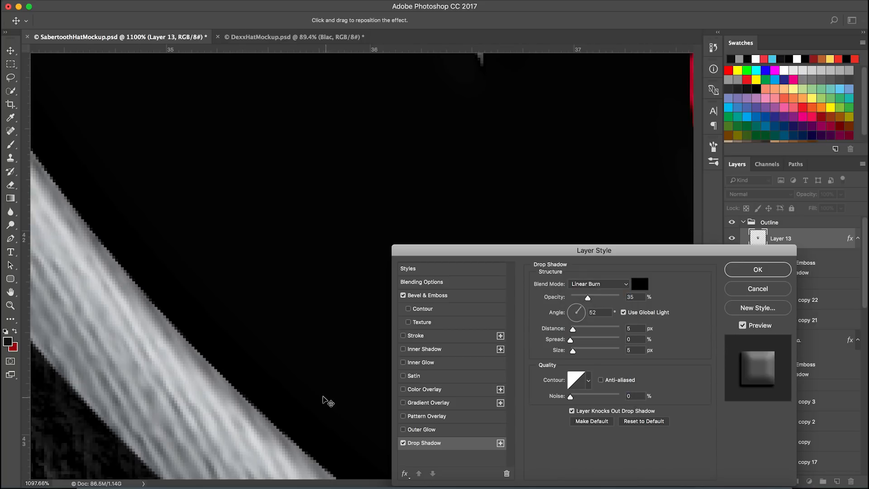
Inspect the patch edges while toggling Layer 13's Drop Shadow, then close the layer style dialog
scroll(243, 411, "down", 2)
scroll(225, 406, "down", 5)
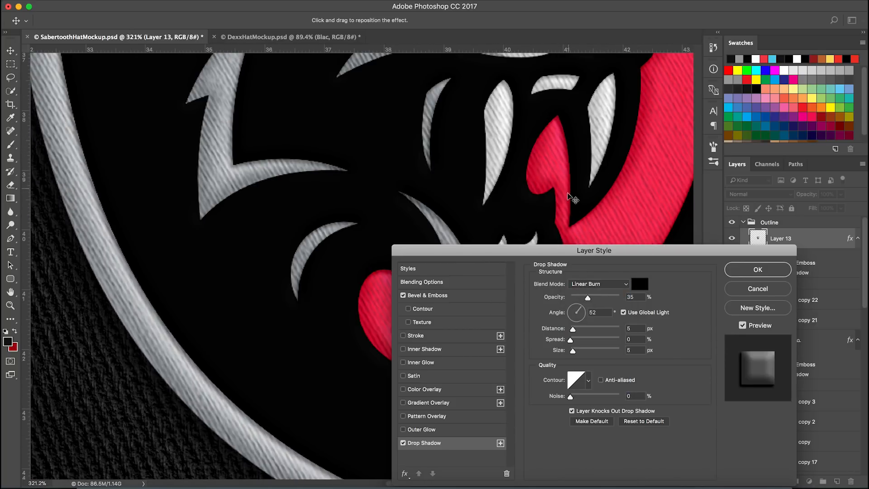
left_click_drag(580, 152, 528, 242)
left_click_drag(607, 106, 492, 227)
left_click_drag(545, 66, 427, 188)
left_click(403, 443)
left_click(403, 443)
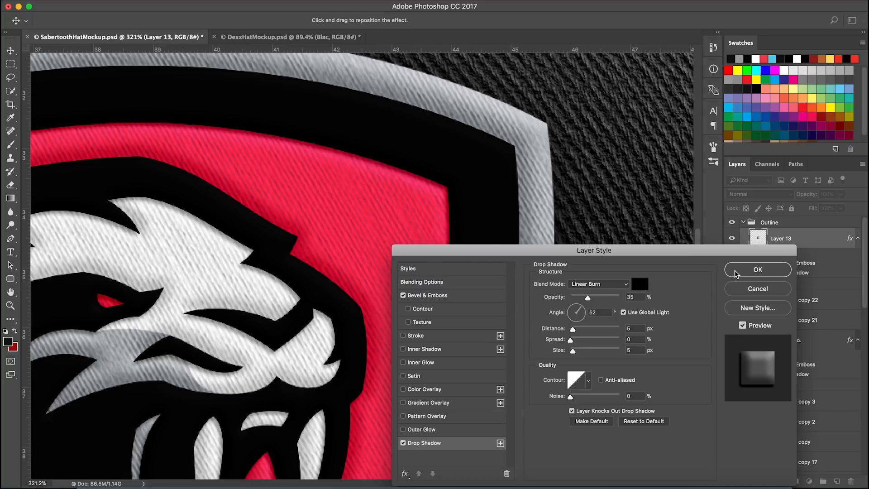
left_click(758, 269)
Zoom in and out over the patch to inspect the embroidered outline
scroll(524, 262, "down", 2)
scroll(498, 272, "down", 5)
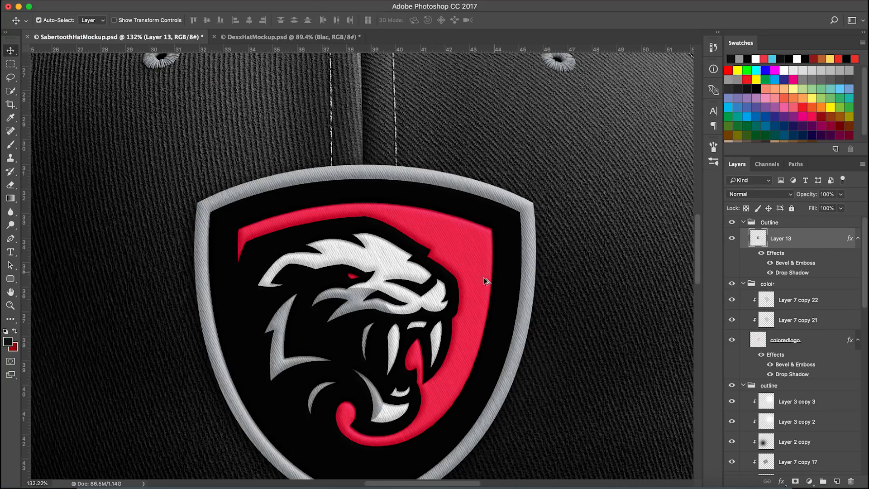
scroll(437, 272, "up", 4)
scroll(448, 291, "down", 4)
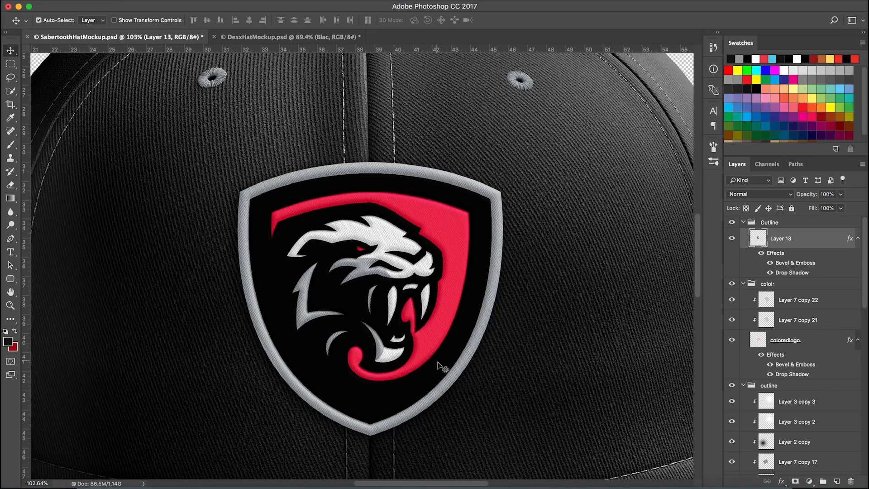
scroll(451, 382, "up", 1)
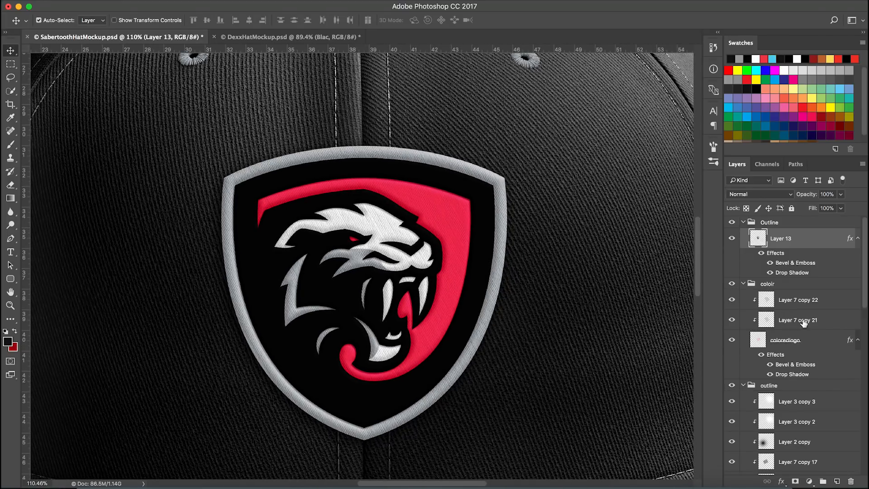
scroll(791, 341, "down", 5)
scroll(795, 399, "down", 1)
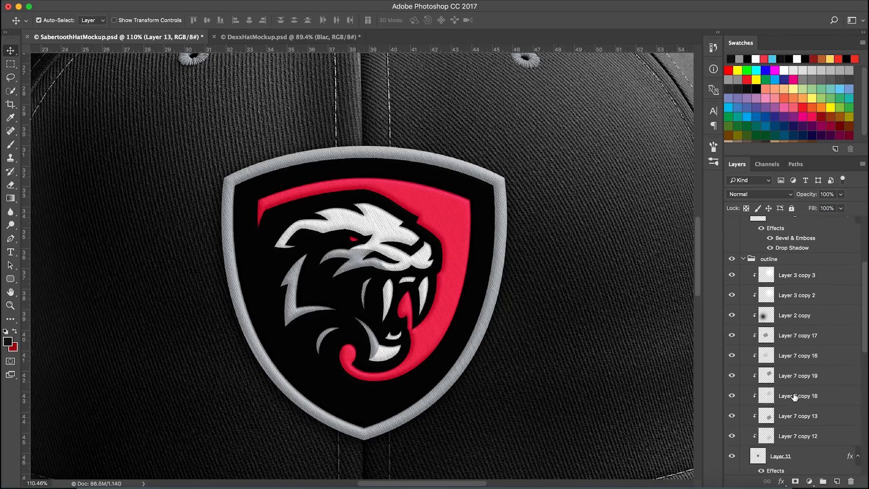
Duplicate the Layer 7 copy 12 texture layer into the Outline group, placing it above Layer 13
left_click(835, 437)
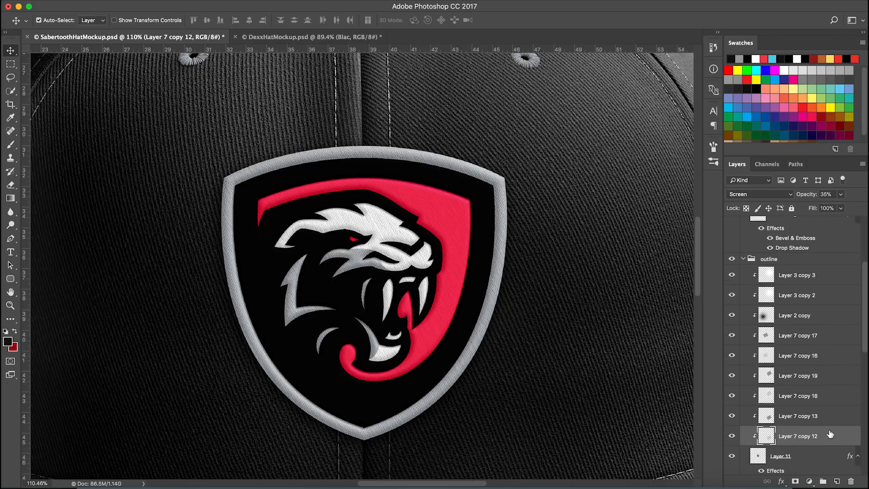
scroll(824, 407, "up", 6)
left_click(820, 318)
scroll(811, 418, "down", 7)
left_click_drag(826, 421, 821, 239)
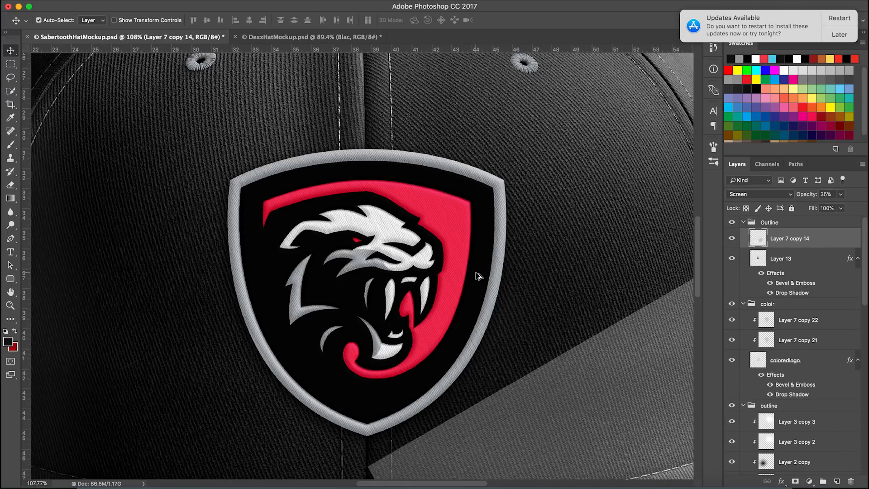
Free-transform the duplicated texture, moving it up and left over the patch
scroll(475, 276, "down", 5)
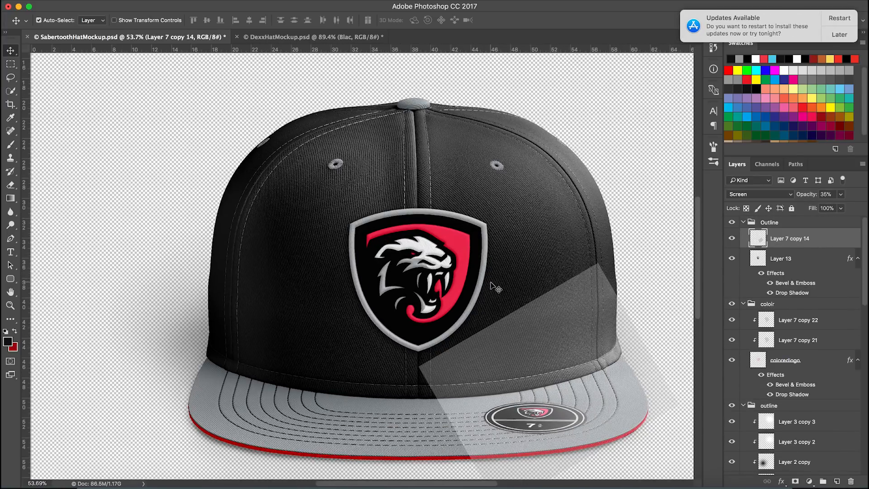
key("ctrl+t")
left_click_drag(582, 367, 457, 255)
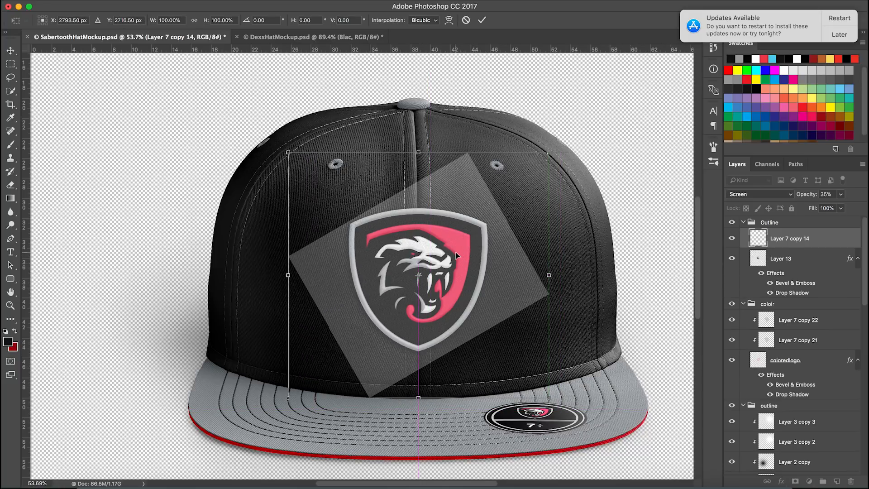
key("Return")
Clip the texture copy to Layer 13 and toggle its visibility to compare the outline
scroll(433, 280, "up", 3)
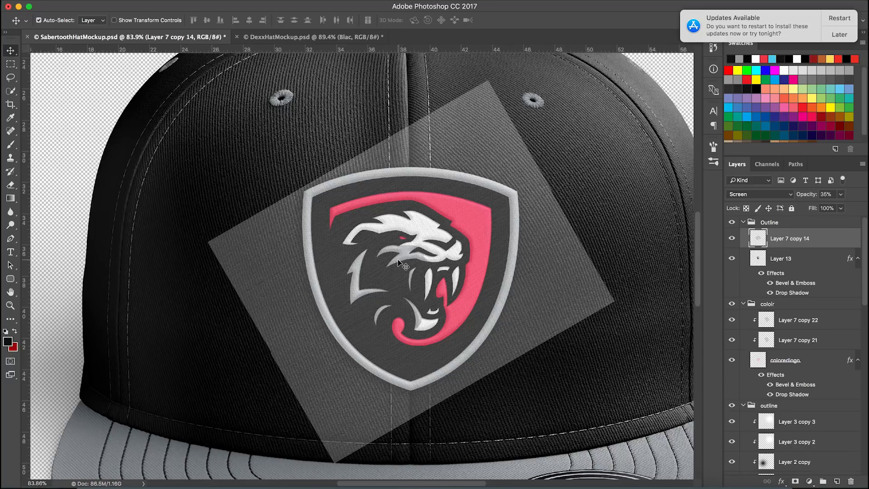
right_click(836, 242)
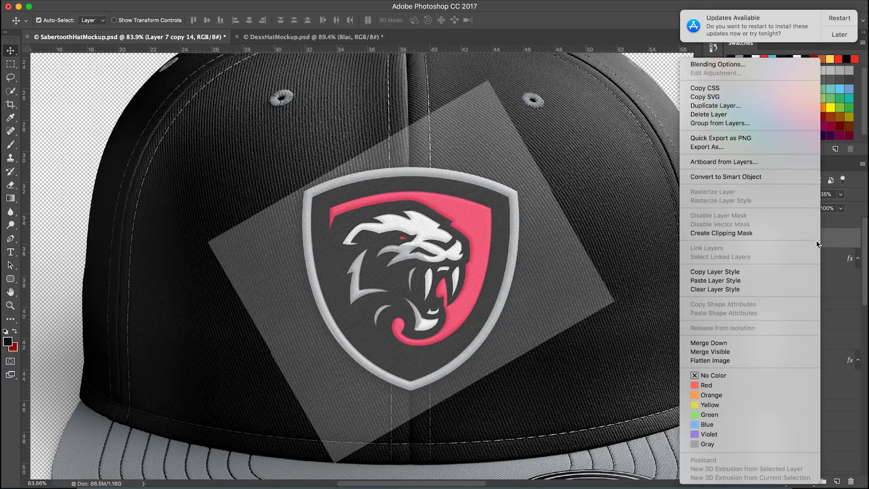
left_click(843, 240)
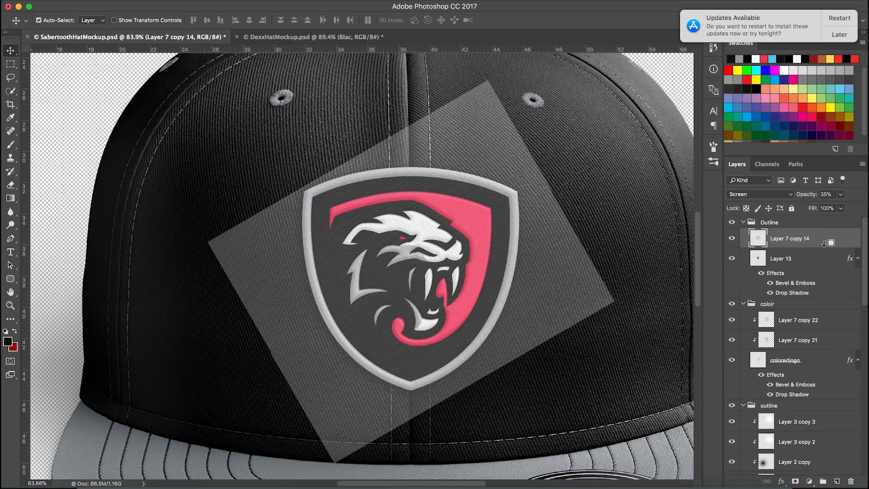
left_click_drag(807, 244, 801, 249)
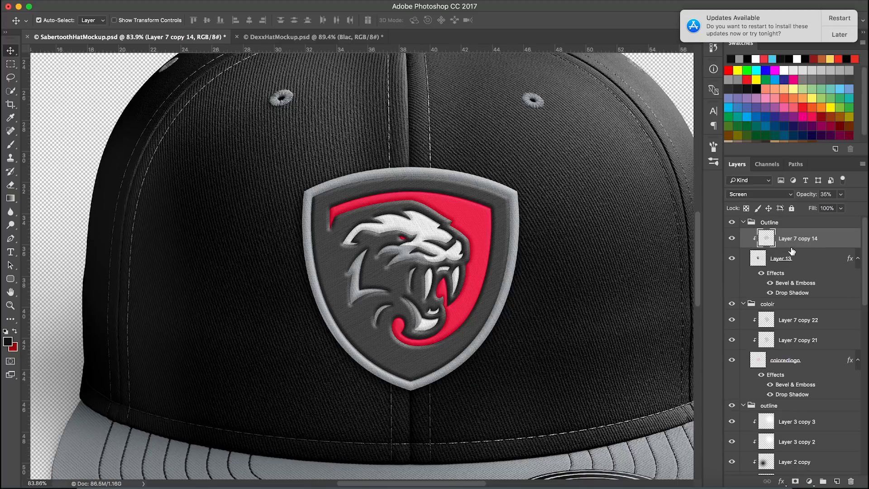
left_click(734, 239)
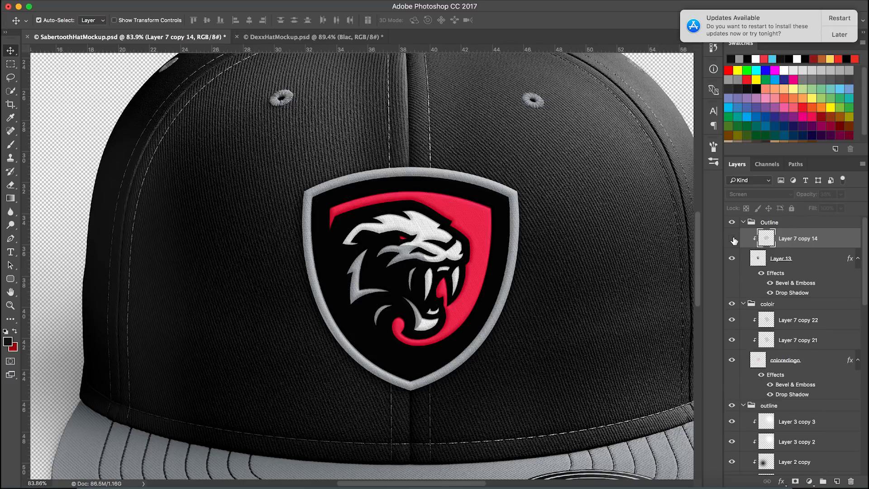
left_click(733, 239)
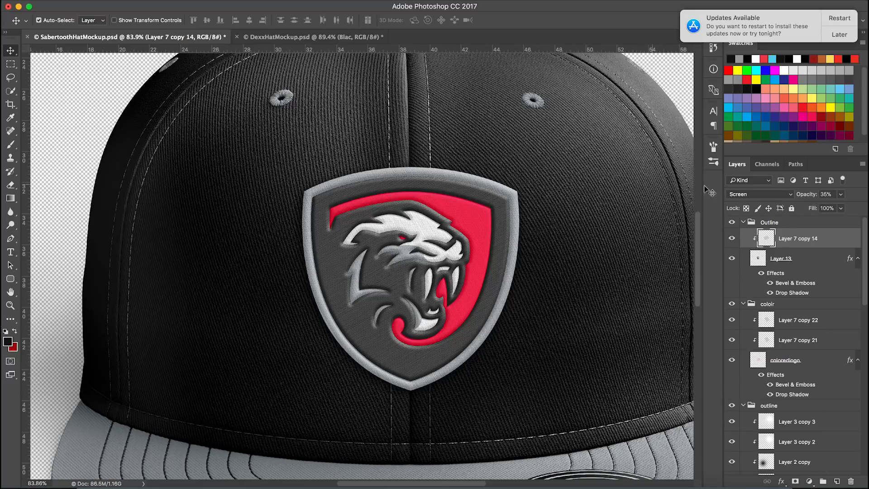
Duplicate the Layer 7 copy 13 texture layer into the top of the Outline group
scroll(805, 410, "down", 5)
scroll(804, 408, "down", 1)
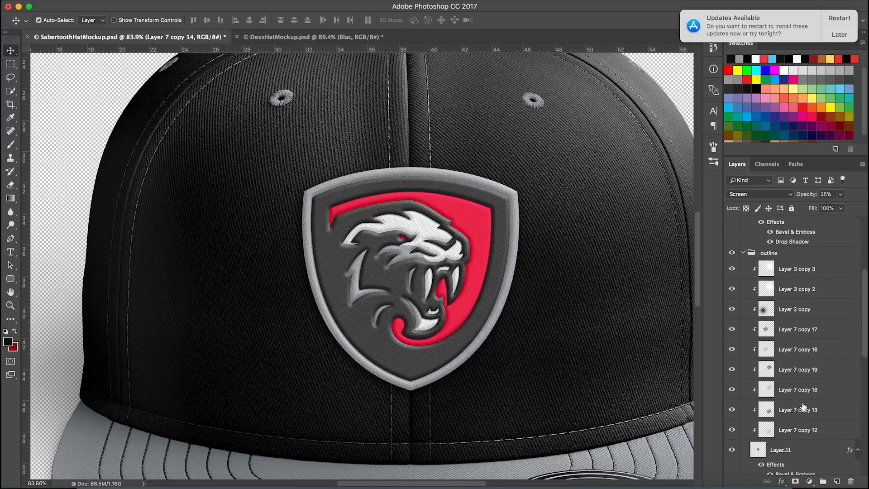
left_click(824, 410)
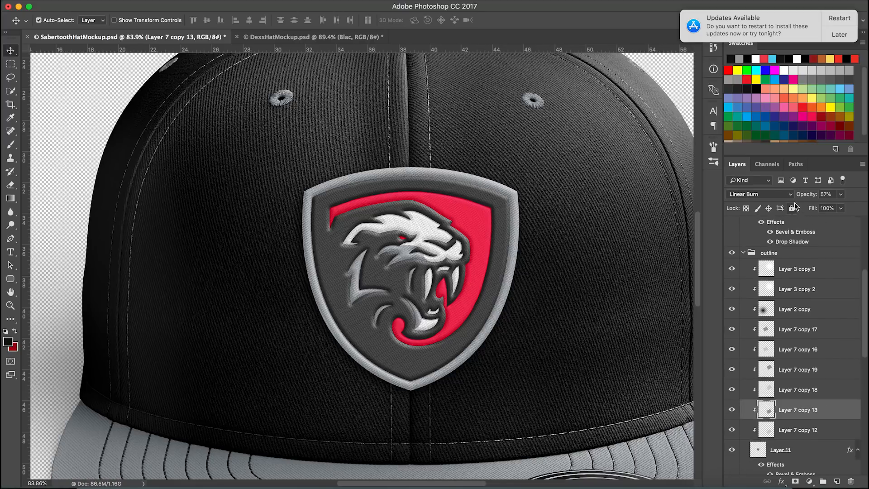
left_click_drag(821, 408, 815, 233)
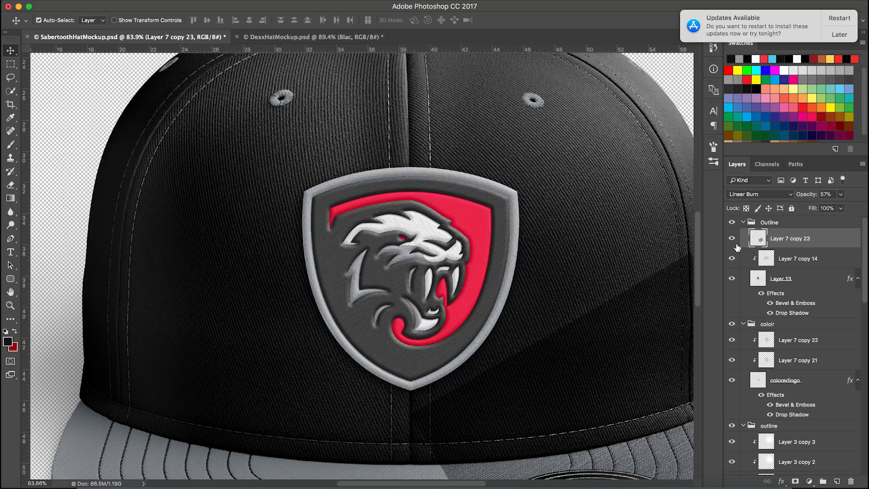
Move the new texture copy over the patch with Free Transform and clip it to the layer below
key("ctrl+t")
left_click_drag(584, 386, 395, 222)
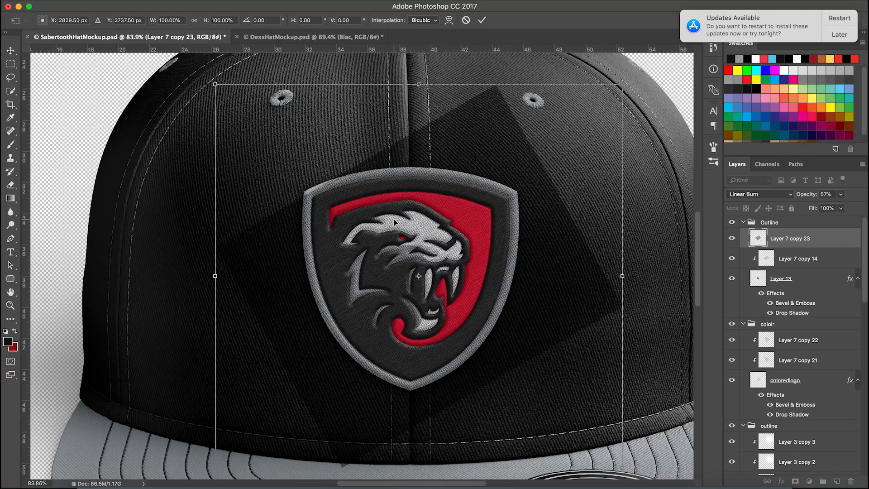
key("Return")
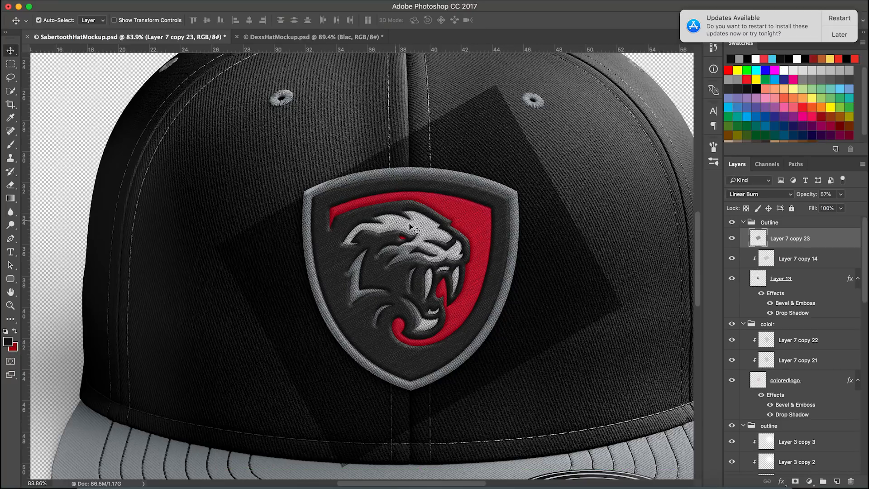
left_click(790, 249, "alt")
scroll(450, 297, "up", 1)
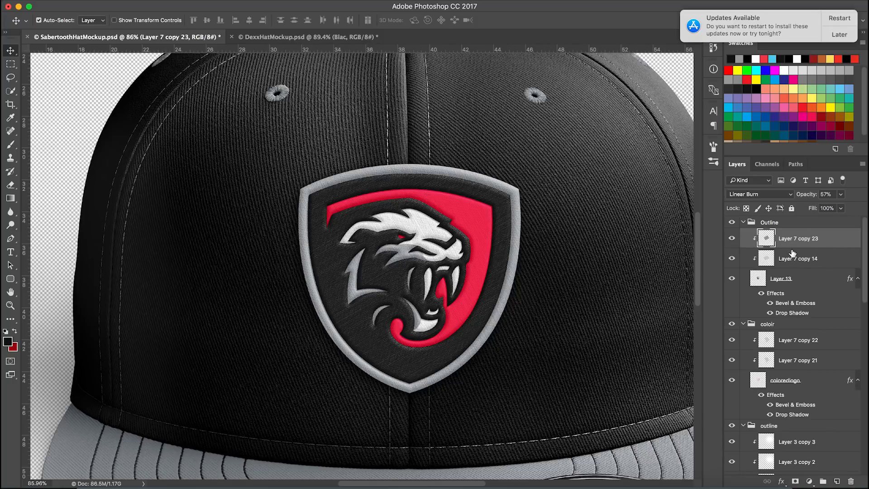
Set Layer 7 copy 23 to Normal blend mode at 100% opacity
left_click(765, 195)
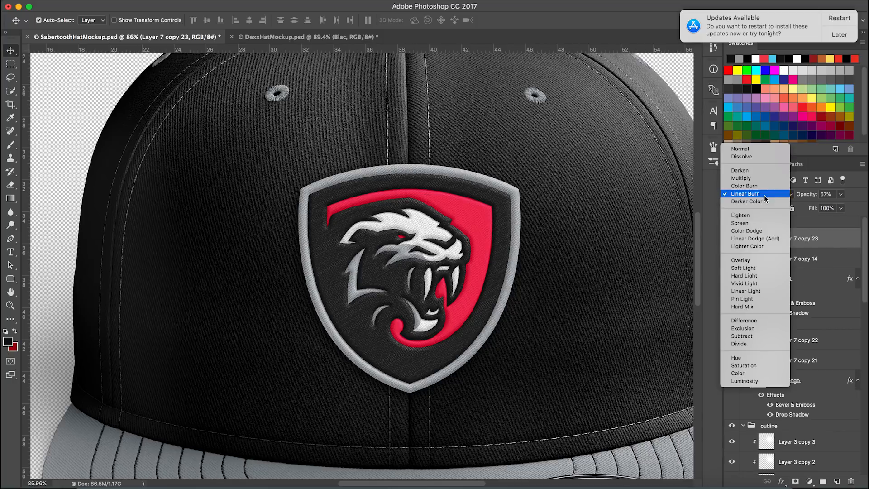
left_click(757, 151)
left_click_drag(810, 196, 819, 222)
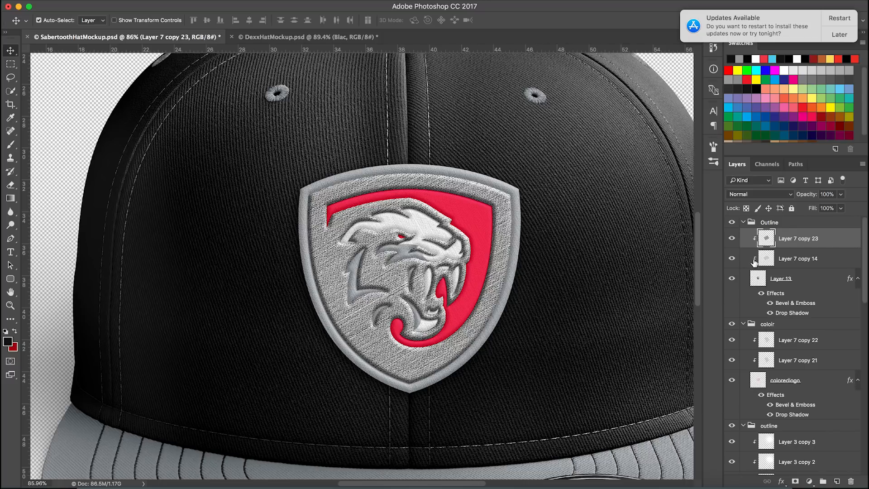
Release the clipping masks on Layer 7 copy 23 and Layer 7 copy 14
right_click(822, 243)
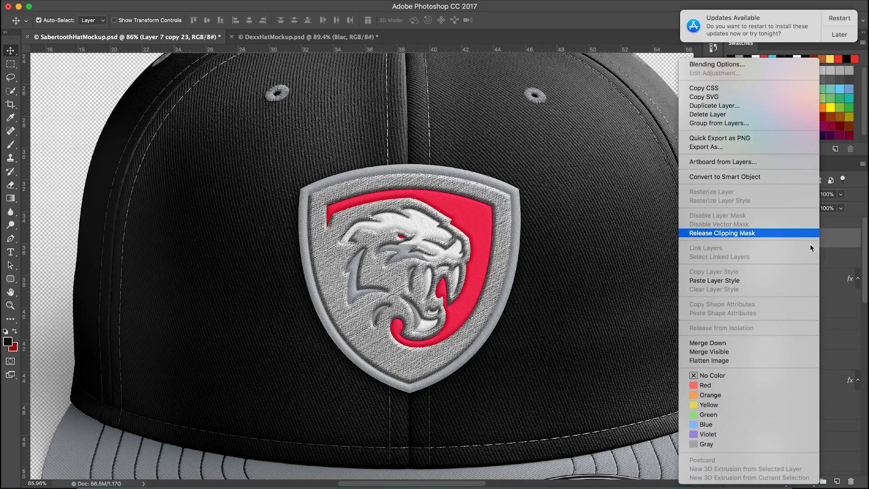
left_click(811, 234)
right_click(834, 263)
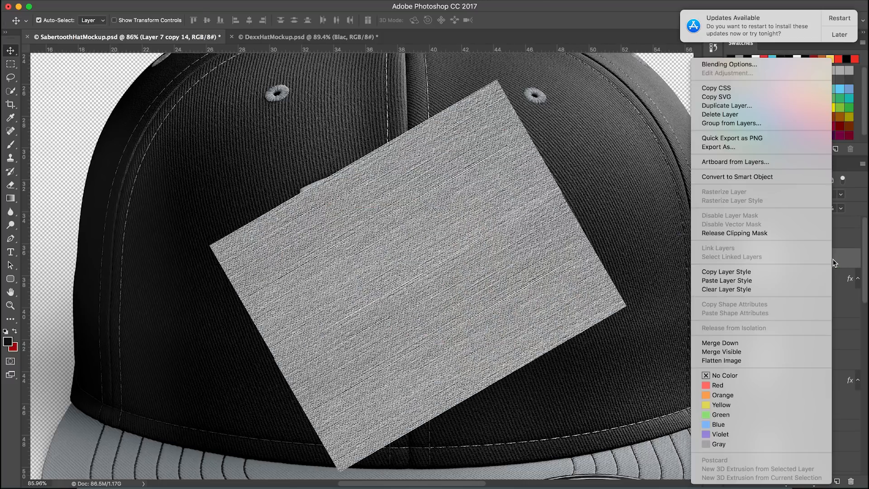
left_click(756, 233)
Set Layer 7 copy 14 to Normal blend mode at 100% opacity
left_click(765, 194)
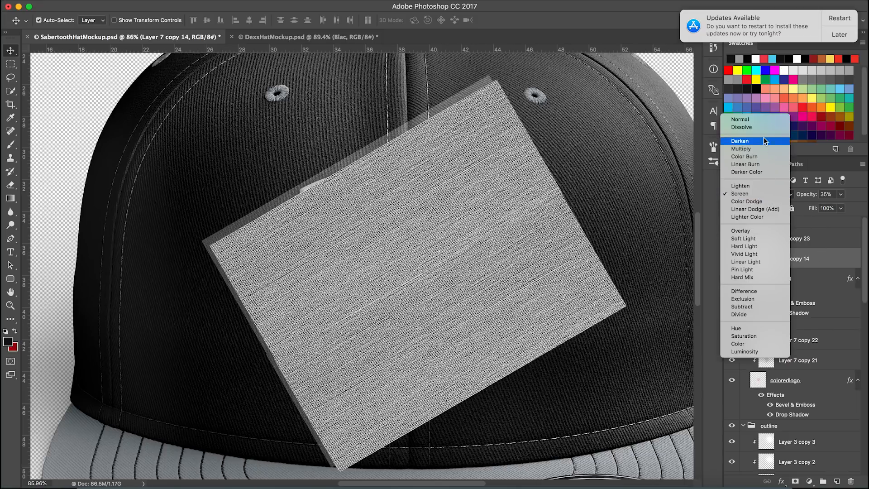
left_click(779, 118)
left_click_drag(807, 193, 849, 194)
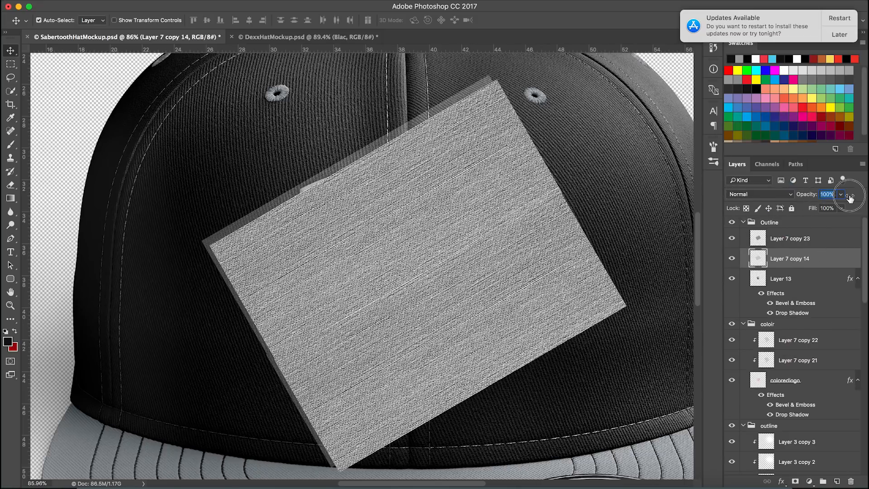
Select Layer 7 copy 23 and shift it left with Free Transform
left_click(810, 239)
key("ctrl+t")
left_click_drag(528, 291, 446, 298)
key("Return")
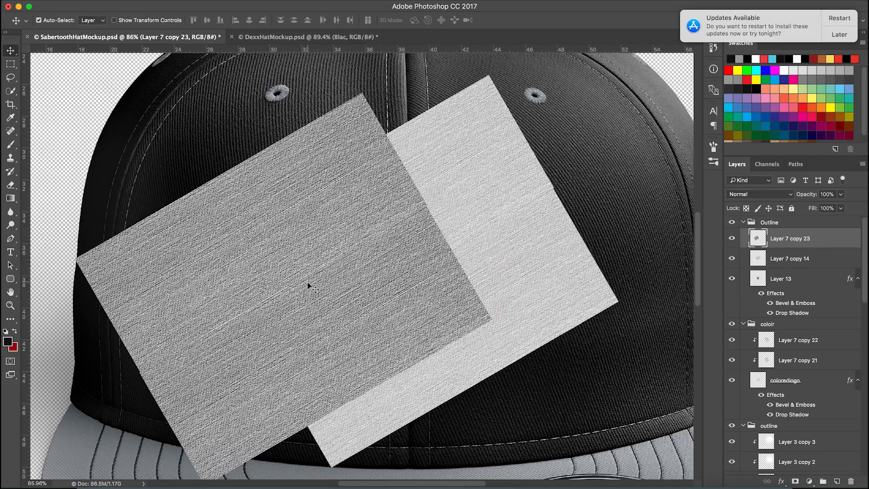
Postpone the system update notification, choosing to be reminded tomorrow
left_click(839, 35)
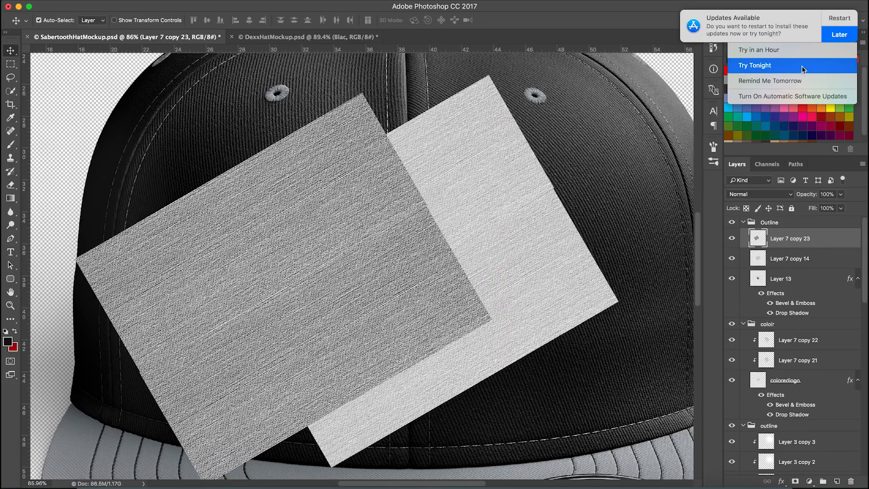
left_click(796, 82)
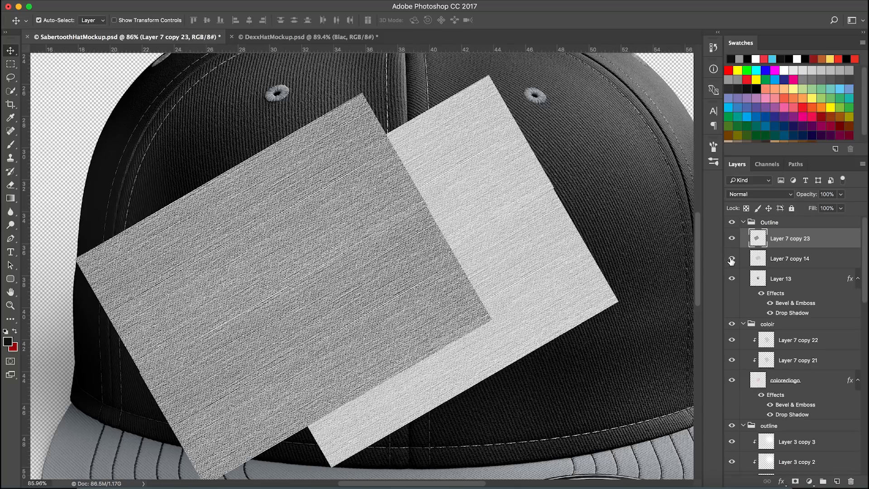
Toggle the visibility of Layer 7 copy 23 and Layer 7 copy 14 to compare the two texture layers
left_click(732, 239)
left_click(733, 259)
left_click(733, 259)
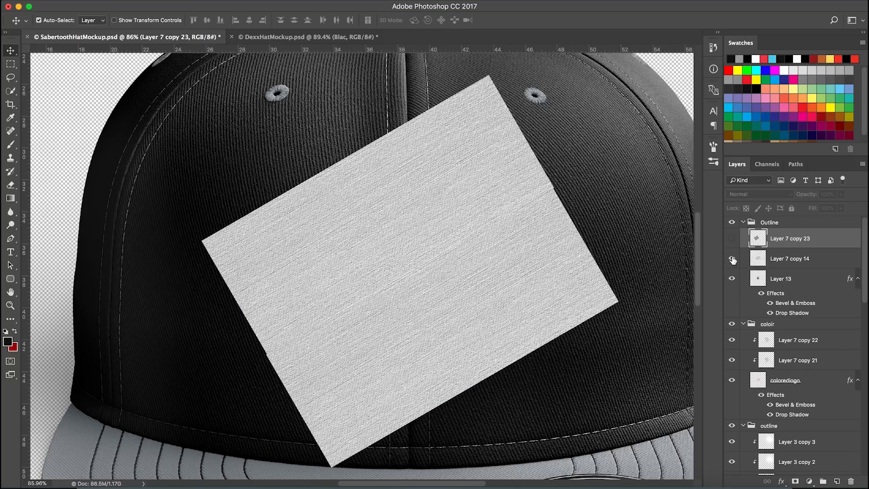
left_click(732, 259)
left_click(733, 259)
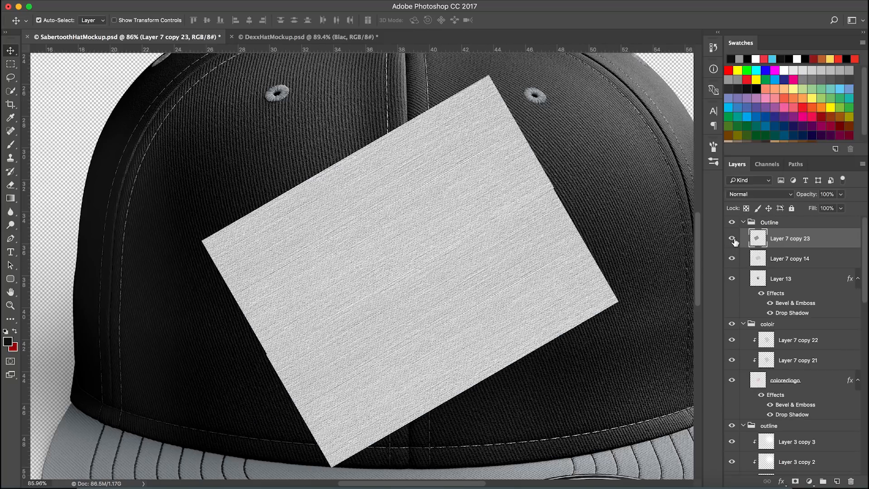
left_click(733, 239)
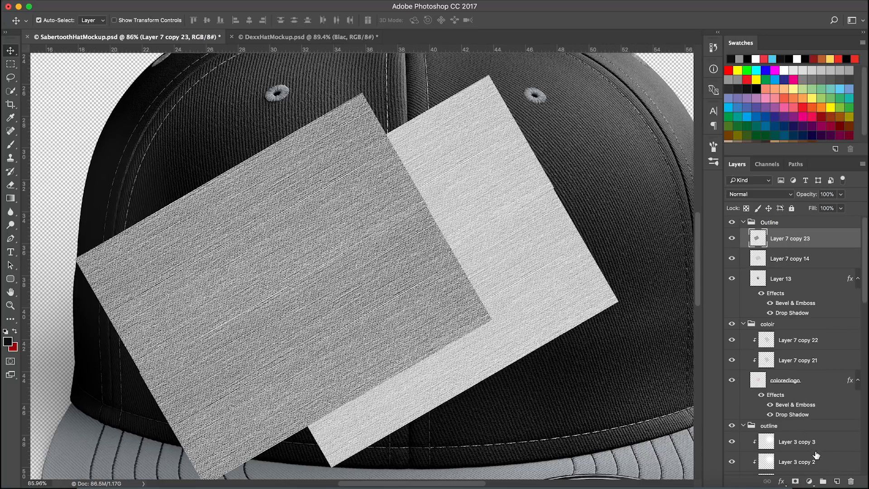
Create a new layer above Layer 7 copy 23 and fill it with black
left_click(837, 481)
left_click(759, 89)
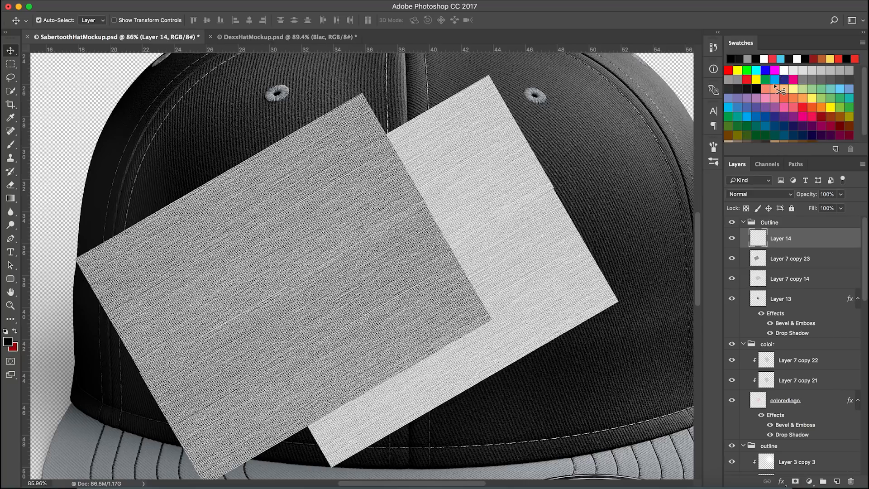
key("alt+BackSpace")
scroll(460, 246, "down", 6)
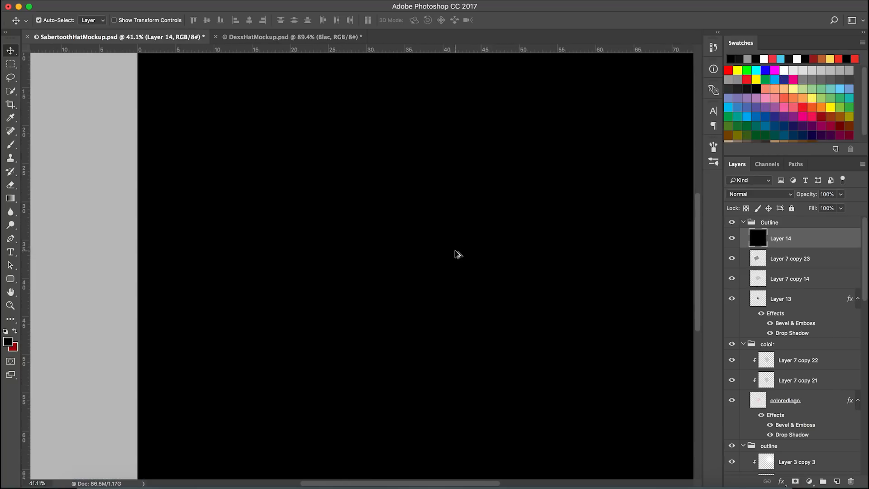
scroll(410, 244, "up", 3)
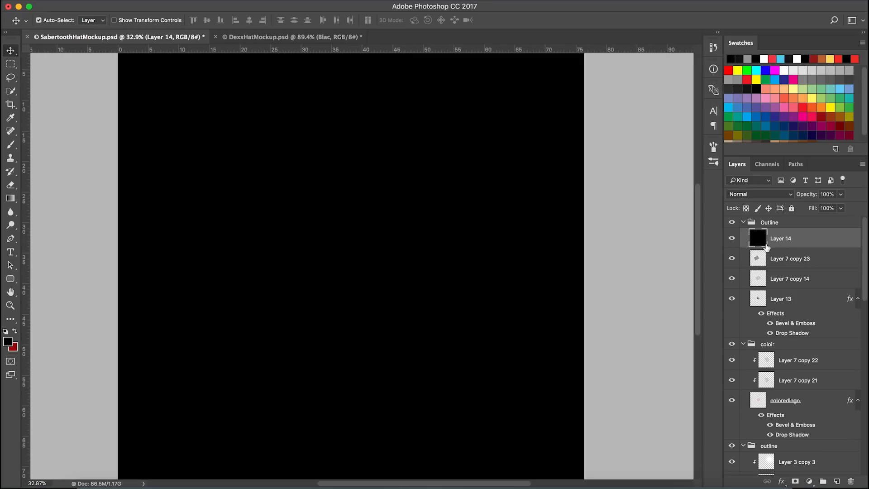
Hide Layer 7 copy 23, move Layer 14 below it, and clip Layer 14 to Layer 7 copy 14
left_click(732, 260)
left_click_drag(790, 243, 791, 271)
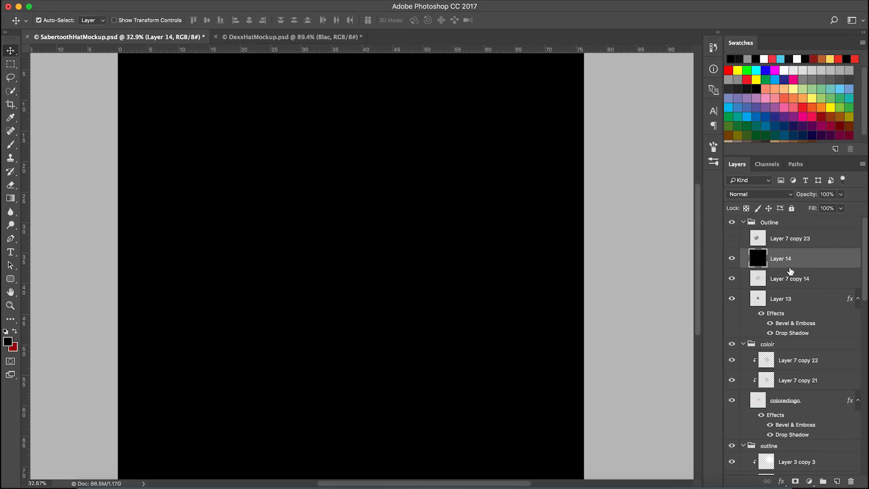
right_click(815, 263)
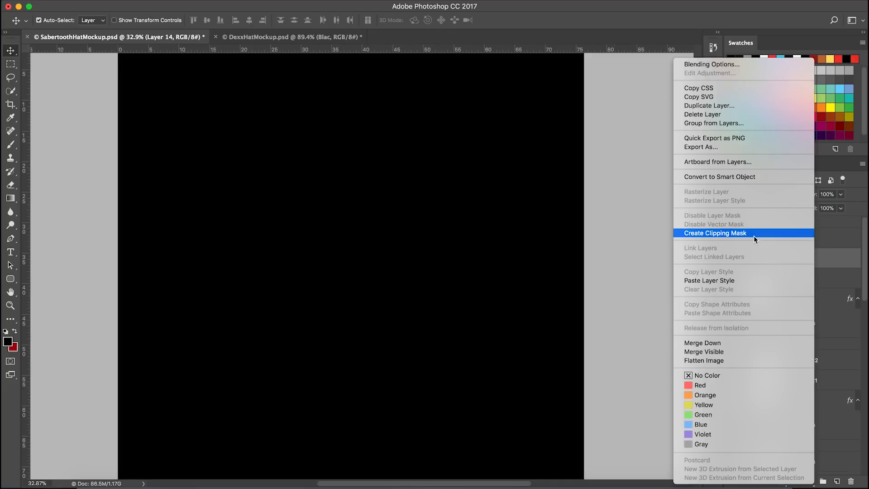
left_click(769, 233)
scroll(574, 257, "up", 2)
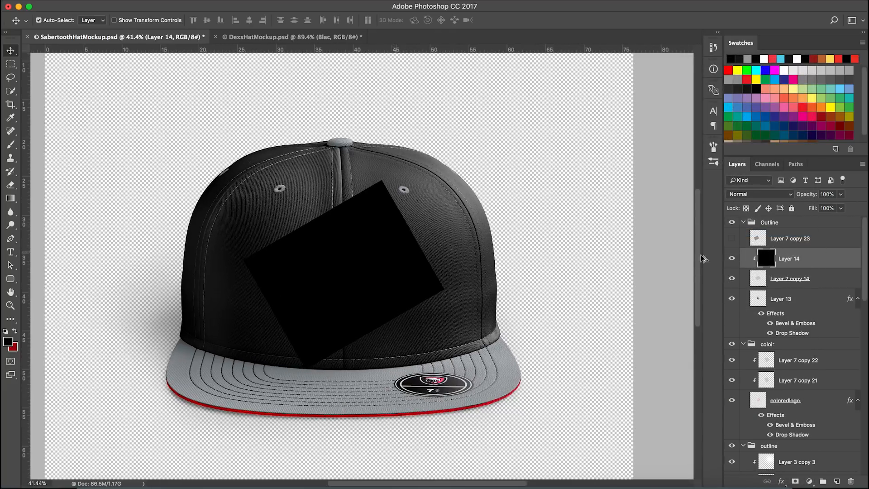
Toggle the visibility of Layer 14, Layer 7 copy 14 and the colour layers to compare them with the logo
scroll(575, 258, "up", 1)
left_click(736, 260)
scroll(315, 252, "up", 2)
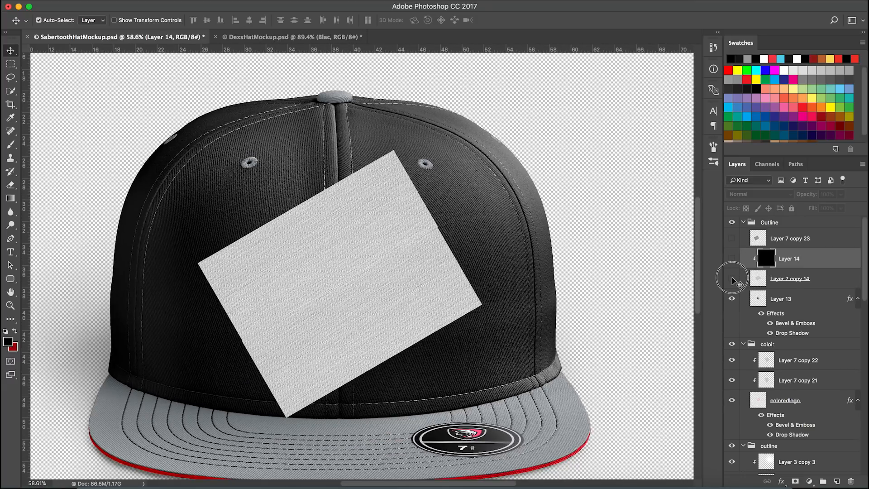
left_click(732, 278)
left_click(734, 361)
left_click(734, 360)
left_click(733, 361)
left_click(732, 360)
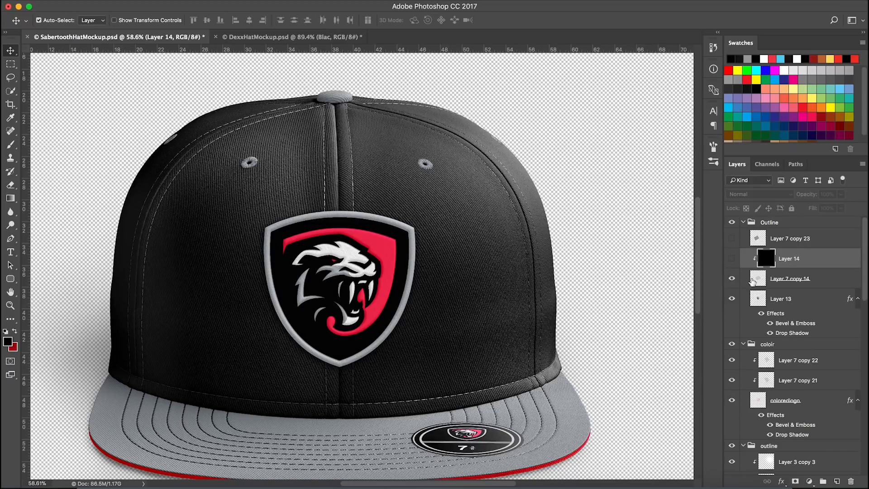
scroll(392, 278, "up", 1)
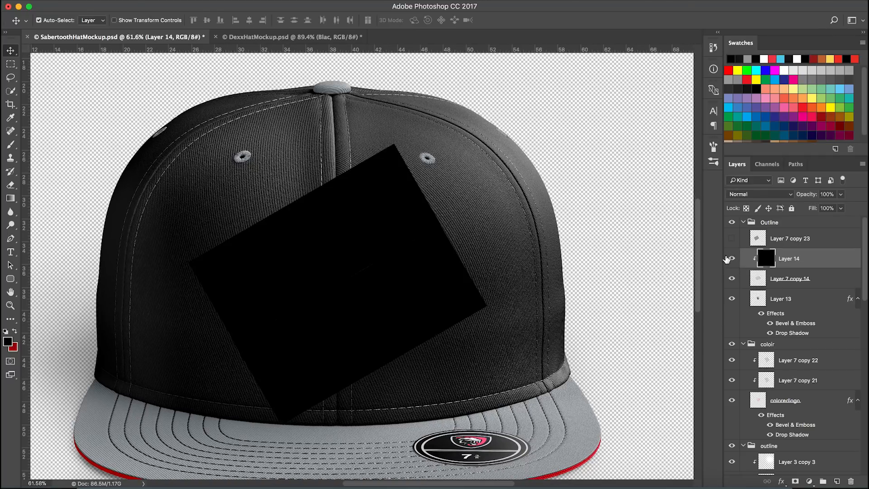
Set Layer 14's blend mode to Overlay
right_click(799, 271)
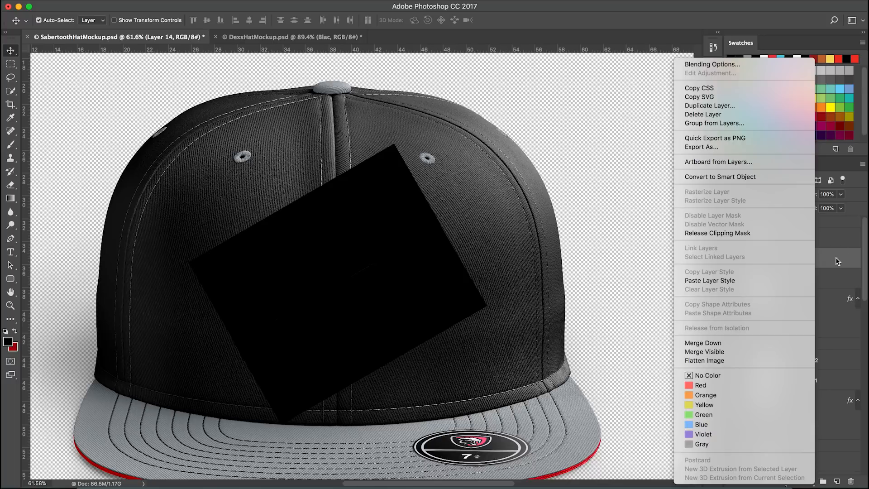
left_click(836, 258)
left_click(770, 194)
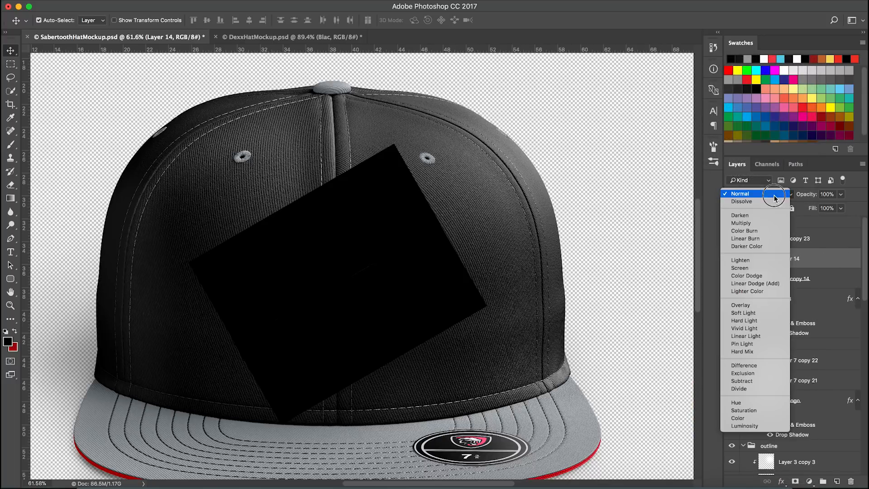
left_click(756, 304)
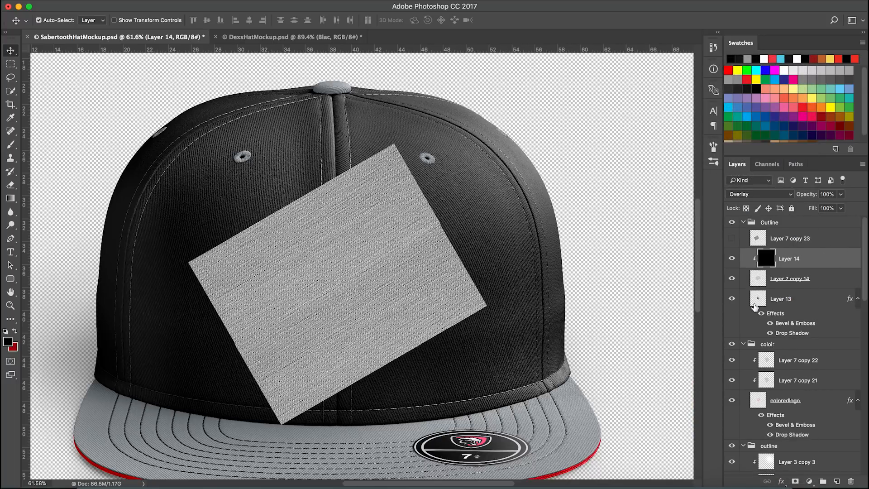
Show Layer 7 copy 23 and shift it slightly left with Free Transform
left_click(732, 238)
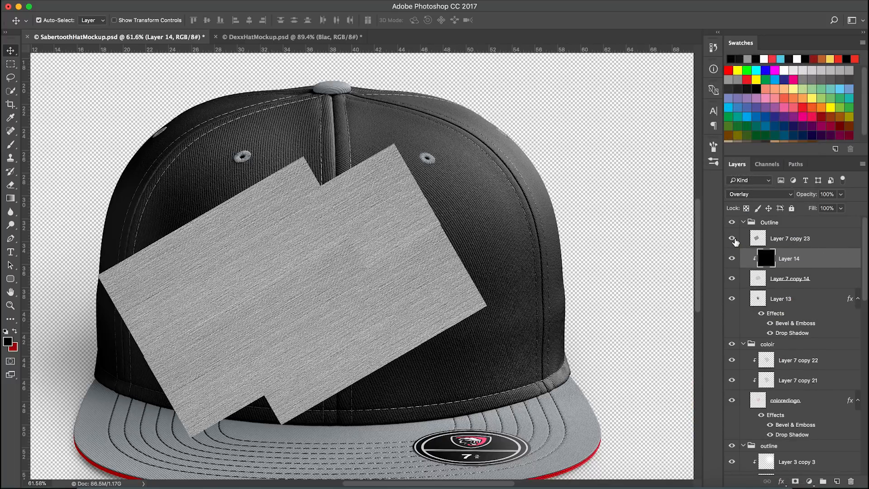
left_click(823, 244)
key("super+t")
left_click_drag(359, 281, 346, 280)
key("Return")
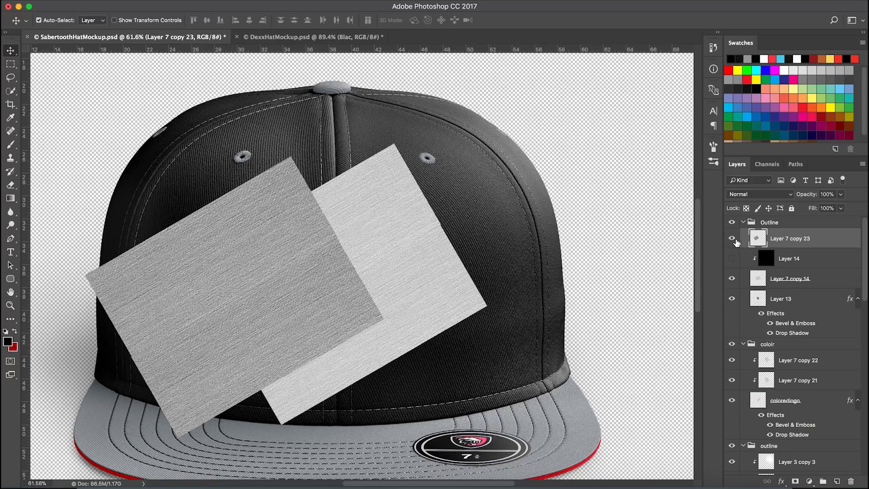
Hide Layer 7 copy 23 and Layer 14, leaving Layer 7 copy 14 selected
left_click(732, 259)
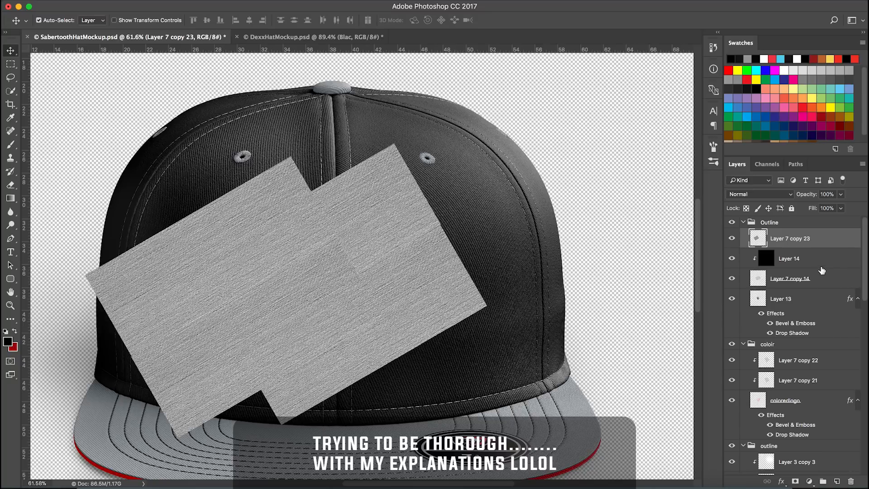
left_click(732, 238)
left_click(817, 271)
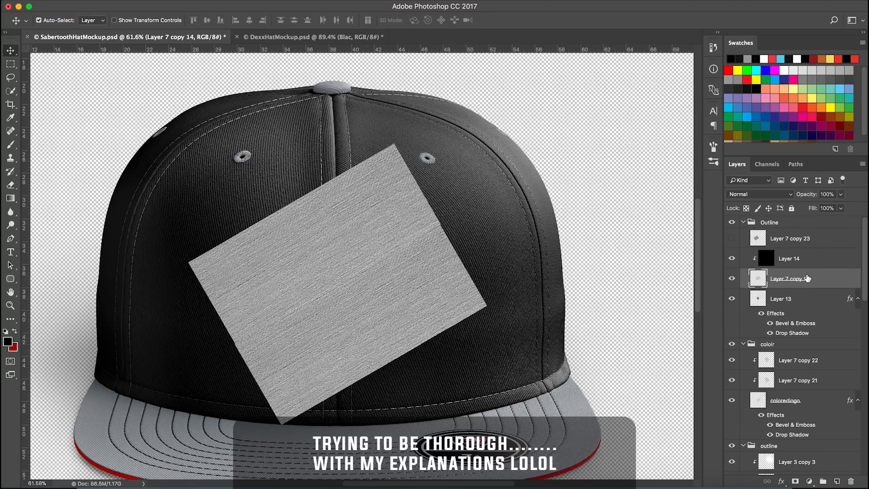
left_click(732, 258)
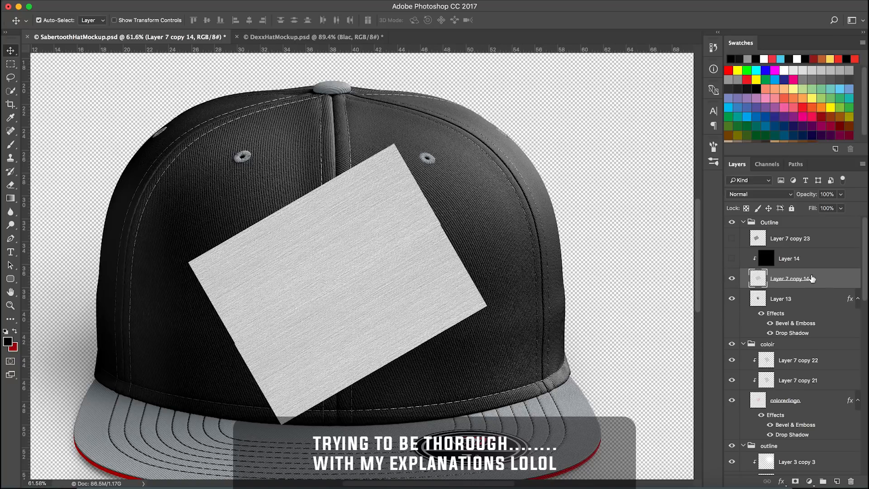
Move Layer 7 copy 14 with Free Transform
left_click_drag(817, 281, 839, 290)
left_click(732, 279)
left_click(732, 279)
left_click(822, 281)
key("ctrl+t")
left_click_drag(399, 271, 406, 273)
key("Return")
left_click(732, 278)
left_click(732, 278)
left_click(826, 299)
key("Delete")
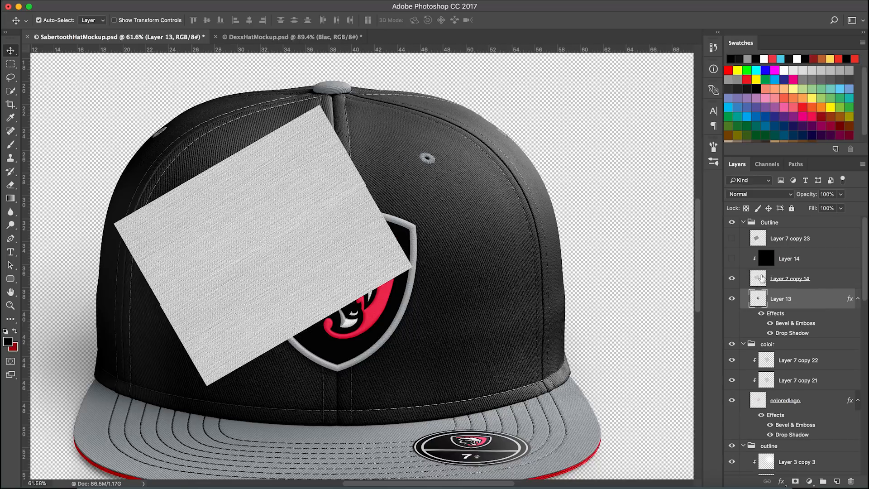
Reposition Layer 7 copy 14 over the logo with Free Transform and nudge it up and right
left_click(814, 286)
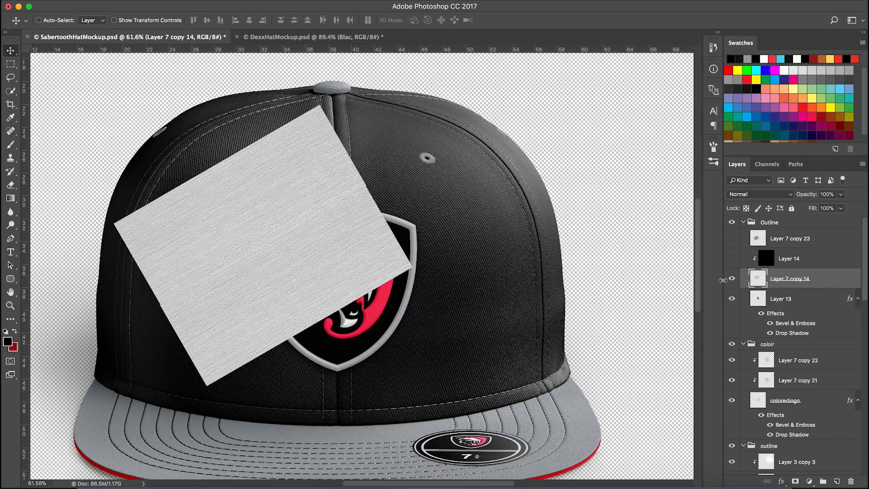
key("ctrl+t")
left_click_drag(390, 274, 469, 311)
key("Return")
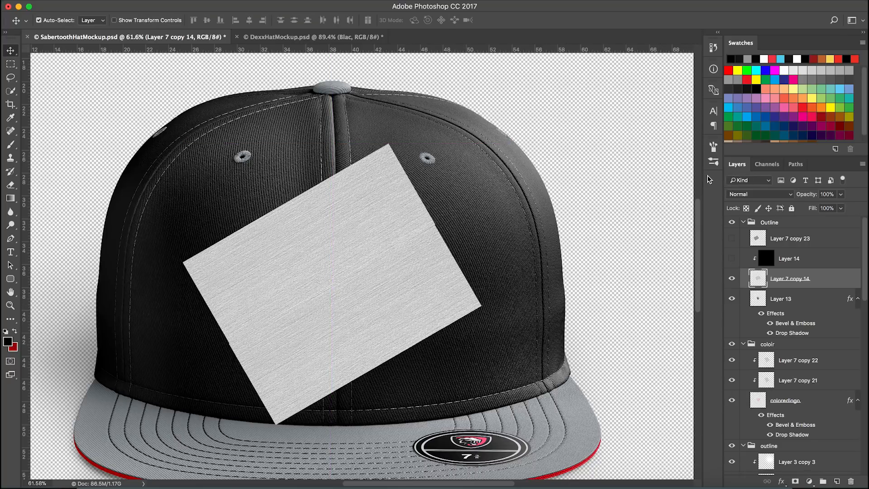
key("shift+Up")
key("shift+Right")
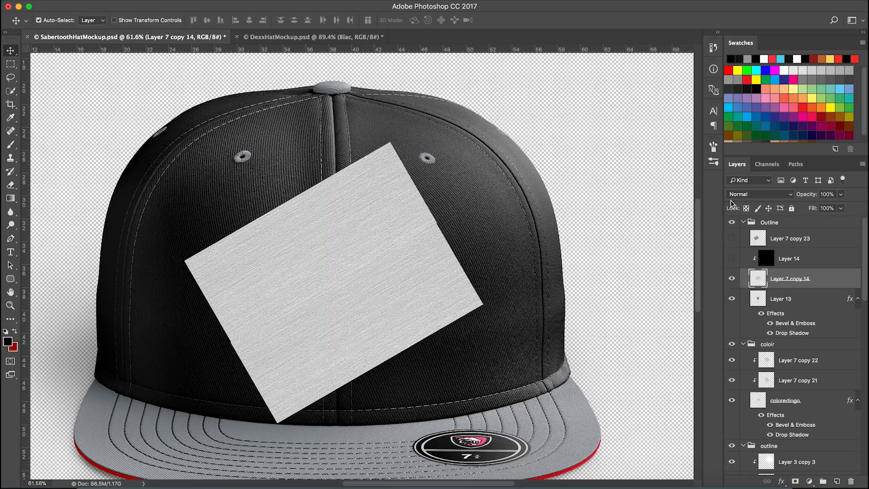
Show Layer 14 again and select it
left_click(749, 195)
left_click(751, 193)
left_click(732, 259)
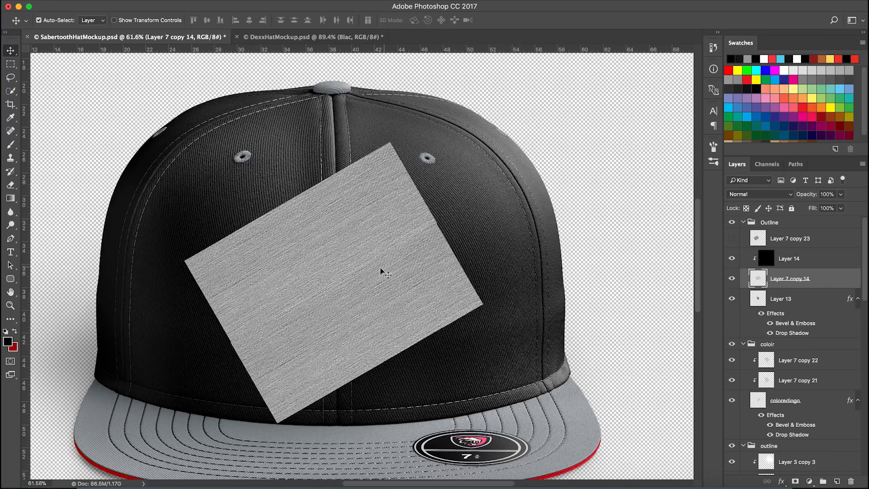
left_click(819, 264)
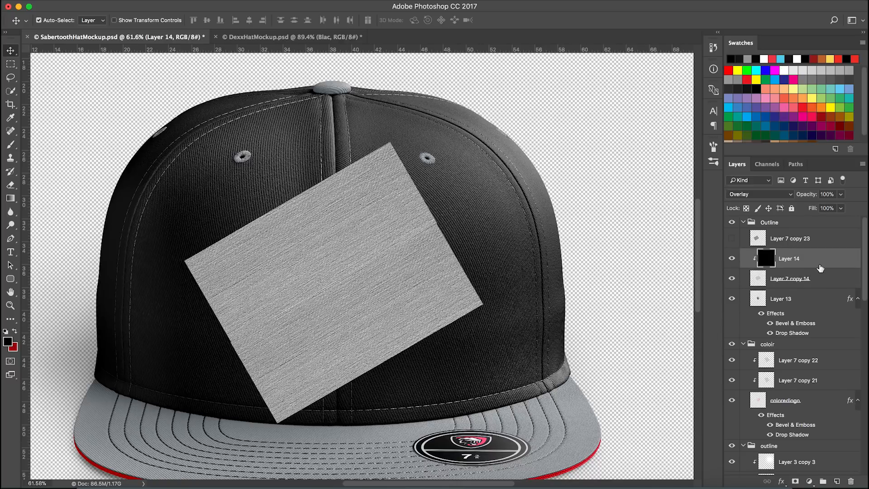
Select Layer 14 together with Layer 7 copy 14, merge the two layers, and undo the merge
left_click(821, 278, "super")
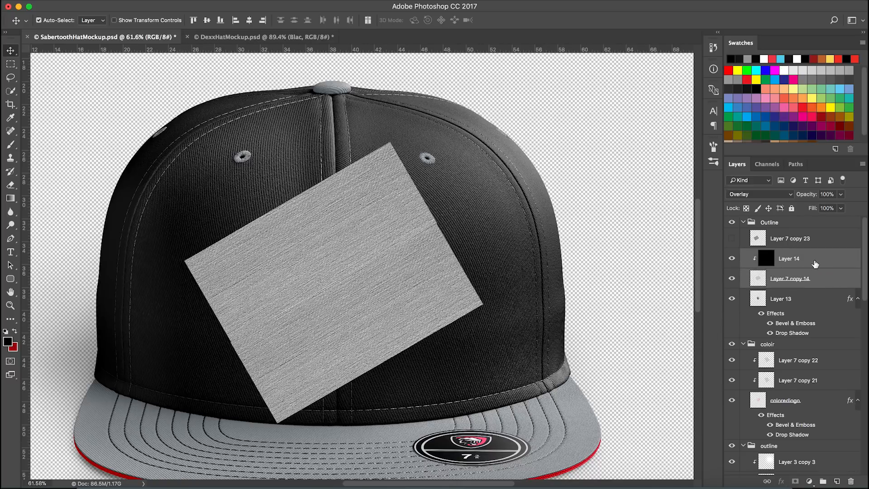
right_click(610, 260)
right_click(818, 258)
left_click(817, 259)
right_click(820, 258)
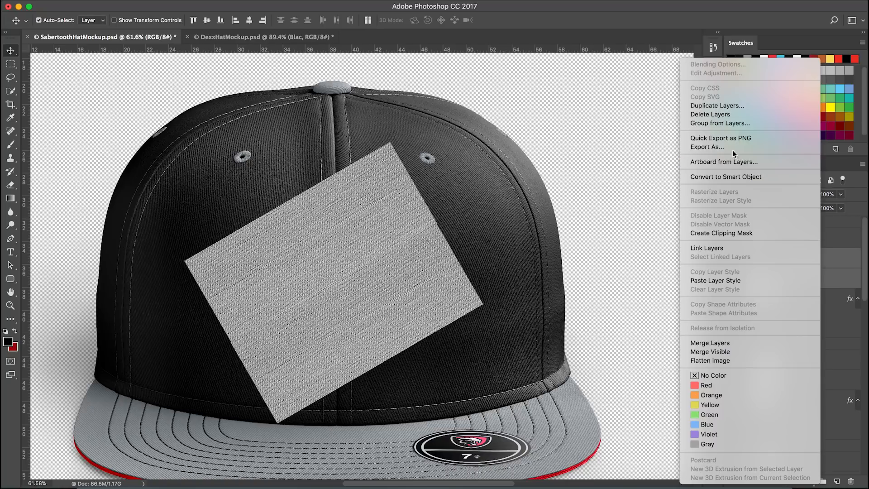
left_click(832, 262)
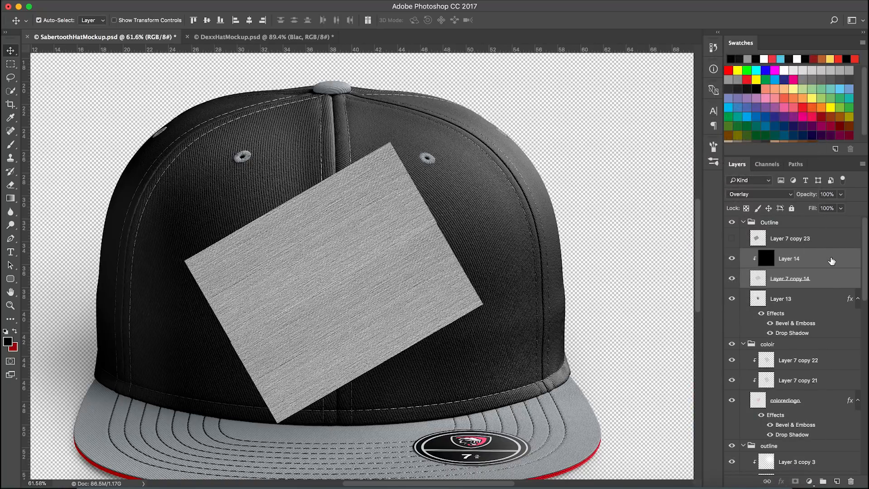
key("super+e")
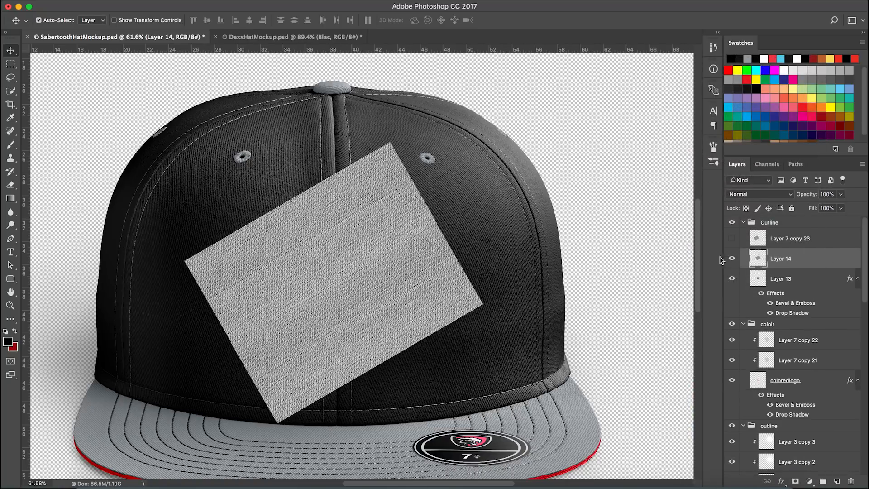
left_click(732, 259)
left_click(732, 259)
left_click(733, 259)
left_click(732, 258)
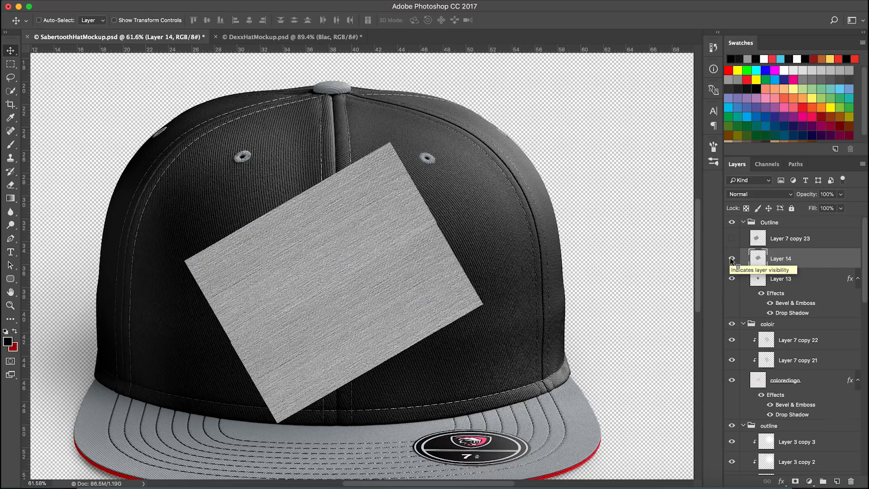
key("super+z")
Reselect Layer 14 and Layer 7 copy 14, merge them again, and undo that merge
left_click(813, 262)
left_click(732, 259)
left_click(732, 258)
left_click(828, 280, "super")
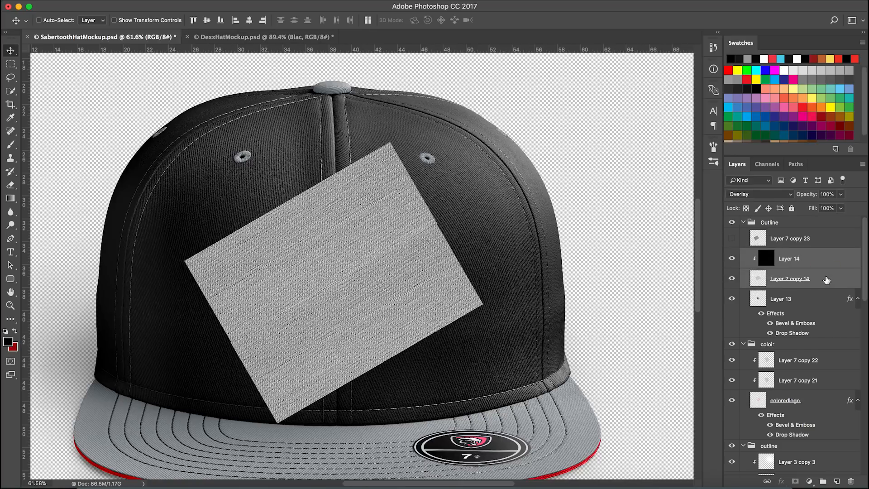
key("super+e")
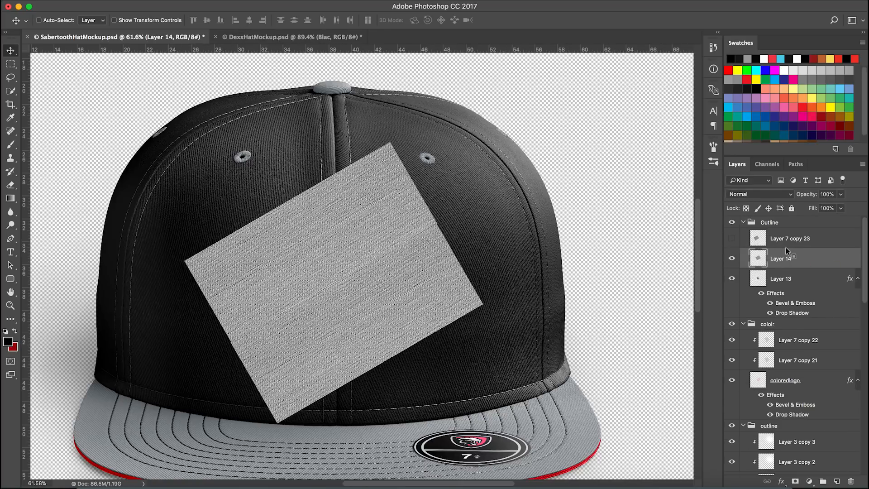
key("super+z")
Delete Layer 14 and undo the deletion
left_click(809, 256)
key("BackSpace")
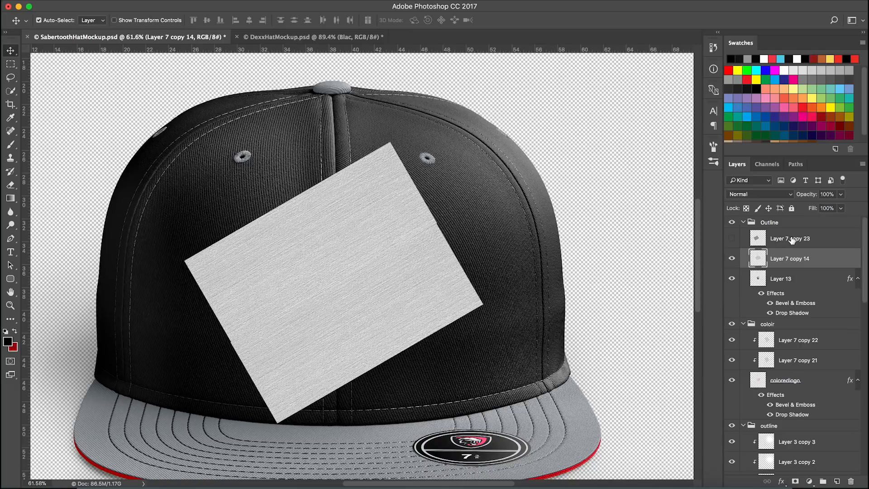
key("super+z")
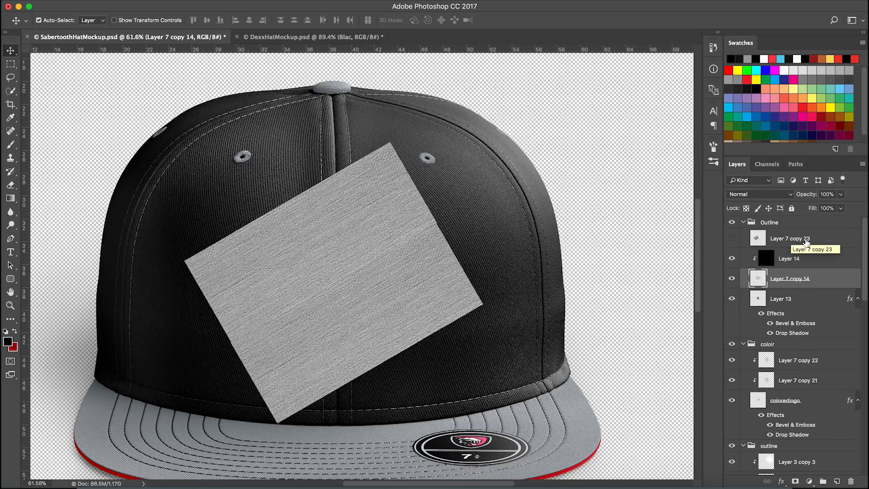
Move Layer 7 copy 23 below Layer 14 and Layer 7 copy 14, then merge those two layers into Layer 14
left_click(807, 243)
key("BackSpace")
left_click(823, 261)
left_click_drag(823, 262, 836, 268)
left_click(812, 244)
left_click(822, 260, "super")
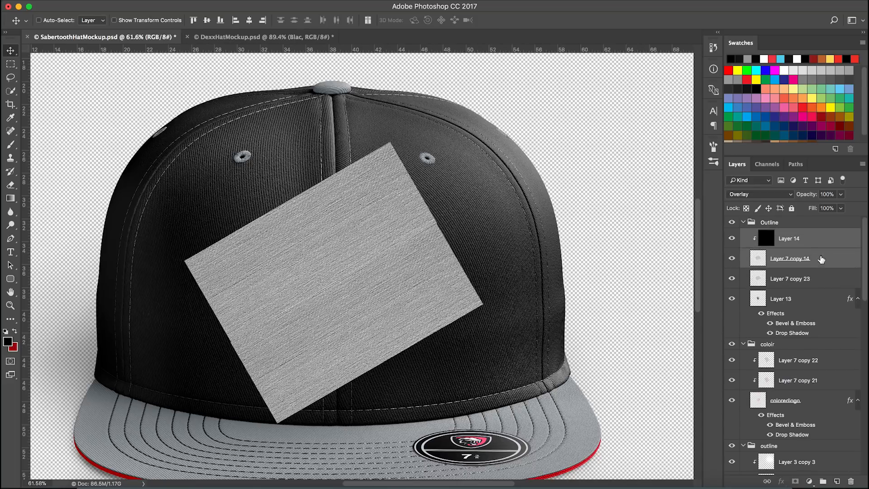
key("super+e")
Toggle the merged Layer 14's visibility to compare the hat with and without the texture layer
left_click(734, 240)
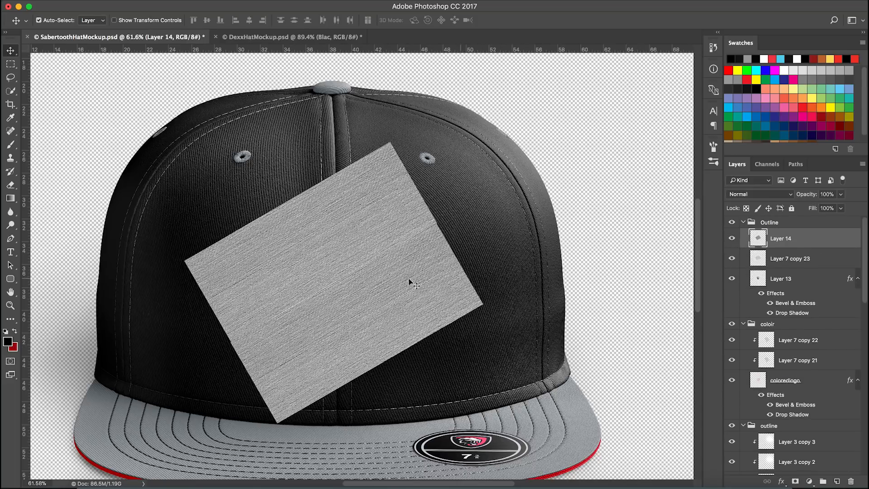
scroll(314, 286, "up", 1)
left_click(732, 238)
left_click(732, 238)
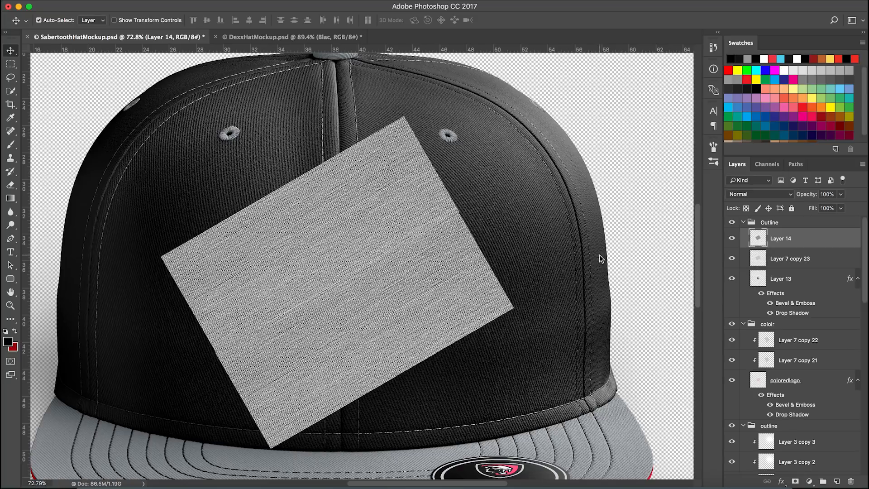
left_click(732, 238)
left_click(732, 238)
left_click(732, 239)
left_click(732, 238)
Set Layer 7 copy 23's blend mode to Screen and clip it to the logo layer below
left_click(840, 266)
scroll(806, 340, "down", 10)
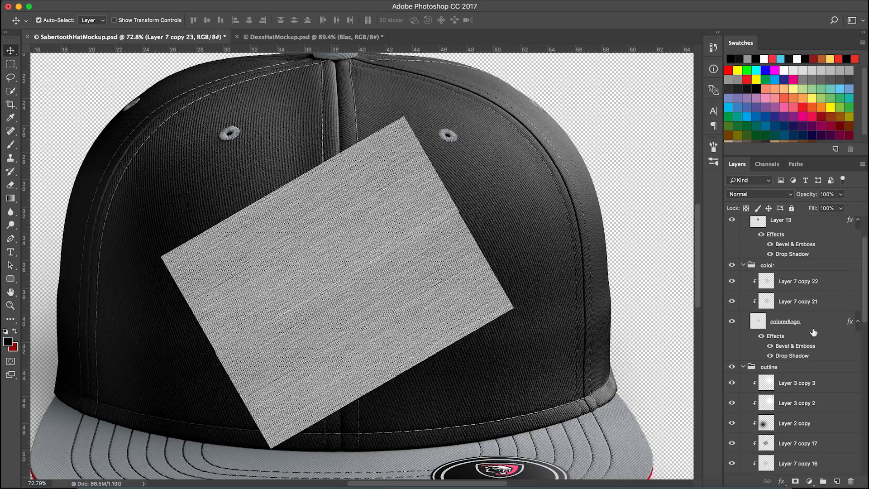
left_click(801, 398)
scroll(804, 397, "up", 10)
left_click(815, 258)
left_click(768, 194)
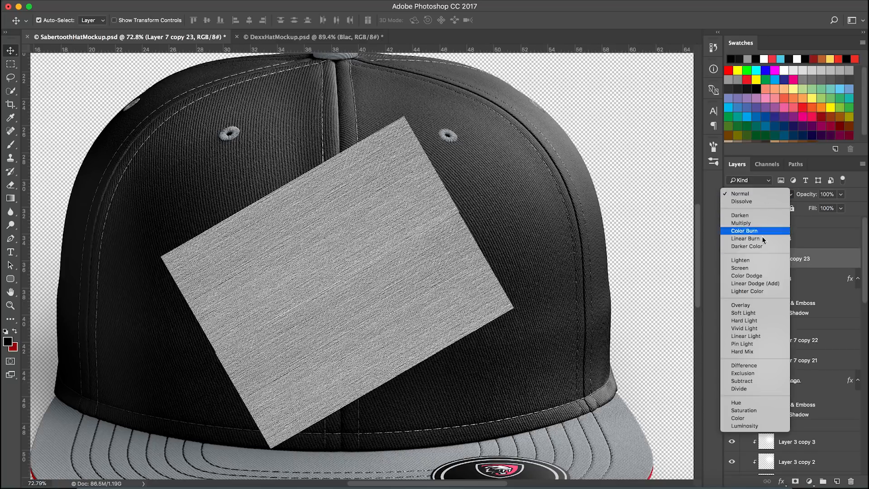
left_click(760, 267)
left_click(824, 195)
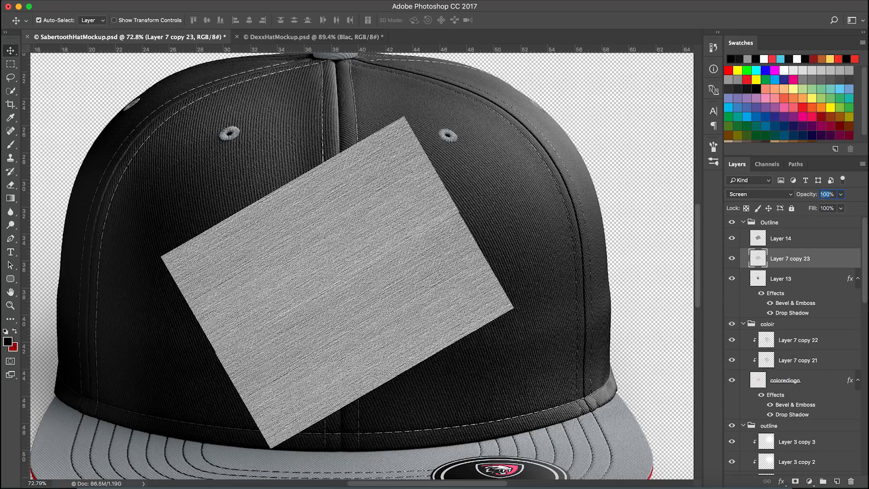
right_click(819, 261)
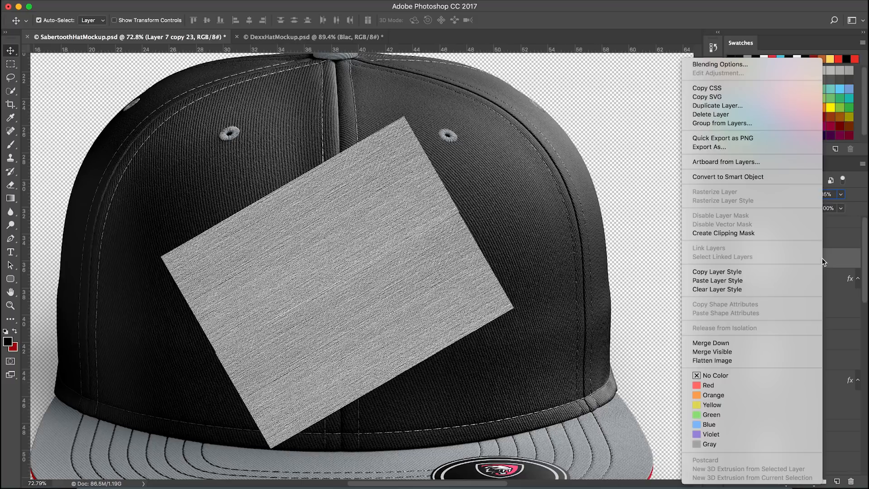
left_click(777, 339)
Rename Layer 13 to outlinelogo
left_click(781, 280)
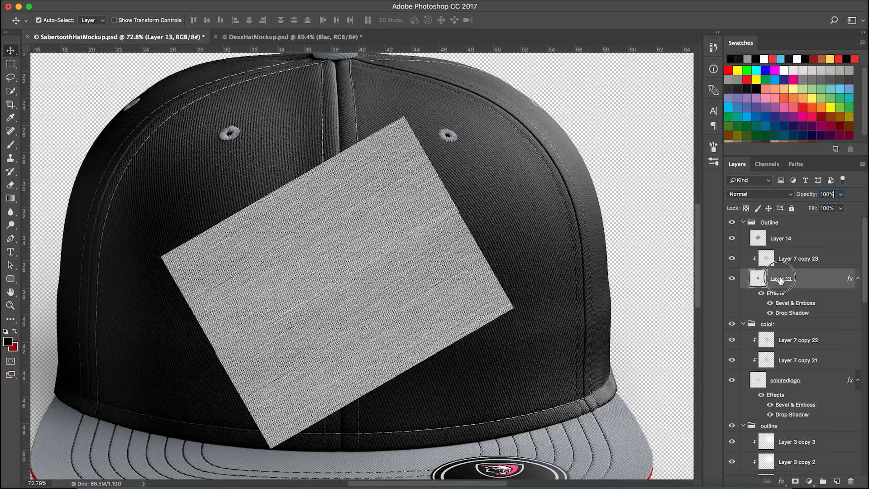
key("t")
scroll(865, 136, "down", 1)
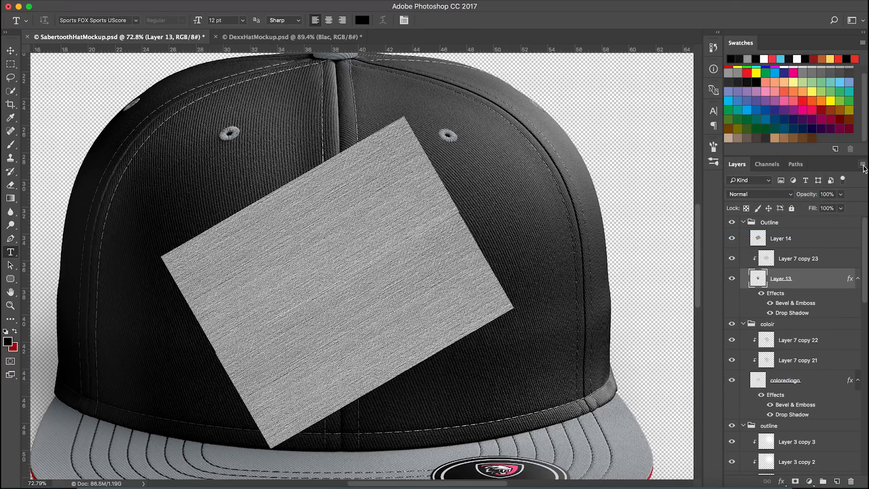
double_click(787, 286)
type("outlinelogo")
key("Return")
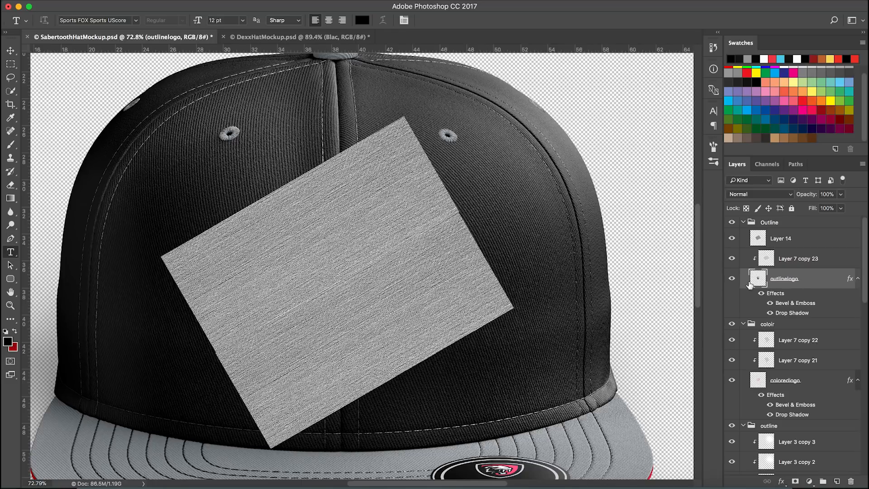
Set the texture Layer 14's blend mode to Linear Burn
left_click(732, 239)
left_click(732, 259)
left_click(732, 258)
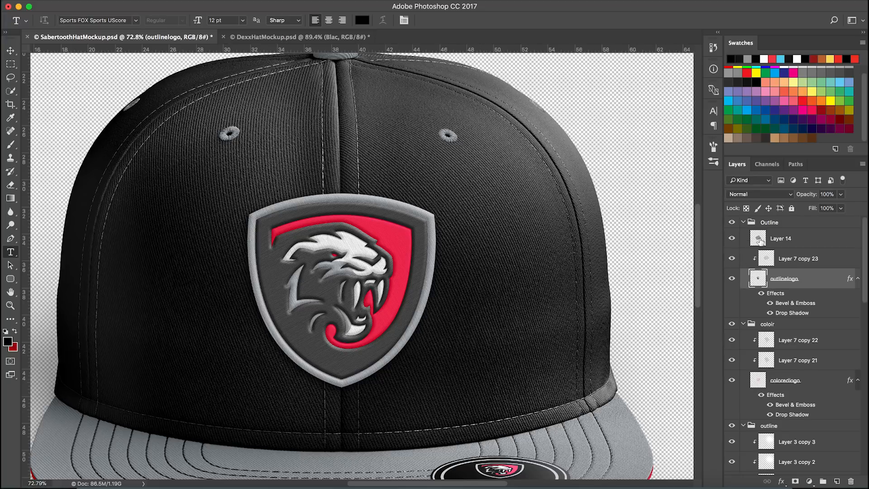
left_click(732, 239)
left_click(806, 240)
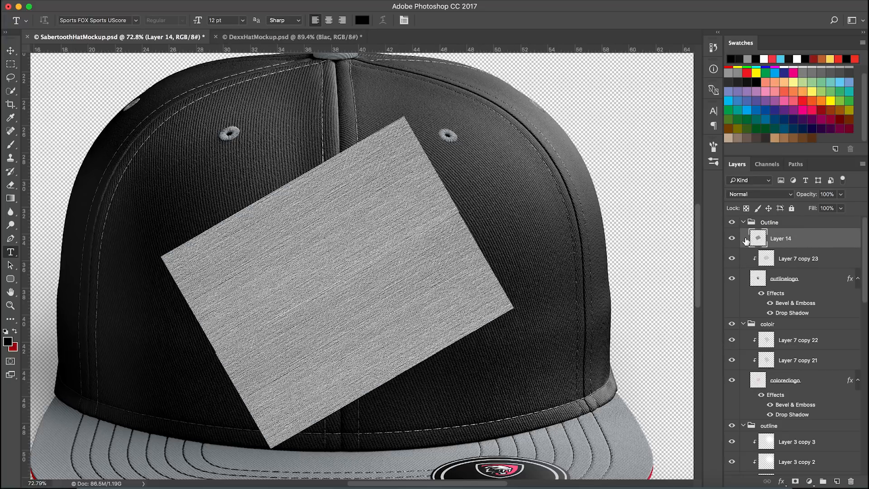
left_click(745, 195)
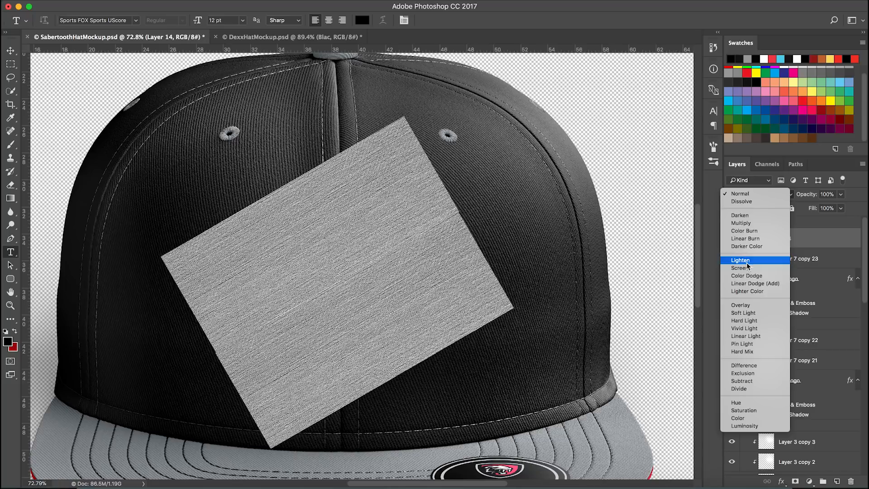
left_click(747, 238)
scroll(797, 376, "down", 10)
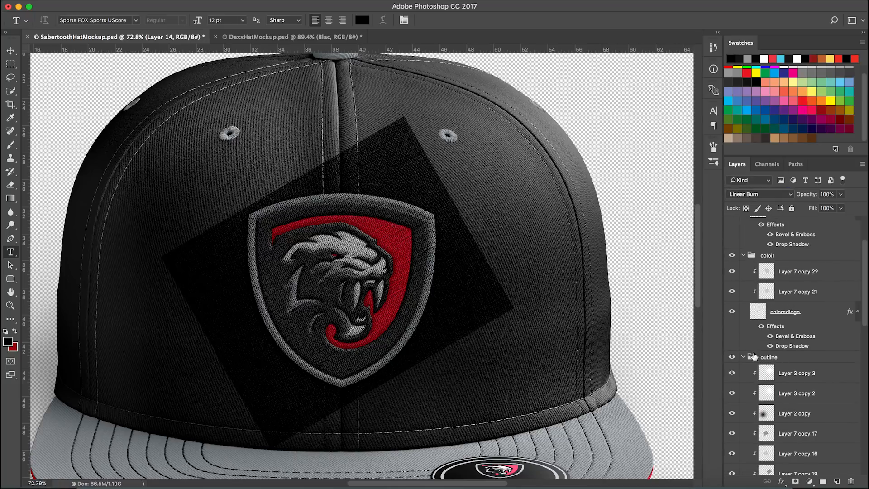
Inspect the opacity settings of the layers inside the lower outline group
left_click(807, 375)
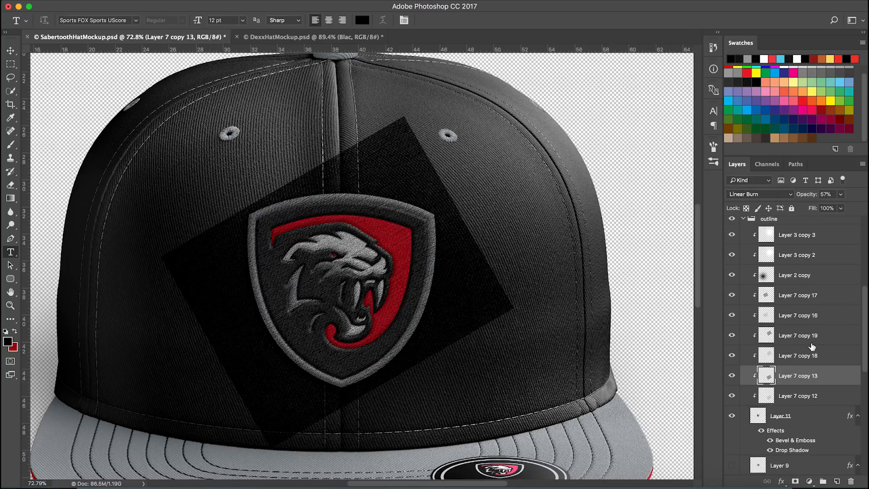
left_click(819, 342)
left_click(808, 305)
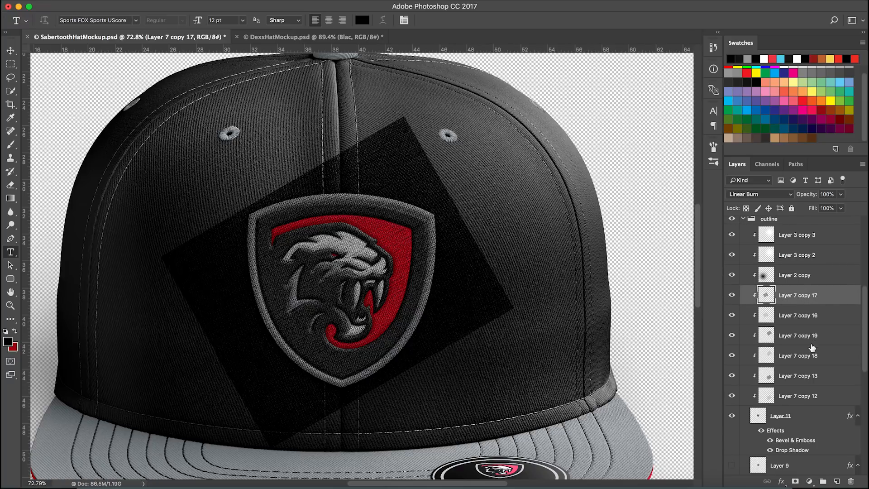
left_click(809, 376)
scroll(797, 344, "up", 5)
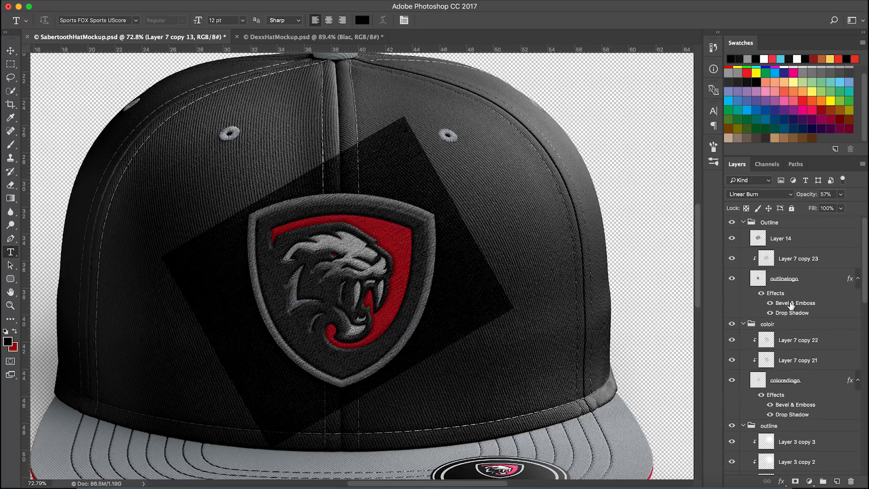
Try Layer 14 at 57% opacity and set it back to 100%
left_click(816, 240)
double_click(823, 197)
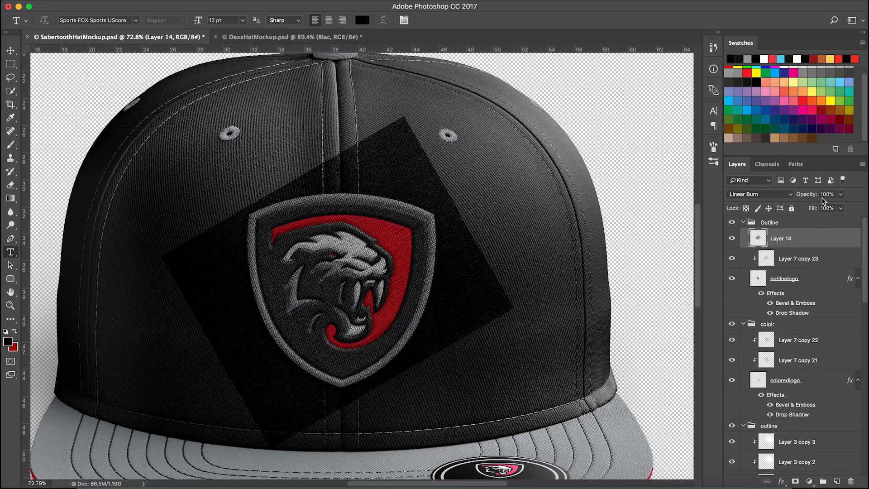
type("57")
key("Return")
double_click(825, 194)
type("100")
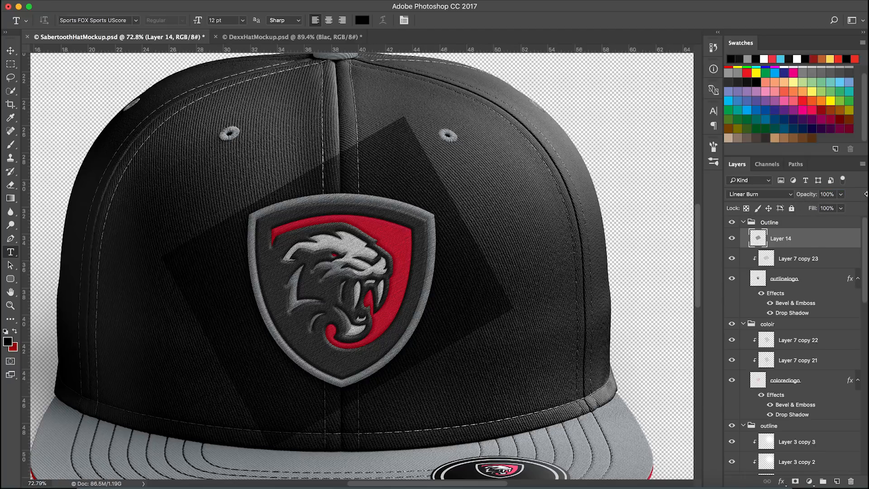
key("Return")
Clip Layer 14 to Layer 7 copy 23 below it
left_click(806, 248, "alt")
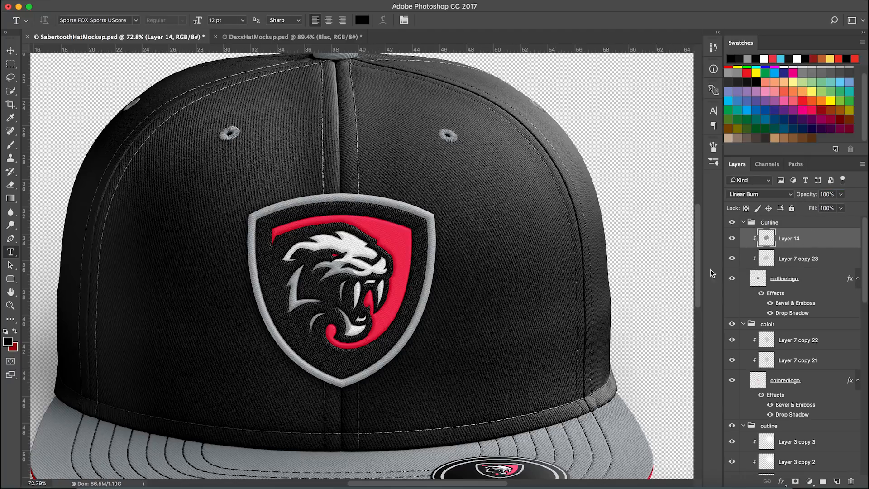
scroll(390, 351, "up", 1)
key("v")
scroll(350, 347, "up", 3)
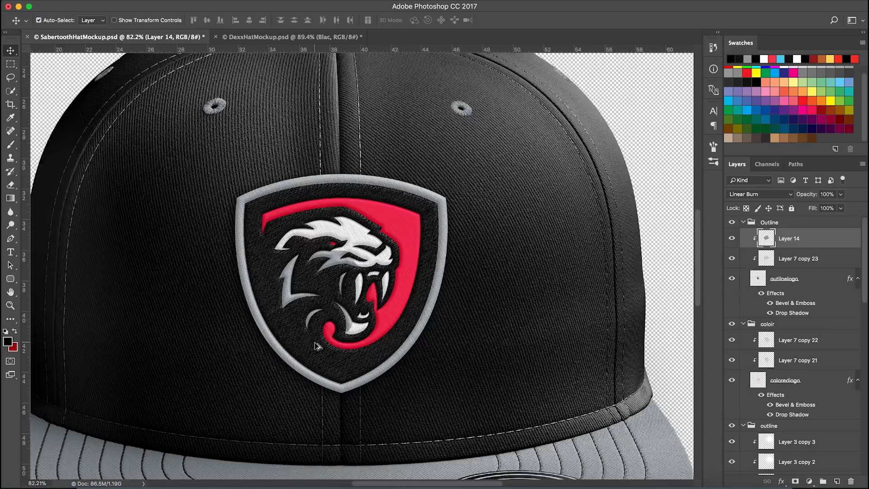
scroll(350, 348, "down", 3)
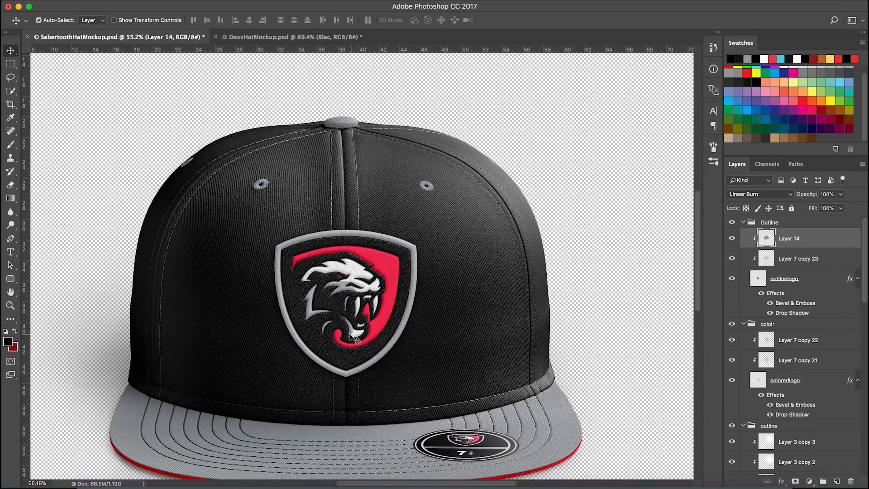
scroll(352, 344, "up", 1)
Toggle Layer 14 and Layer 7 copy 23 visibility to compare the embroidered texture on the logo
left_click(732, 238)
left_click(733, 239)
left_click(732, 259)
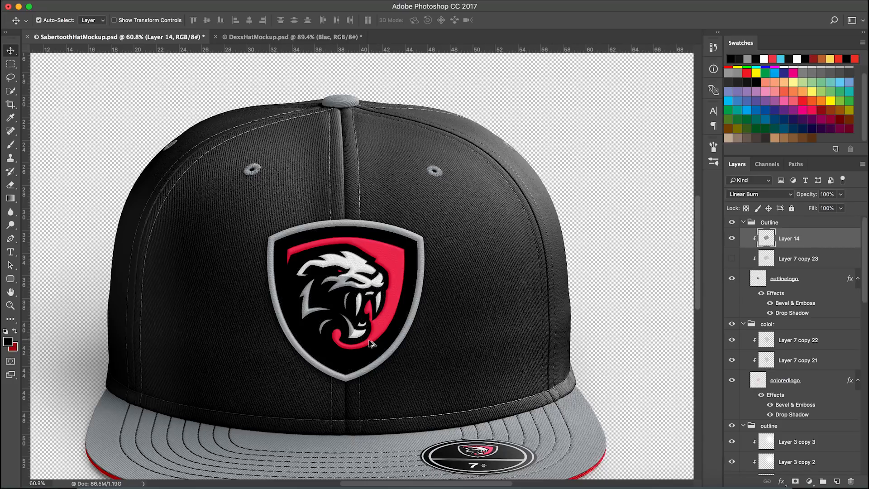
scroll(743, 260, "up", 2)
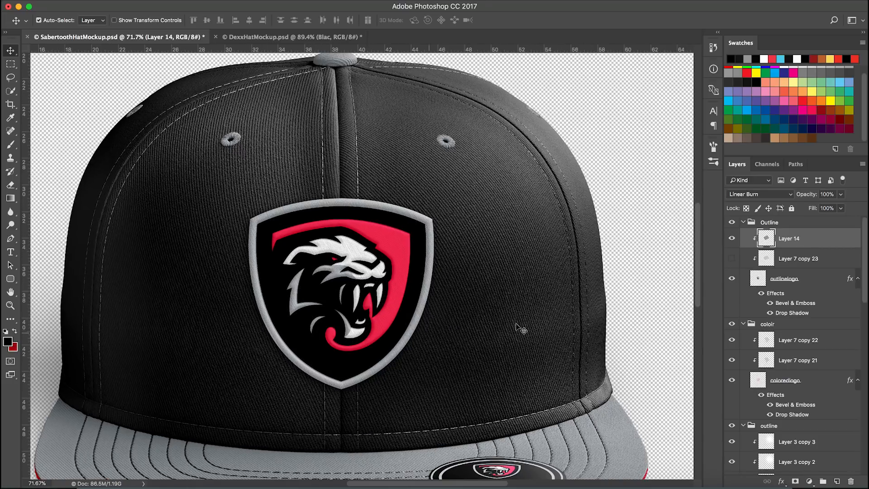
left_click(733, 244)
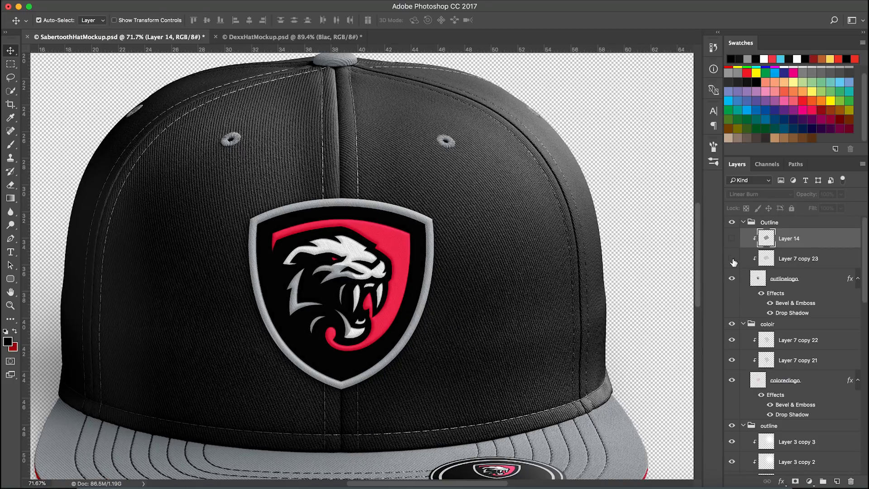
left_click(732, 258)
left_click(732, 244)
left_click(732, 245)
left_click(732, 245)
scroll(431, 296, "down", 3)
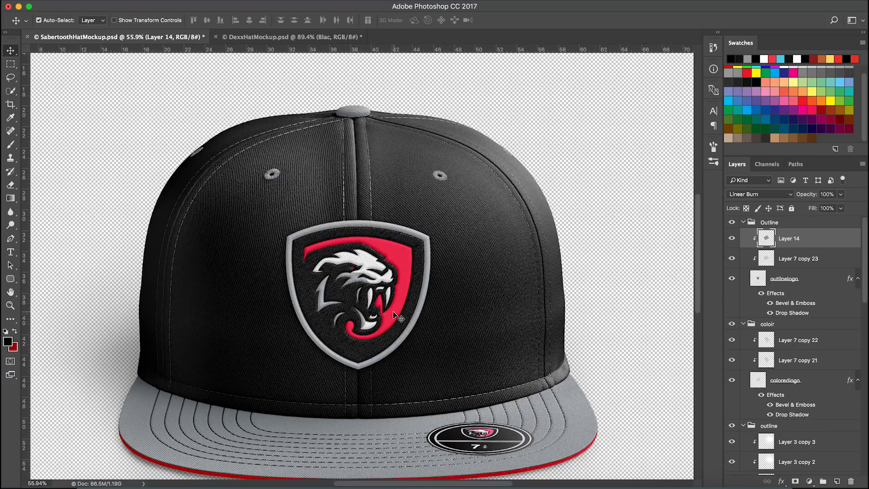
scroll(370, 328, "up", 3)
scroll(370, 330, "up", 2)
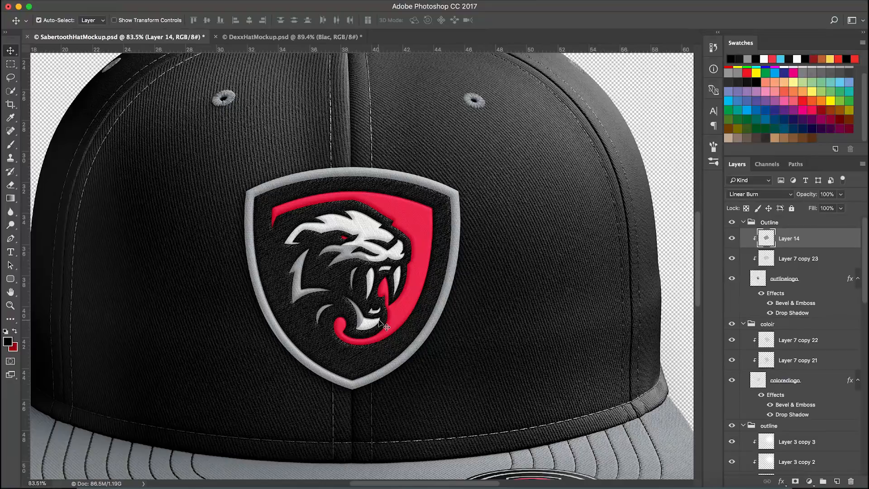
Collapse the Outline and outline groups and toggle the logo groups' visibility to compare the logo versions
left_click(743, 222)
left_click(732, 222)
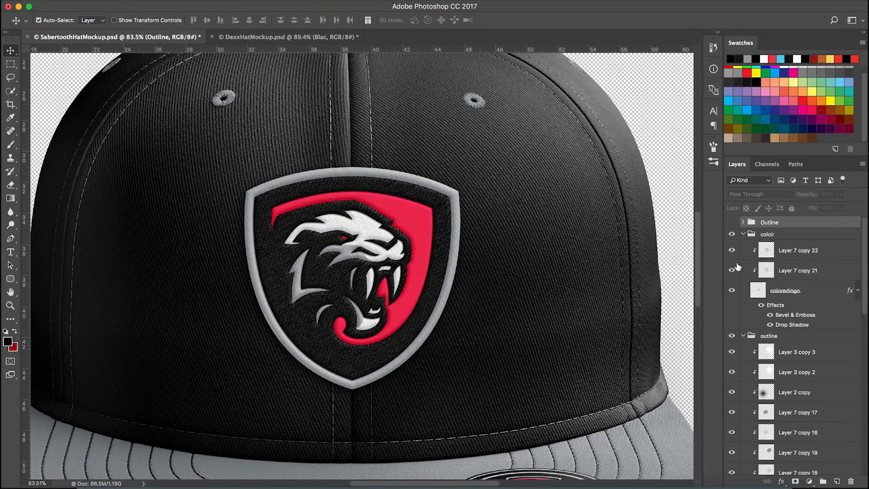
left_click(744, 336)
left_click(732, 234)
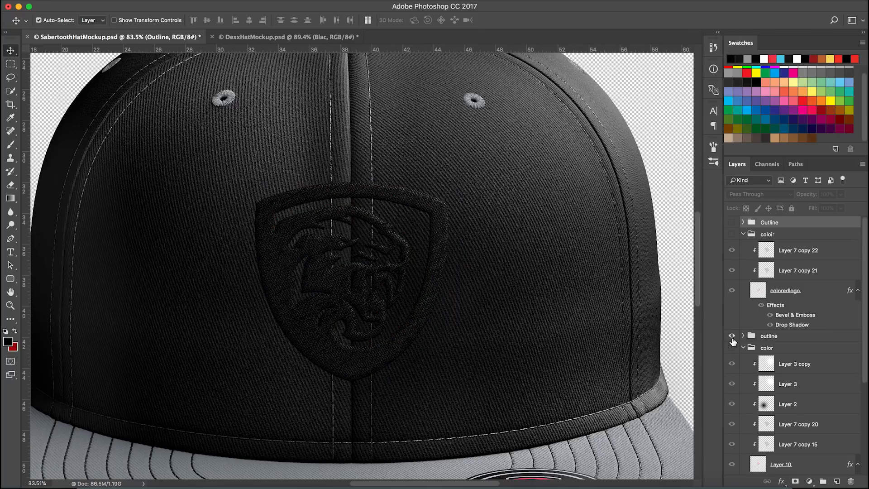
left_click(733, 348)
scroll(402, 345, "up", 1)
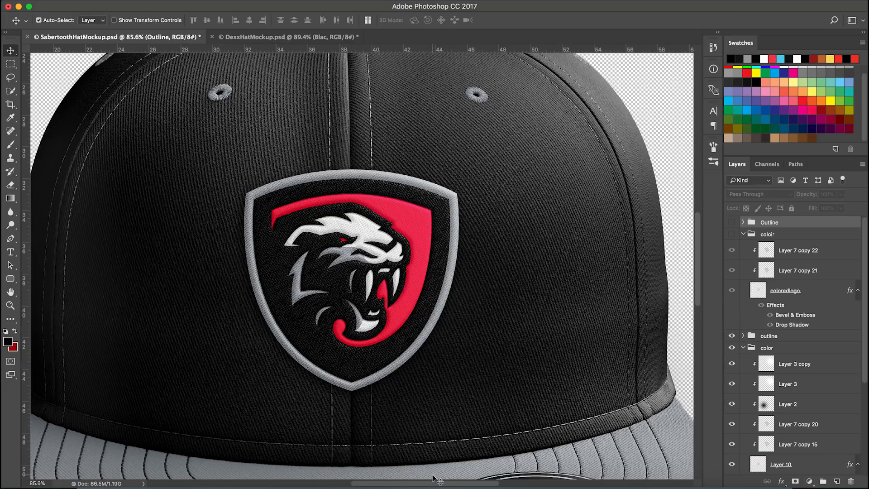
Turn on the white background layer behind the hat mockup
scroll(296, 313, "down", 5)
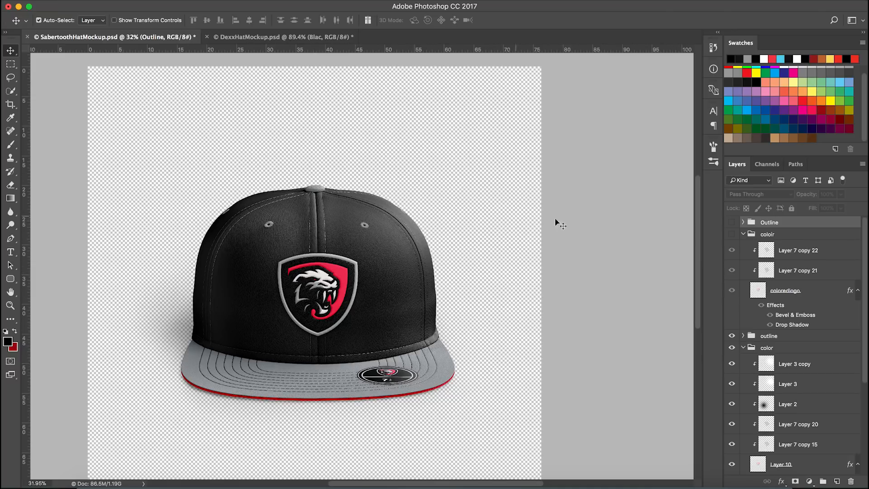
scroll(793, 382, "down", 5)
left_click(732, 465)
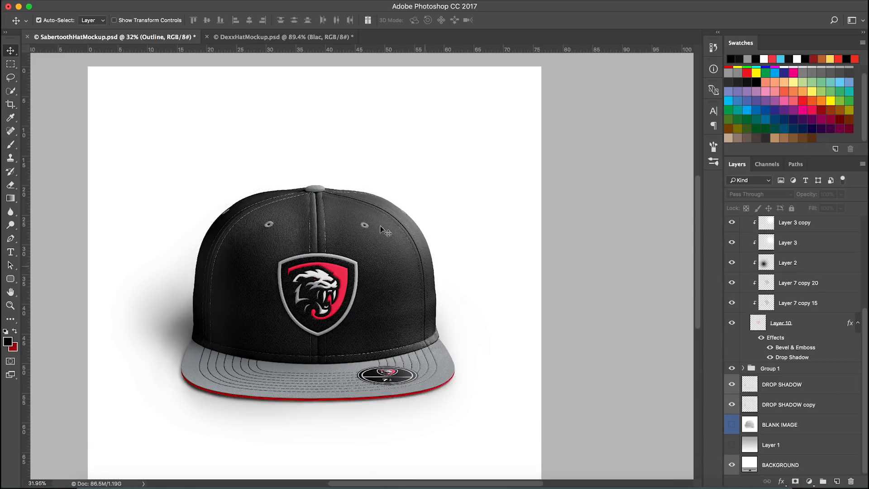
scroll(440, 315, "down", 5)
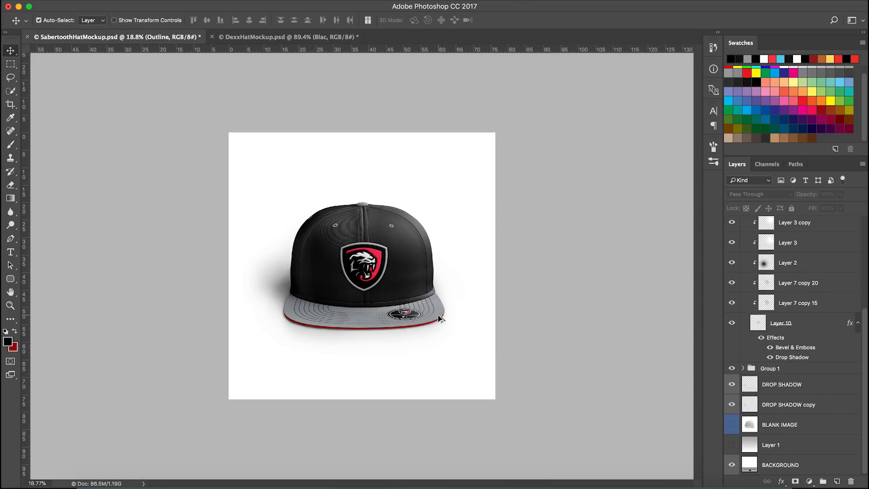
scroll(441, 315, "up", 2)
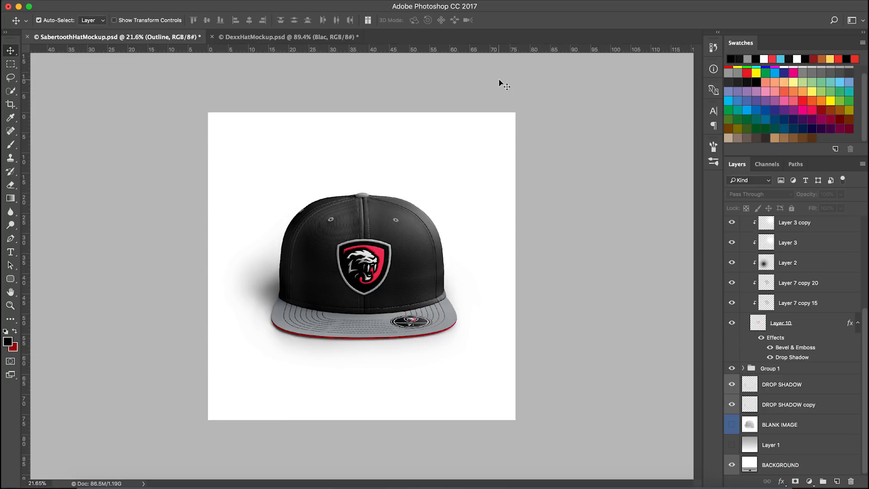
scroll(499, 81, "up", 3)
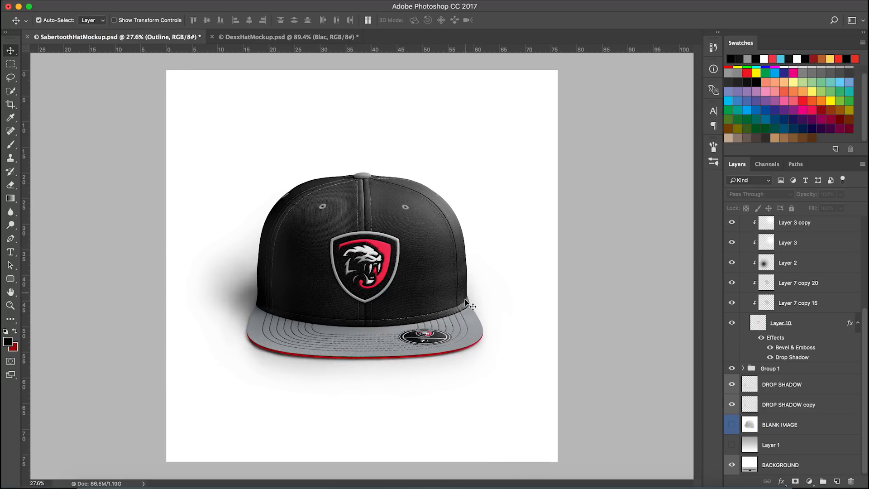
Hide the outline and color logo groups and show the Outline and colorr groups, zooming in on the patch
scroll(446, 334, "up", 1)
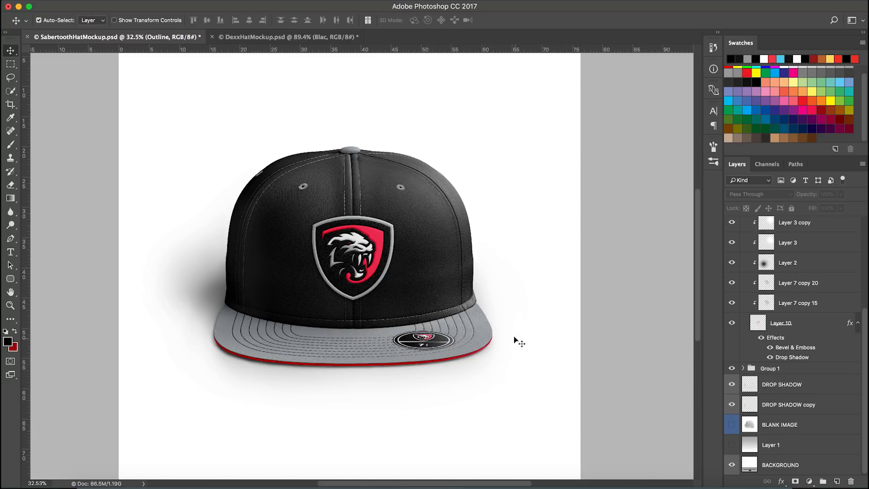
scroll(453, 235, "up", 2)
scroll(819, 290, "up", 5)
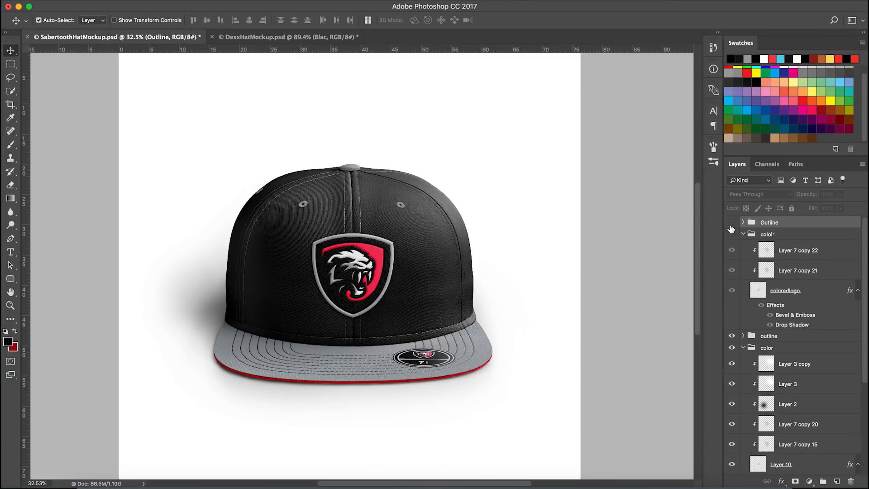
left_click_drag(733, 337, 733, 348)
left_click_drag(733, 237, 733, 222)
scroll(359, 297, "up", 5)
scroll(360, 296, "up", 4)
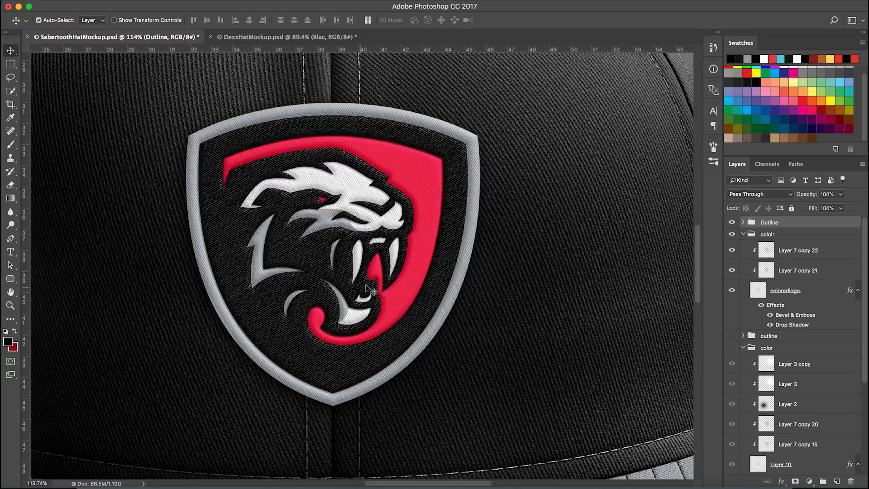
Duplicate Layer 14 inside the Outline group and clip the copy to the layers below
left_click(744, 222)
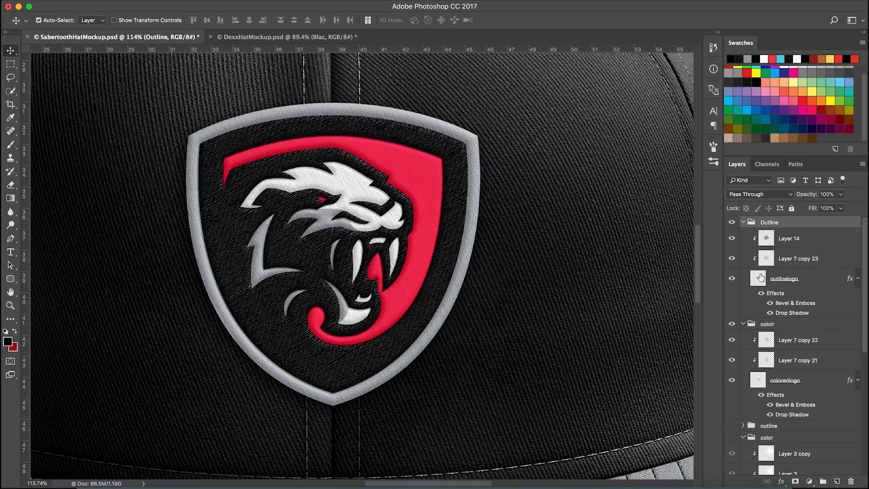
left_click(788, 240)
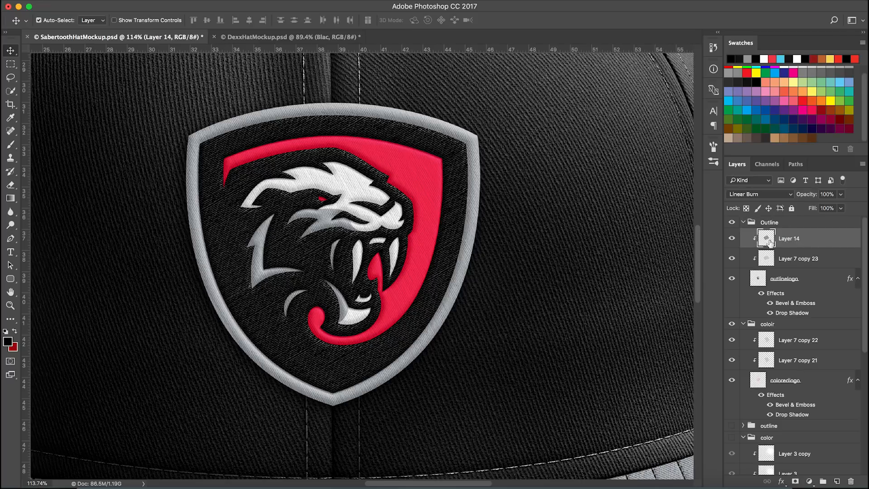
left_click(732, 240)
left_click(732, 240)
left_click_drag(814, 236, 819, 236)
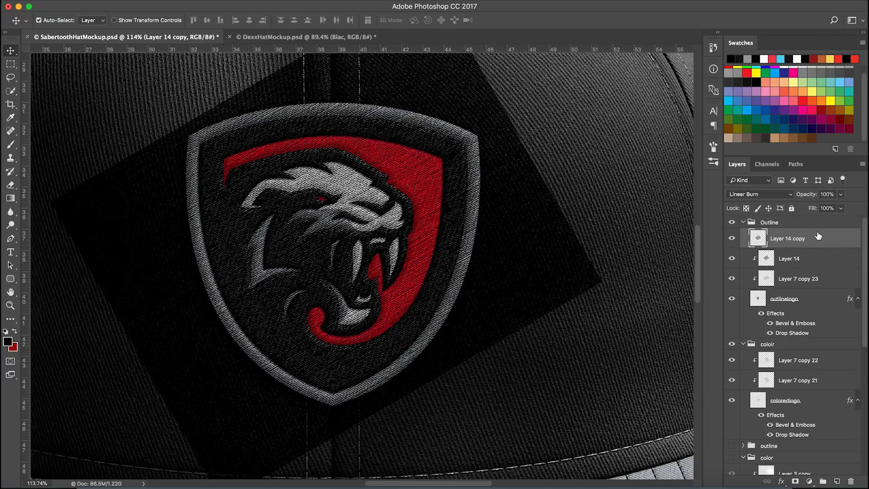
left_click(795, 245, "alt")
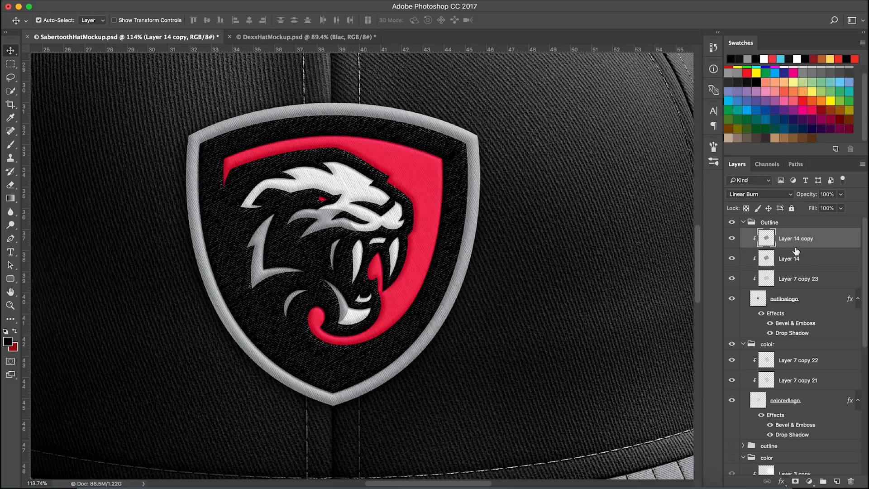
Set the opacity of Layer 14 copy to 50%
scroll(452, 319, "down", 3)
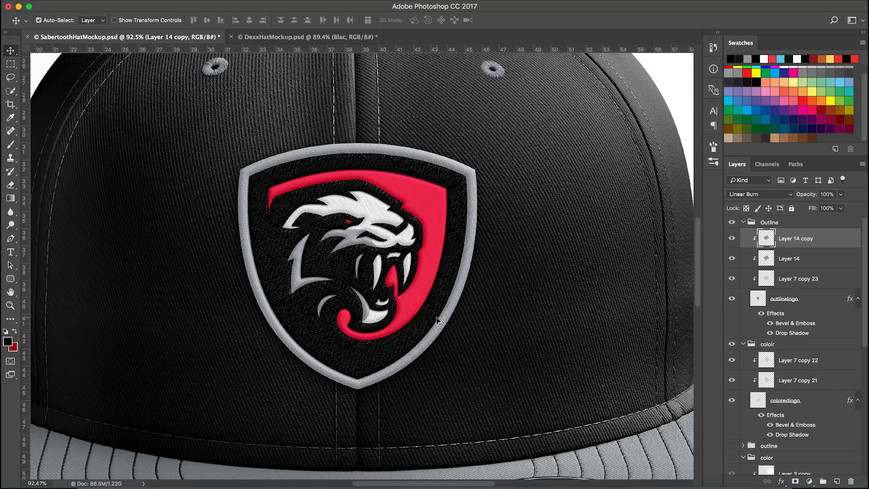
scroll(439, 317, "up", 3)
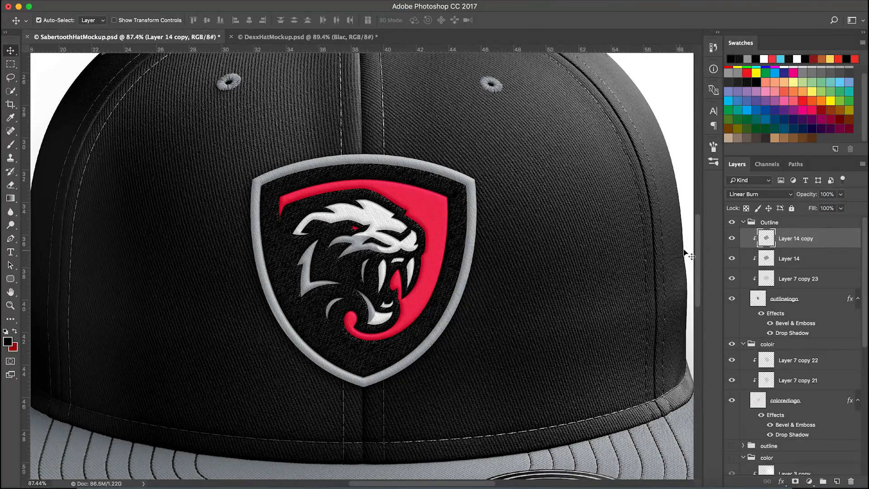
left_click(827, 194)
type("25")
double_click(825, 195)
type("35")
double_click(825, 196)
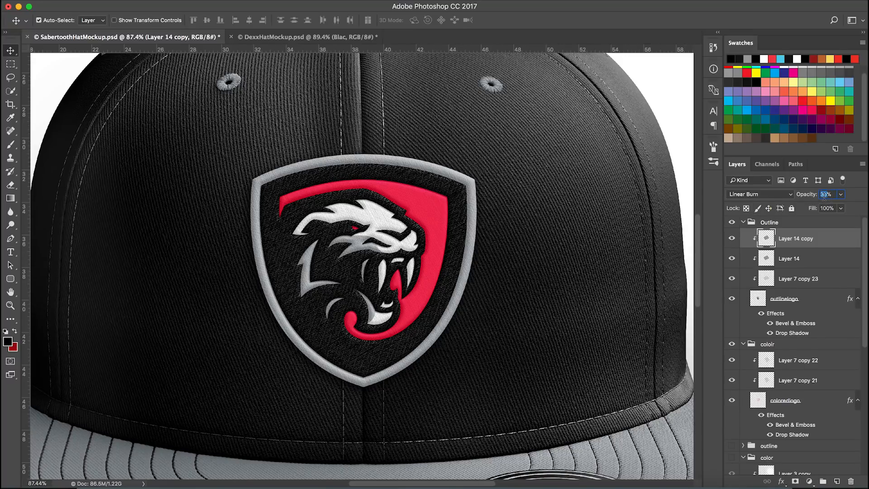
Collapse the Outline group, add a new layer above it and make it a clipping mask
scroll(492, 270, "down", 10)
scroll(374, 284, "up", 5)
scroll(374, 285, "up", 5)
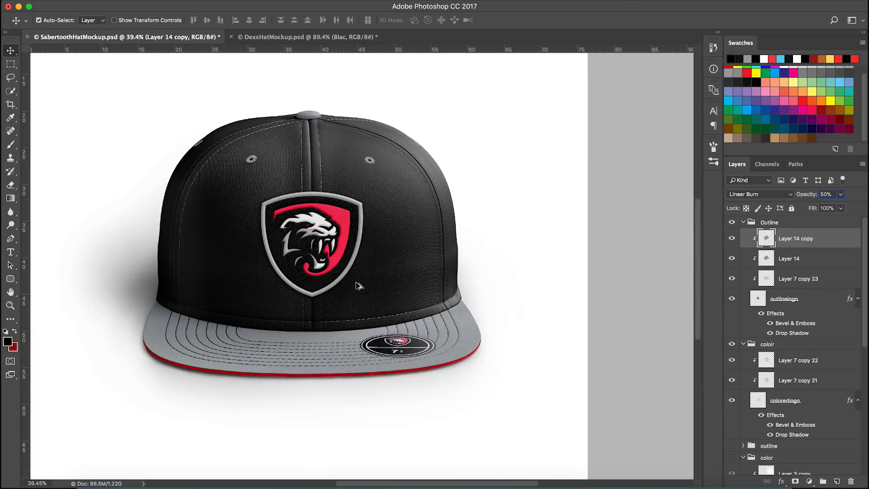
scroll(417, 288, "down", 2)
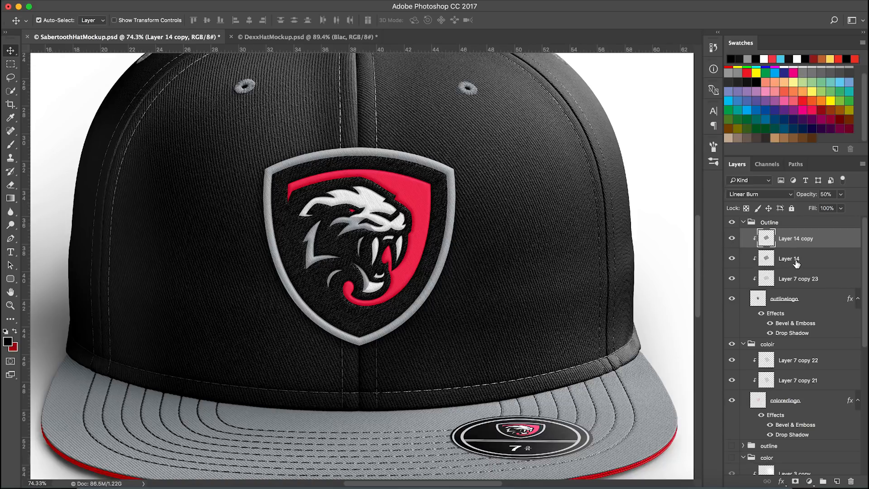
scroll(785, 368, "down", 3)
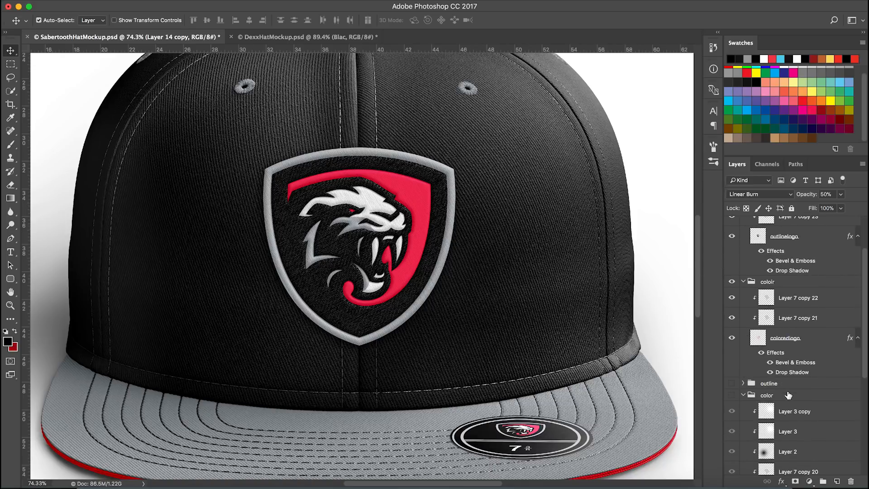
scroll(785, 374, "up", 3)
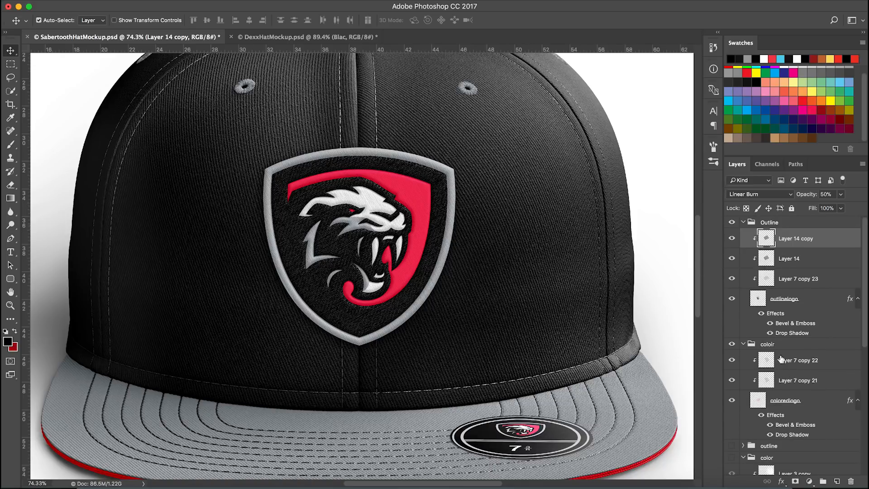
left_click(743, 223)
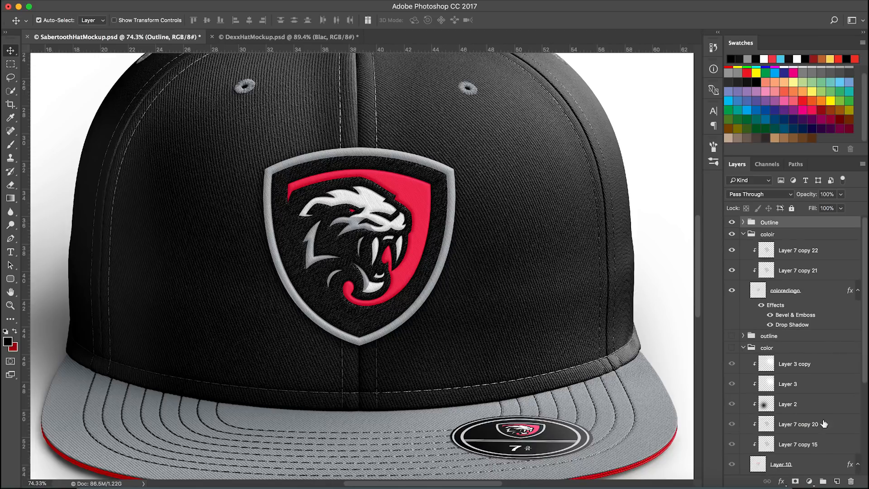
left_click(836, 482)
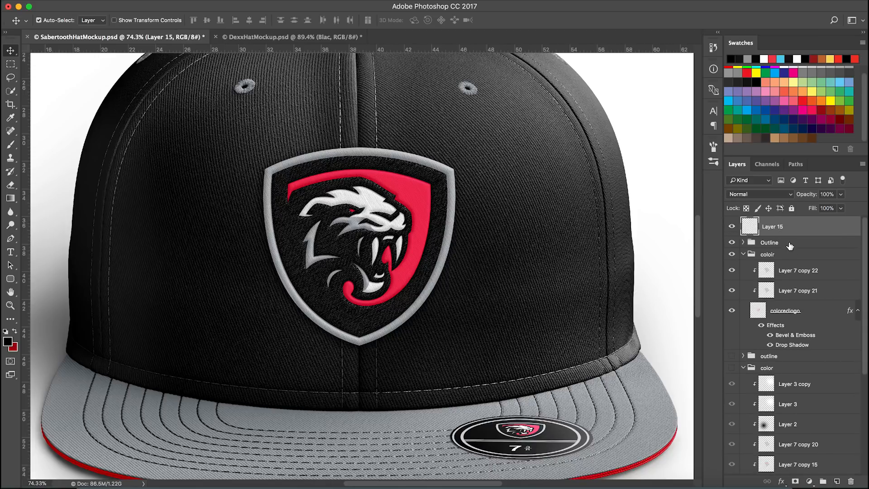
right_click(802, 233)
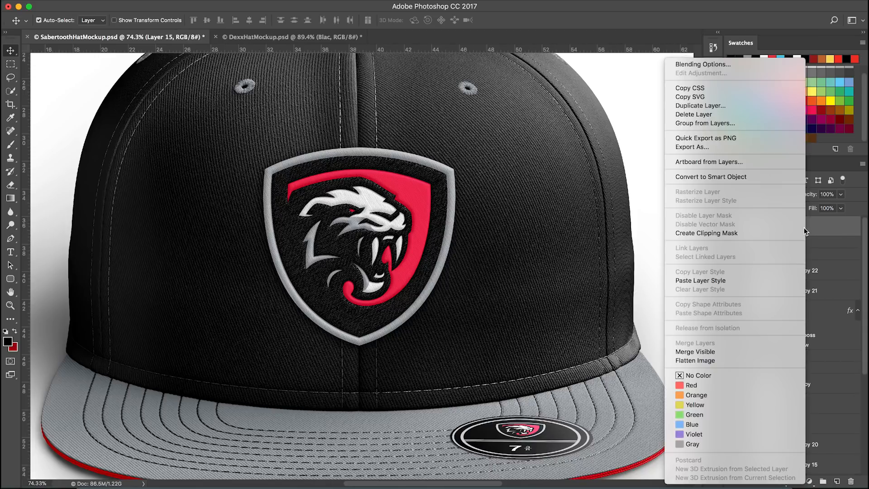
left_click(765, 232)
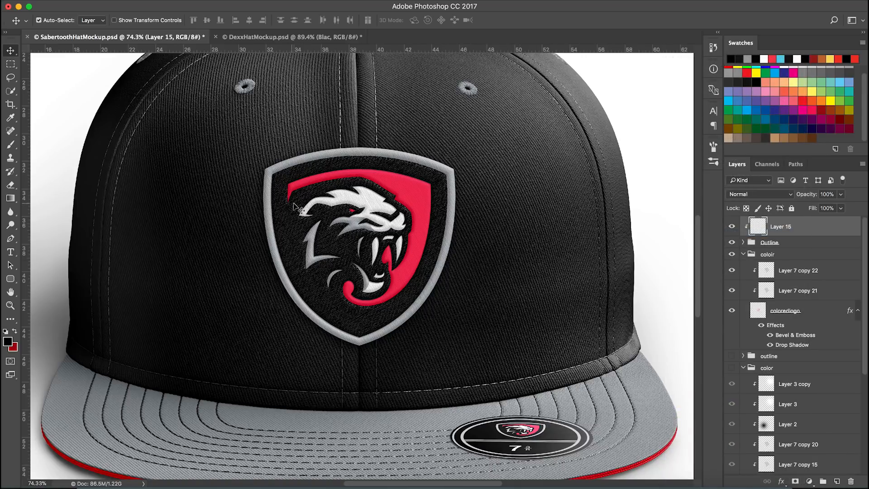
Paint a large soft white stroke over the upper hat on the new layer with the Brush tool
key("b")
scroll(797, 112, "up", 1)
left_click(789, 71)
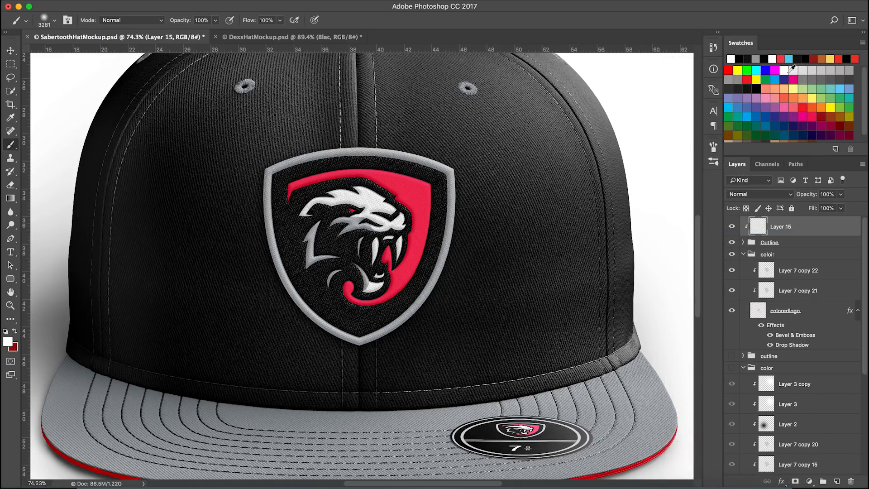
scroll(389, 304, "down", 5)
scroll(432, 247, "up", 2)
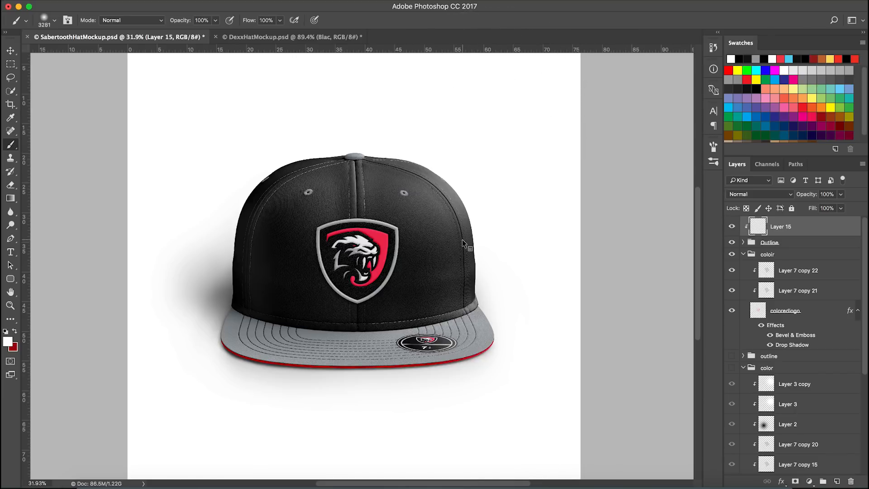
mouse_move(383, 223)
left_mouse_down()
mouse_move(512, 229)
mouse_move(430, 218)
mouse_move(409, 145)
mouse_move(420, 295)
mouse_move(422, 106)
mouse_move(435, 232)
mouse_move(528, 248)
left_mouse_up()
scroll(393, 259, "down", 4)
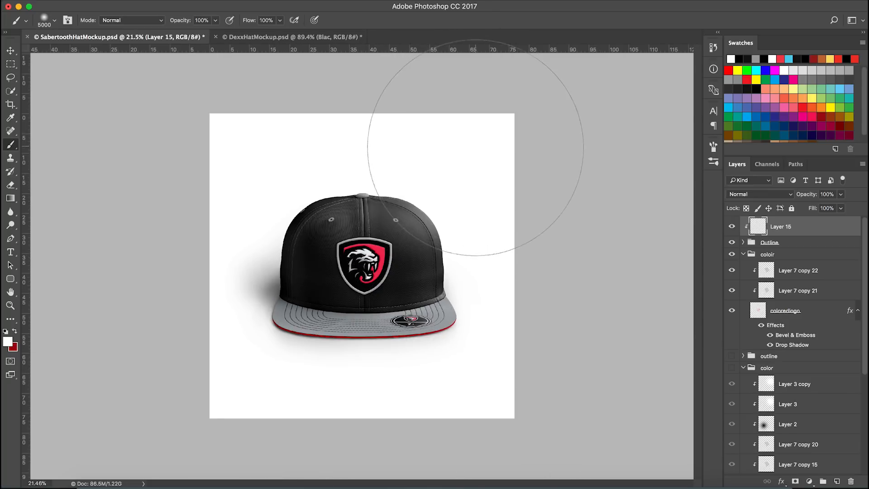
left_click_drag(405, 262, 442, 268)
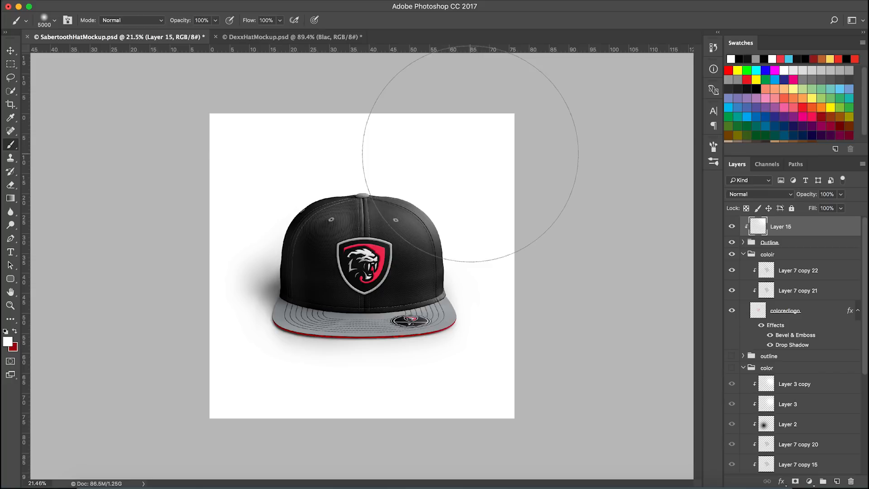
Set Layer 15's opacity to 15%
scroll(446, 170, "up", 3)
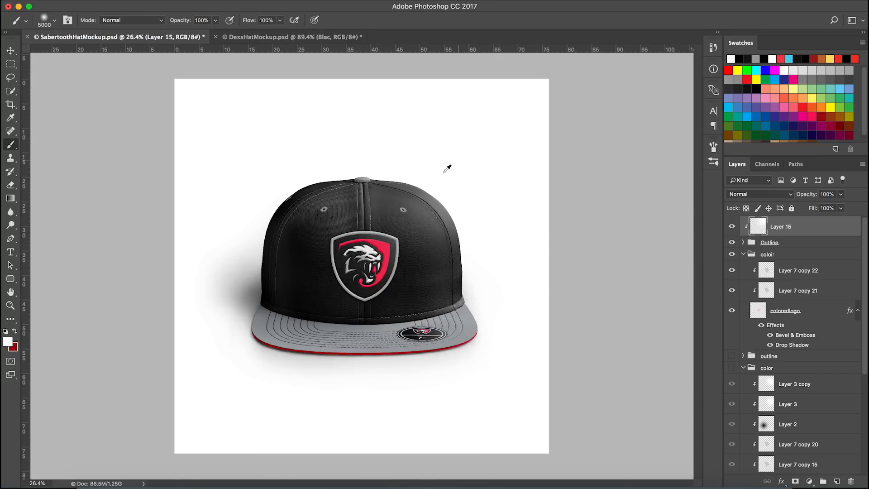
scroll(410, 274, "up", 3)
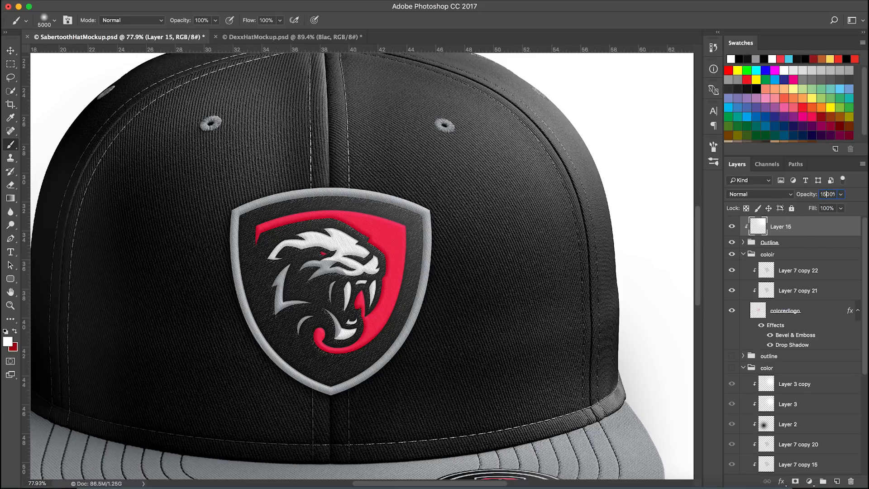
type("5")
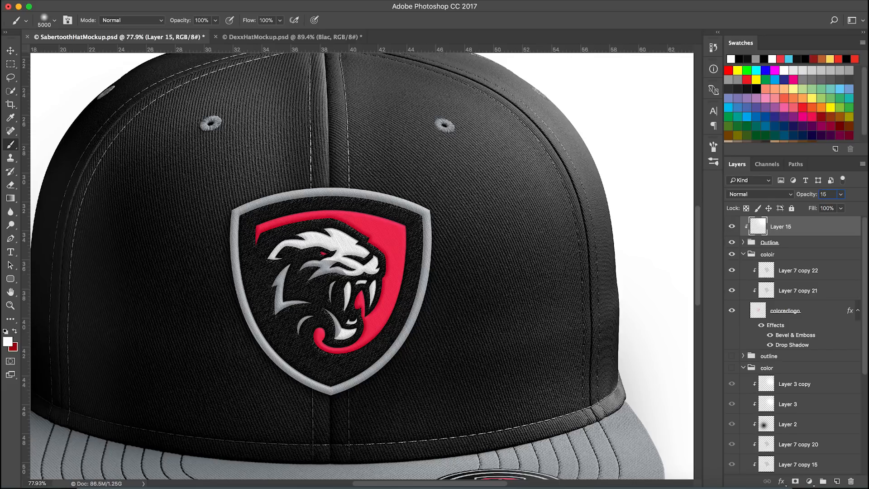
Duplicate Layer 15 and set the copy's blend mode to Overlay
double_click(824, 195)
left_click_drag(806, 225, 813, 225)
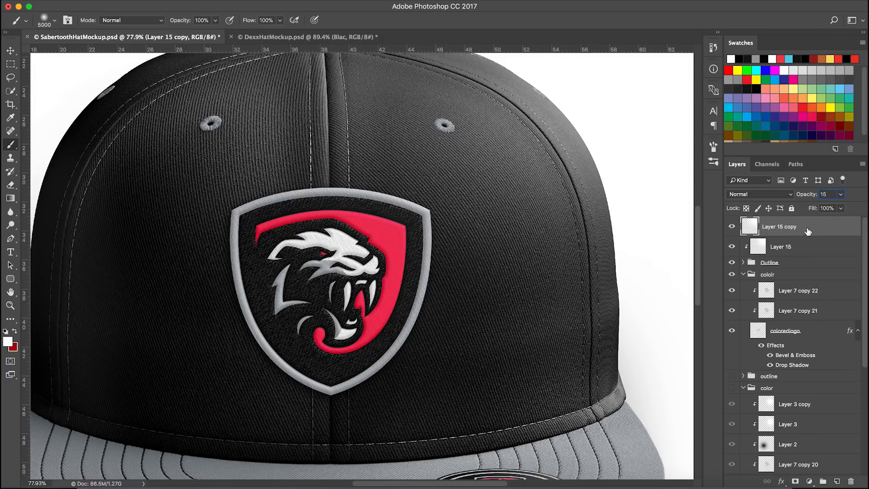
key("Return")
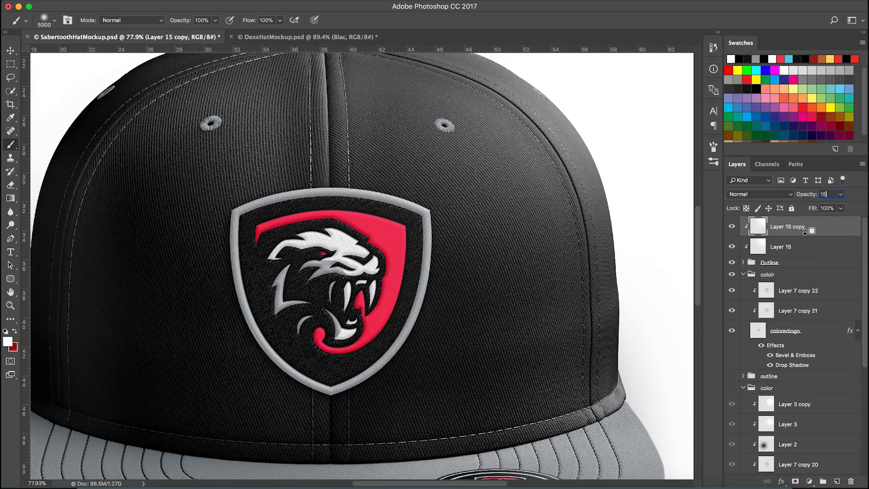
left_click(771, 195)
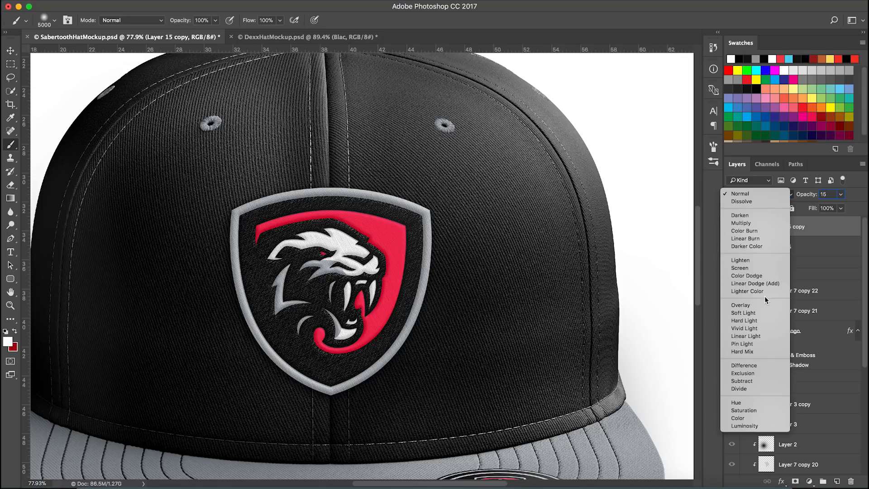
left_click(763, 304)
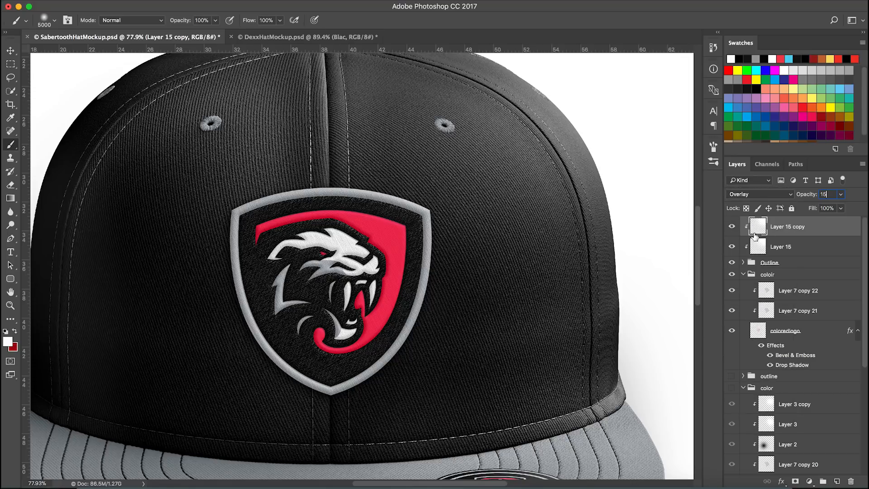
Erase Layer 15's white paint over the lower front of the hat with a large Eraser
left_click(732, 227)
left_click(733, 233)
left_click(800, 249)
key("e")
scroll(389, 318, "down", 5)
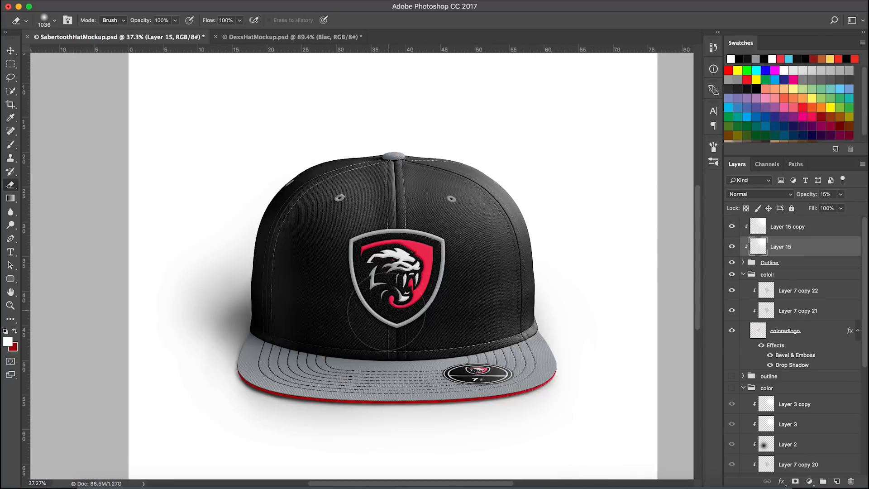
mouse_move(390, 325)
left_mouse_down("ctrl+alt")
mouse_move(417, 328)
mouse_move(402, 328)
left_mouse_up("ctrl+alt")
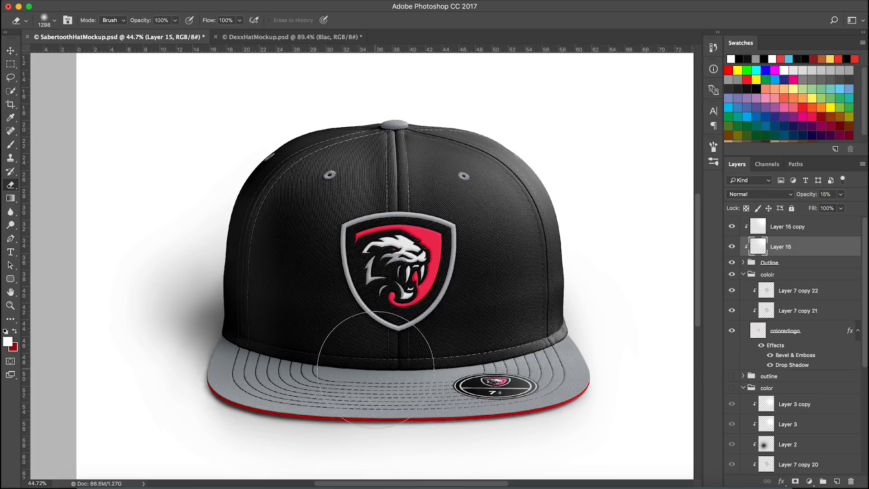
left_click_drag(369, 365, 385, 364, "ctrl+alt")
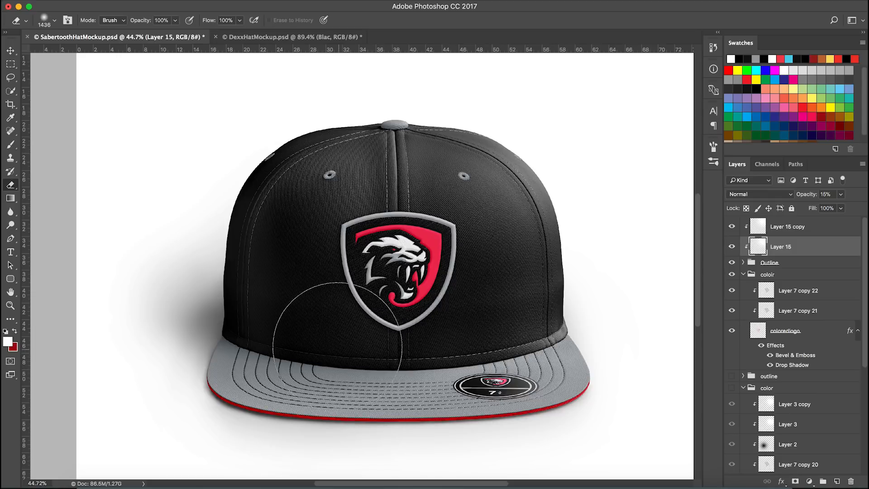
Erase part of Layer 15 copy near the logo, then toggle its visibility to compare
left_click(805, 227)
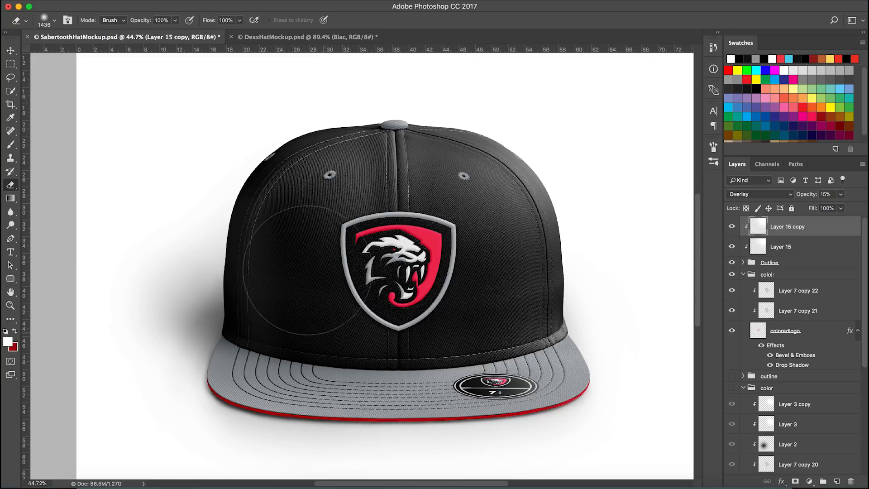
scroll(354, 350, "up", 8)
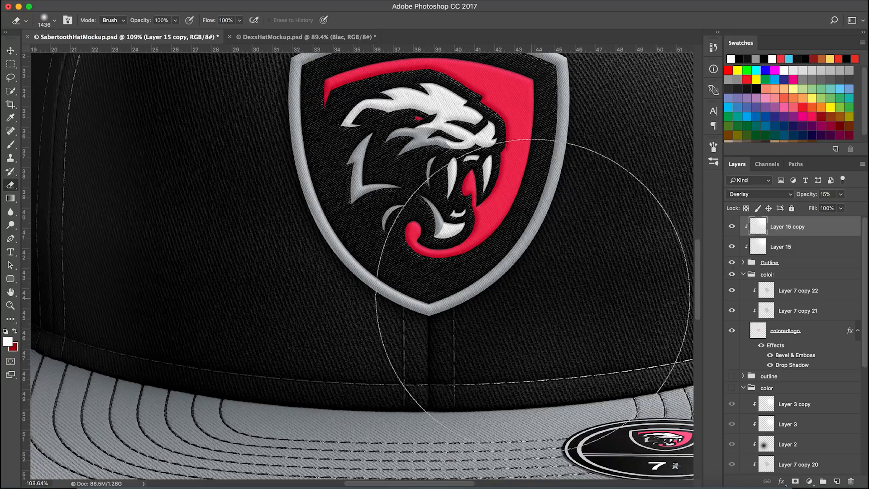
left_click_drag(481, 313, 435, 362)
left_click(732, 227)
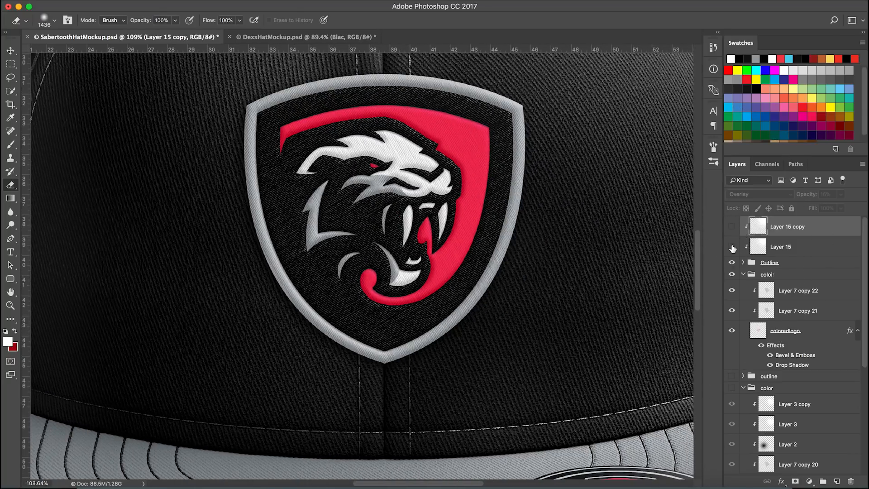
left_click(732, 226)
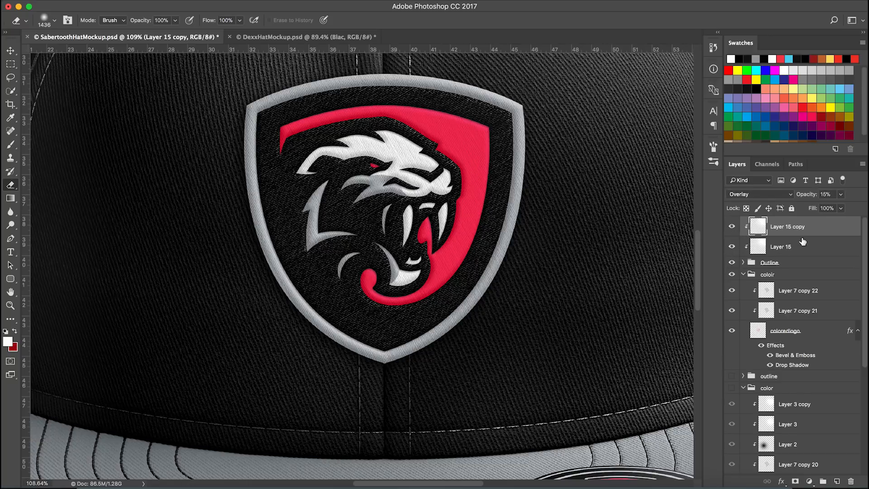
Pick black as the foreground color and switch to the Brush tool for painting a shadow
left_click(826, 265)
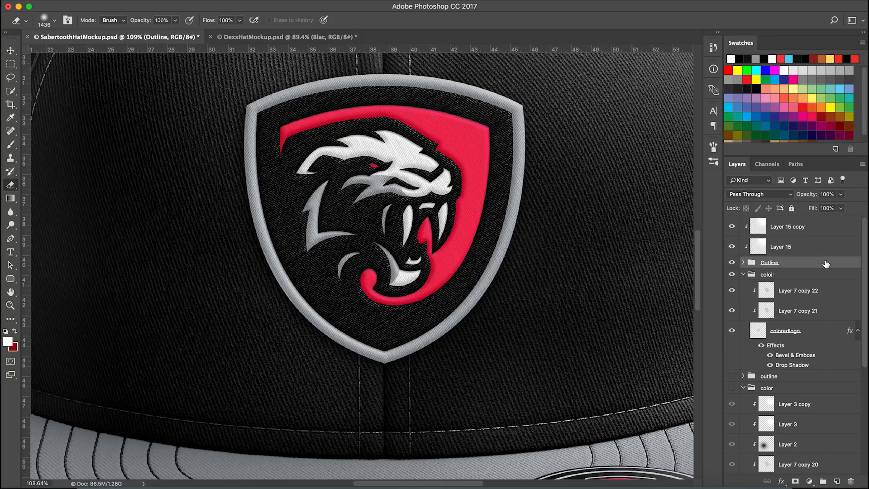
scroll(478, 268, "down", 3)
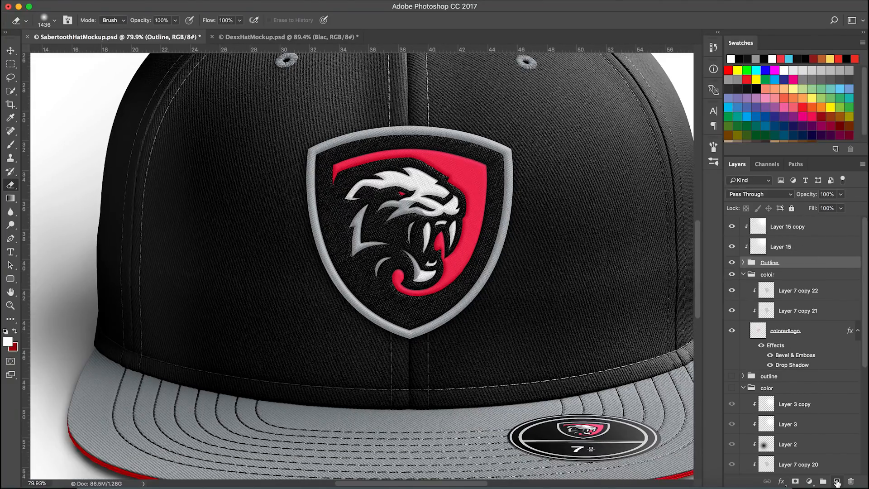
left_click(838, 482)
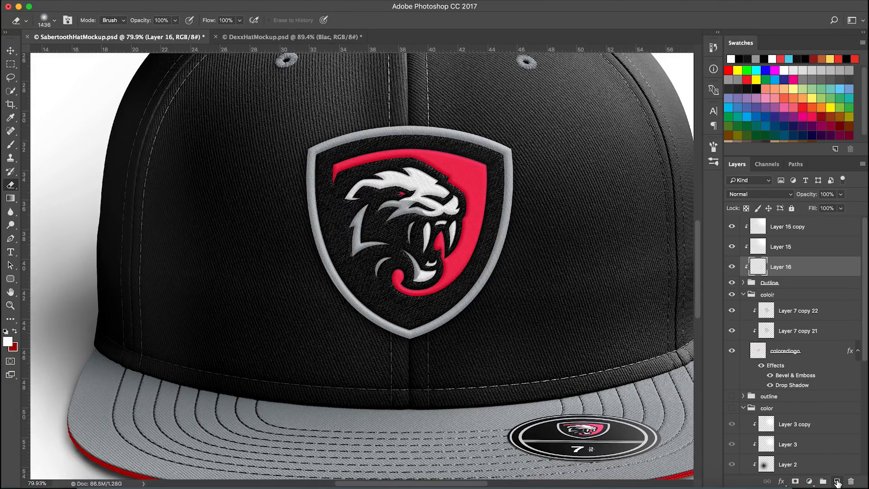
left_click(792, 283)
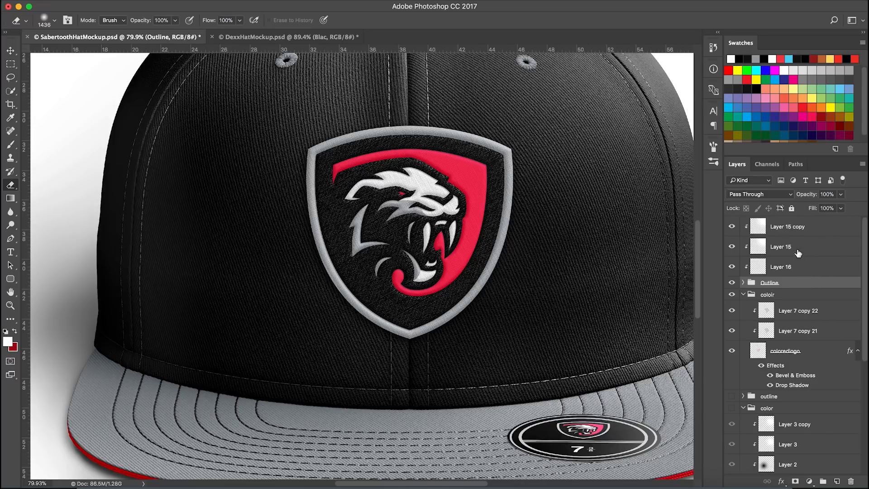
left_click(757, 89)
key("b")
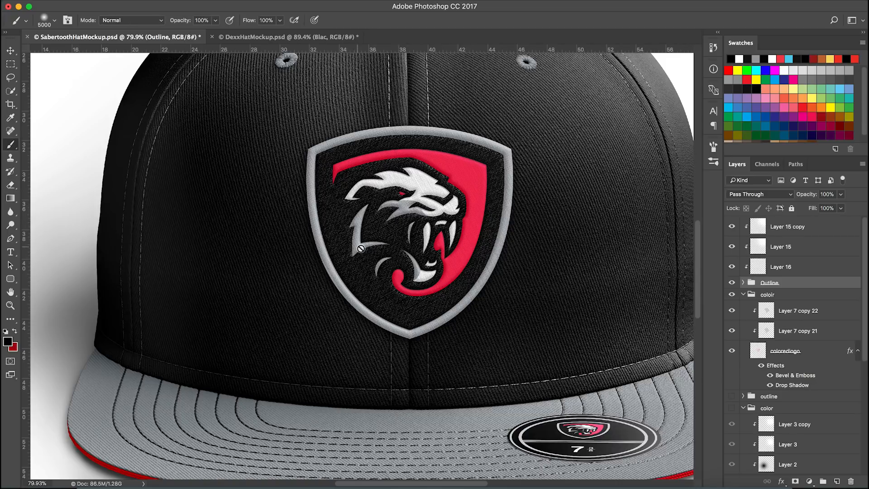
left_click(800, 270)
double_click(790, 268)
type("shad")
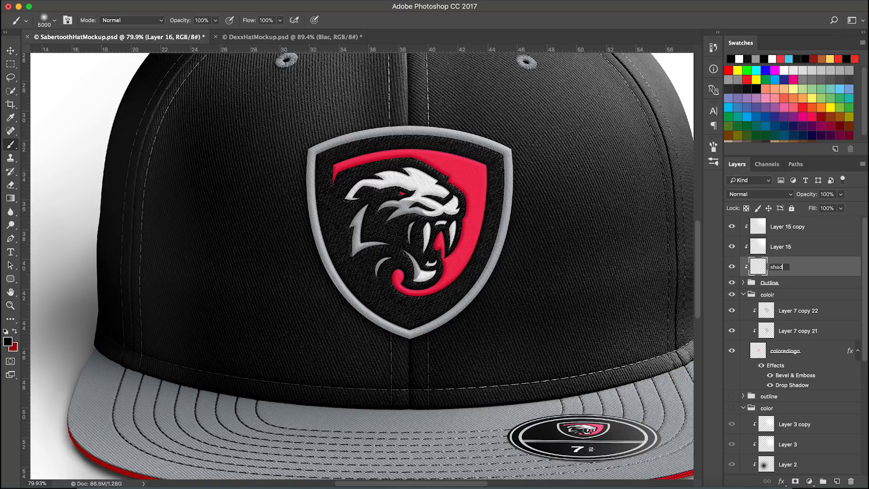
type("owlayer")
key("Return")
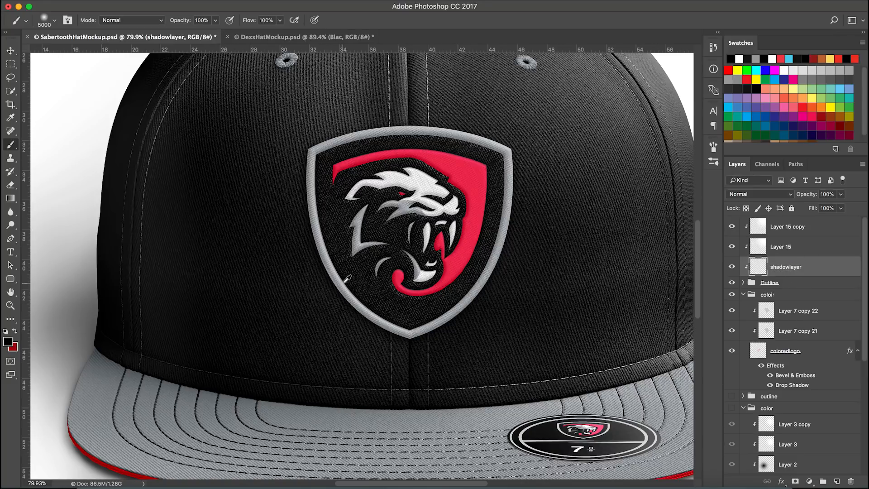
scroll(344, 283, "down", 8)
left_click_drag(377, 300, 216, 315)
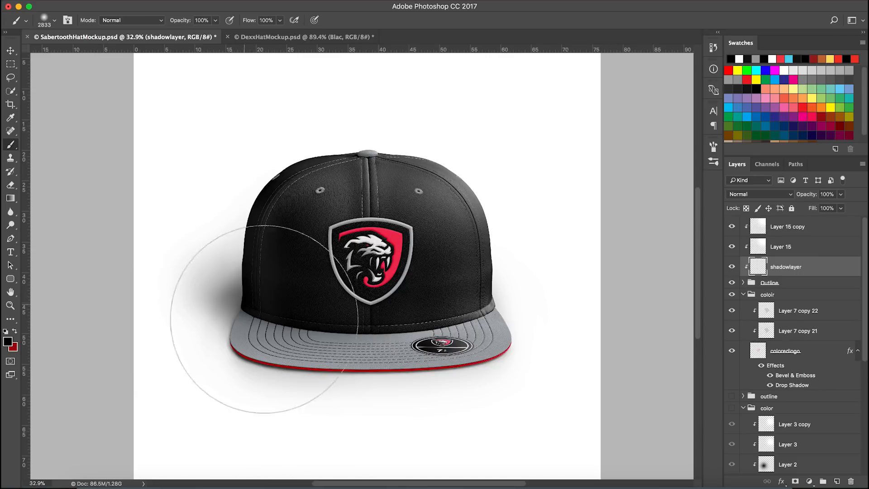
left_click(253, 306)
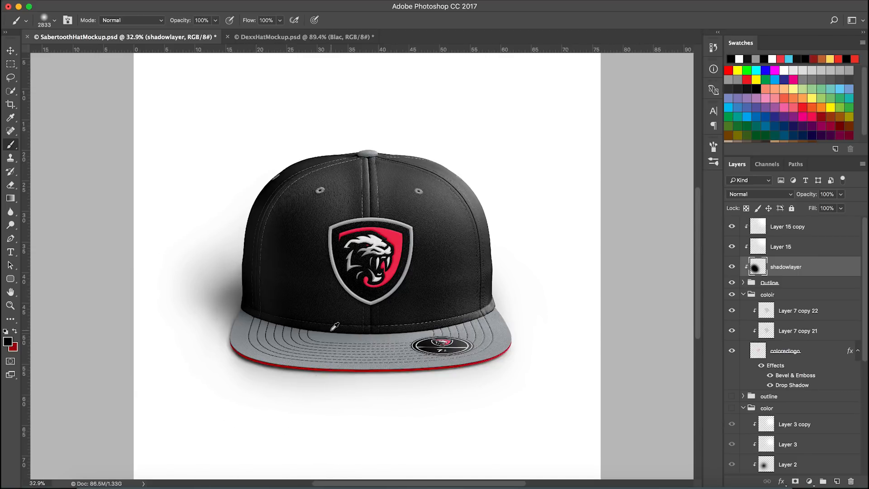
scroll(335, 327, "up", 3)
left_click_drag(826, 266, 816, 219)
right_click(823, 231)
left_click(770, 233)
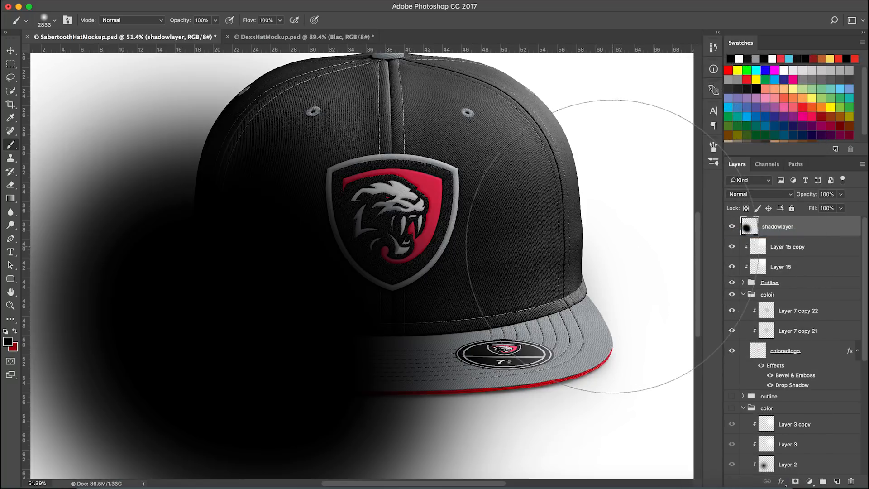
left_click(732, 228)
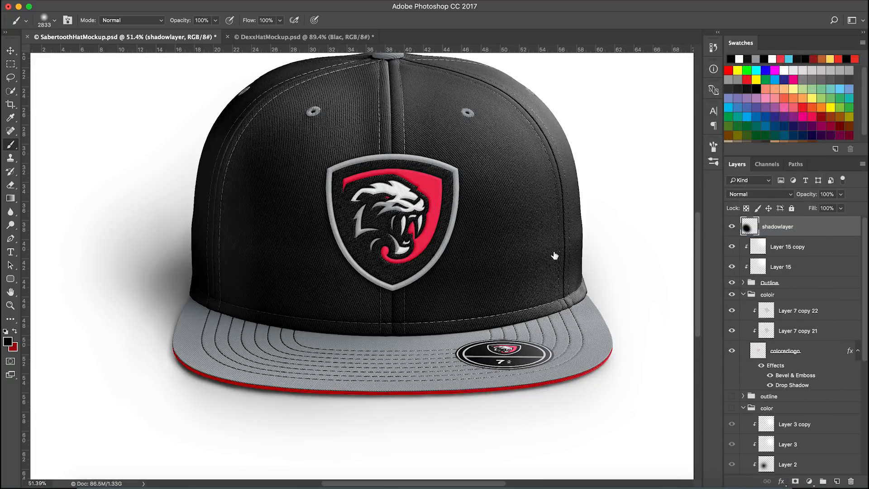
left_click(732, 227)
scroll(350, 268, "down", 1)
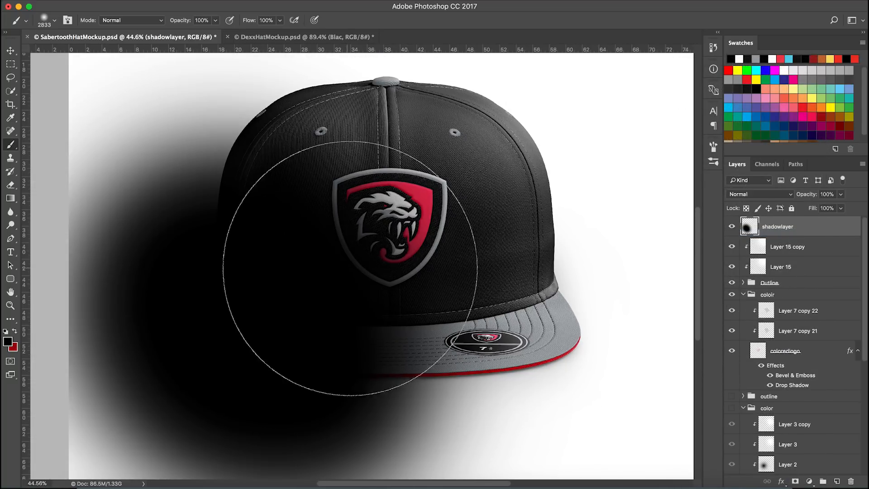
left_click(852, 481)
Add a new layer on top and paint a large black soft stroke over the hat's lower left side
left_click(835, 484)
scroll(409, 317, "down", 2)
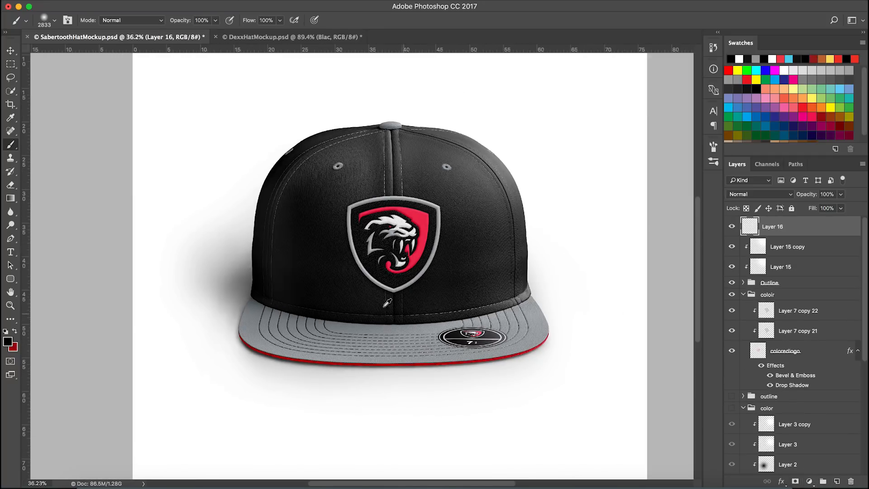
left_click_drag(291, 437, 223, 297)
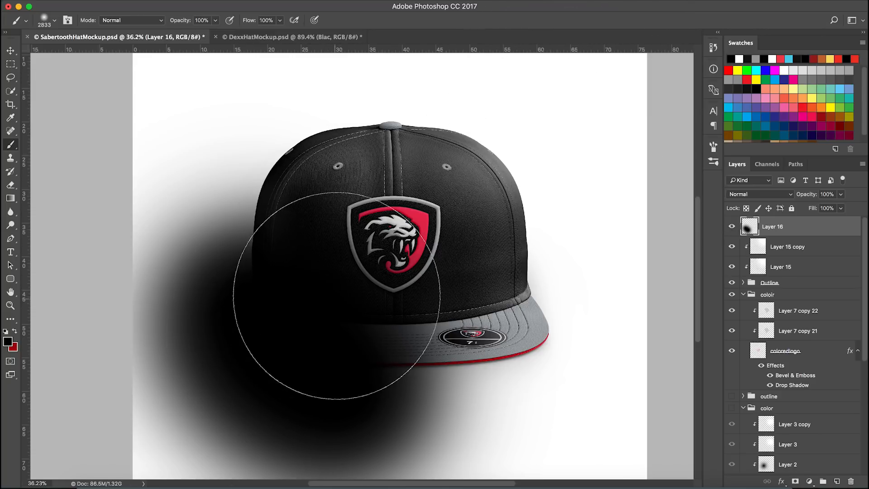
Make Layer 16 a clipping mask and move it beneath Layer 15
right_click(785, 232)
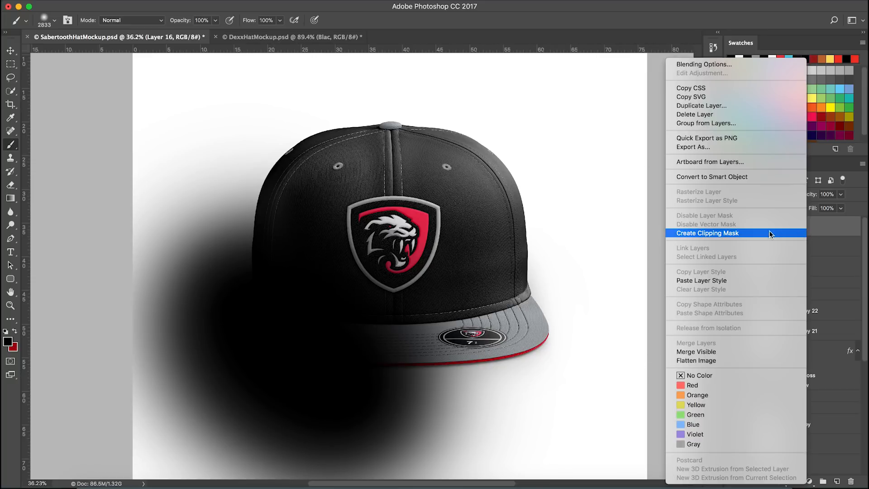
left_click(769, 234)
left_click_drag(807, 230, 799, 271)
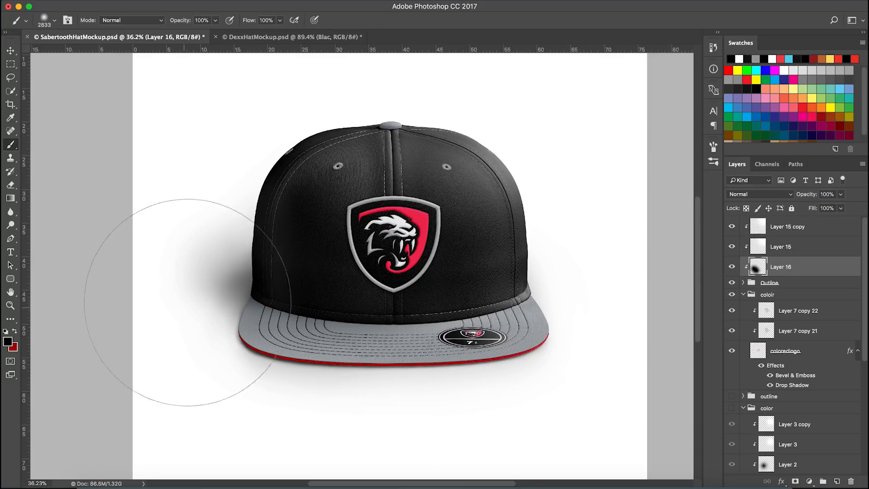
Set Layer 16's blend mode to Overlay and its opacity to 50%, toggling its visibility to compare
scroll(354, 369, "up", 6)
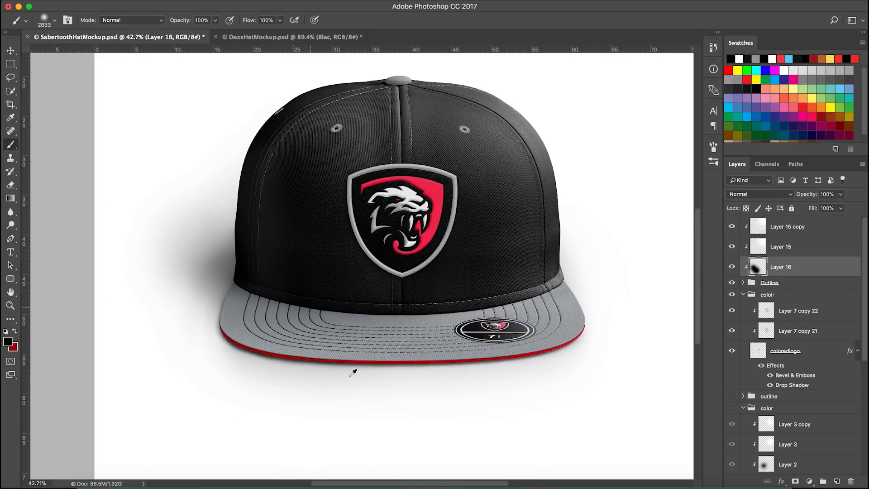
left_click_drag(403, 225, 384, 277)
scroll(402, 247, "up", 6)
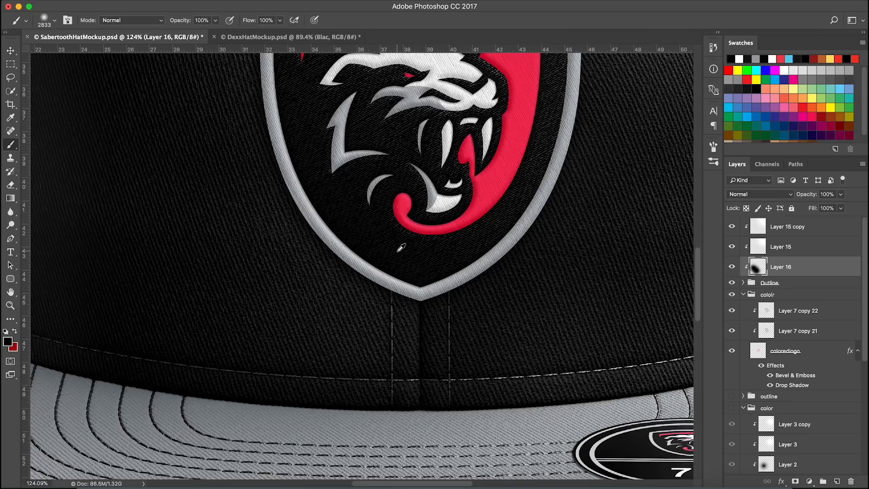
left_click_drag(443, 207, 410, 306)
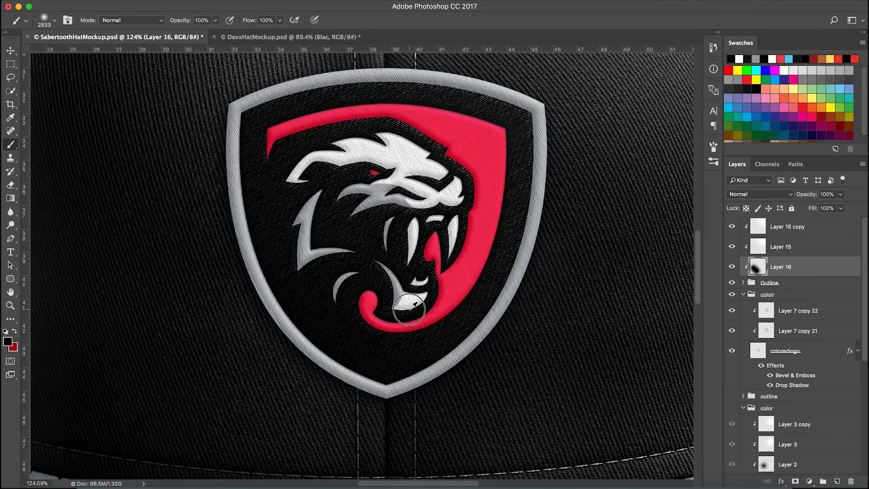
left_click(768, 196)
scroll(757, 295, "down", 2)
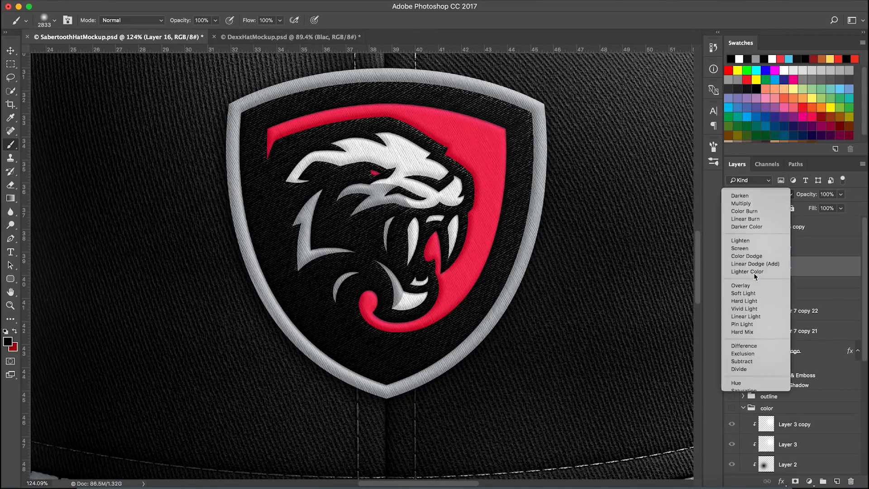
left_click(743, 285)
left_click(732, 268)
left_click(732, 268)
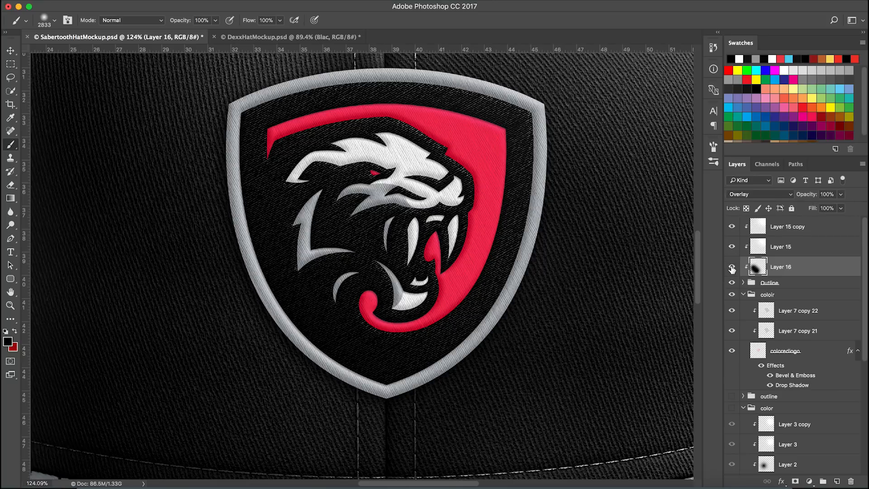
left_click(827, 194)
scroll(493, 267, "down", 4)
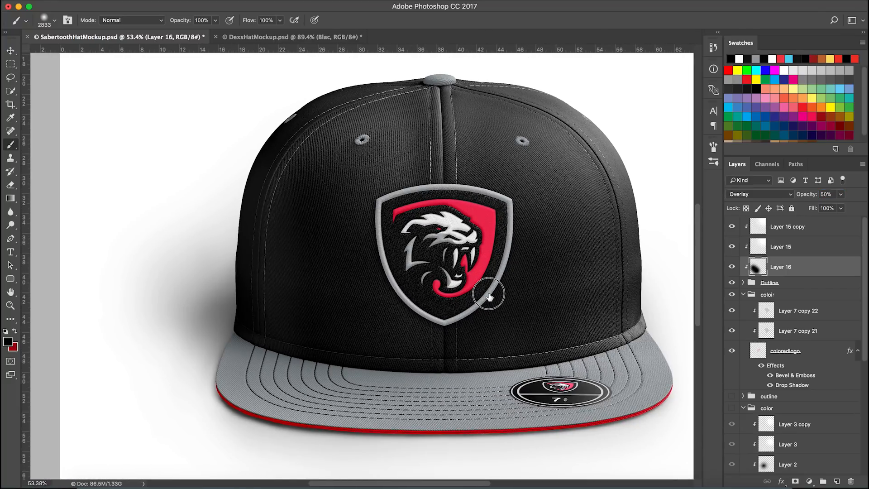
Shrink the brush and set Layer 15 copy's opacity to 50%
scroll(489, 283, "right", 3)
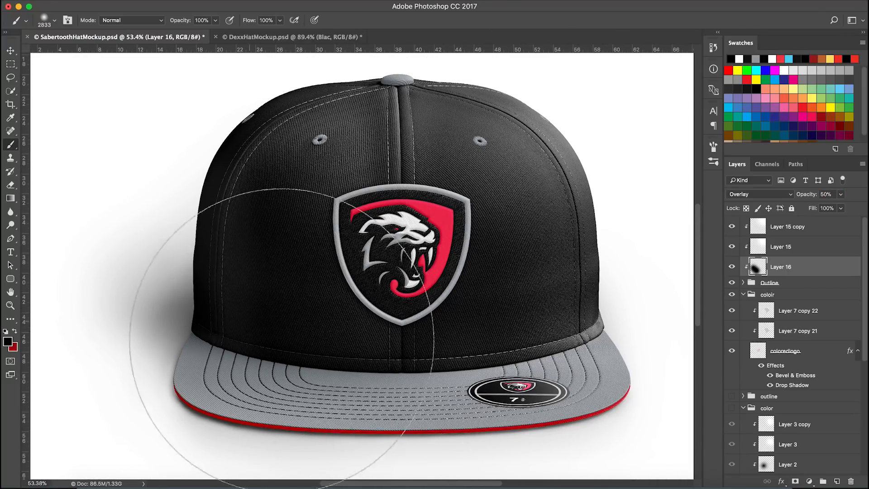
left_click_drag(355, 327, 127, 332)
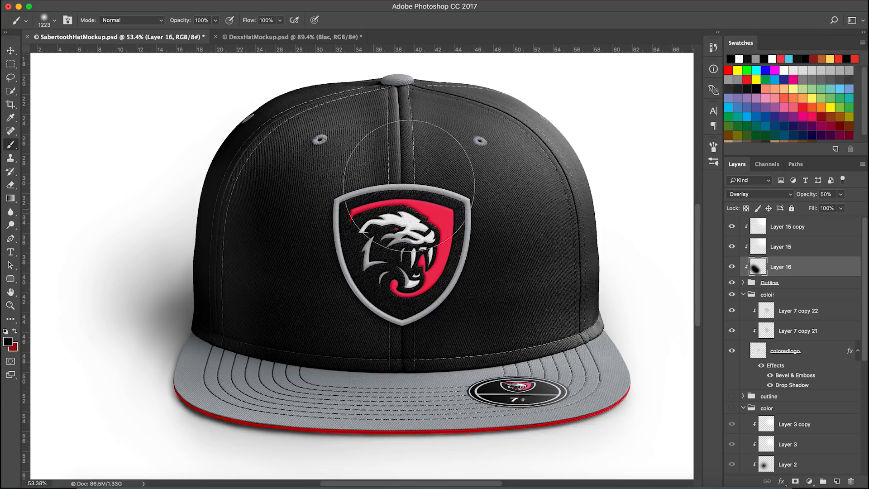
left_click(816, 233)
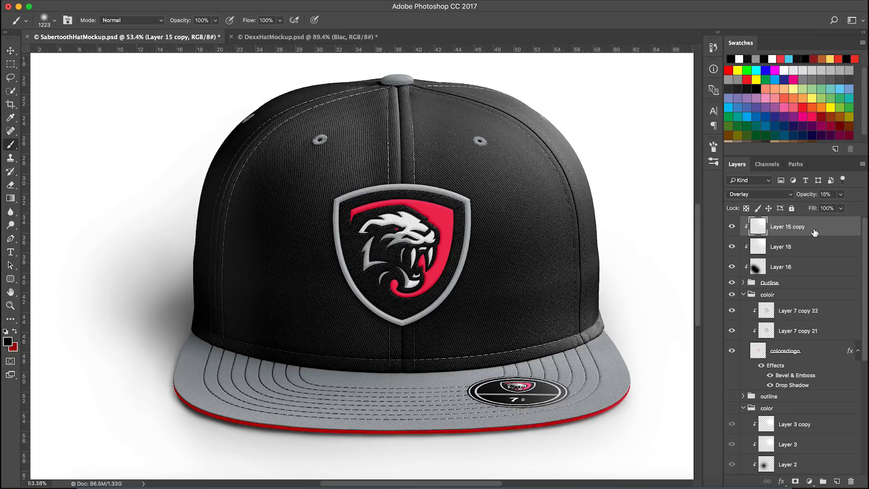
left_click_drag(800, 197, 831, 195)
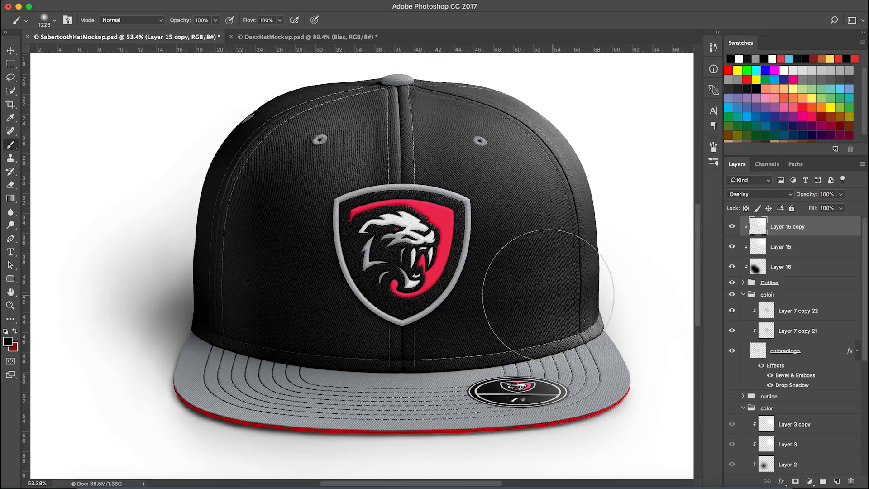
scroll(502, 301, "down", 2)
scroll(521, 295, "up", 1)
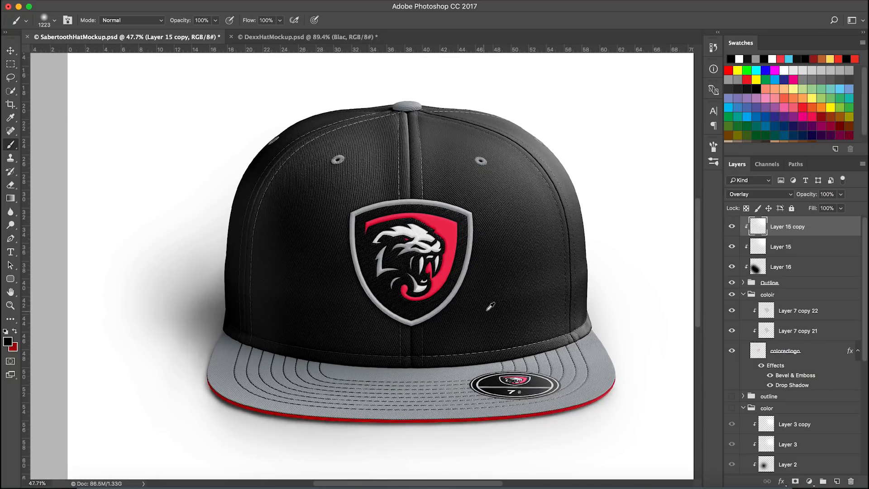
left_click(805, 246)
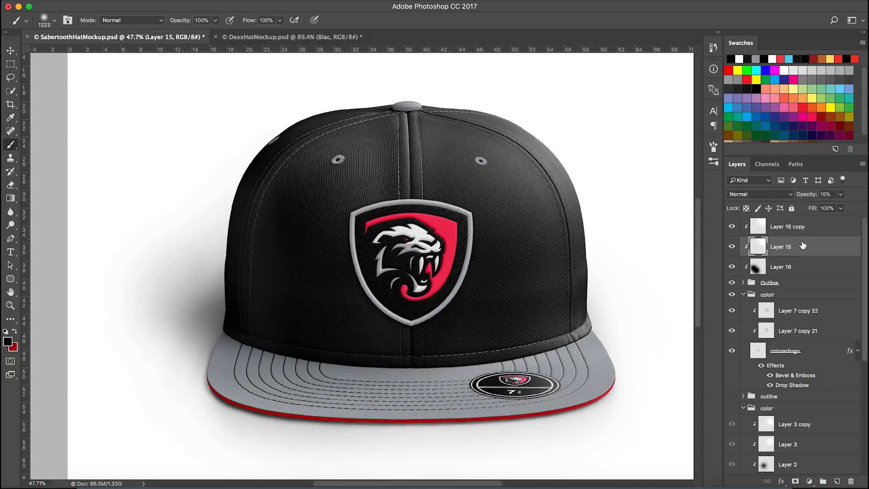
scroll(562, 244, "up", 3)
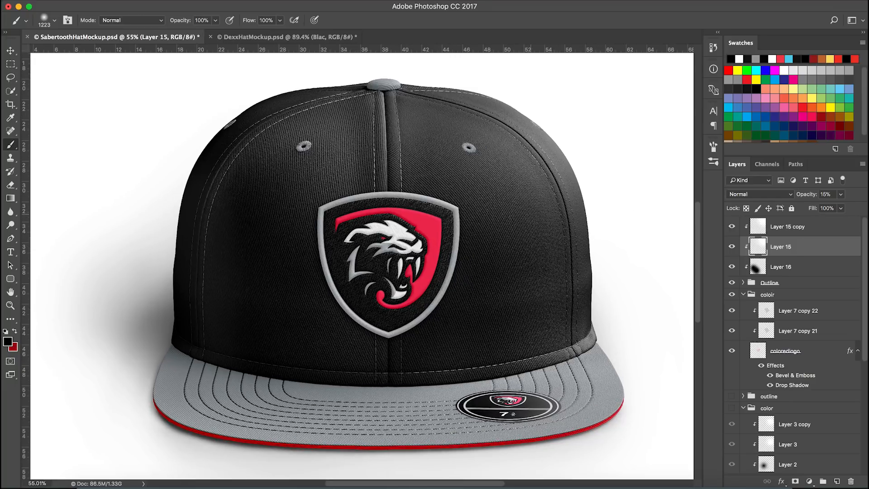
left_click(825, 195)
right_click(824, 195)
key("Escape")
left_click(841, 225)
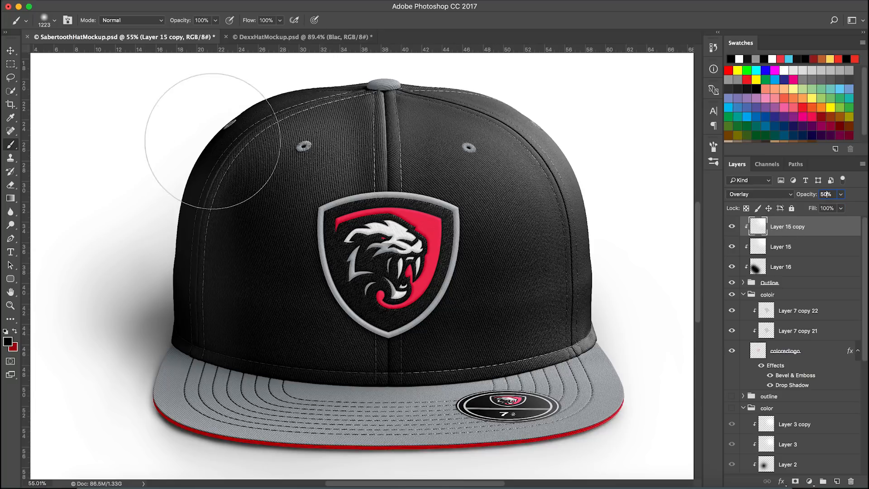
Set Layer 15's opacity to 25% and Layer 15 copy's opacity to 45%
left_click(813, 246)
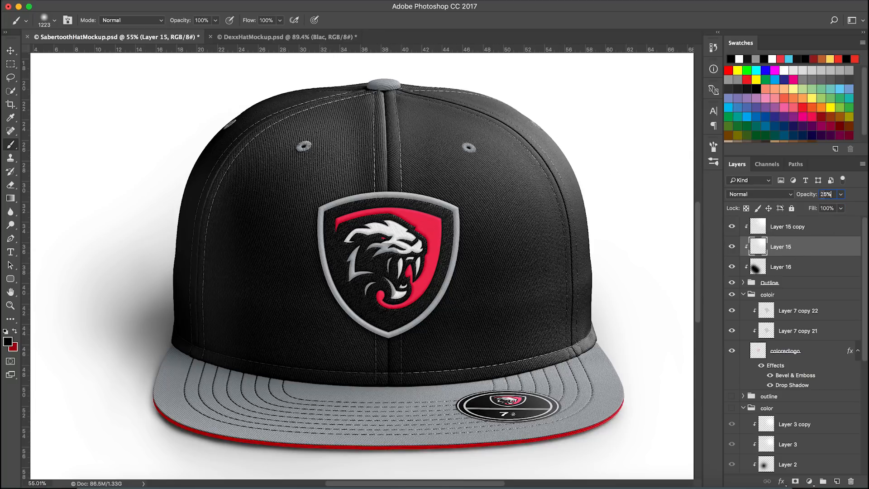
type("35")
left_click(826, 225)
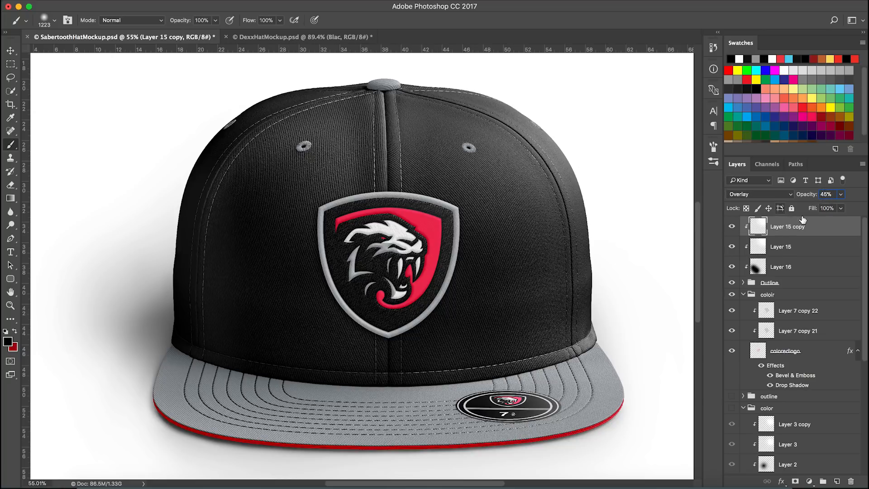
left_click(823, 251)
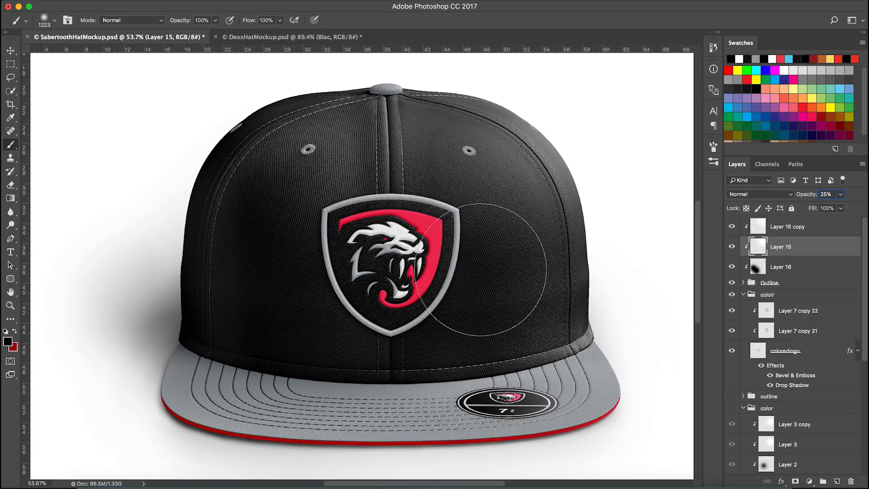
Rename Layer 16 to shadowlayer
scroll(481, 265, "up", 2)
scroll(498, 195, "up", 2)
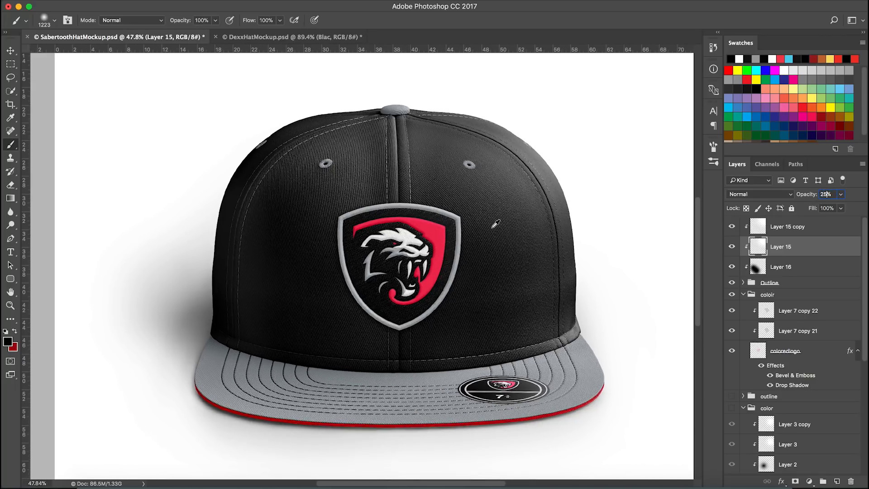
left_click(804, 266)
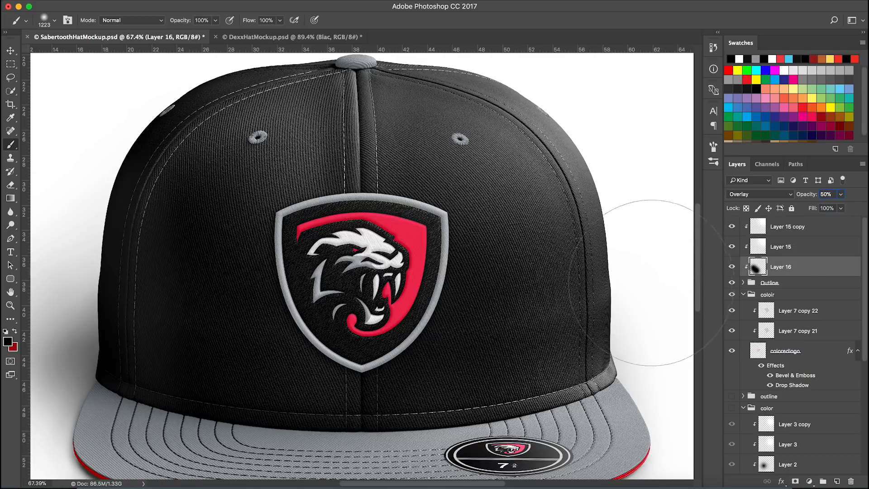
key("s")
key("a")
left_click(863, 2)
left_click(596, 18)
double_click(782, 267)
type("shadowl")
key("Return")
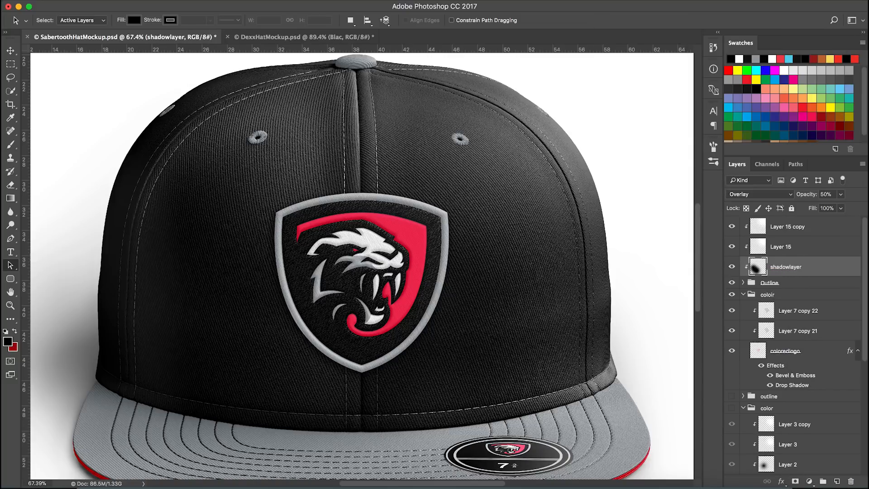
Set shadowlayer's opacity to 35% and switch to the Move tool
left_click(824, 195)
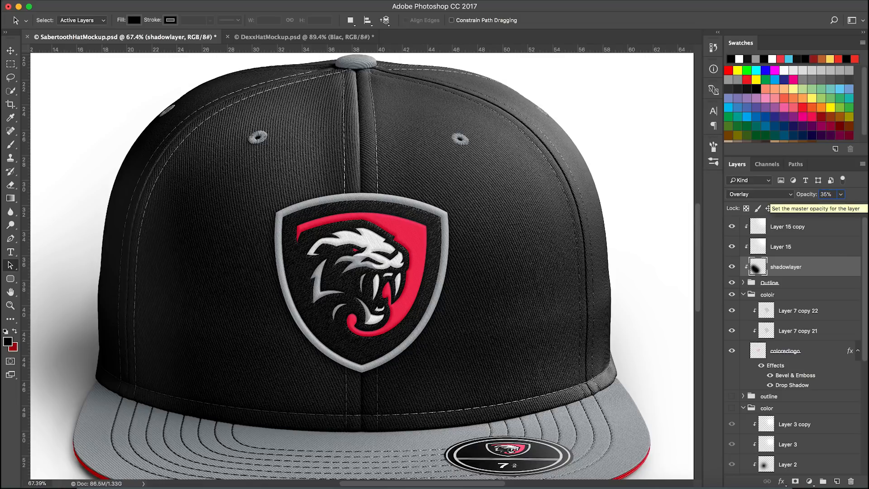
left_click(11, 50)
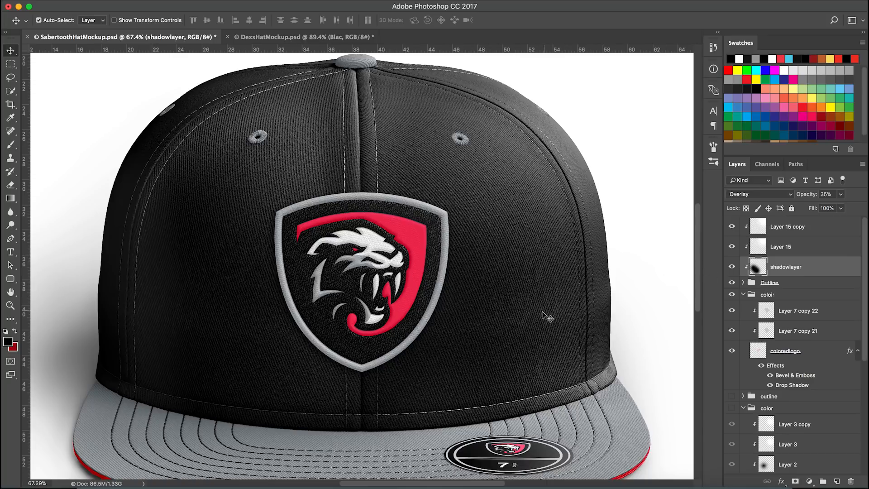
Duplicate Layer 15 copy, Layer 15 and shadowlayer together beneath the Outline group
left_click(817, 233)
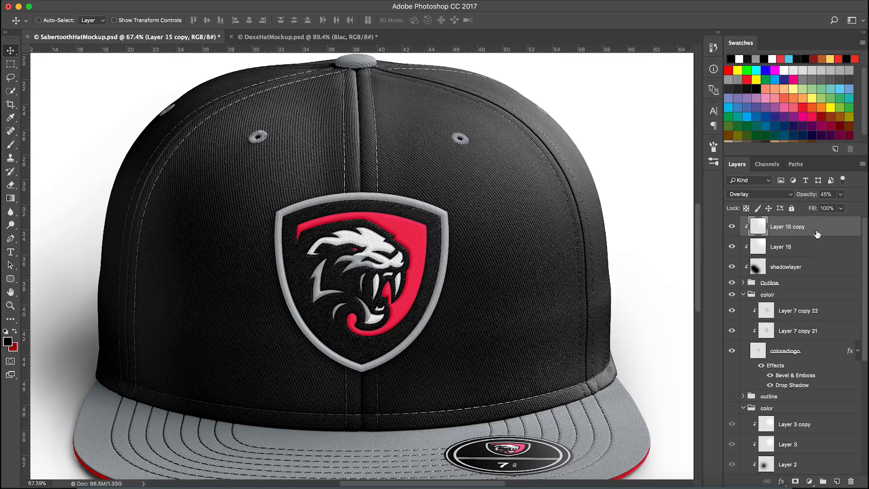
left_click(821, 245, "shift")
left_click(815, 269, "shift")
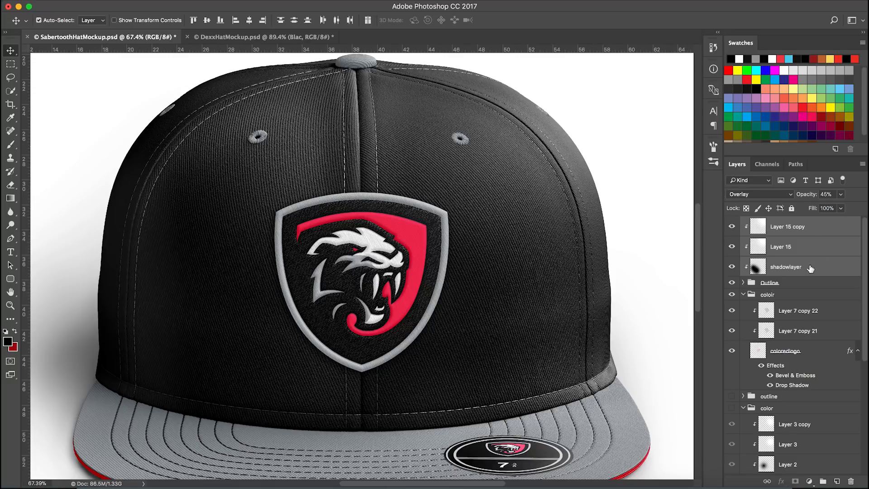
left_click_drag(814, 271, 811, 292)
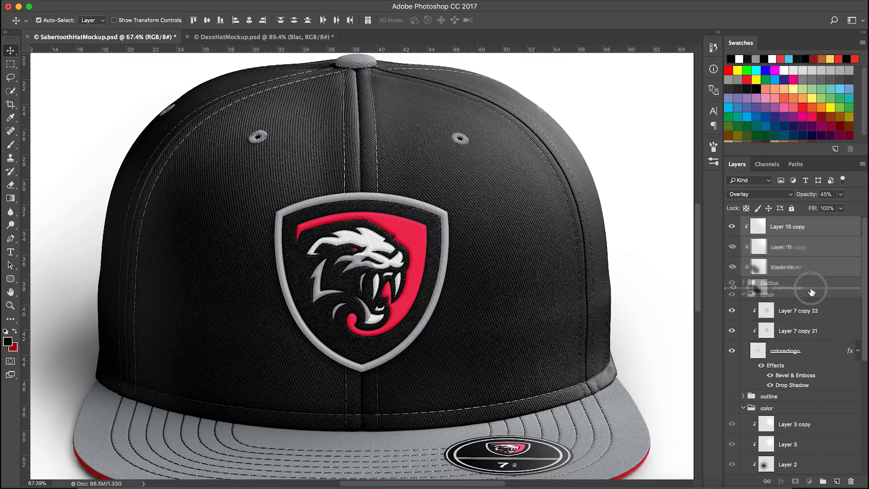
mouse_move(812, 292)
left_mouse_down()
mouse_move(809, 276)
mouse_move(809, 293)
left_mouse_up()
key("ctrl+z")
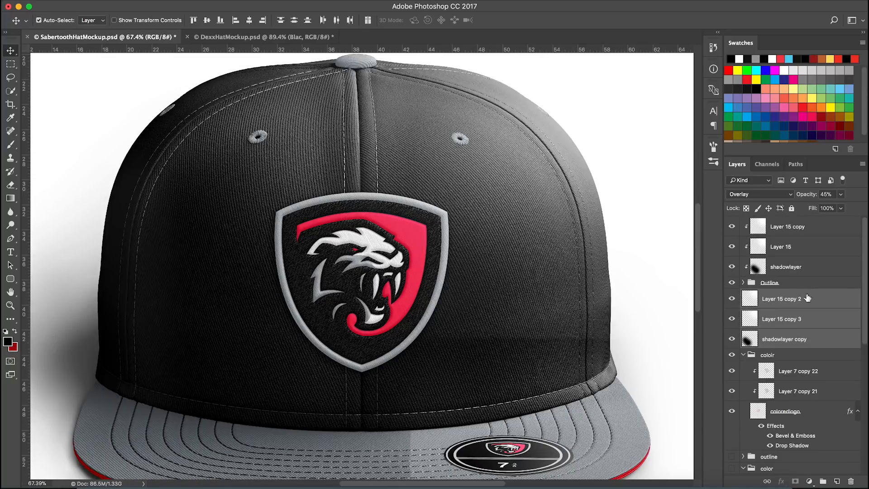
Collapse the colorr group and make the three duplicated layers a clipping mask
left_click(744, 355)
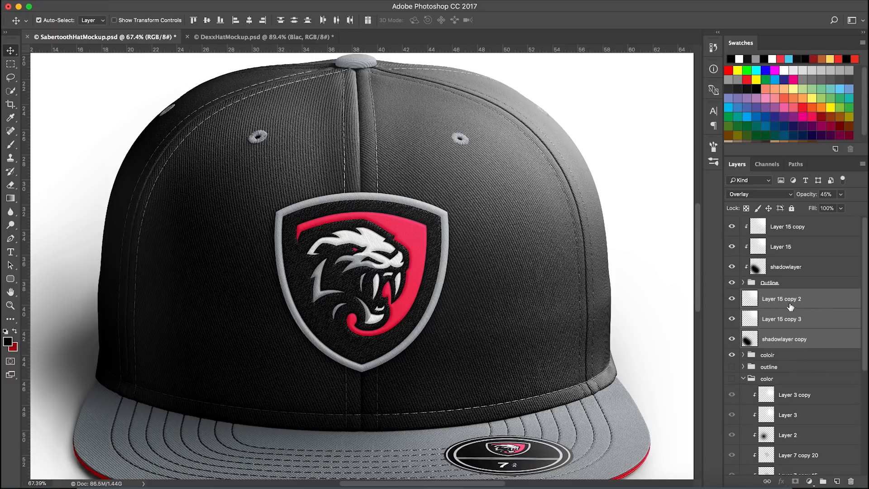
right_click(824, 302)
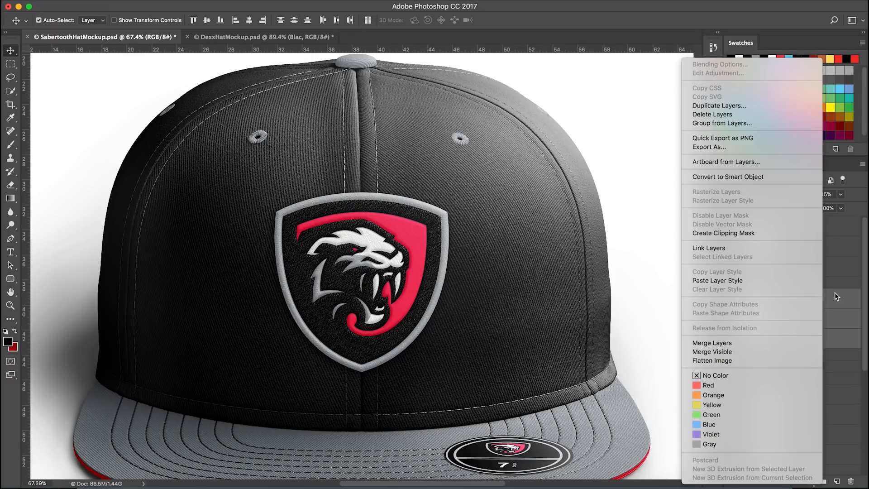
left_click(761, 232)
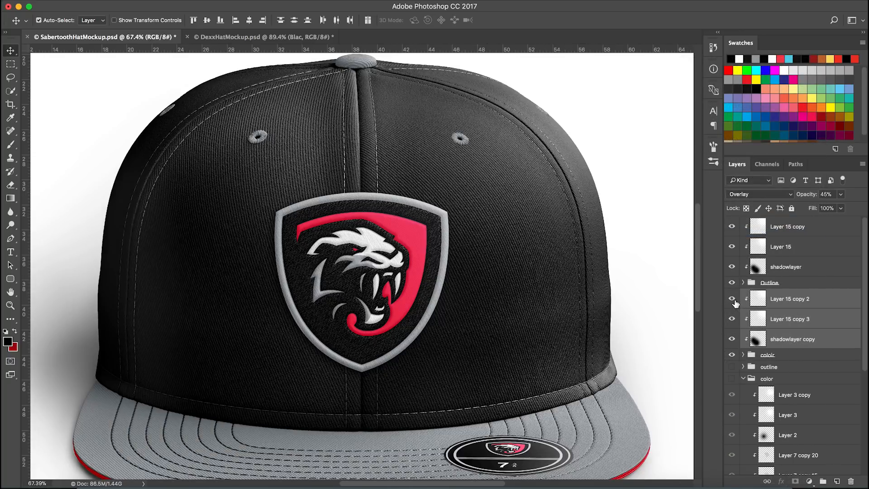
Toggle the visibility of the three duplicated layers to compare the effect
left_click(731, 339)
left_click(732, 319)
left_click(732, 299)
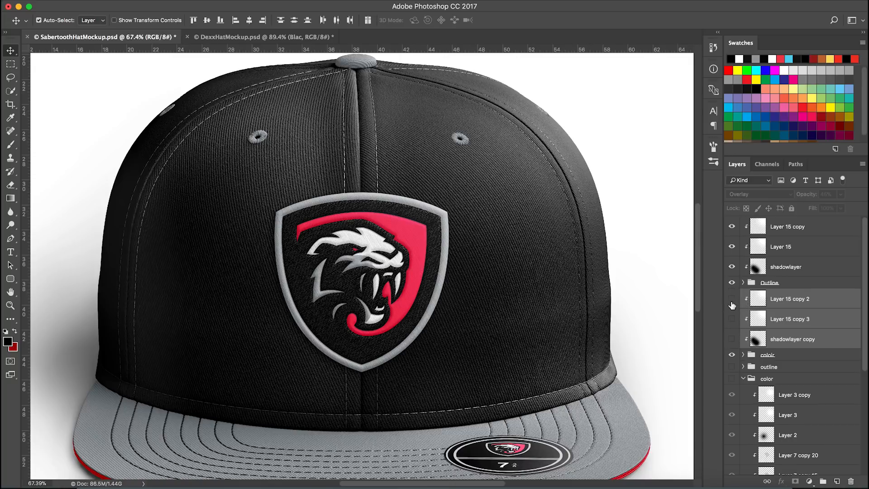
left_click_drag(732, 299, 732, 340)
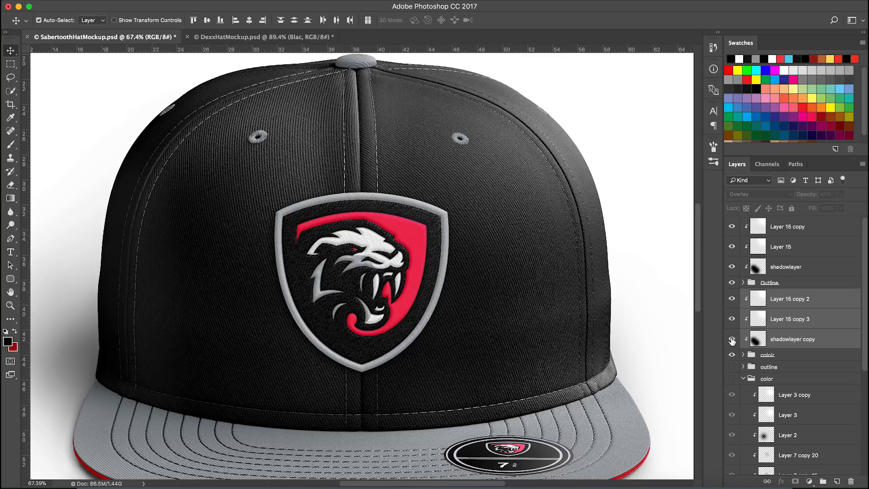
Hide and delete Layer 15 copy 3
left_click(782, 320)
left_click(732, 319)
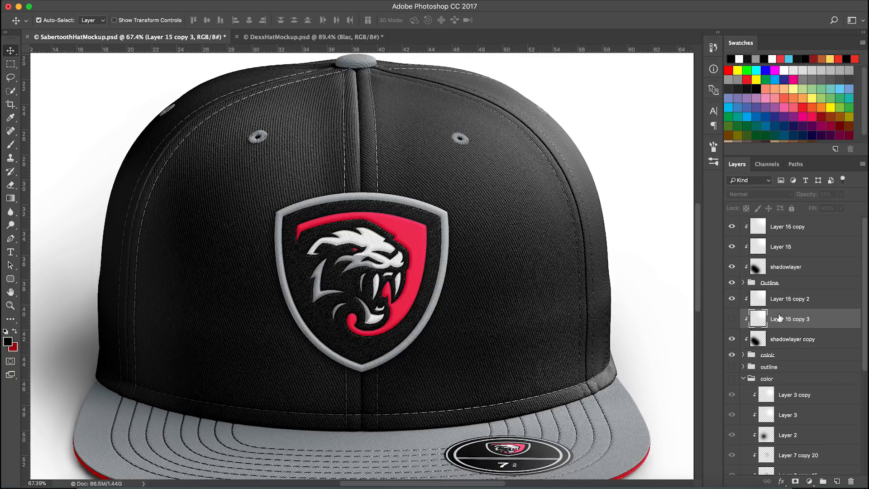
left_click(850, 482)
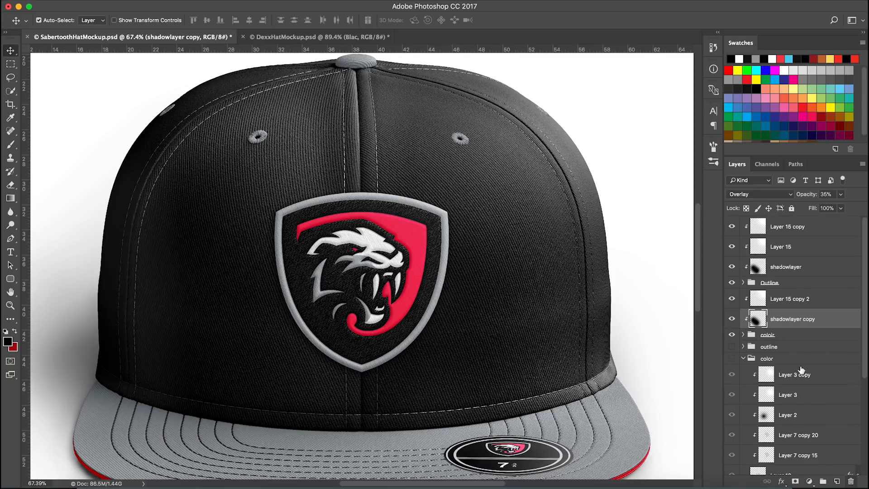
Set Layer 15 copy 2's opacity to 25%, toggling its visibility to compare
left_click(732, 300)
left_click(732, 301)
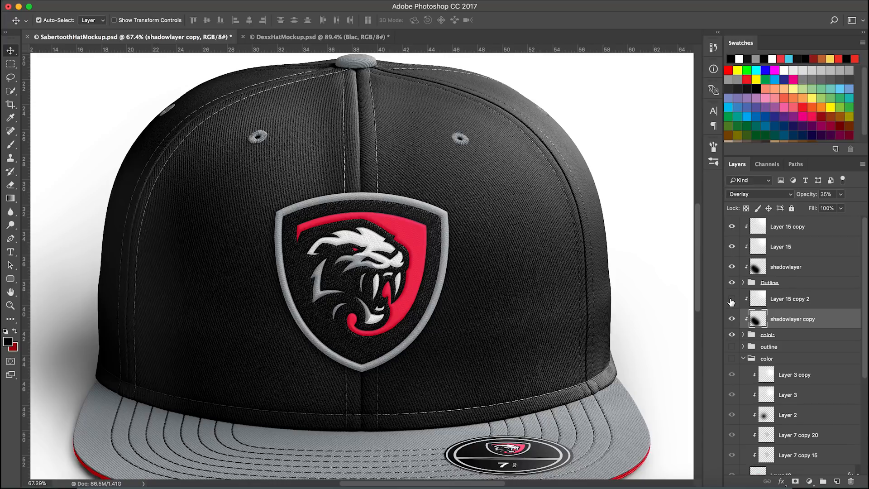
left_click(732, 301)
left_click(797, 291)
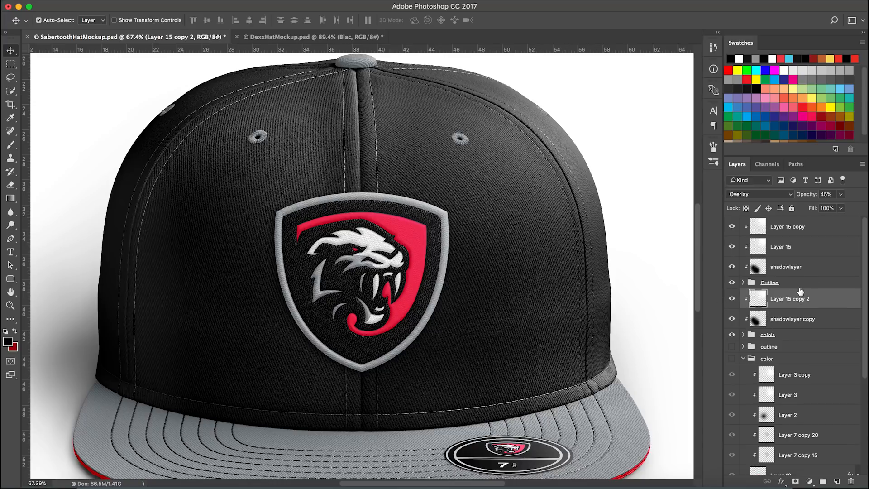
left_click(733, 301)
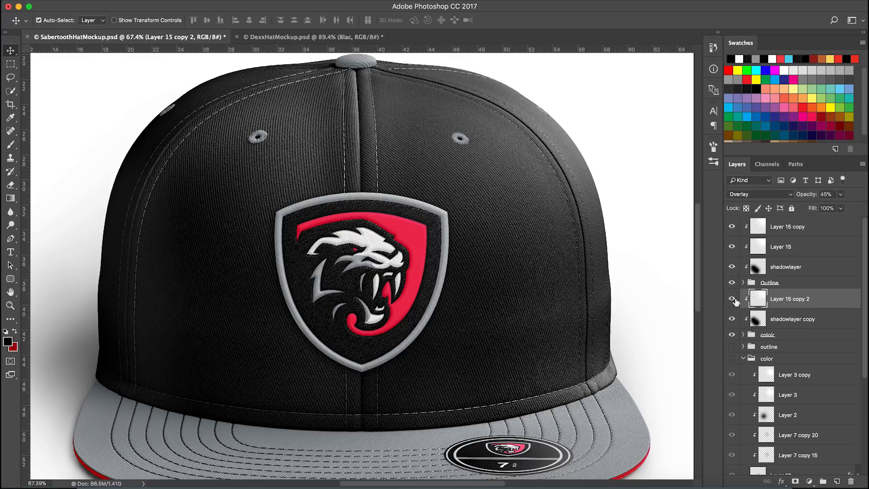
left_click(824, 194)
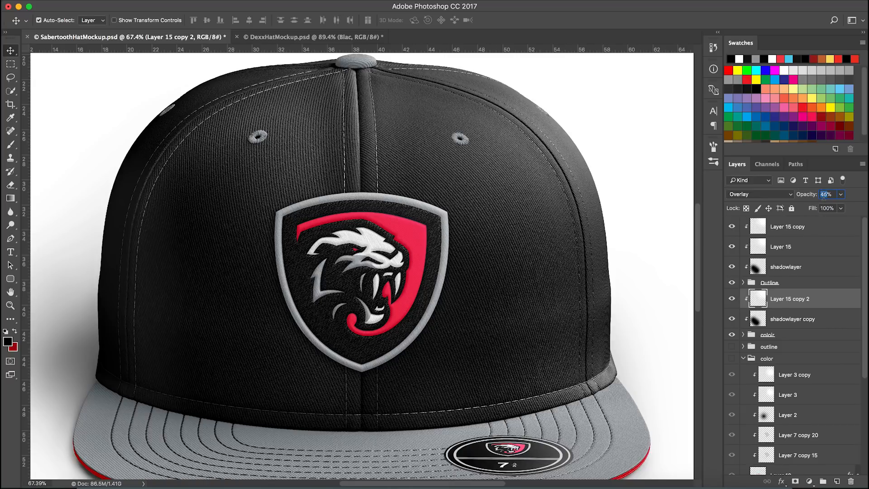
scroll(437, 306, "down", 2)
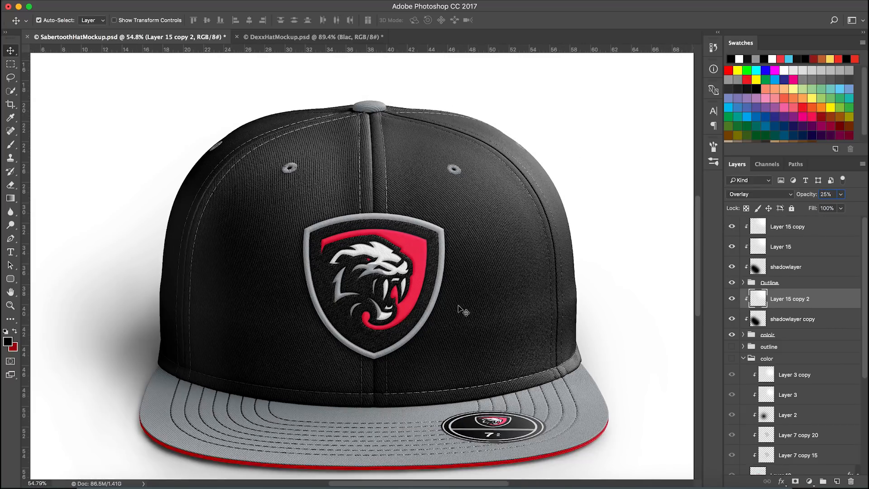
Set shadowlayer copy's opacity to 75%, toggling its visibility to compare
left_click(826, 322)
left_click(826, 195)
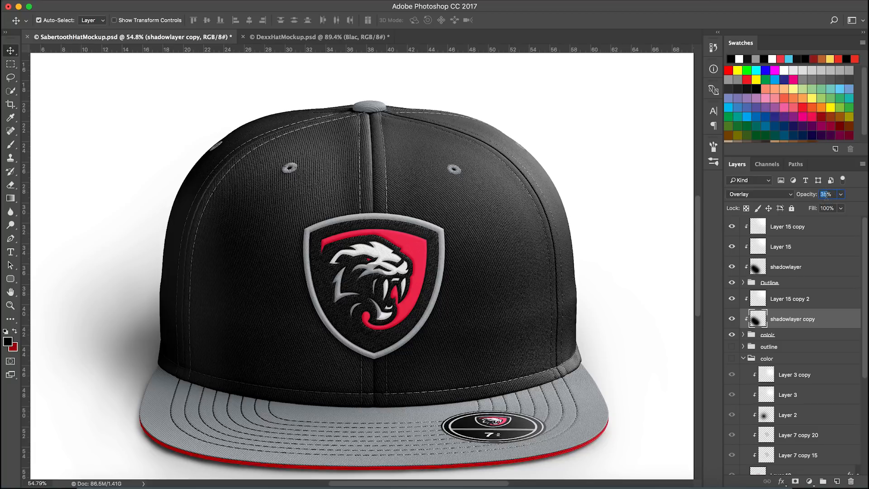
scroll(535, 290, "down", 2)
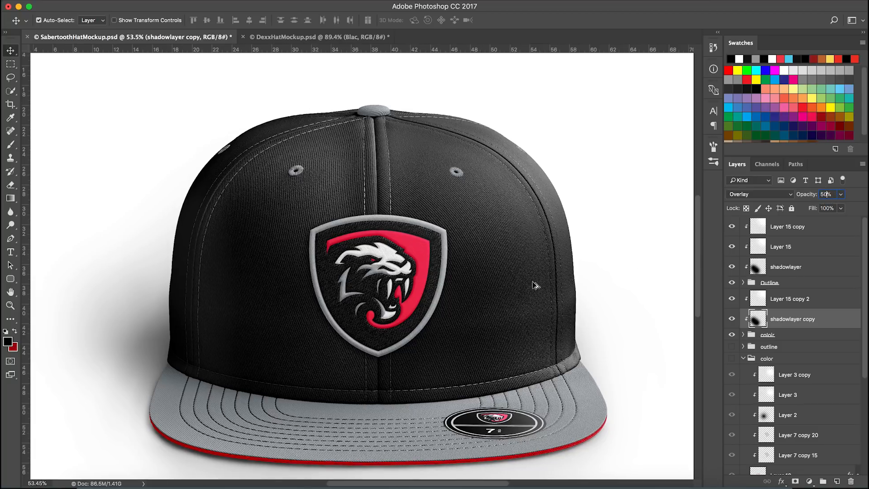
left_click(733, 320)
left_click(732, 319)
left_click(733, 319)
left_click(733, 319)
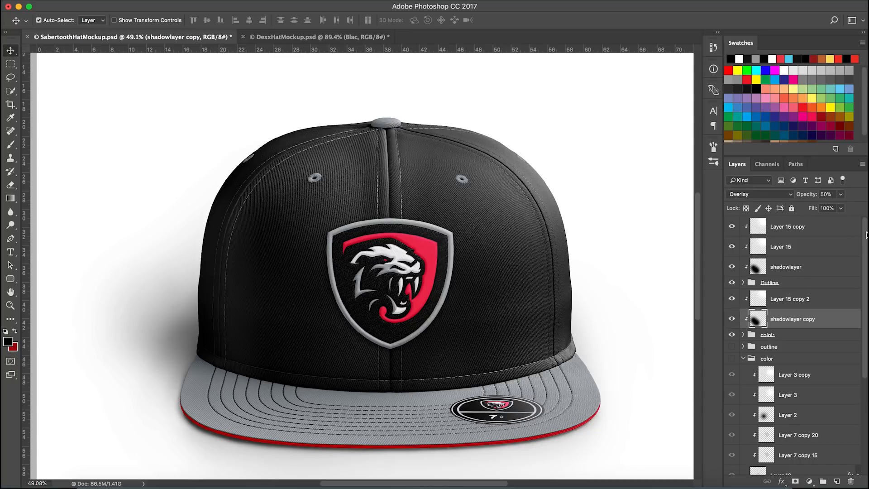
left_click(832, 194)
type("75")
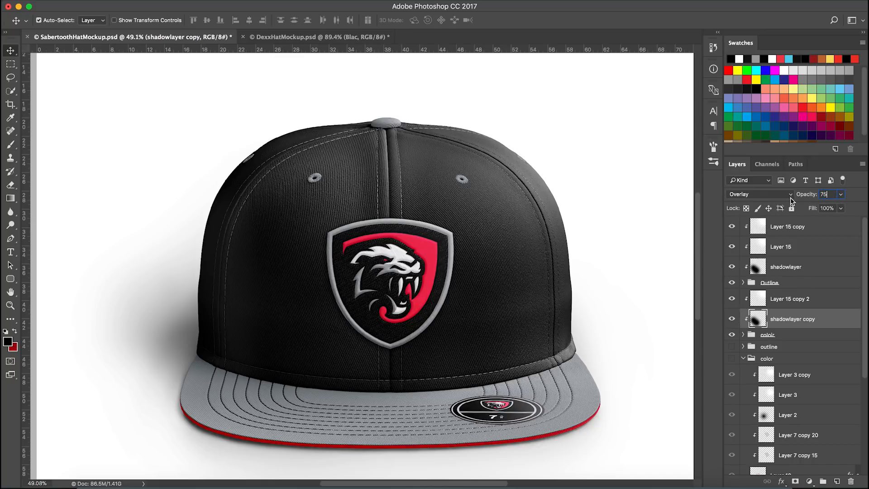
scroll(513, 343, "down", 1)
scroll(494, 346, "down", 1)
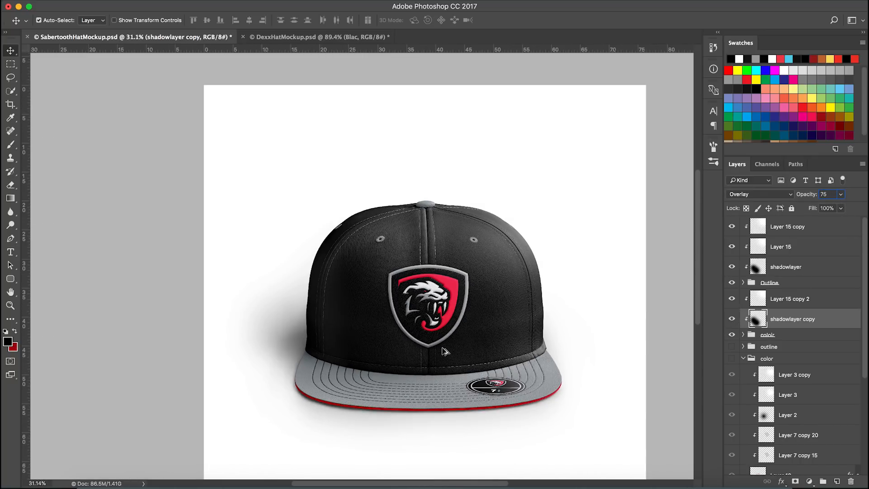
scroll(450, 345, "up", 1)
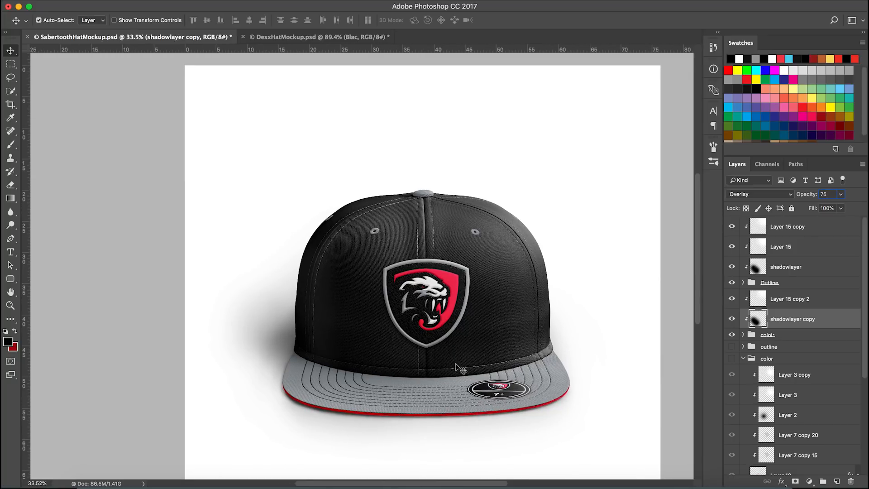
Examine the logo close up, expanding the colorr group and toggling its visibility to compare
left_click(10, 78)
key("b")
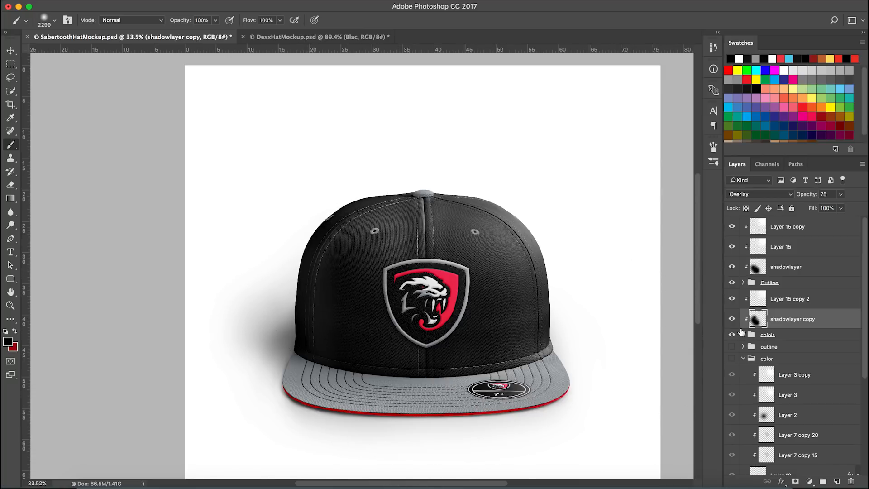
left_click(738, 322)
scroll(535, 318, "up", 1)
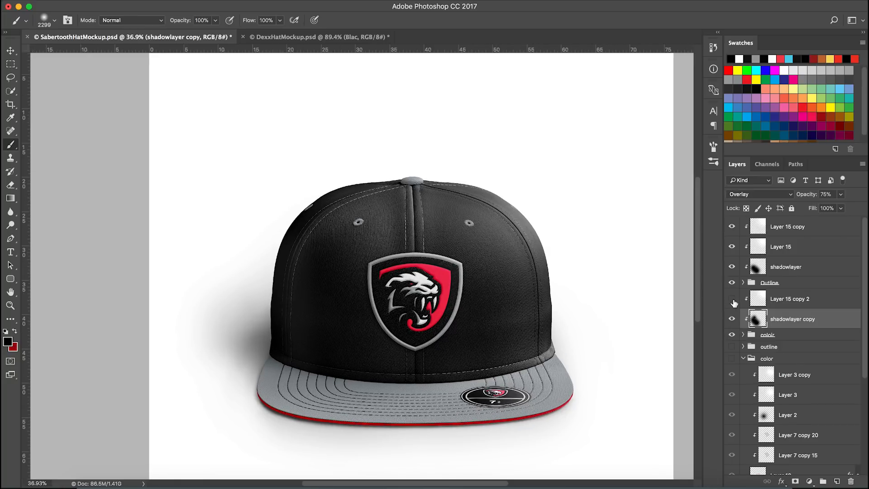
scroll(471, 291, "up", 5)
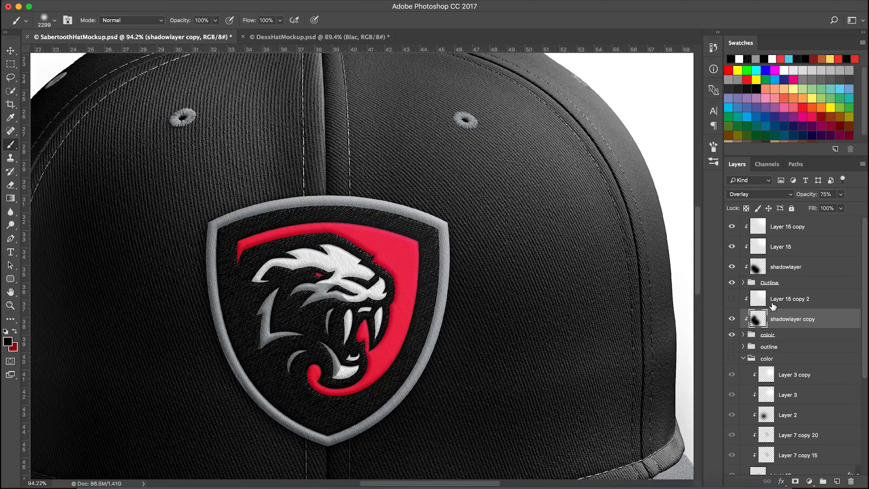
left_click(743, 335)
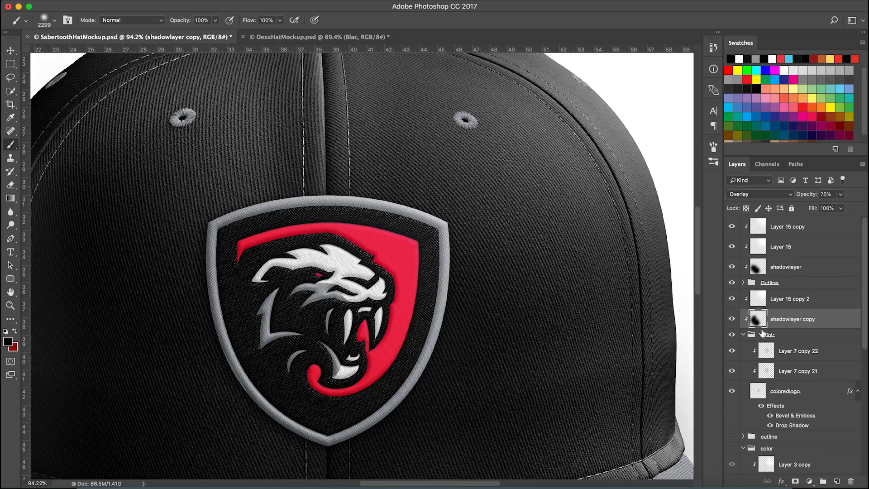
scroll(794, 364, "down", 1)
left_click(732, 331)
left_click(732, 331)
Duplicate Layer 14 from the Outline group into the colorr group above Layer 7 copy 22
left_click(839, 333)
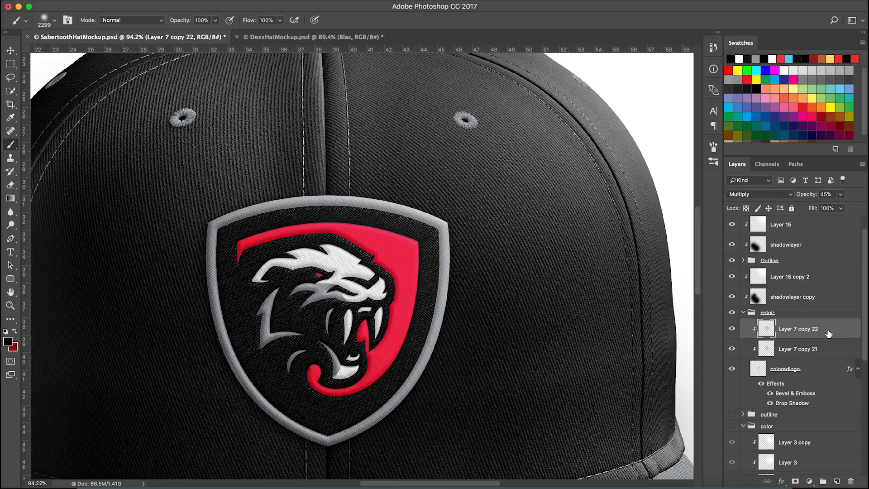
scroll(821, 351, "up", 1)
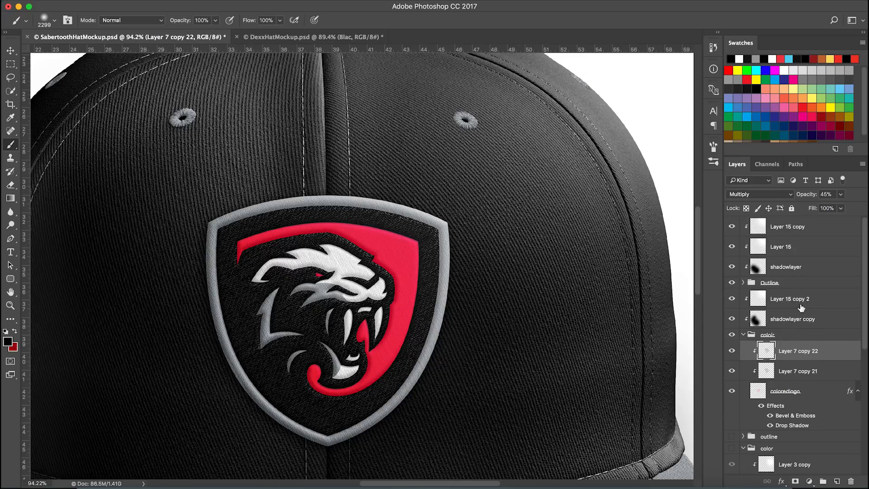
left_click(743, 283)
scroll(788, 316, "down", 1)
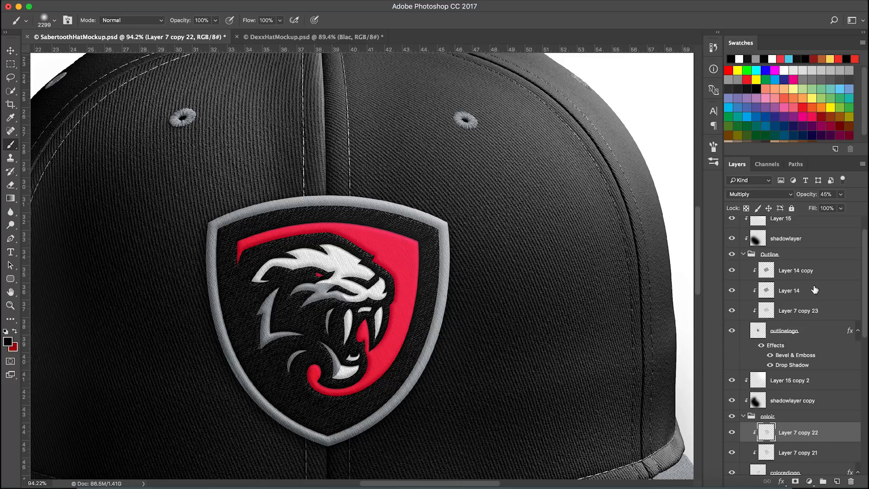
left_click(815, 290)
scroll(815, 299, "down", 1)
left_click_drag(821, 262, 795, 408)
left_click(733, 420)
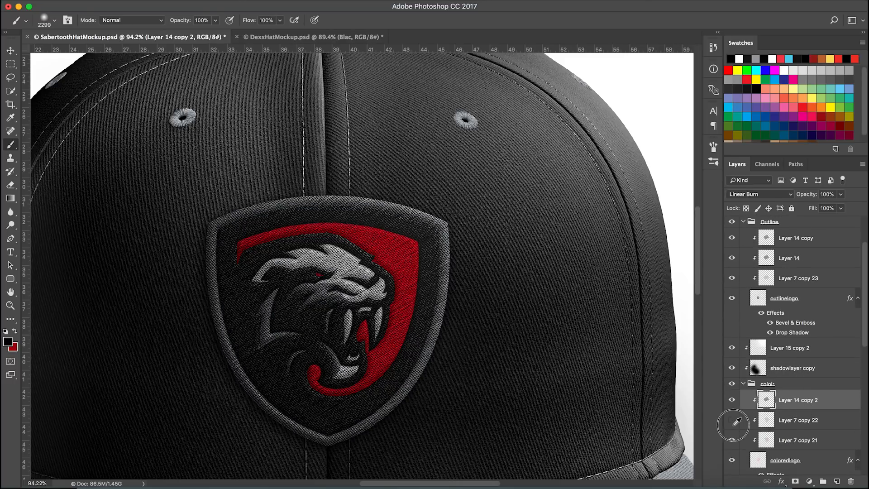
Set Layer 14 copy 2's opacity to 15%, toggling its visibility to compare
left_click(732, 400)
left_click(732, 400)
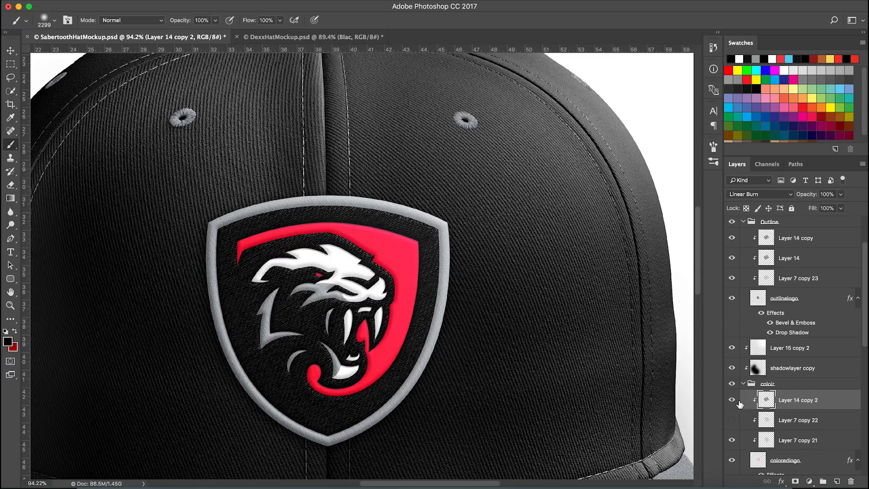
left_click(828, 194)
type("14")
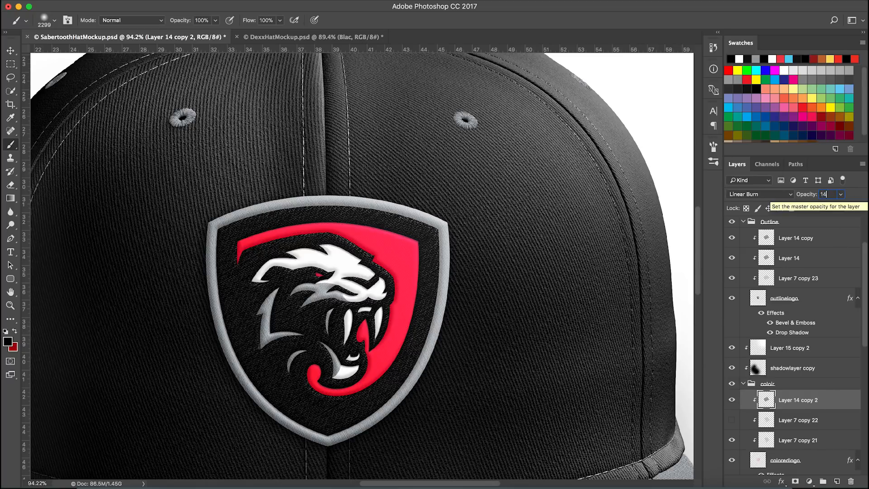
key("BackSpace")
key("BackSpace")
type("5")
key("Return")
left_click(733, 401)
left_click(733, 401)
left_click(733, 401)
left_click(733, 401)
left_click(828, 194)
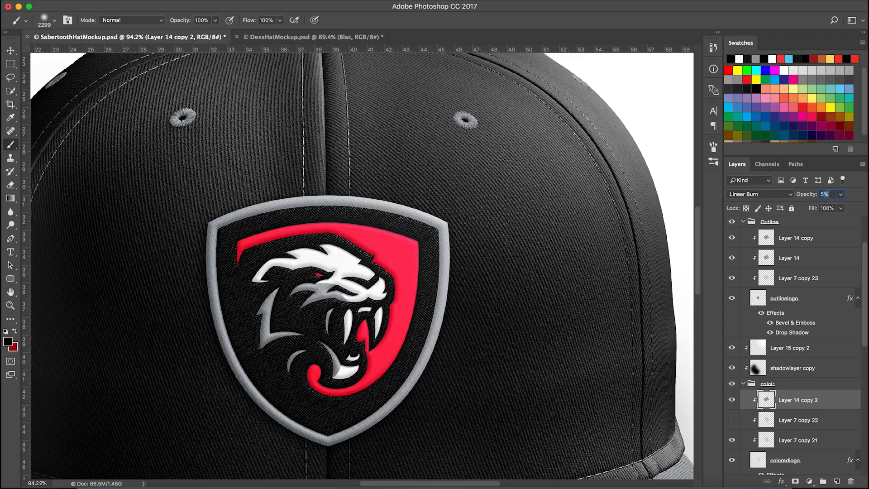
type("15")
key("Return")
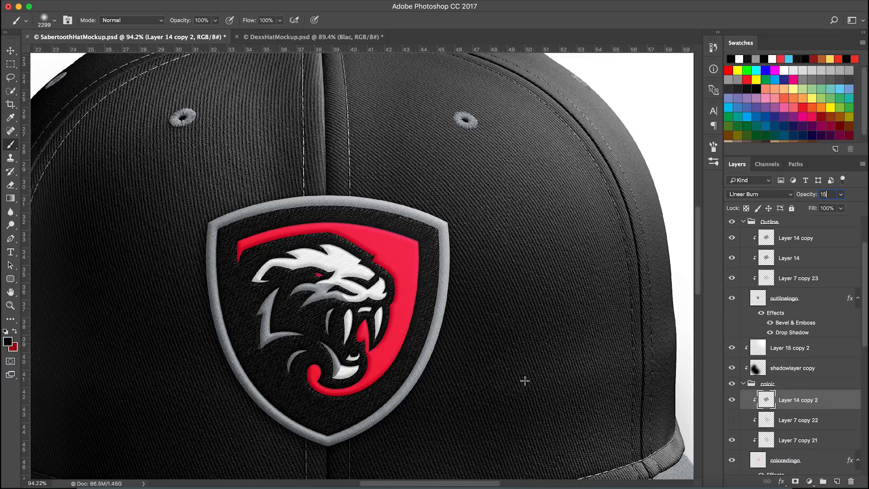
Compare Layer 14 copy 2 with Layer 7 copy 22 on the zoomed-out hat by toggling their visibility
key("v")
scroll(235, 250, "down", 2)
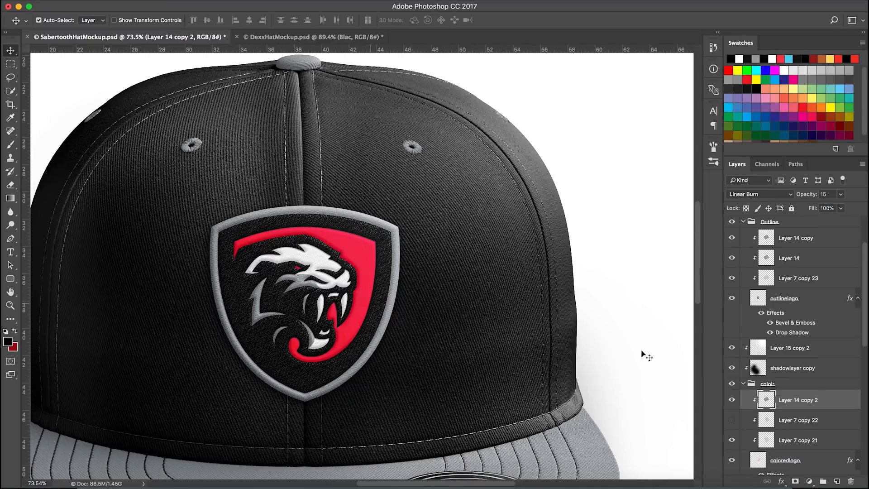
left_click(732, 420)
left_click(732, 402)
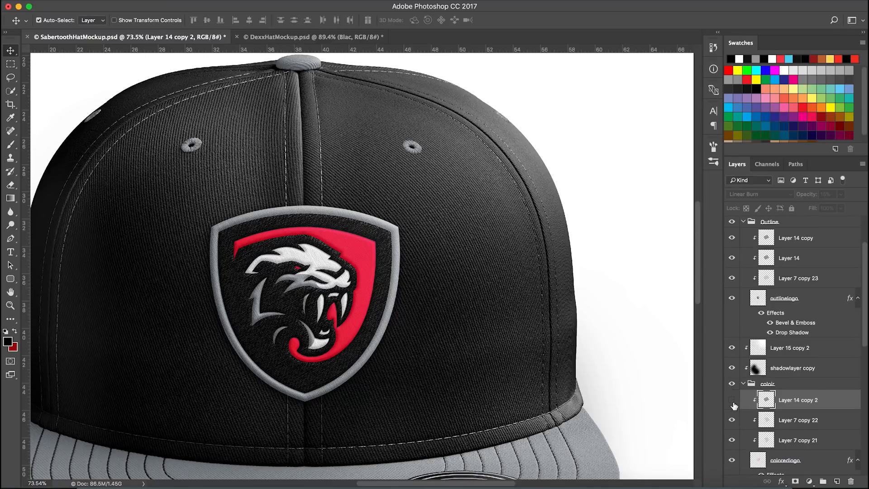
left_click(797, 421)
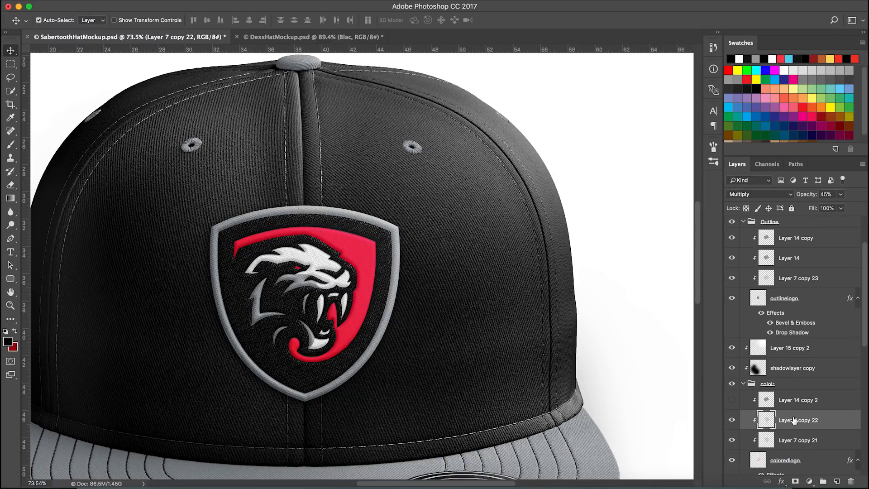
left_click(732, 399)
left_click(732, 420)
left_click(798, 399)
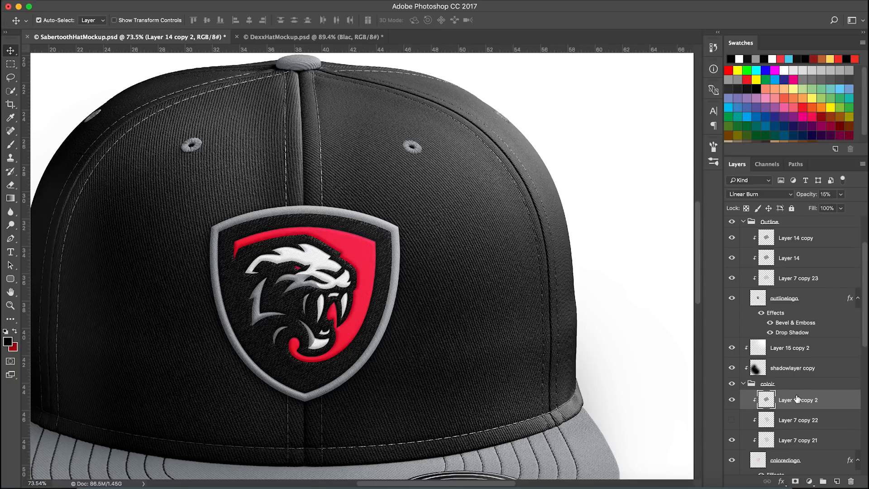
scroll(308, 277, "up", 4)
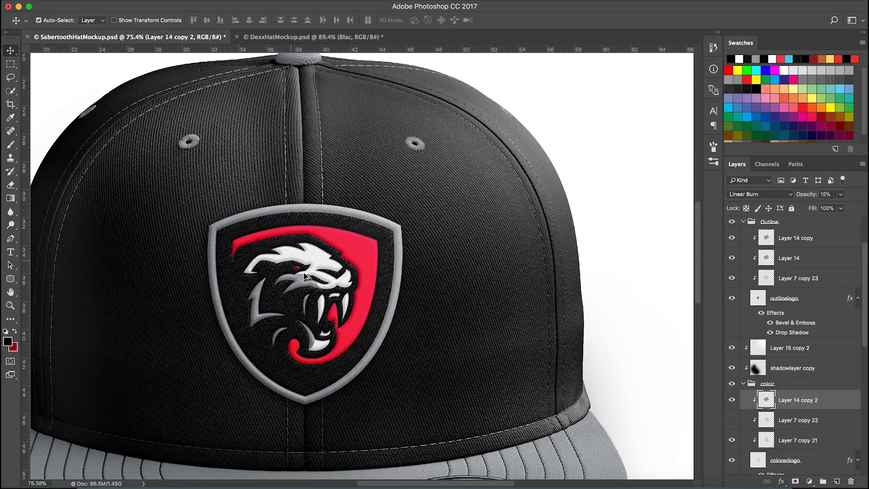
left_click(733, 400)
left_click(732, 420)
left_click(731, 420)
left_click(732, 400)
Delete Layer 14 copy 2 and make Layer 7 copy 22 visible again
scroll(503, 310, "down", 2)
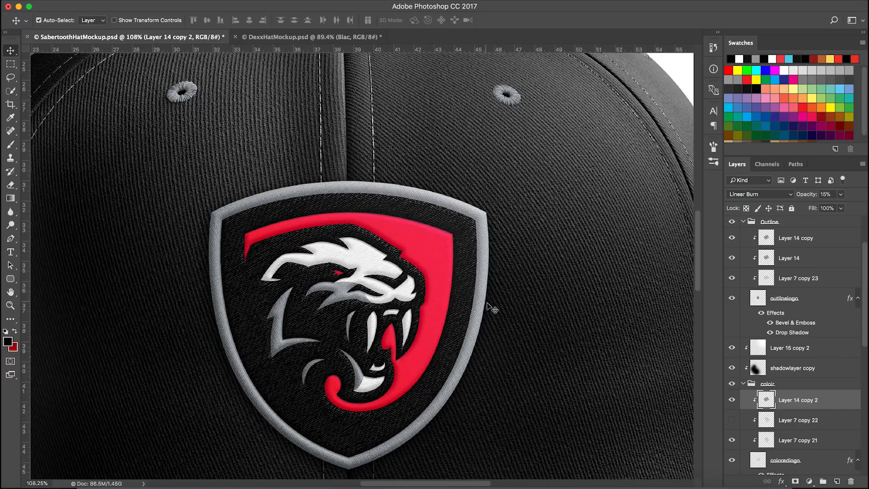
key("BackSpace")
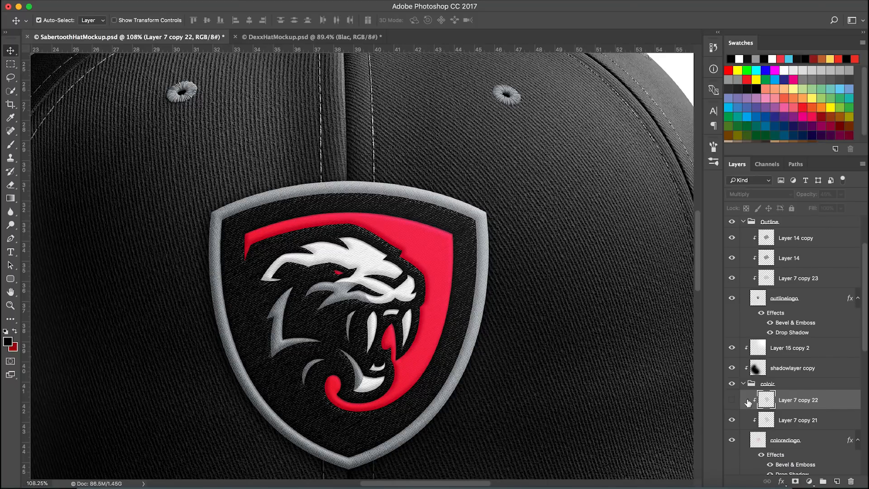
left_click(732, 399)
Collapse the colorr, Outline and color groups in the layer stack
scroll(462, 313, "down", 6)
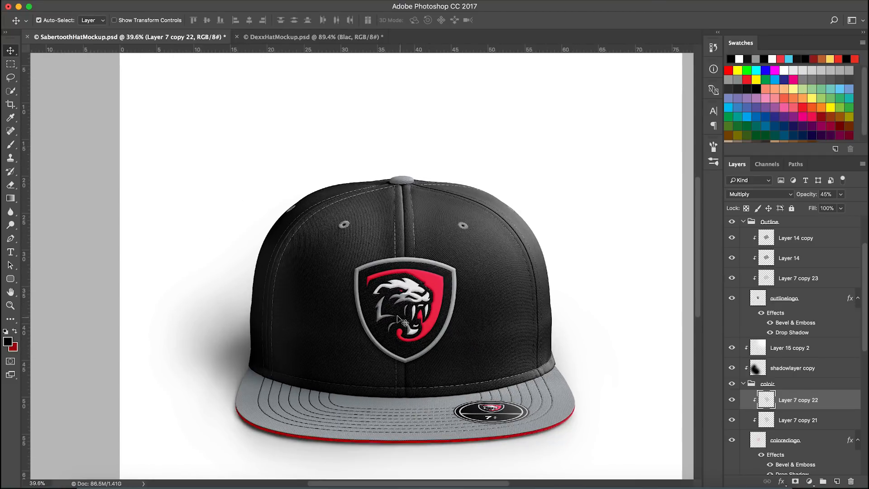
scroll(446, 393, "up", 2)
scroll(392, 336, "down", 3)
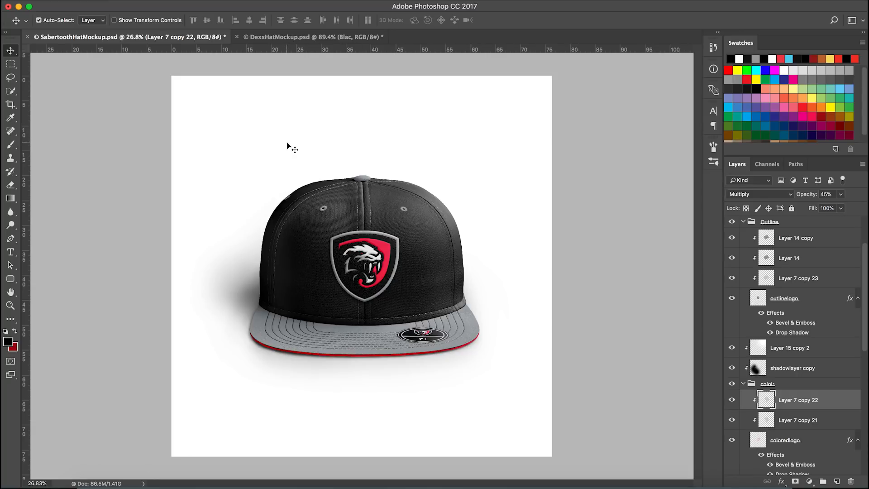
left_click(744, 384)
scroll(372, 263, "up", 10)
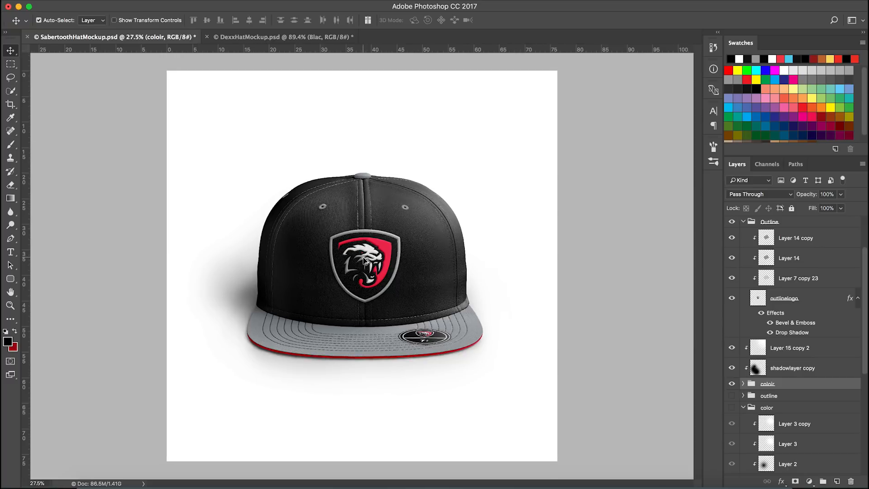
scroll(372, 262, "down", 5)
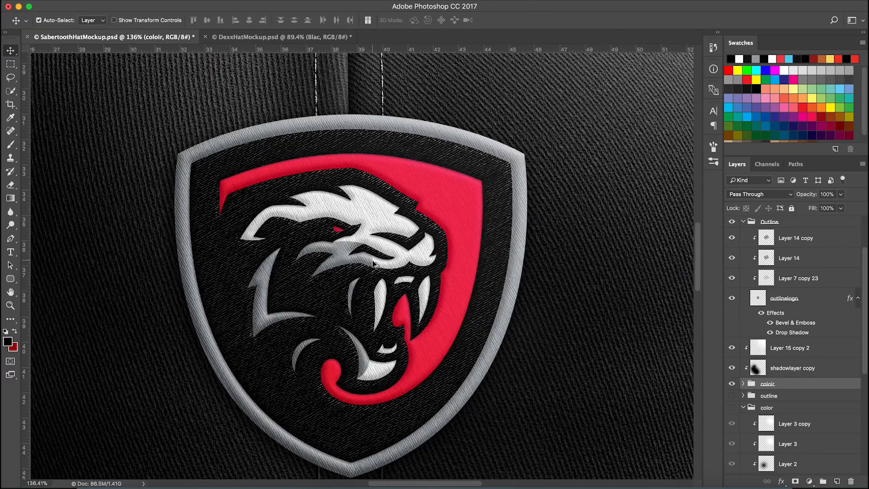
scroll(750, 264, "up", 3)
left_click(744, 281)
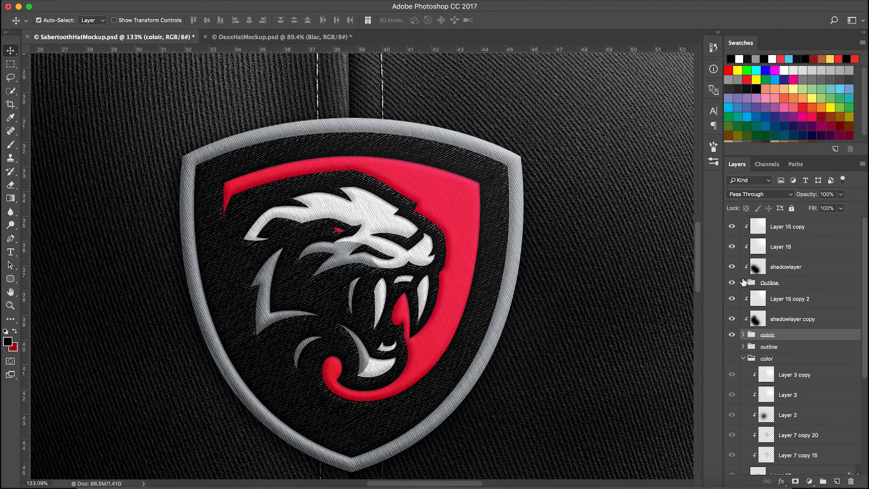
scroll(382, 236, "down", 2)
scroll(451, 272, "down", 6)
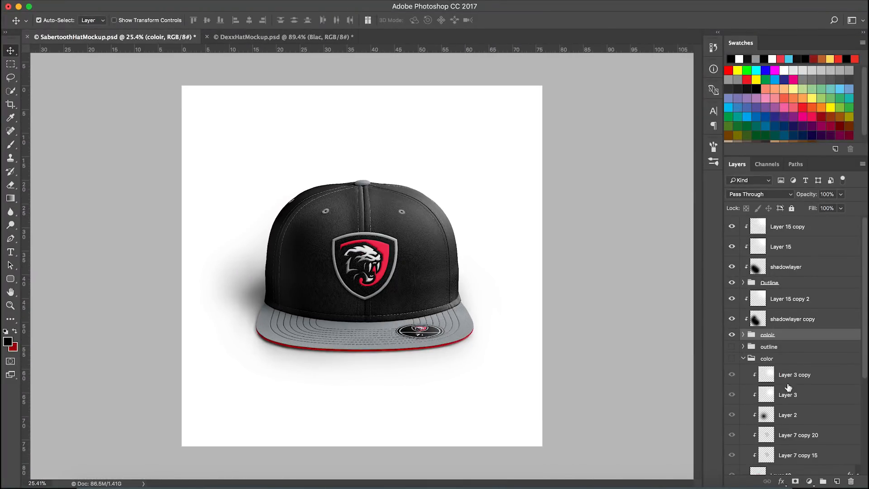
scroll(745, 315, "down", 5)
scroll(744, 315, "up", 3)
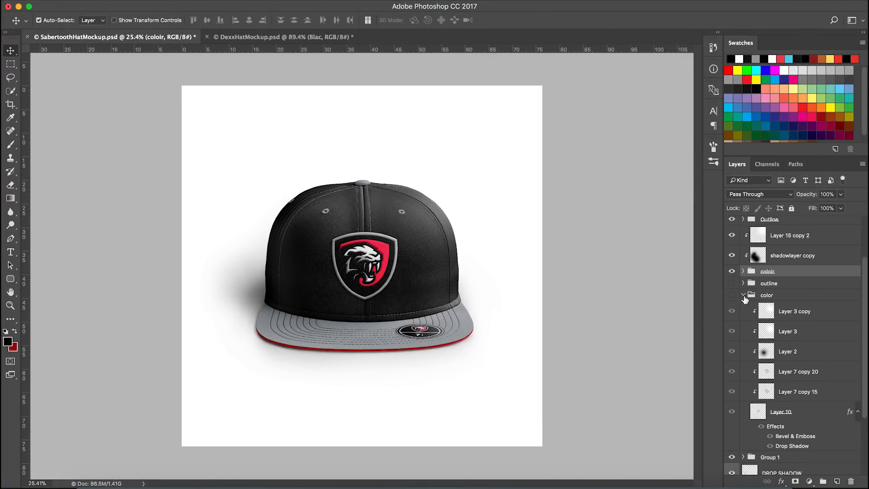
left_click(743, 295)
scroll(471, 343, "down", 1)
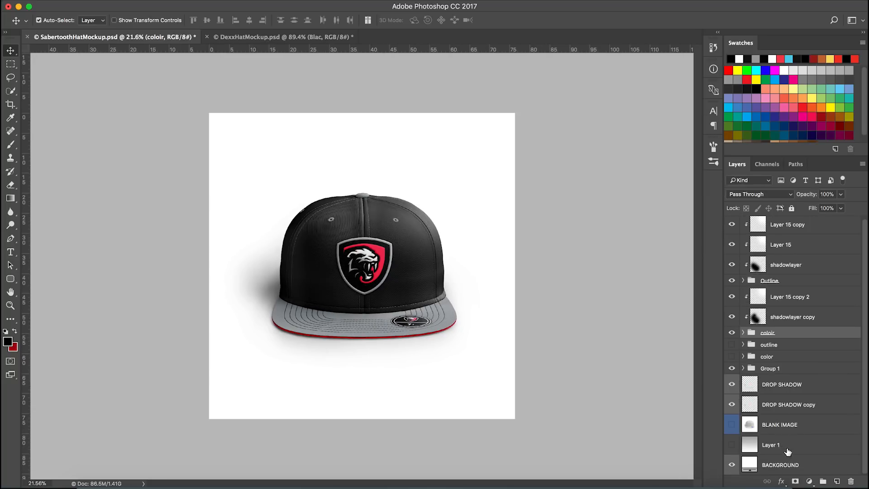
Add a new layer above the BACKGROUND layer and fill it with the red swatch colour
left_click(814, 460)
left_click(837, 481)
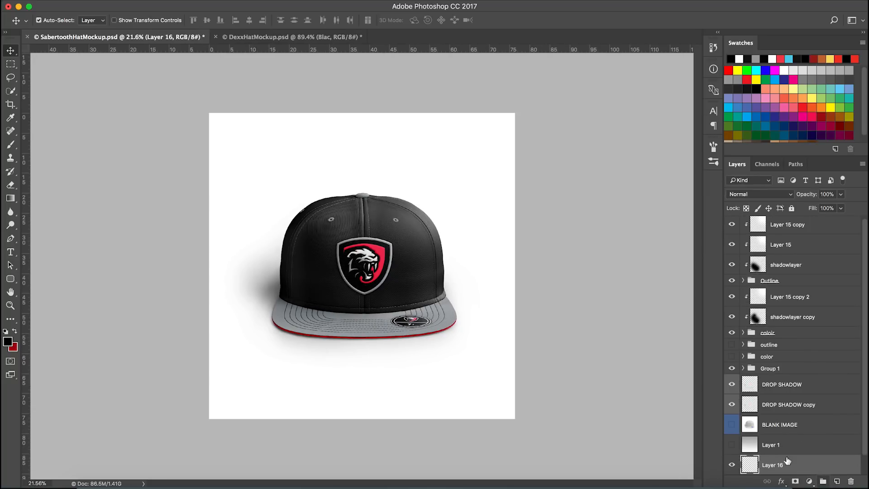
left_click(756, 59)
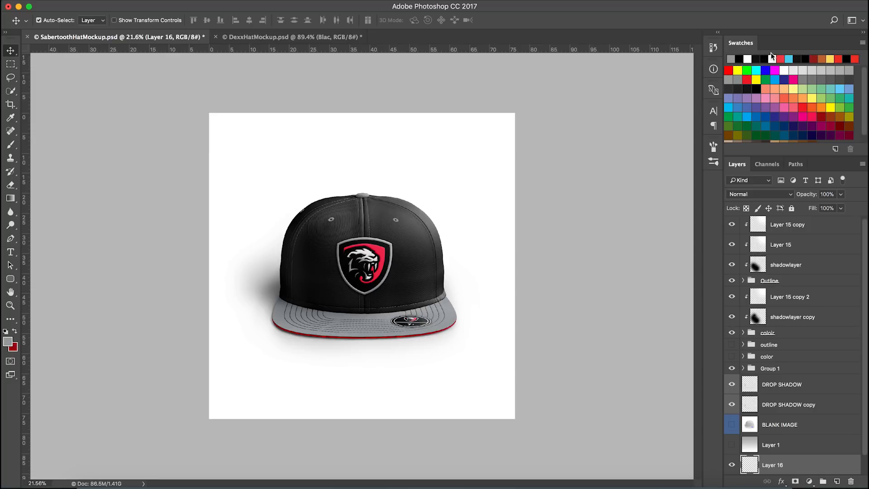
key("alt+BackSpace")
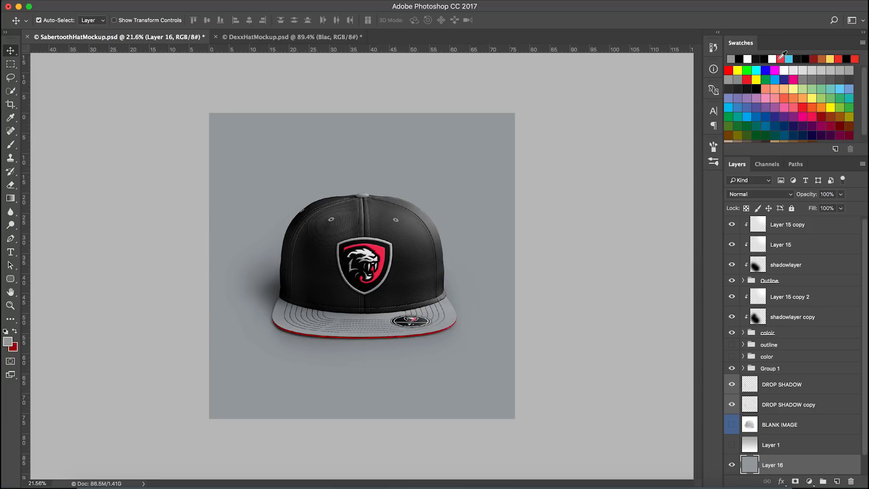
left_click(783, 58)
key("Delete")
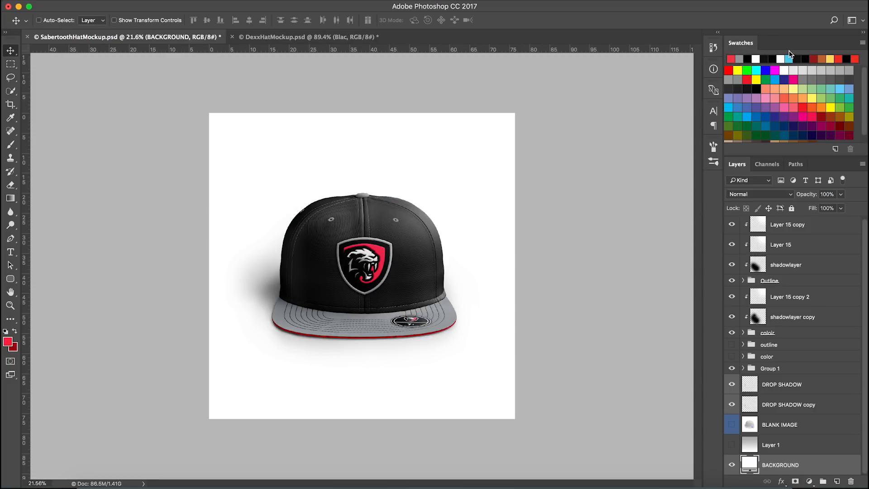
key("ctrl+z")
key("alt+BackSpace")
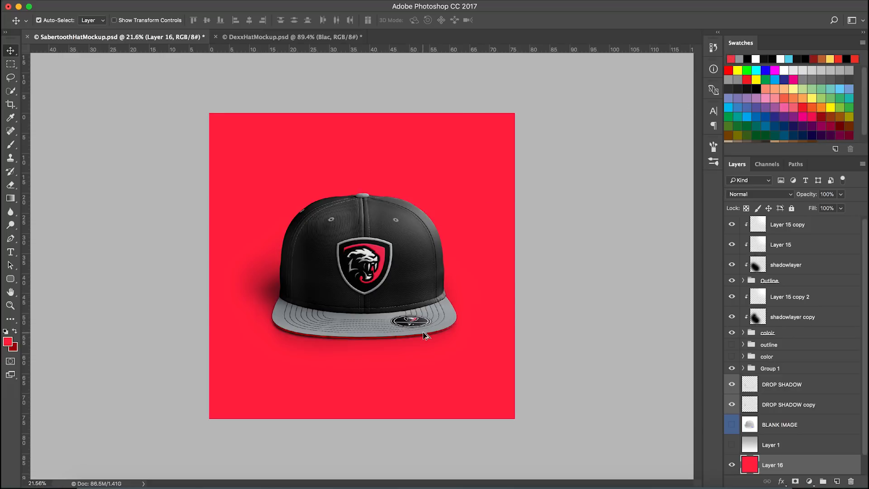
scroll(424, 338, "down", 3)
scroll(396, 337, "up", 3)
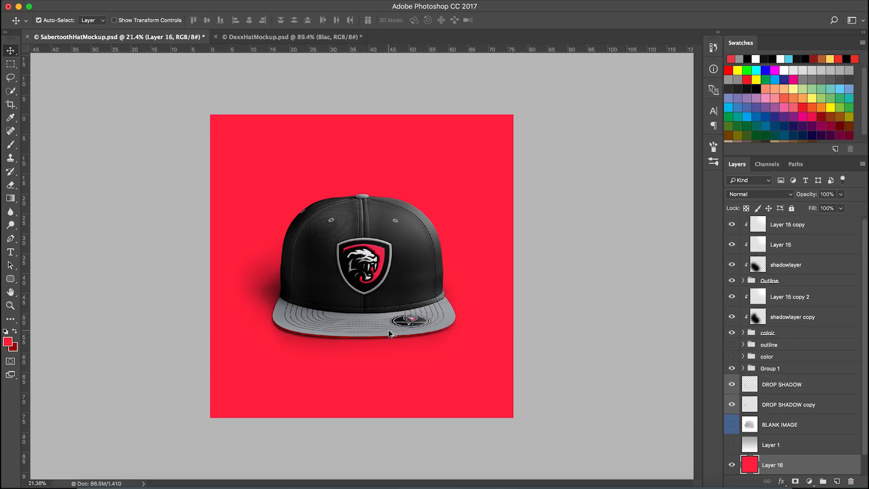
key("super+z")
key("super+z")
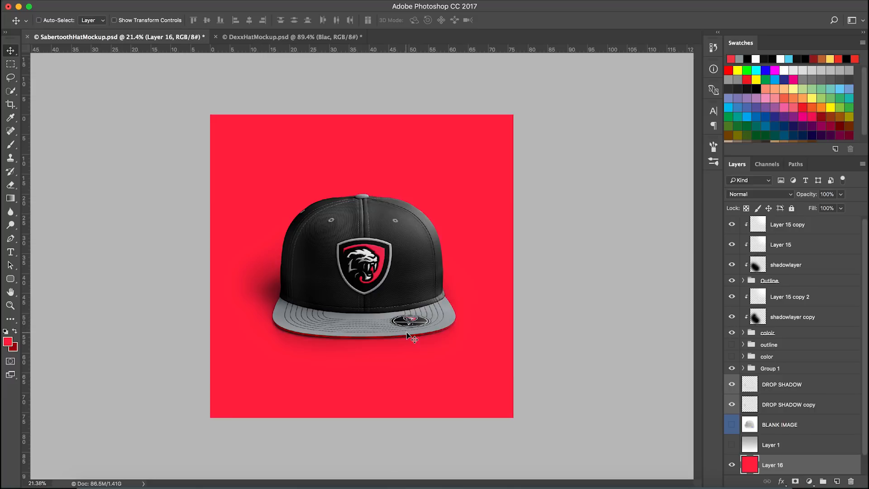
Add a new empty layer above the red layer, switch to the Brush tool and reselect the red layer
left_click(837, 481)
scroll(549, 334, "down", 1)
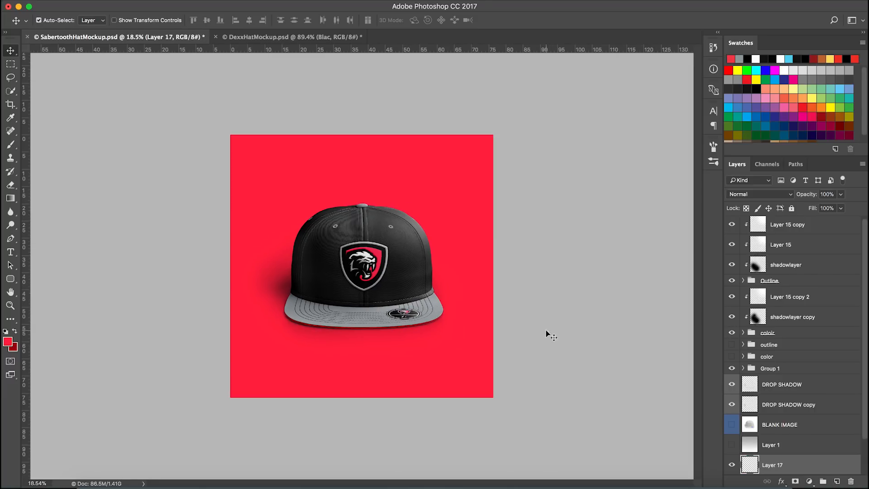
scroll(822, 391, "down", 2)
left_click(800, 445)
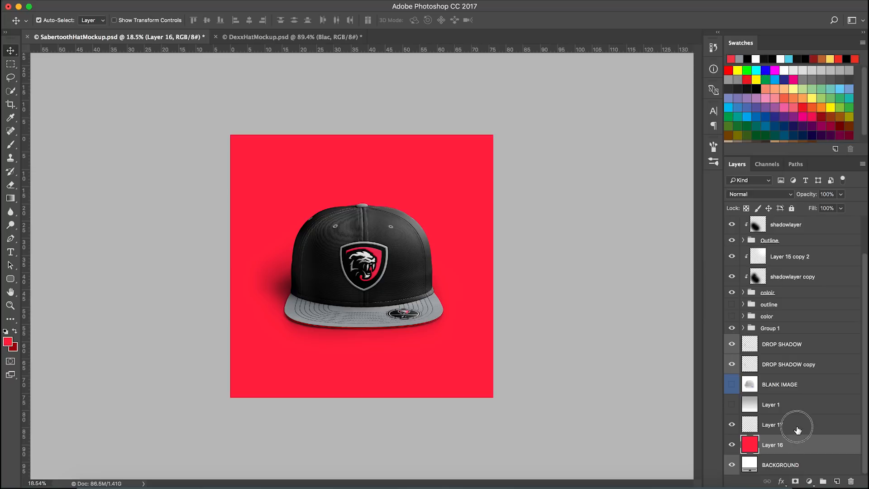
left_click(754, 430)
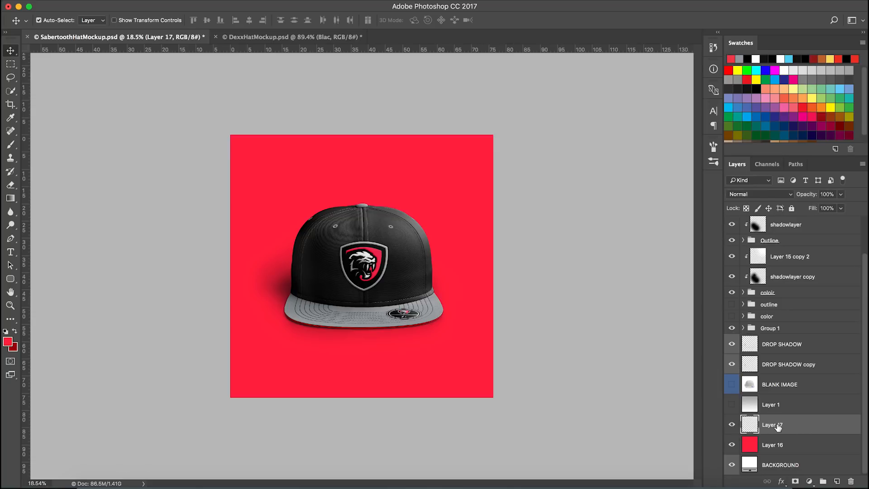
key("b")
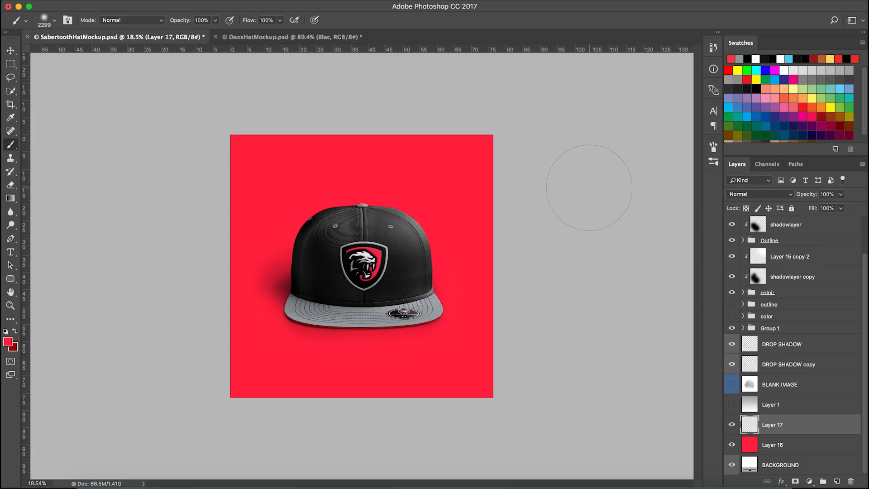
left_click(814, 453)
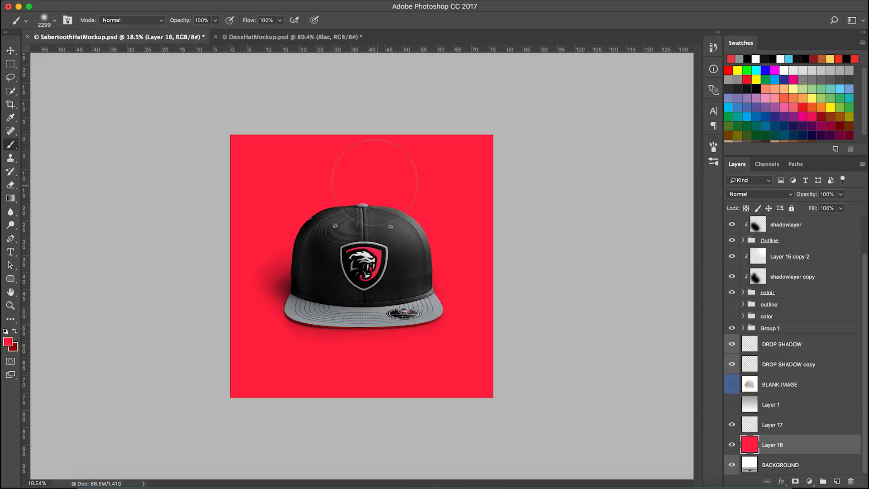
Place horizontal and vertical guides through the canvas centre, using Free Transform's centre point as reference
key("ctrl+t")
left_click_drag(379, 53, 259, 267)
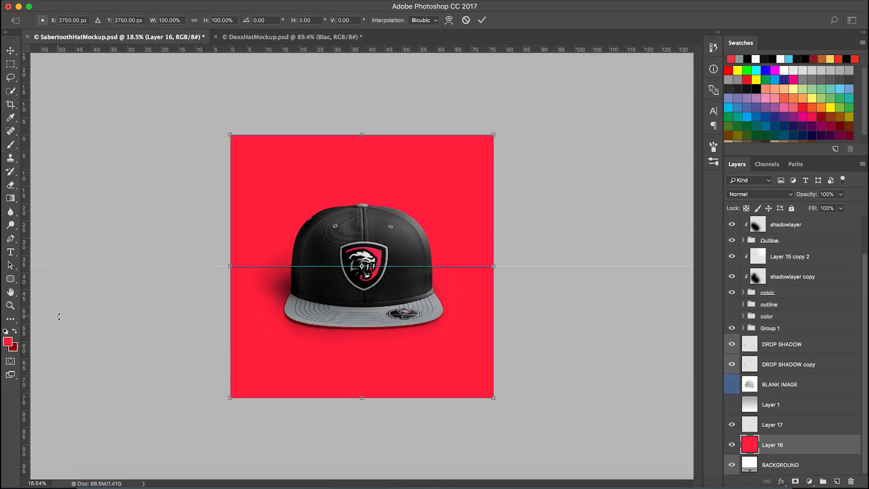
left_click_drag(27, 321, 361, 330)
left_click(482, 20)
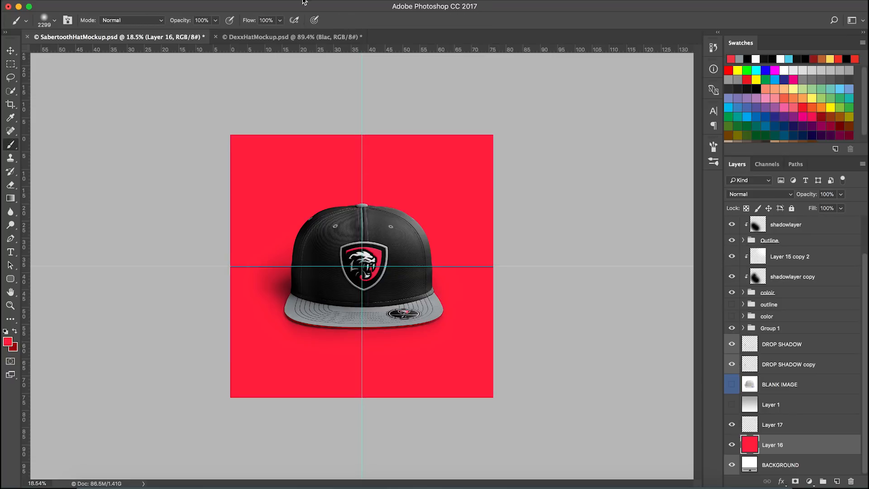
Hide the rulers
left_click(310, 3)
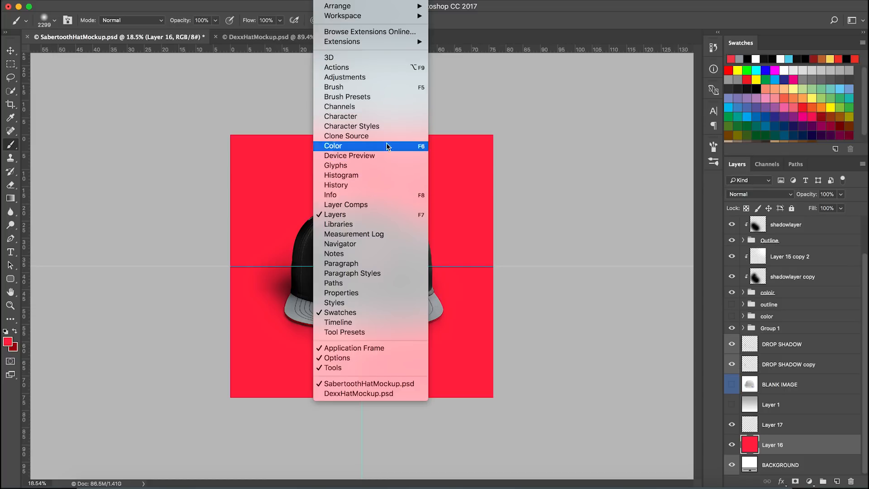
left_click(500, 26)
key("super+r")
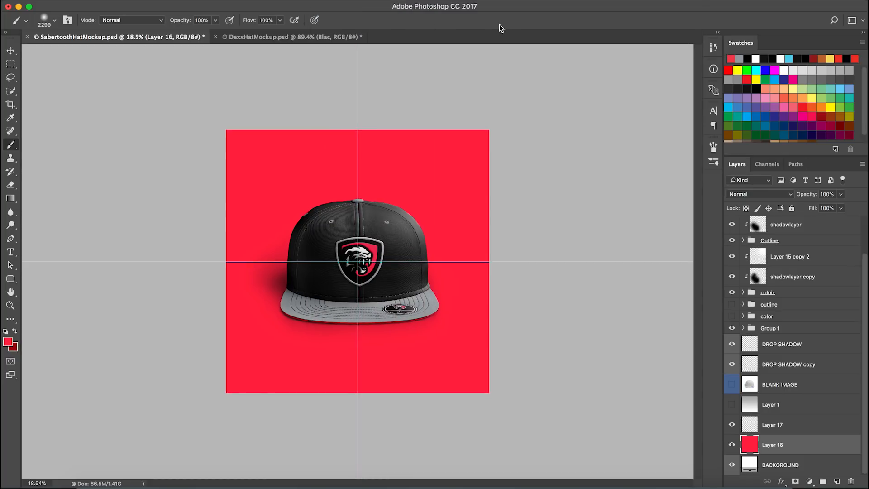
Select Layer 17, set the foreground colour to black and choose the Gradient tool's radial style
key("super+r")
key("super+r")
key("super+r")
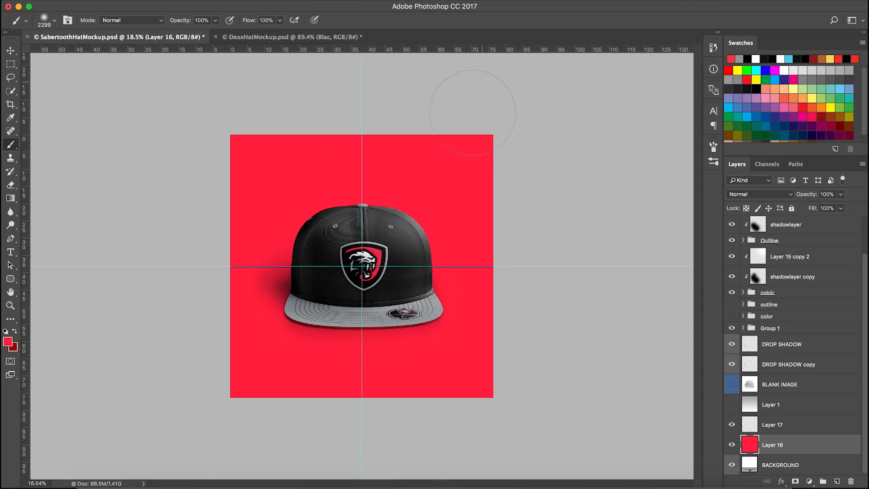
left_click(787, 430)
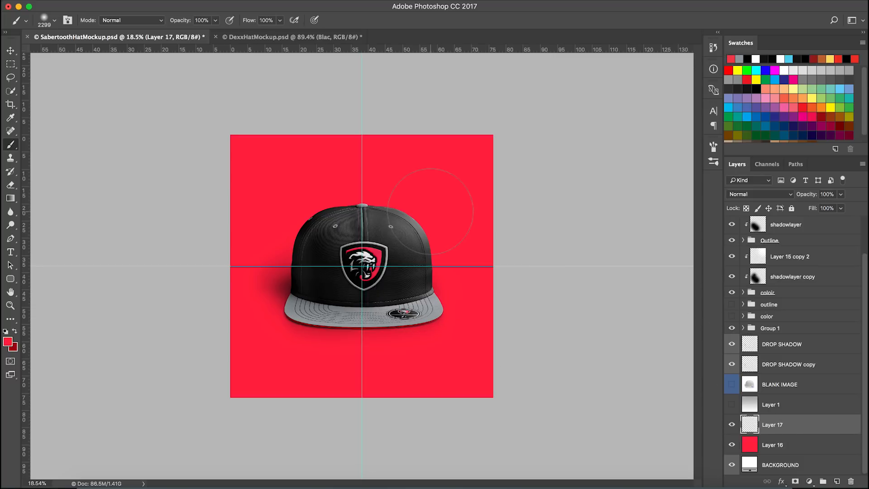
left_click(758, 86)
key("g")
left_click(109, 19)
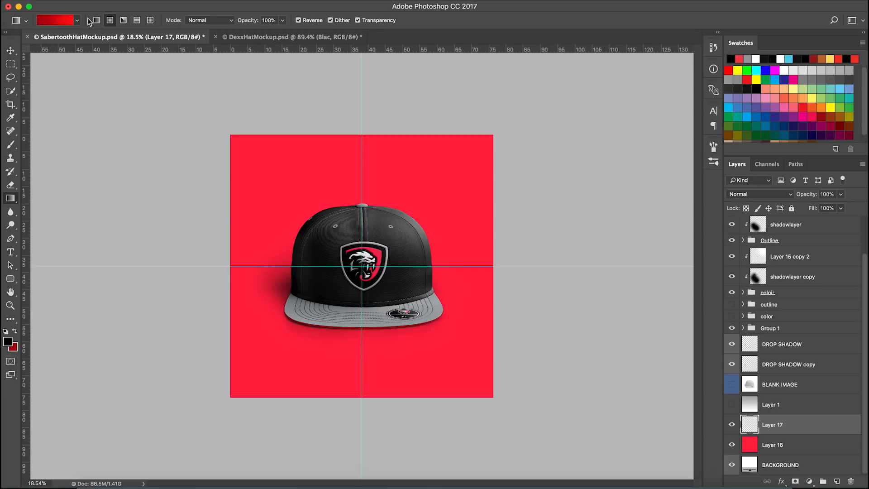
key("f")
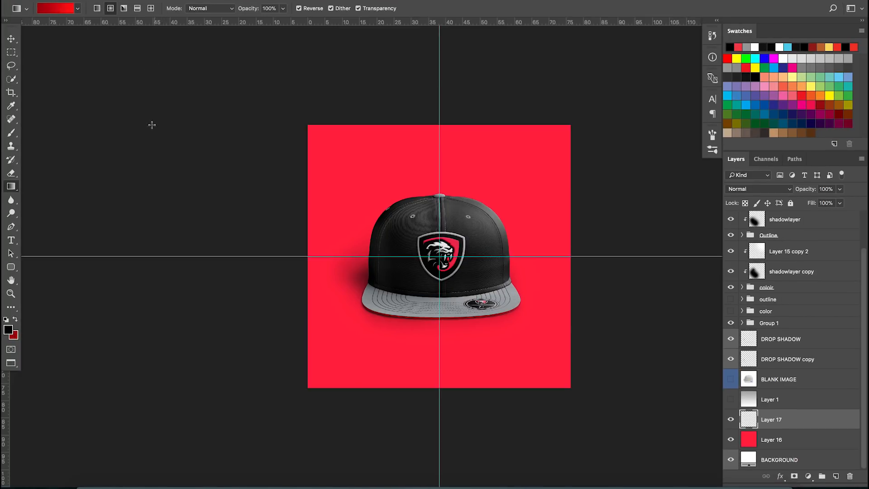
Pick the Foreground to Transparent gradient preset and draw a radial vignette from the canvas centre to the lower-right corner
left_click(59, 7)
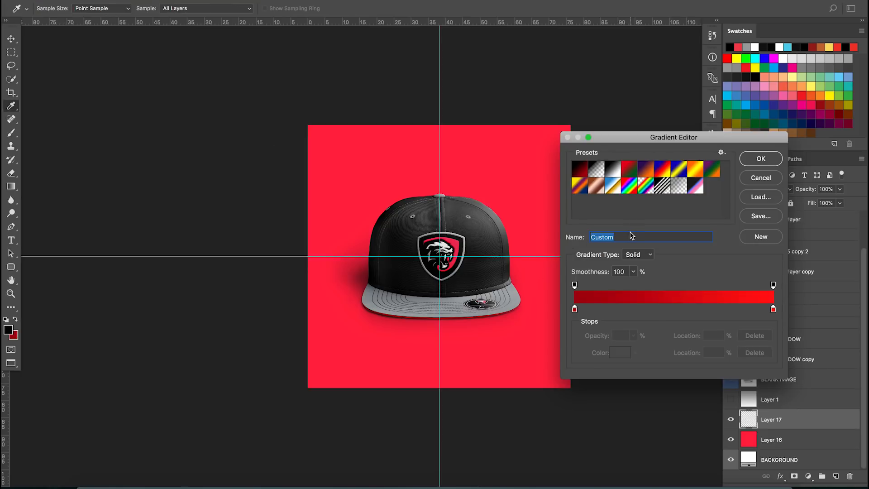
left_click(594, 171)
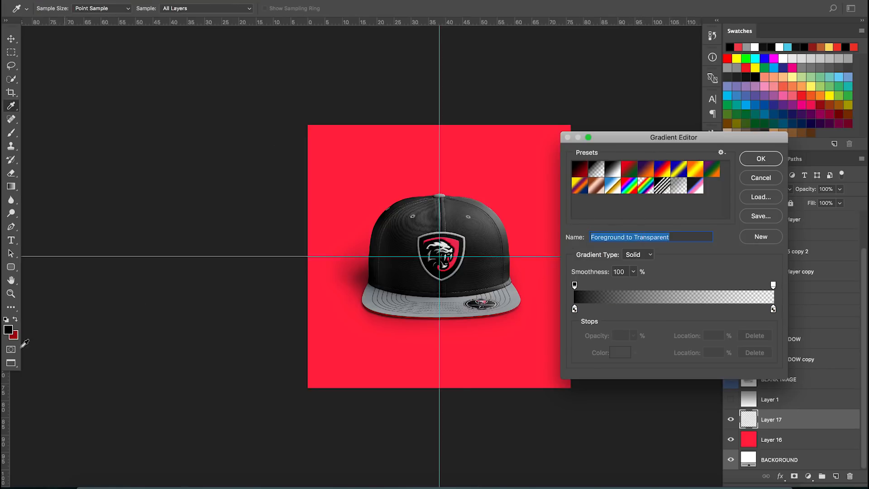
left_click(756, 162)
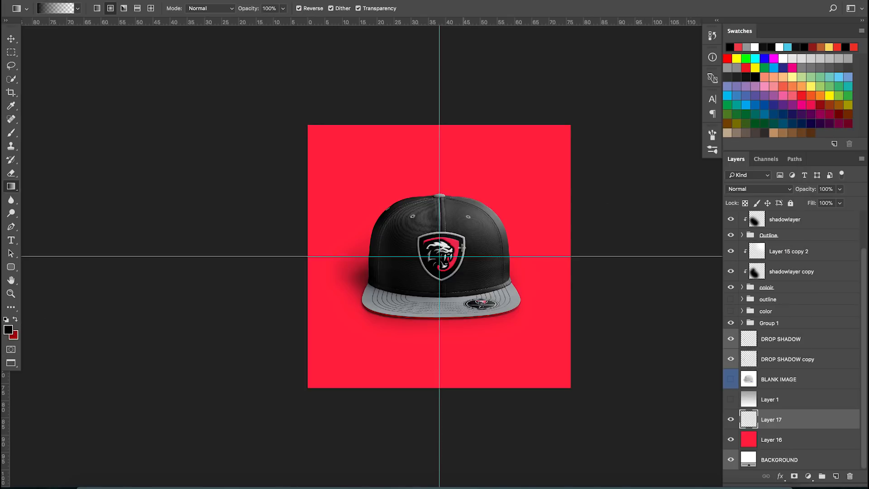
scroll(428, 248, "down", 1)
left_click_drag(519, 284, 477, 293)
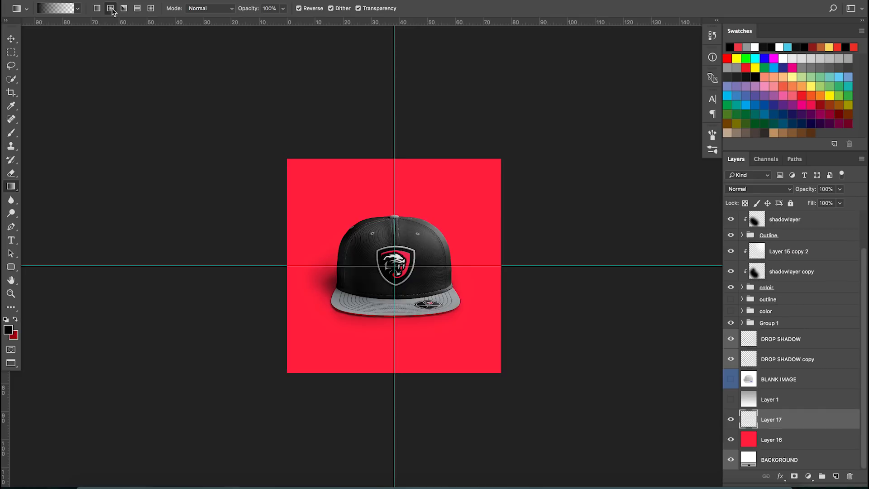
left_click_drag(395, 266, 504, 374)
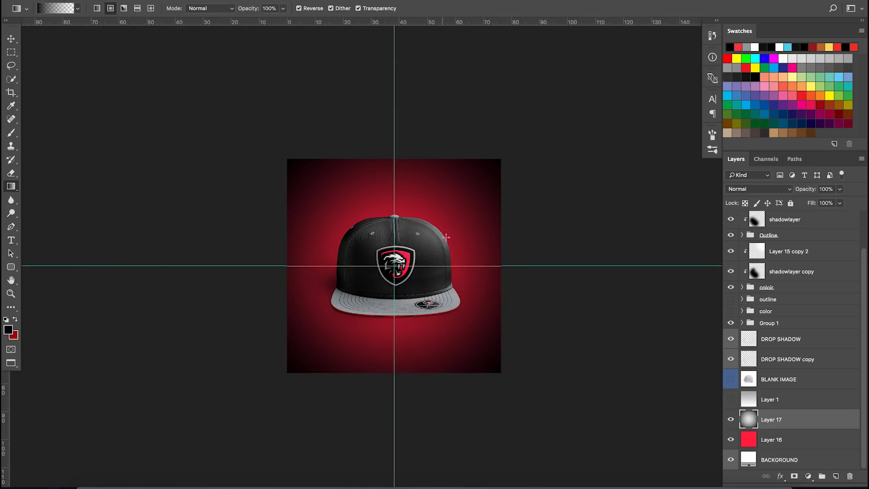
Erase the dark vignette from the upper and central areas of Layer 17 with a large soft Eraser
key("e")
mouse_move(423, 280)
left_mouse_down()
mouse_move(439, 291)
mouse_move(501, 295)
left_mouse_up()
left_click_drag(397, 293, 485, 295)
mouse_move(421, 265)
left_mouse_down()
mouse_move(475, 286)
mouse_move(501, 284)
left_mouse_up()
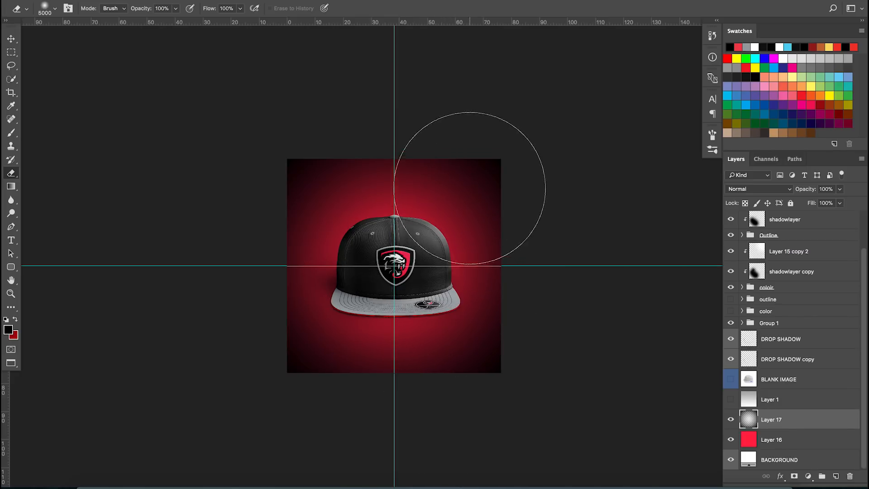
left_click_drag(449, 163, 468, 193)
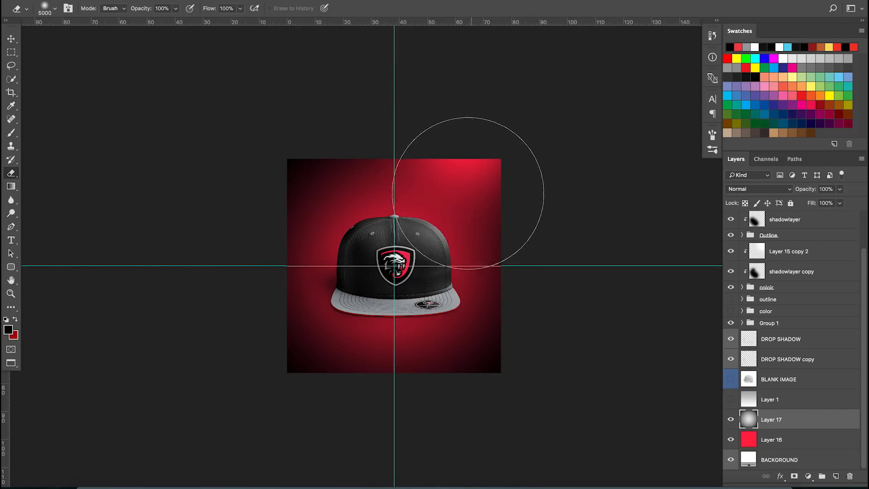
left_click(407, 163)
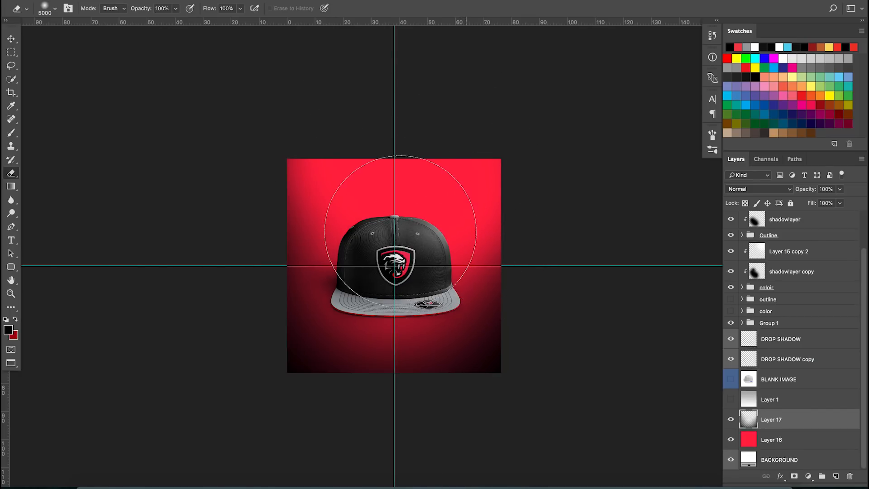
left_click(448, 277)
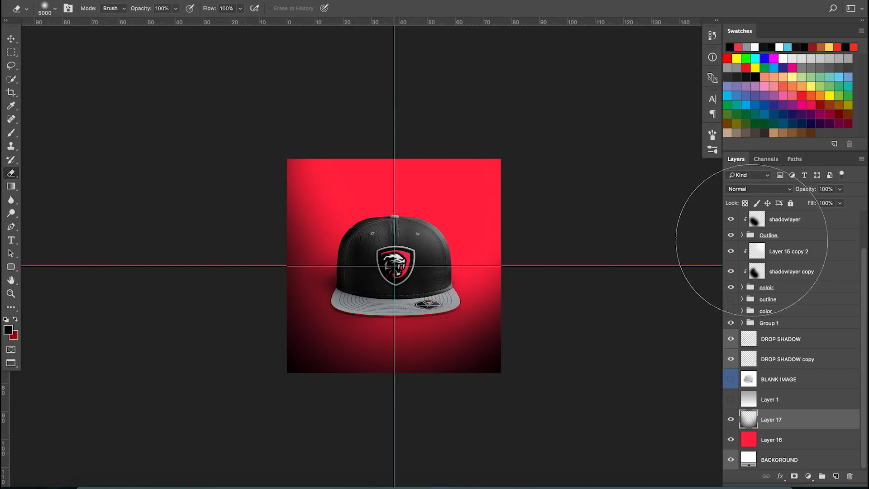
Set Layer 17's opacity to 35%
left_click(822, 189)
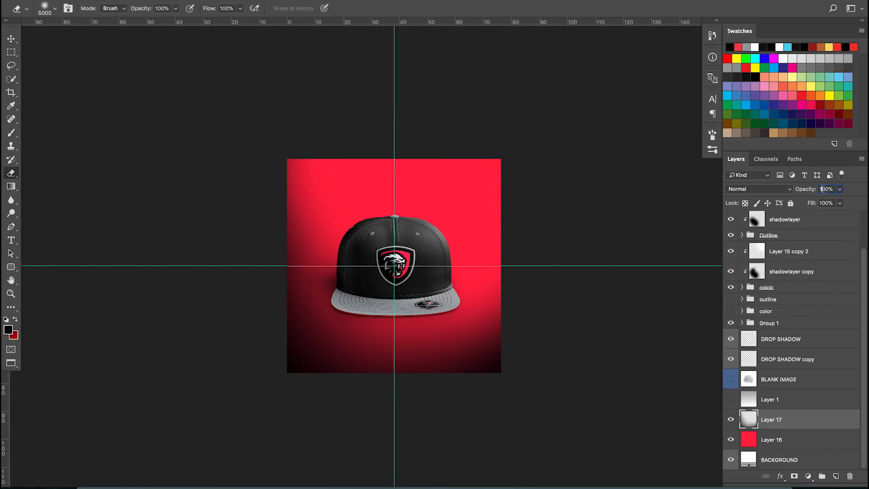
type("15")
key("Return")
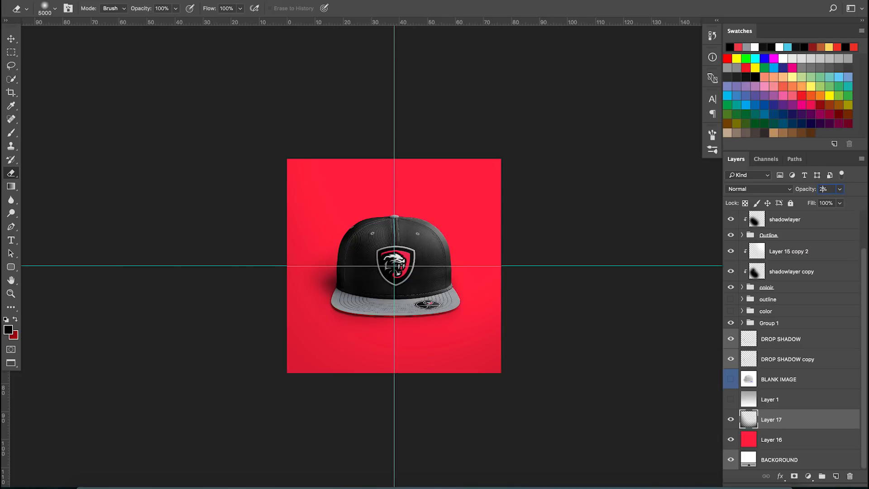
key("Return")
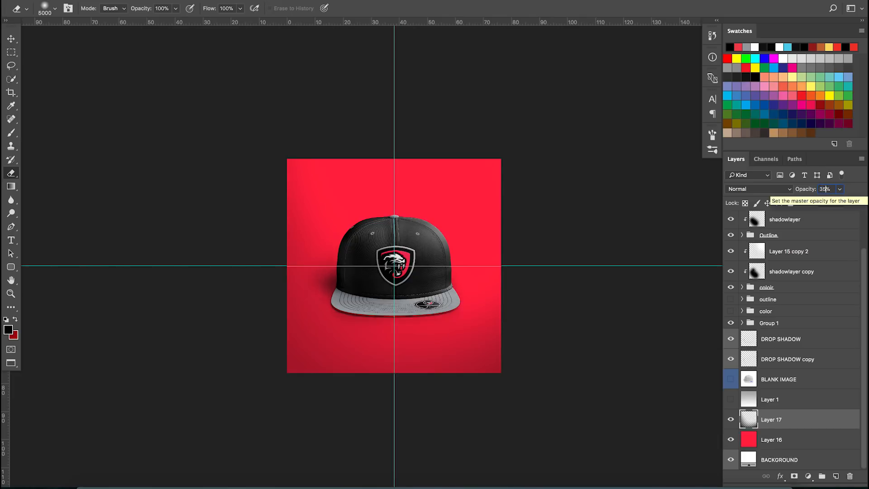
type("35")
key("Return")
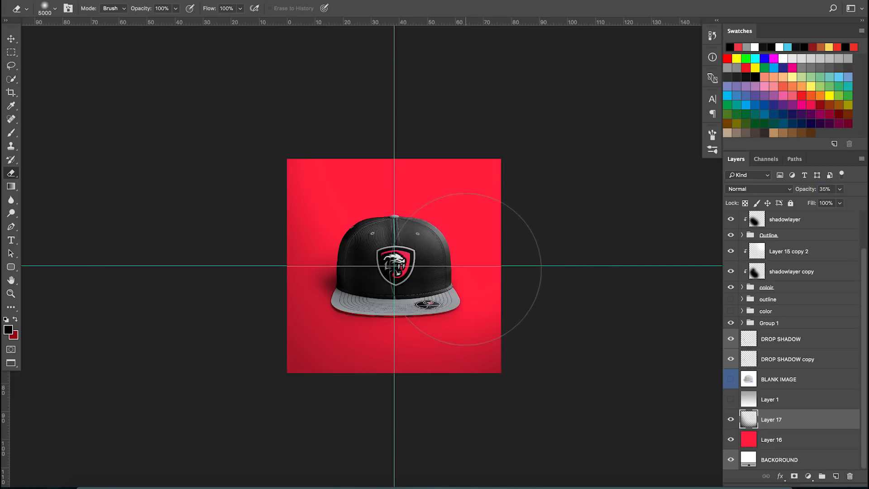
Duplicate Layer 17 and hide the guides
left_click_drag(798, 421, 803, 416)
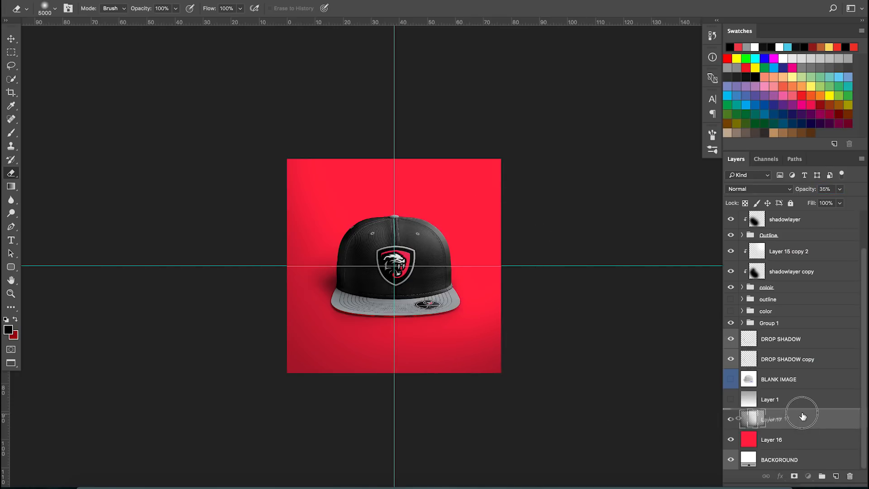
left_click_drag(803, 415, 803, 411)
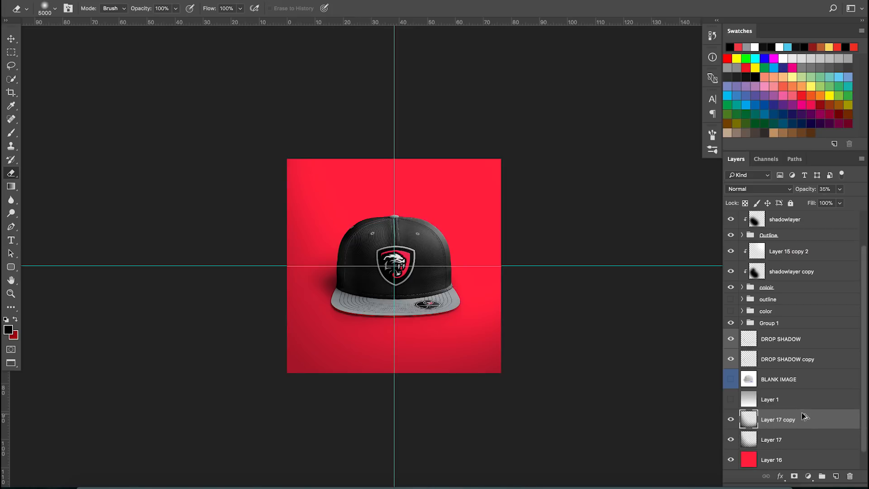
key("ctrl+semicolon")
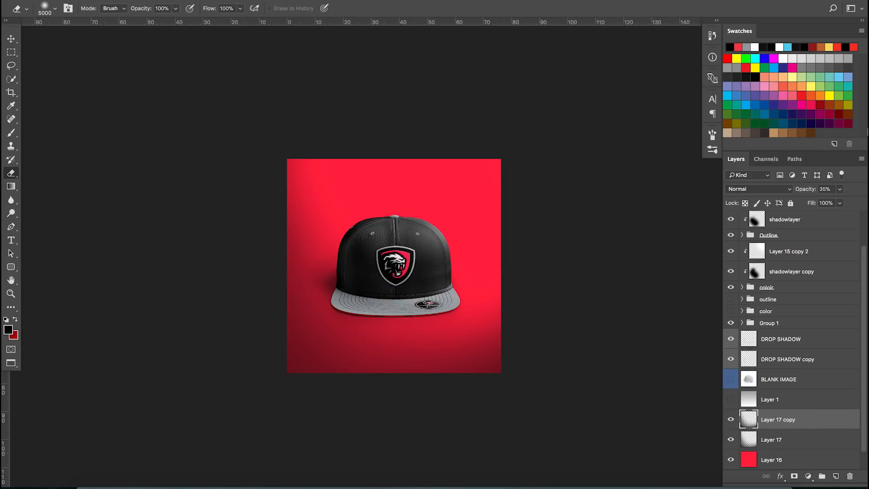
Set the Layer 17 copy's blend mode to Overlay, comparing it against Normal
left_click(781, 192)
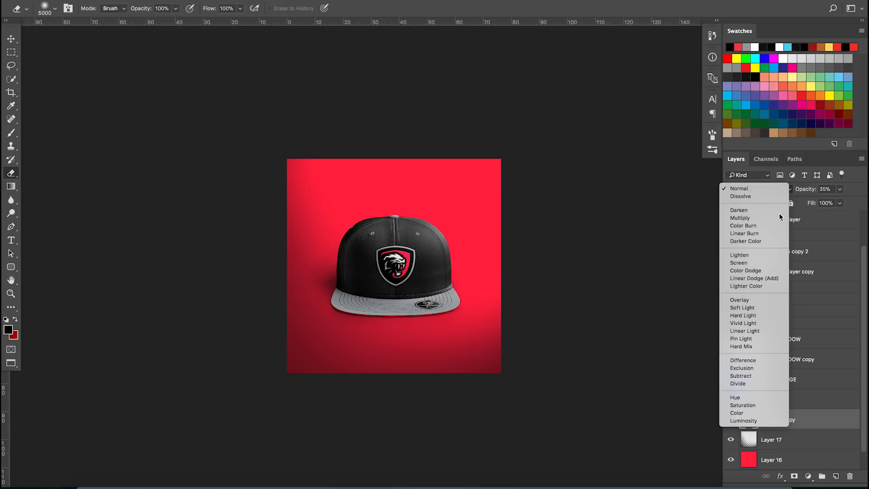
left_click(765, 300)
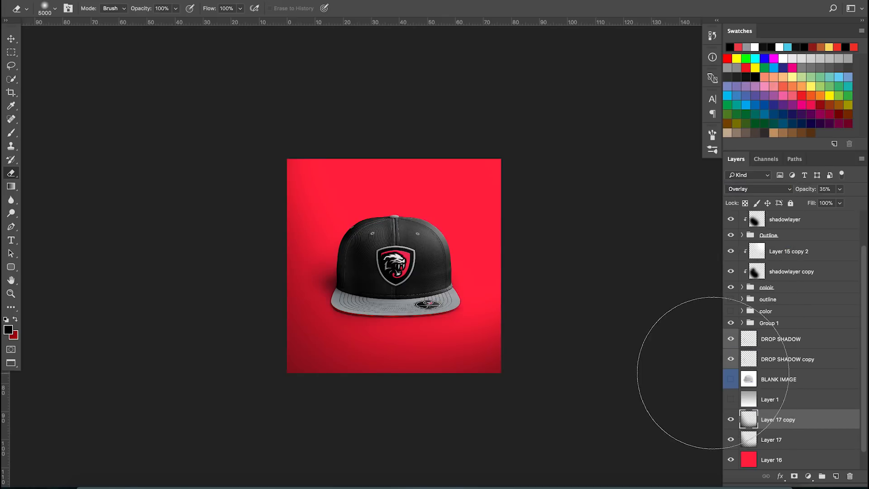
scroll(409, 319, "up", 2)
scroll(409, 313, "up", 2)
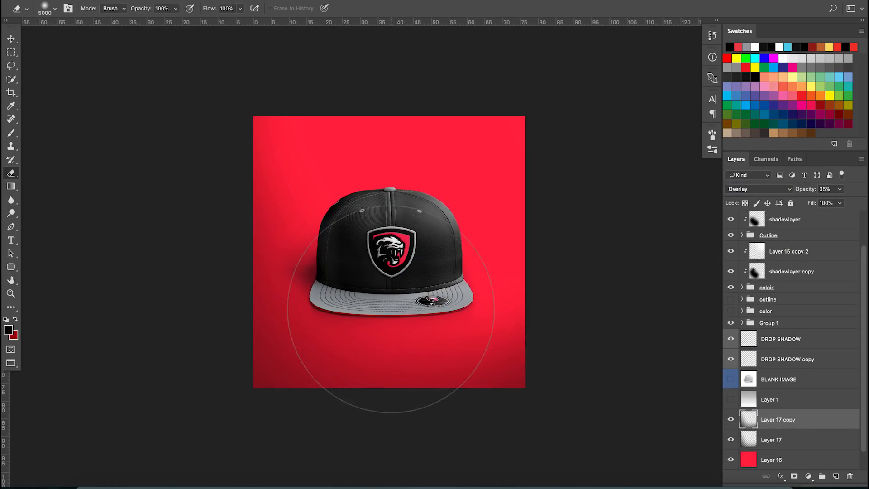
left_click(731, 419)
left_click(731, 420)
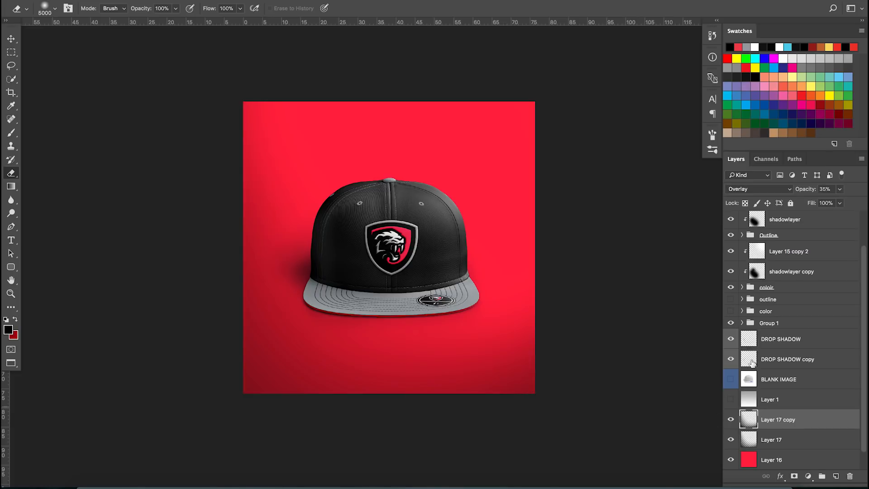
left_click(765, 189)
left_click(742, 82)
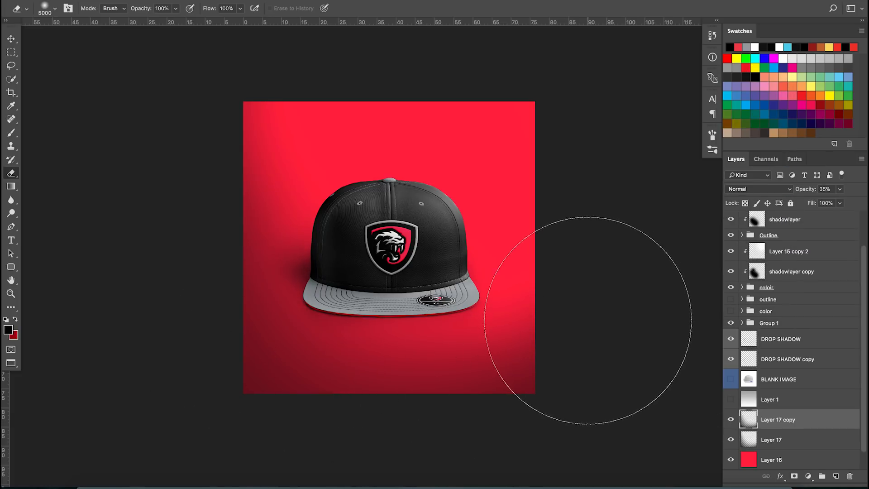
left_click(735, 189)
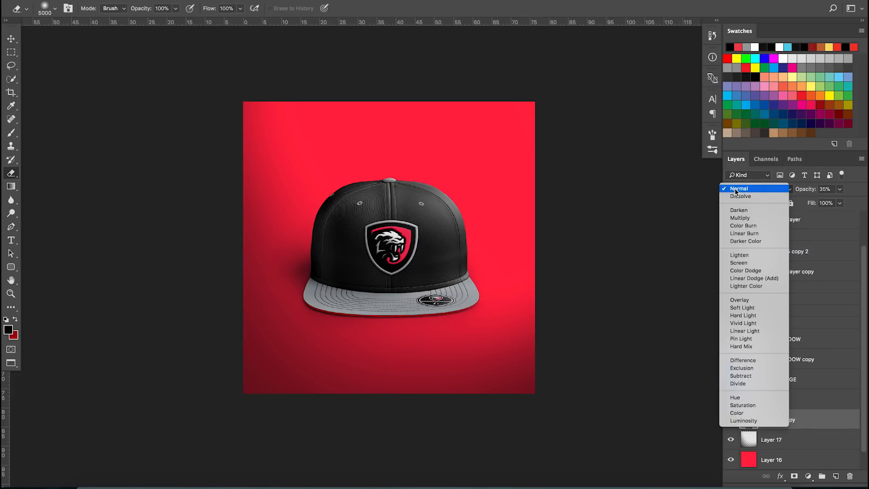
left_click(732, 301)
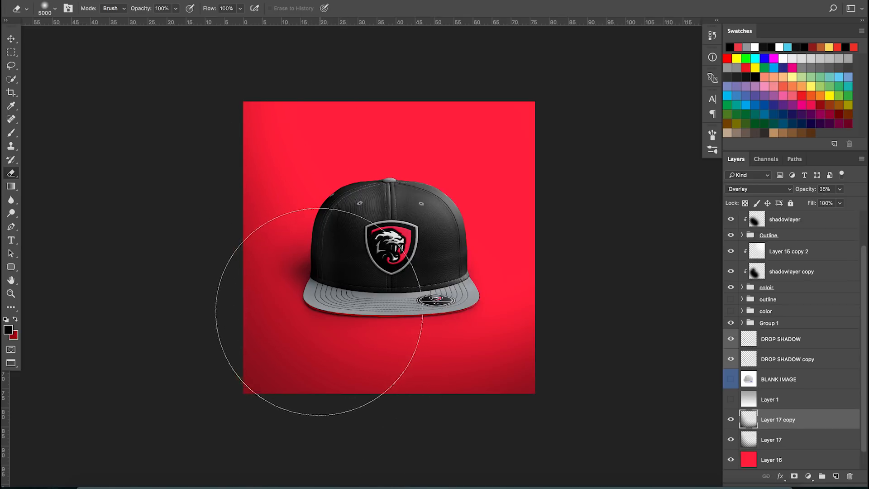
Try moving both Layer 17 layers to the top of the stack, then send them back to the bottom
left_click(795, 441, "shift")
left_click_drag(820, 435, 830, 225)
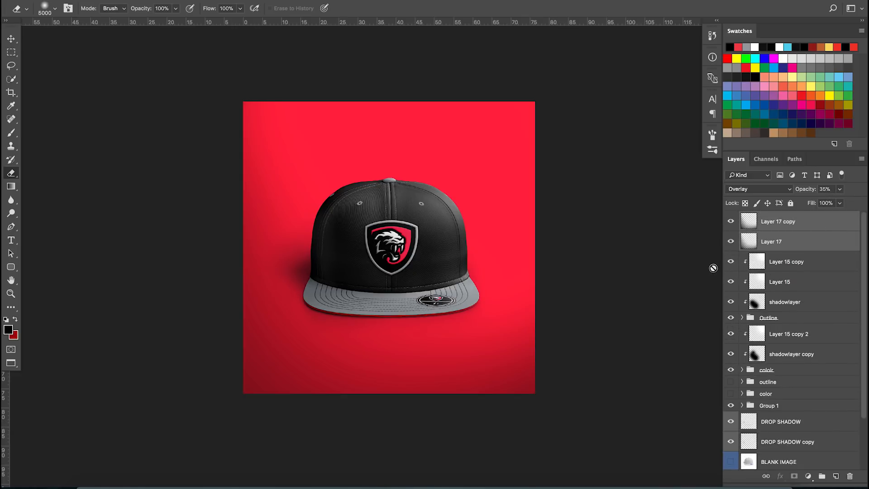
mouse_move(732, 222)
left_mouse_down()
mouse_move(733, 241)
mouse_move(733, 223)
left_mouse_up()
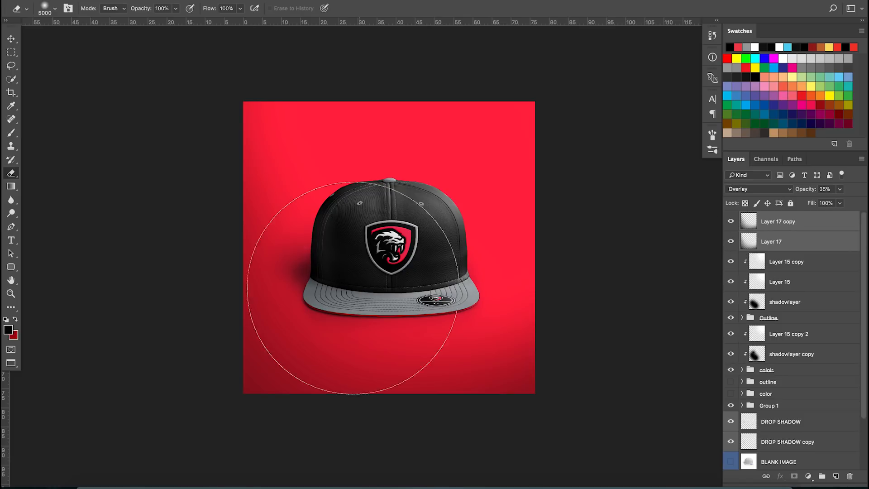
scroll(360, 292, "up", 1)
key("v")
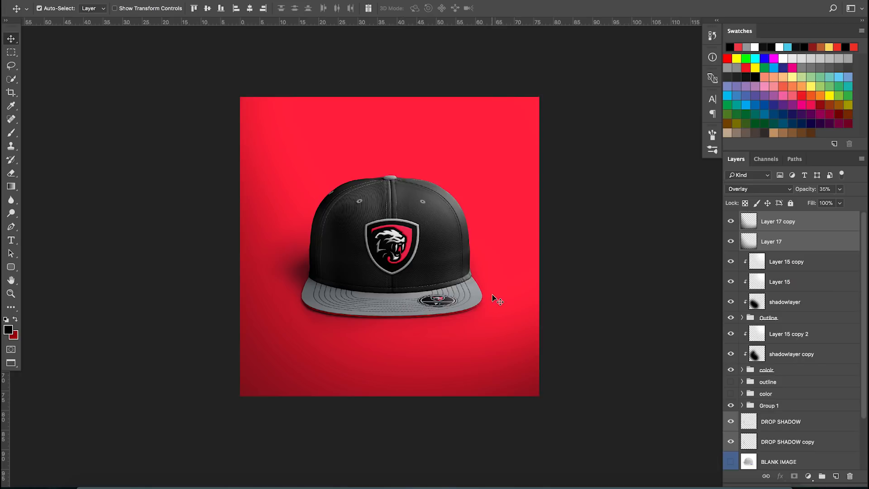
key("ctrl+shift+bracketleft")
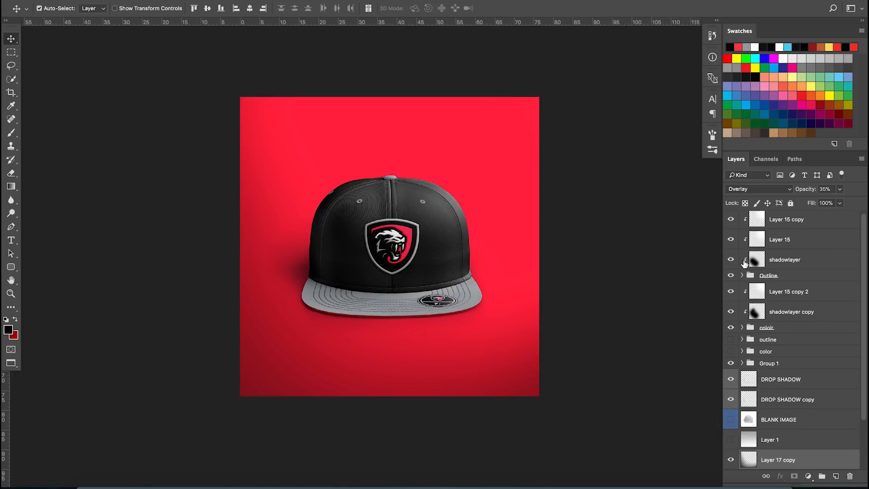
Set Layer 17's opacity to 25%
scroll(779, 407, "down", 3)
mouse_move(731, 400)
left_mouse_down()
mouse_move(730, 421)
mouse_move(731, 407)
left_mouse_up()
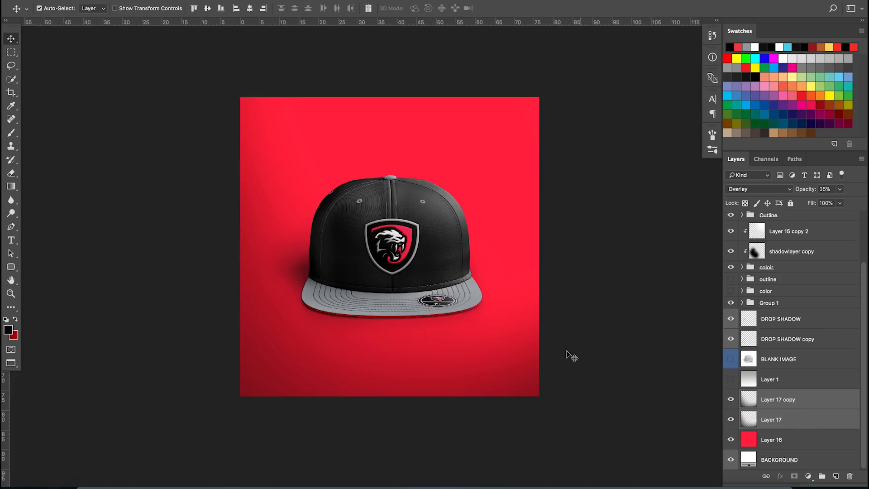
scroll(460, 357, "down", 2)
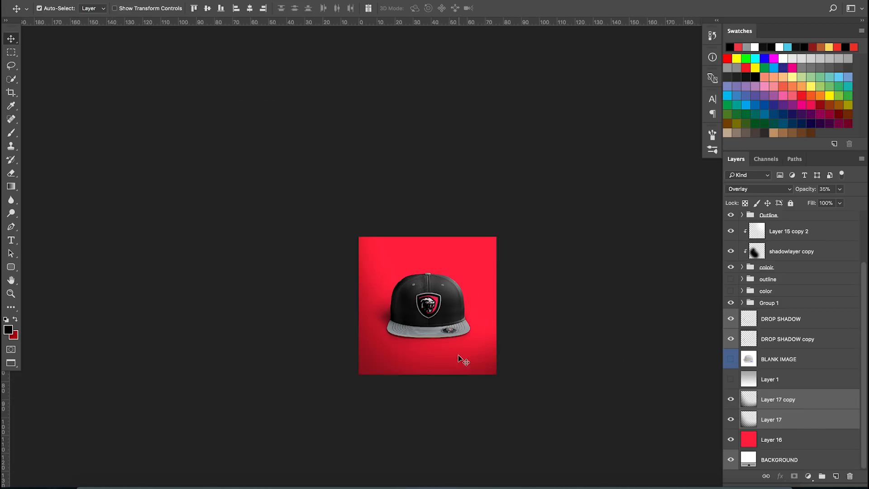
left_click(813, 403, "super")
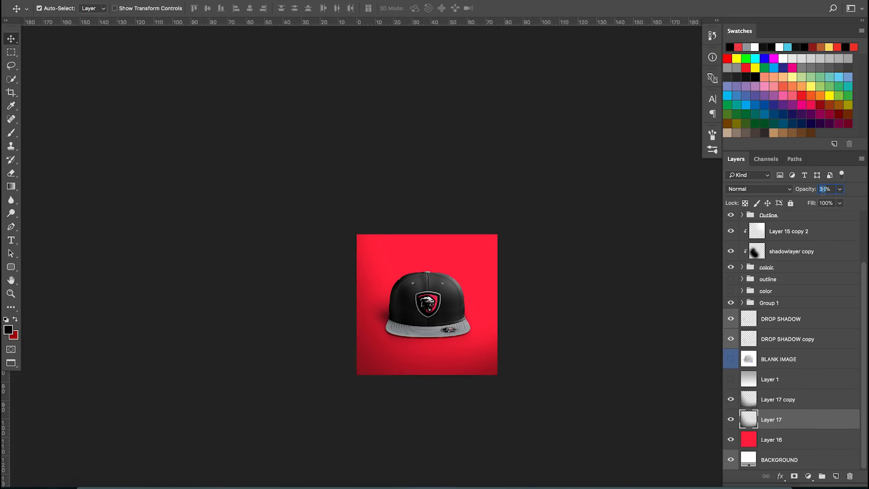
type("25")
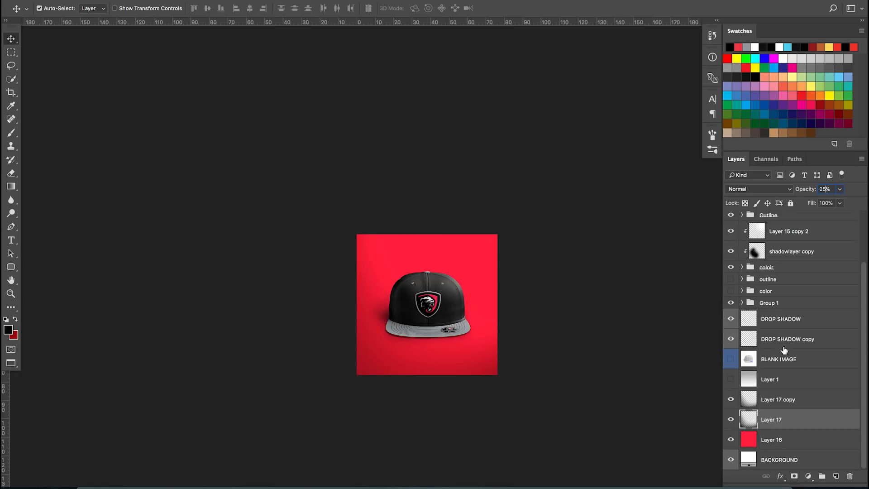
Switch to the Brush tool at a 5000 px size and add a new empty layer above the Layer 17 copy
left_click(804, 404)
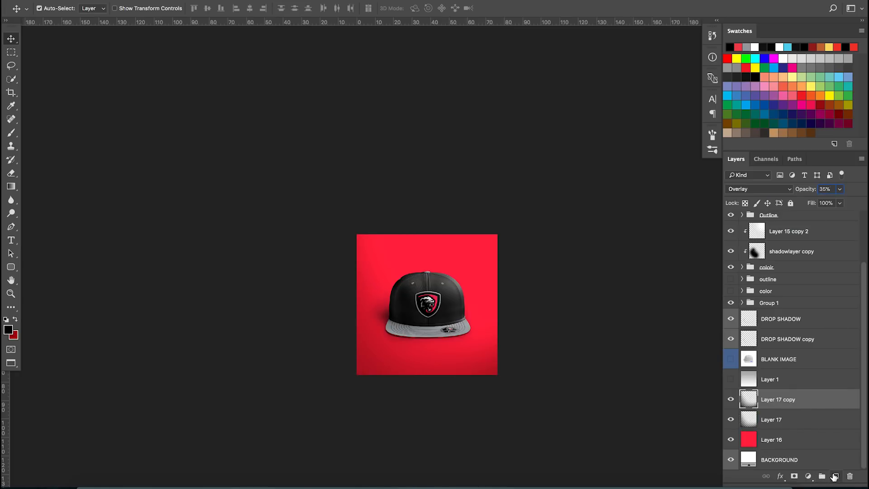
left_click(13, 56)
key("b")
left_click_drag(404, 290, 544, 305)
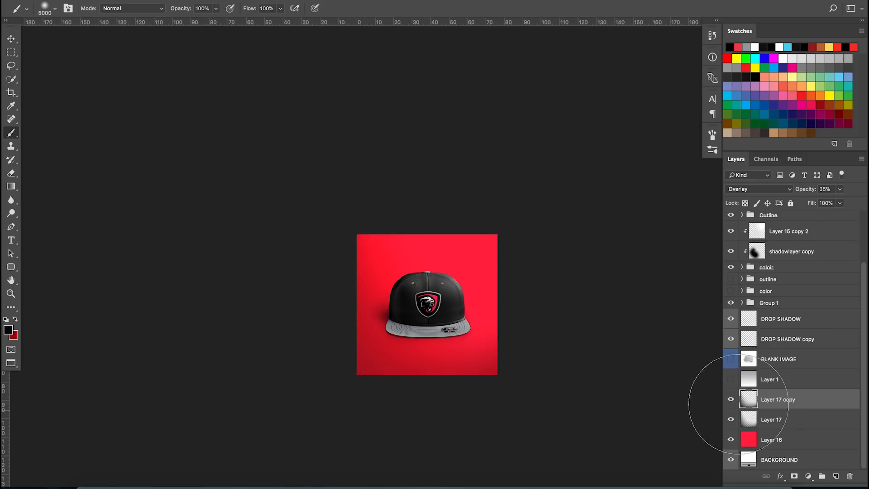
key("super+0")
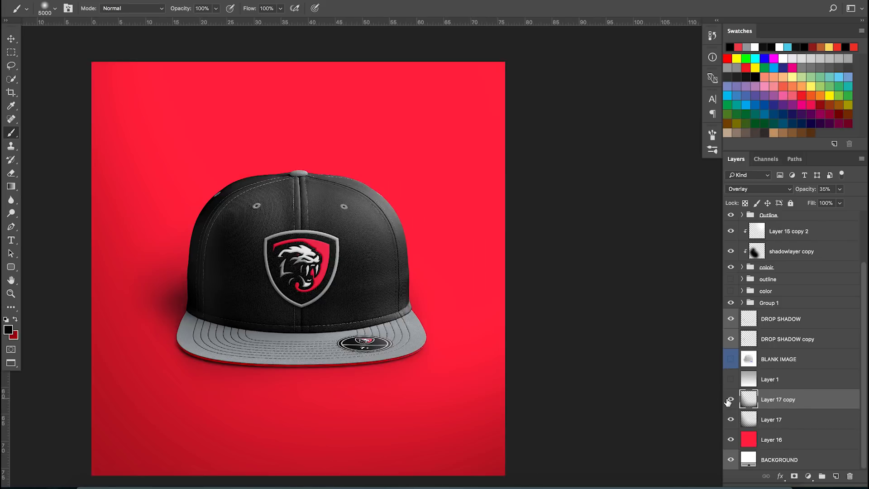
left_click(836, 474)
Set the foreground colour to white and brush across the upper part of the image on the new layer
scroll(443, 275, "down", 3)
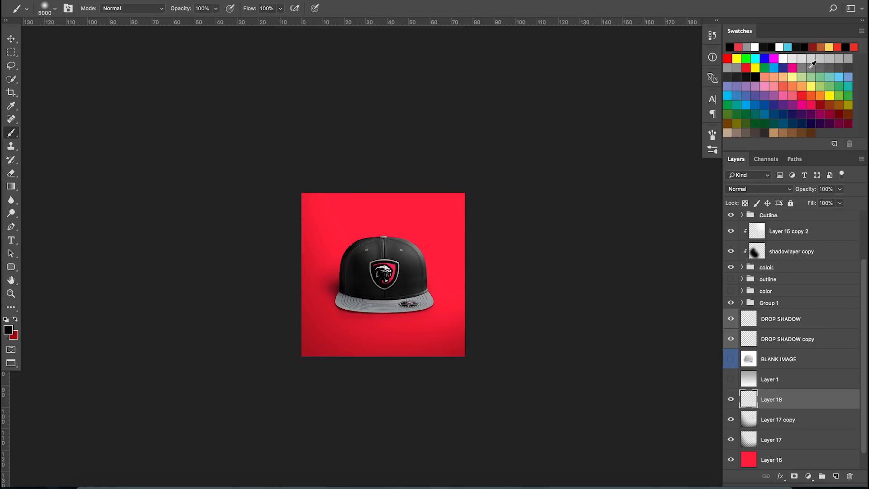
left_click(788, 58)
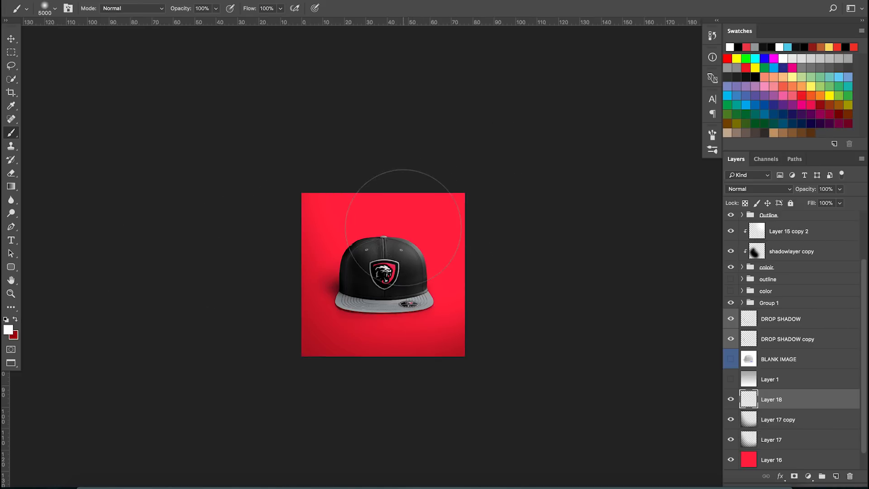
left_click_drag(381, 253, 650, 282, "ctrl+alt")
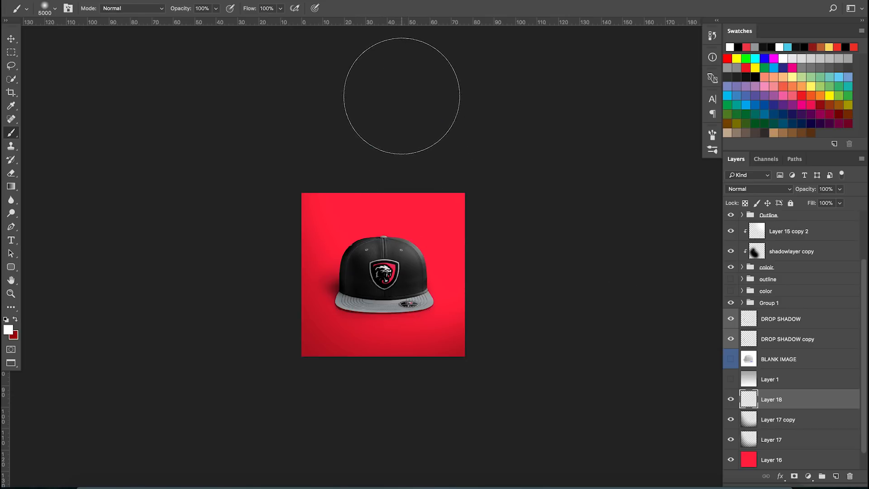
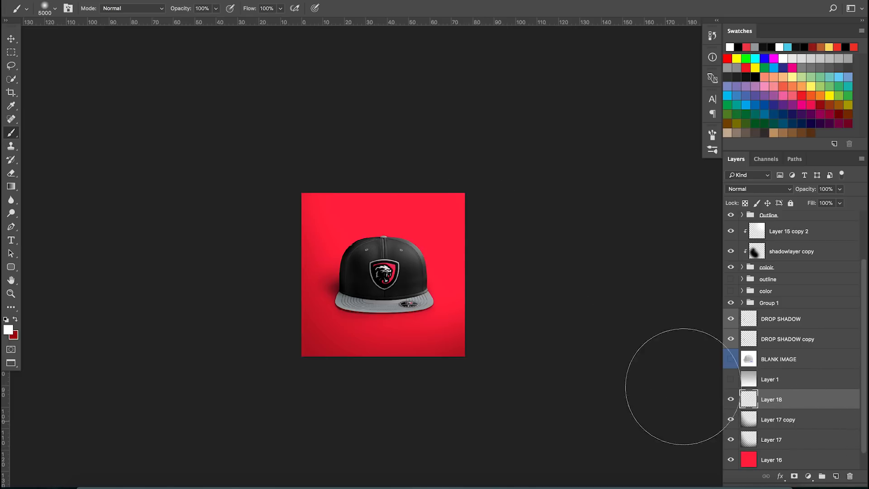
Free-transform the white light layer, enlarging it to about 183% and repositioning it toward the upper-right corner
scroll(806, 421, "up", 5)
left_click(805, 419)
scroll(536, 317, "down", 2)
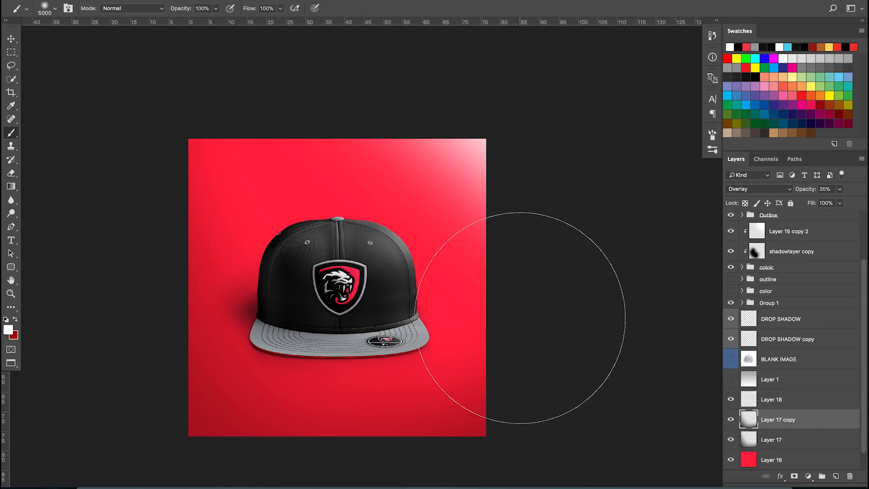
left_click(807, 407)
scroll(495, 340, "down", 2)
left_click(732, 400)
key("ctrl+t")
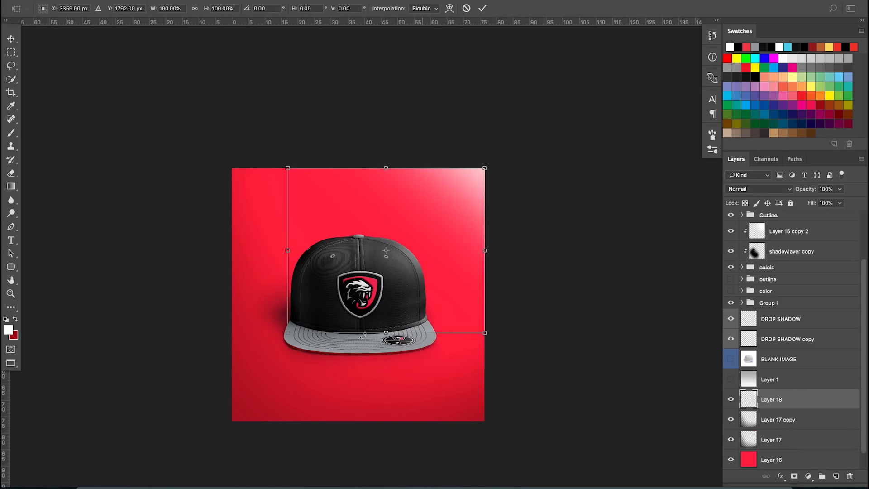
left_click_drag(291, 335, 227, 384)
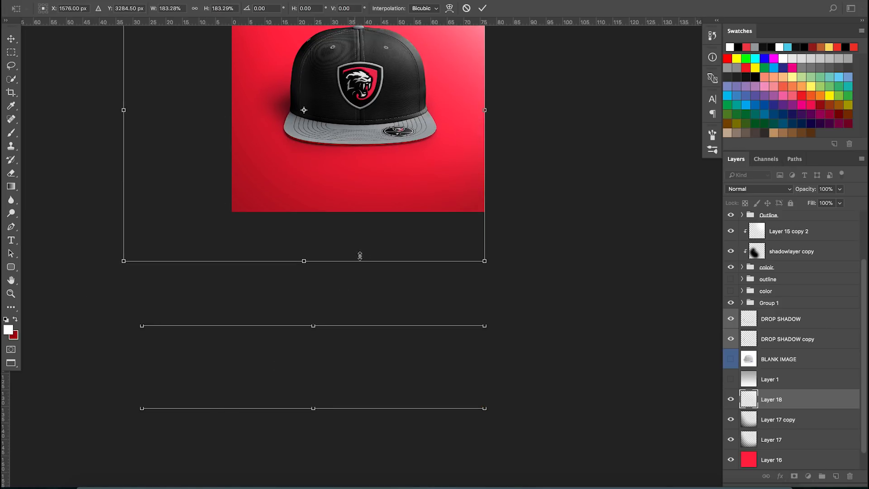
left_click_drag(379, 206, 401, 332)
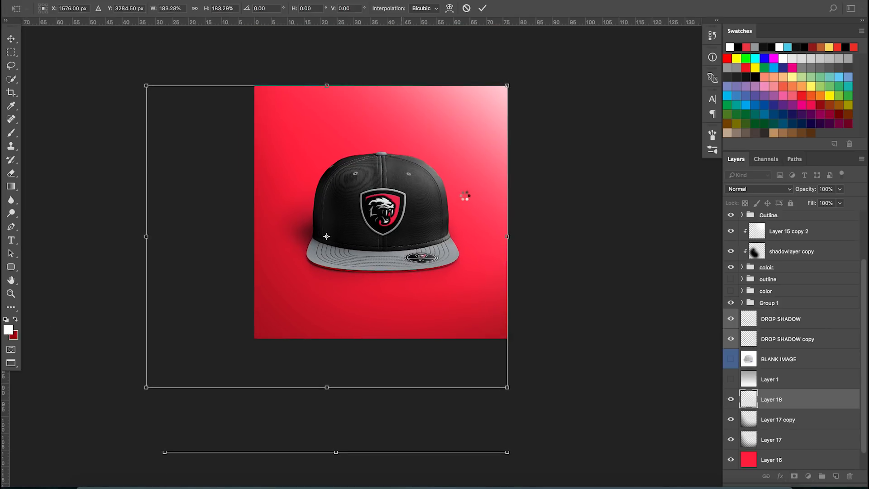
key("Return")
Zoom in and out to examine the lit hat mockup, briefly switching to Illustrator and back
key("b")
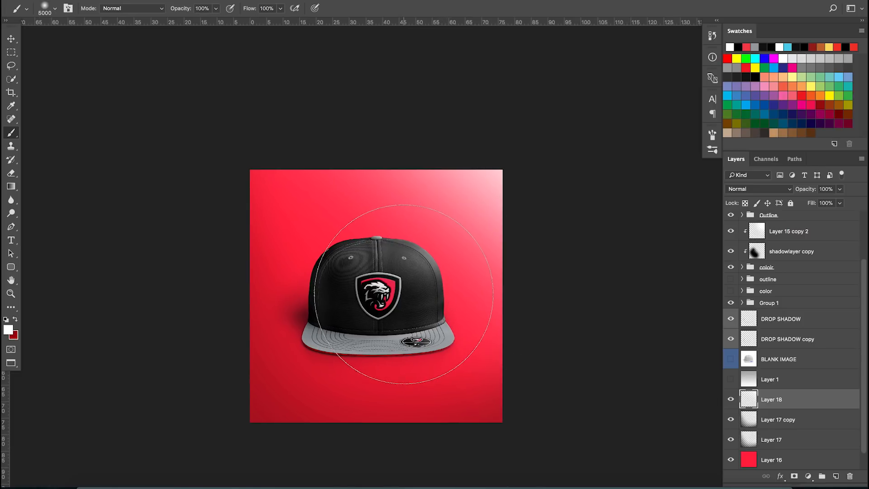
scroll(392, 301, "up", 2)
key("i")
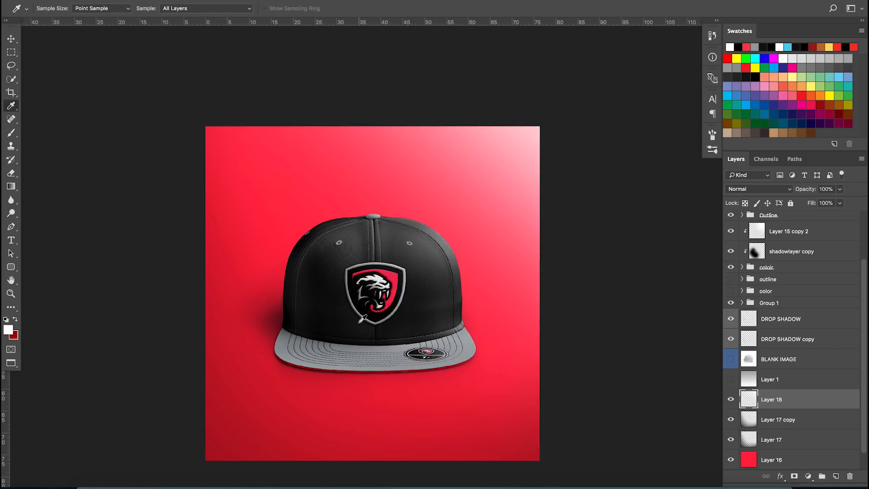
scroll(363, 319, "up", 4)
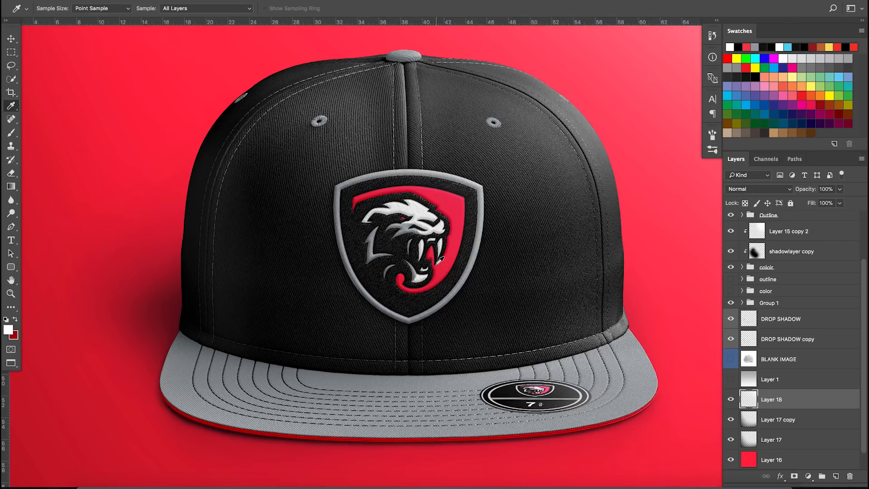
scroll(433, 267, "down", 4)
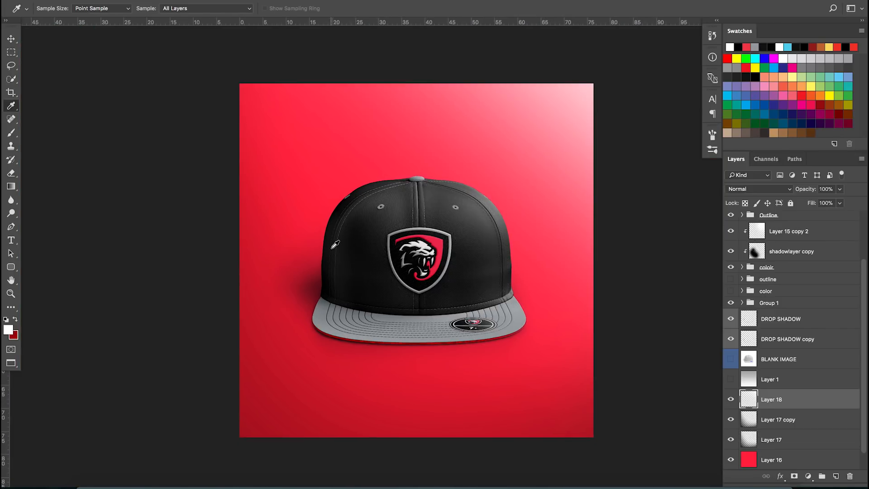
scroll(335, 245, "down", 3)
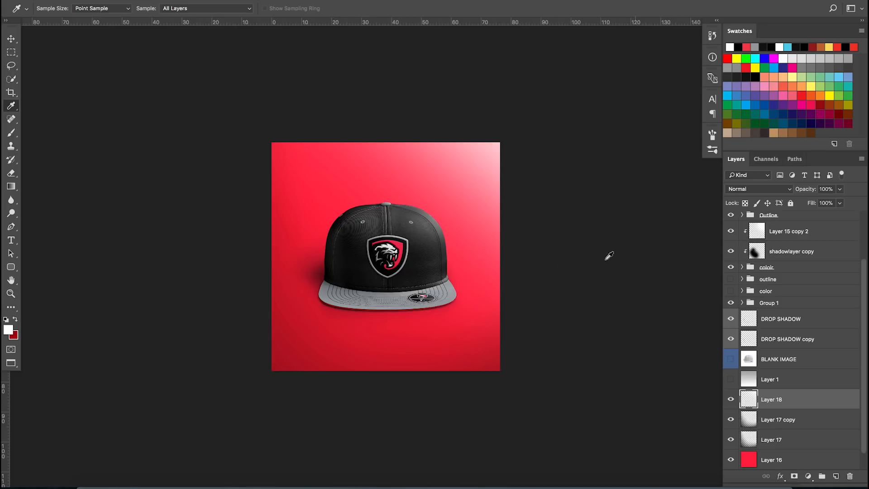
left_click(354, 480)
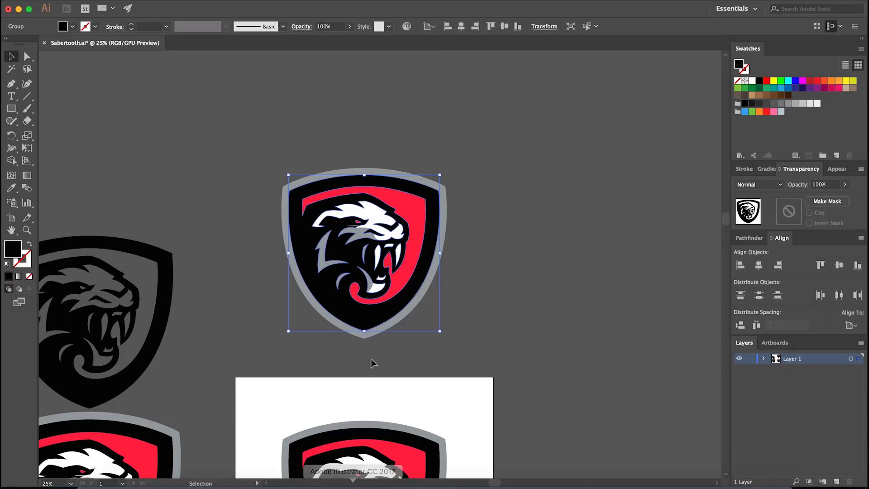
left_click(390, 480)
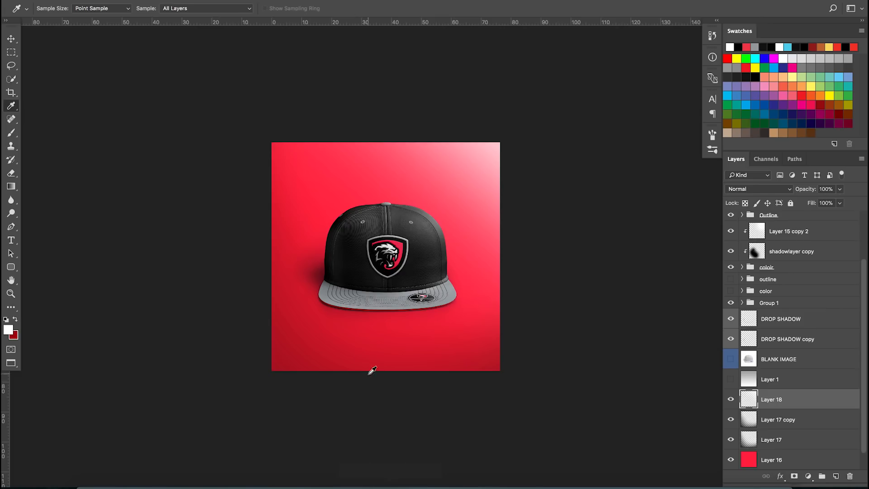
scroll(441, 295, "up", 1)
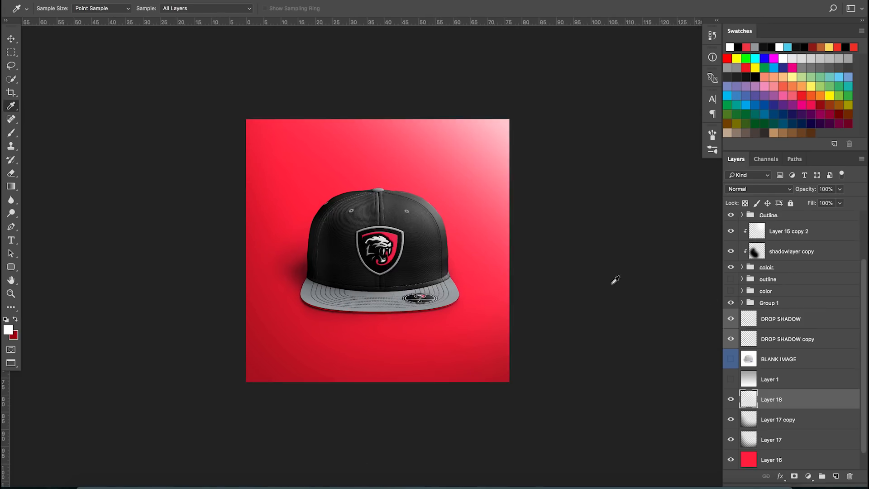
Duplicate the white light layer and set it to Overlay blend mode at 15% opacity
left_click(731, 399)
left_click(731, 399)
type("15")
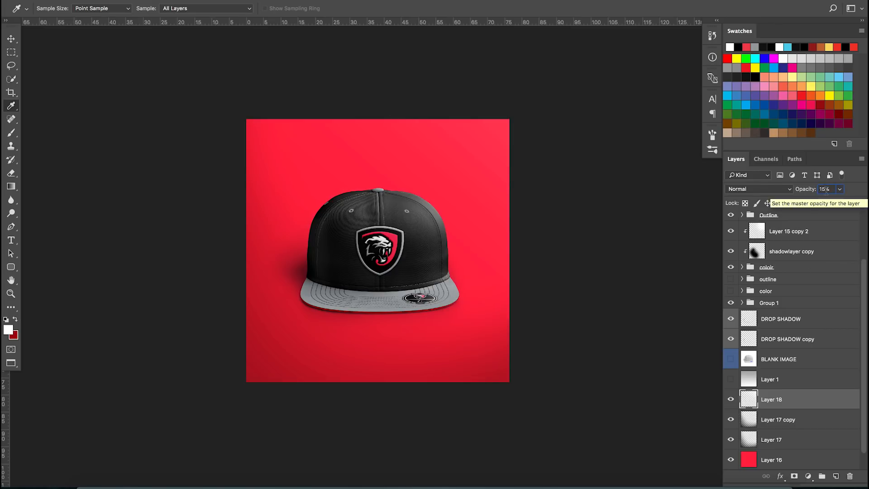
left_click_drag(798, 392, 809, 397)
left_click(773, 189)
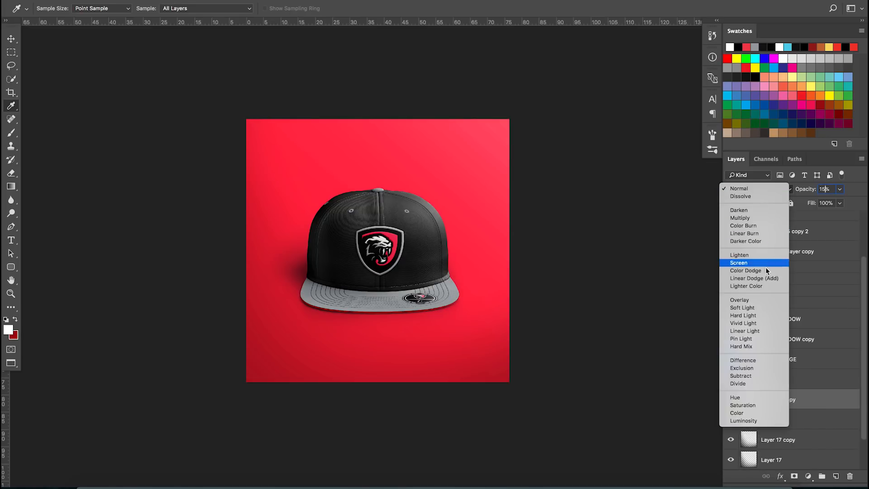
left_click(762, 300)
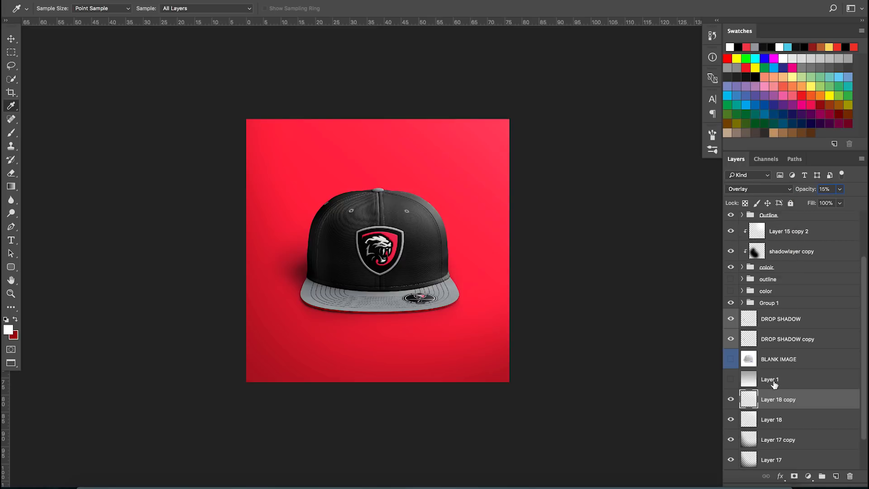
Zoom in and out to inspect the embroidered logo and overall lighting on the hat
left_click(731, 398)
scroll(466, 300, "down", 2)
scroll(466, 307, "down", 2)
scroll(438, 316, "up", 1)
scroll(462, 297, "up", 4)
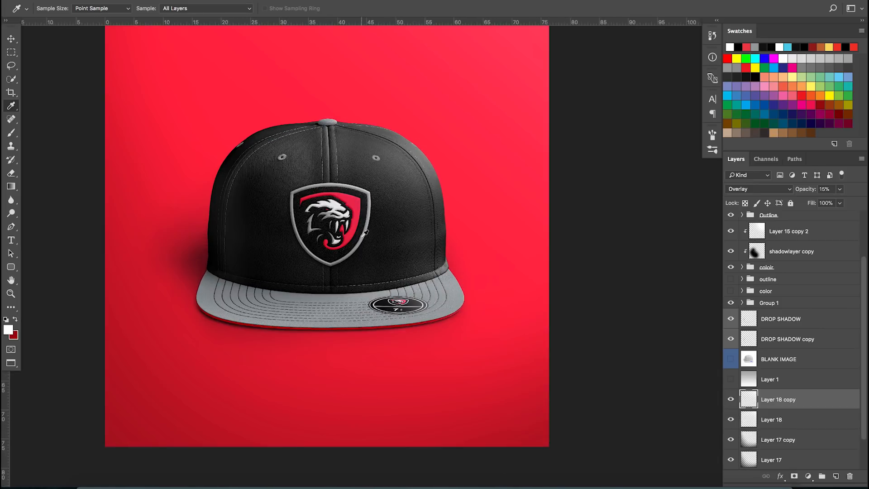
scroll(319, 209, "up", 3)
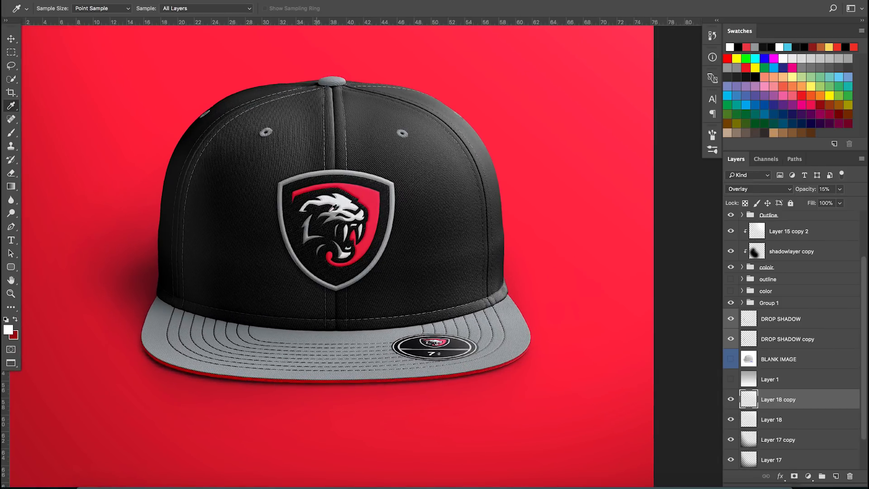
key("v")
scroll(371, 246, "up", 1)
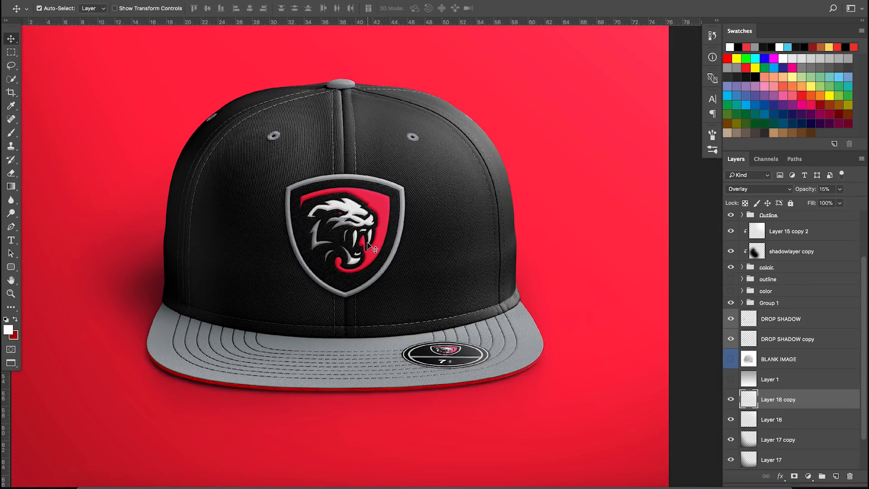
scroll(368, 243, "up", 1)
scroll(289, 213, "up", 3)
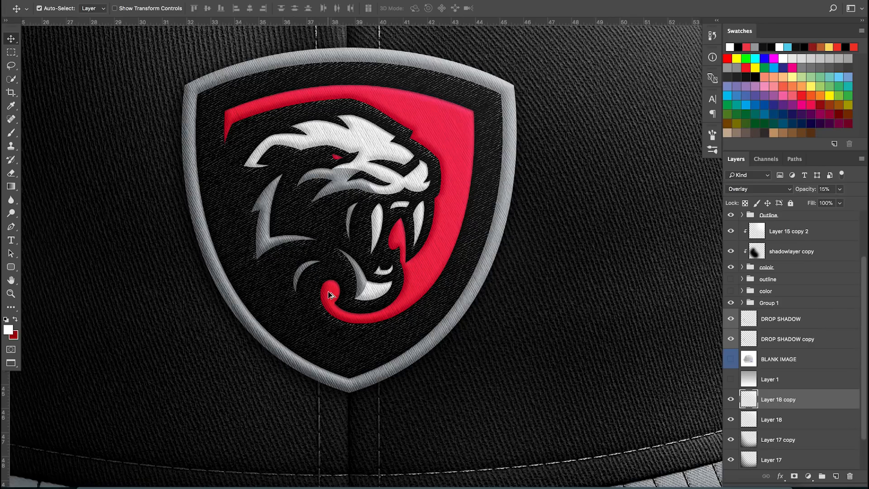
scroll(330, 294, "down", 5)
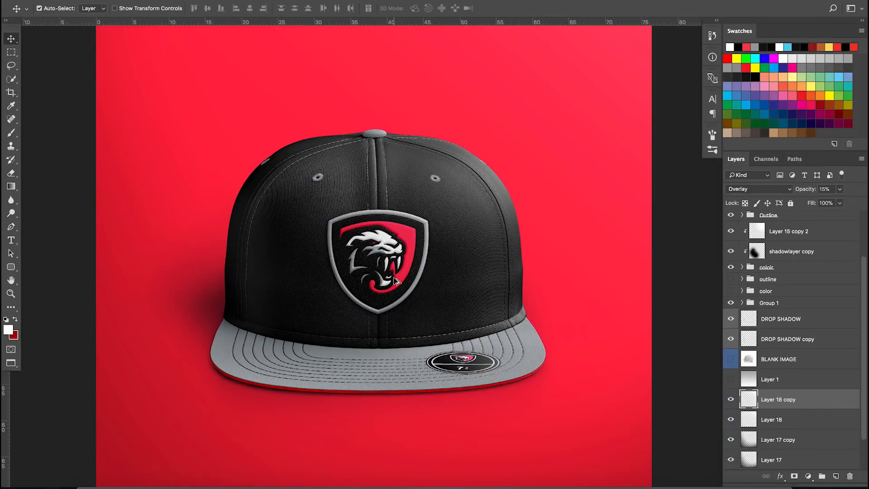
scroll(396, 280, "down", 1)
scroll(396, 281, "down", 2)
scroll(828, 339, "up", 3)
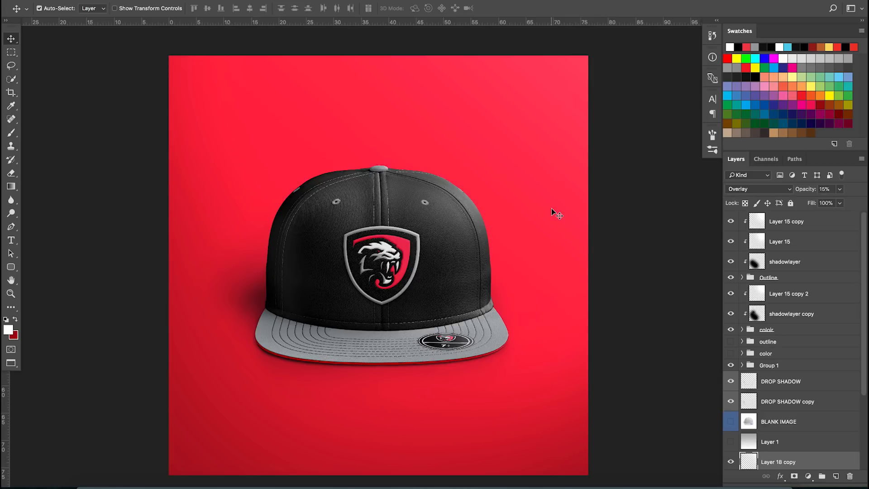
Switch to the browser and browse the Gas Mask Logo Dexxon Gaming project's apparel mockups on Behance
left_click(280, 485)
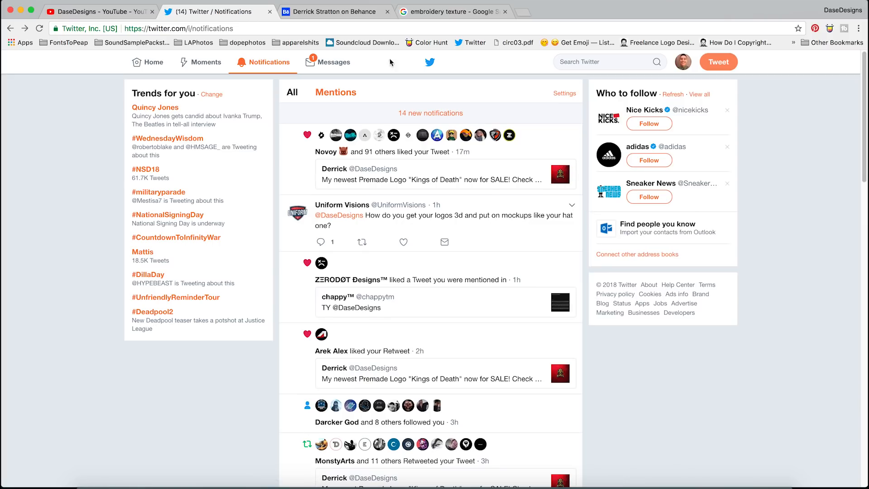
left_click(360, 19)
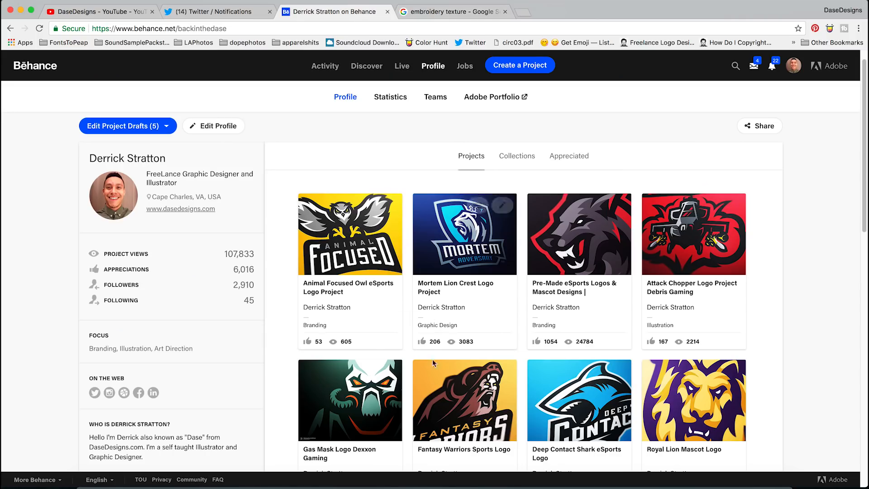
left_click(363, 372)
left_click(330, 412)
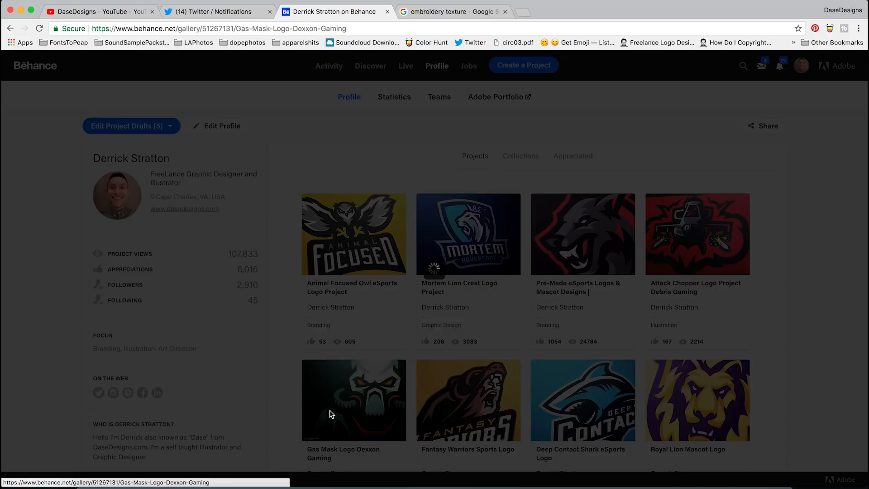
scroll(403, 264, "down", 15)
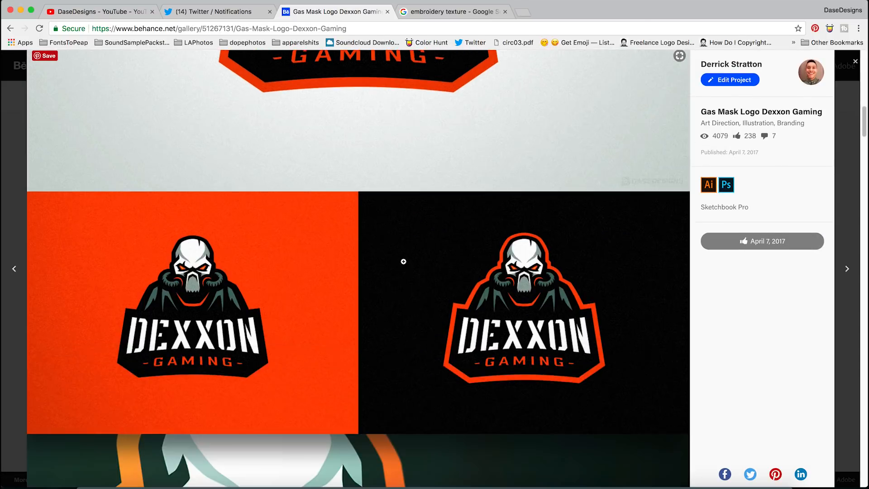
scroll(400, 267, "down", 8)
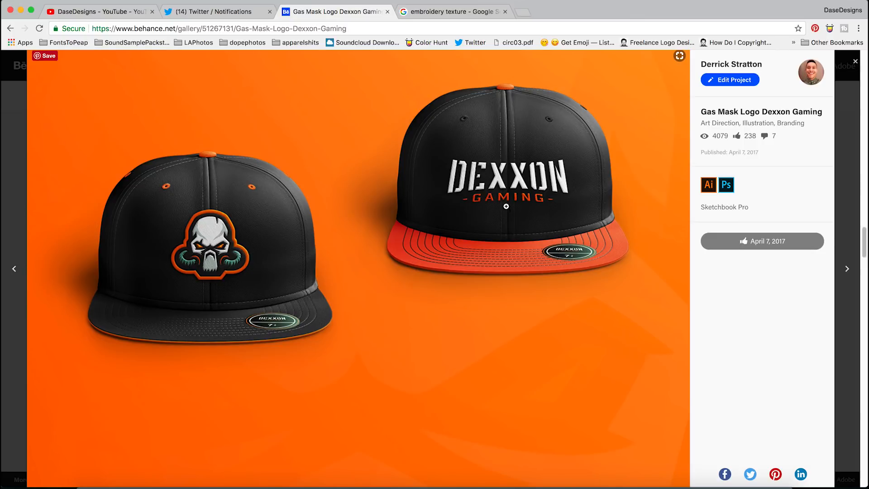
scroll(506, 206, "down", 8)
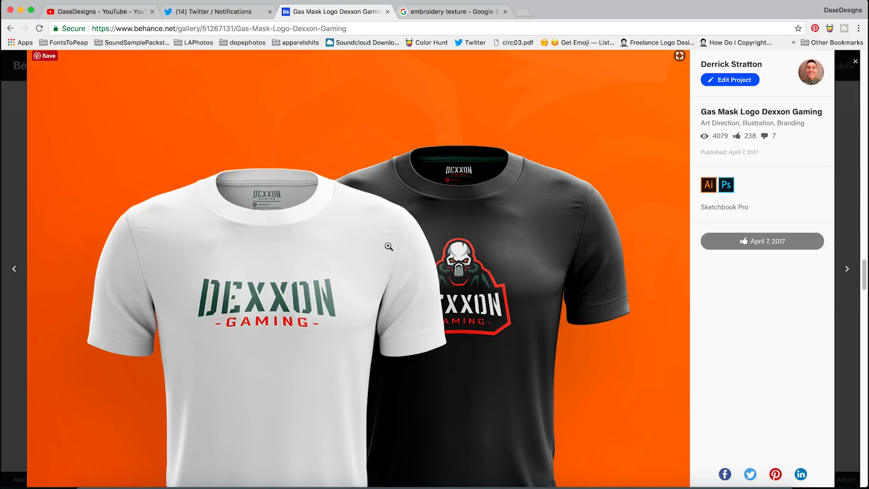
scroll(389, 246, "down", 10)
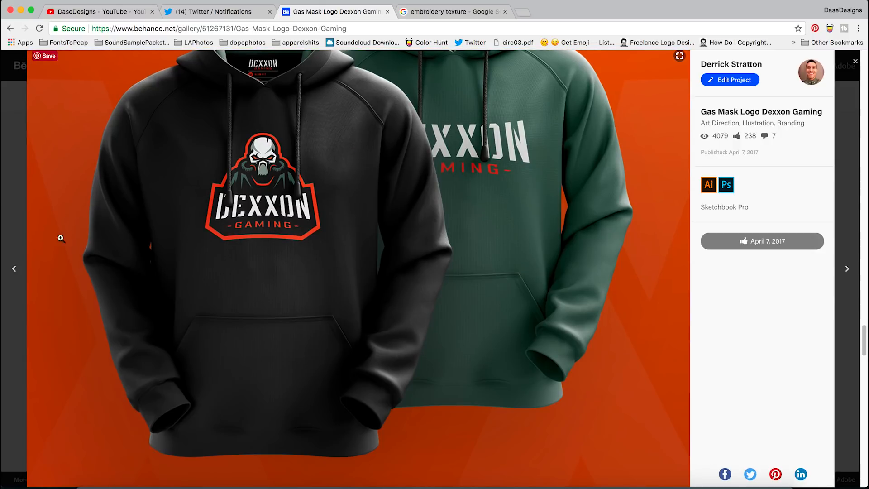
left_click(5, 213)
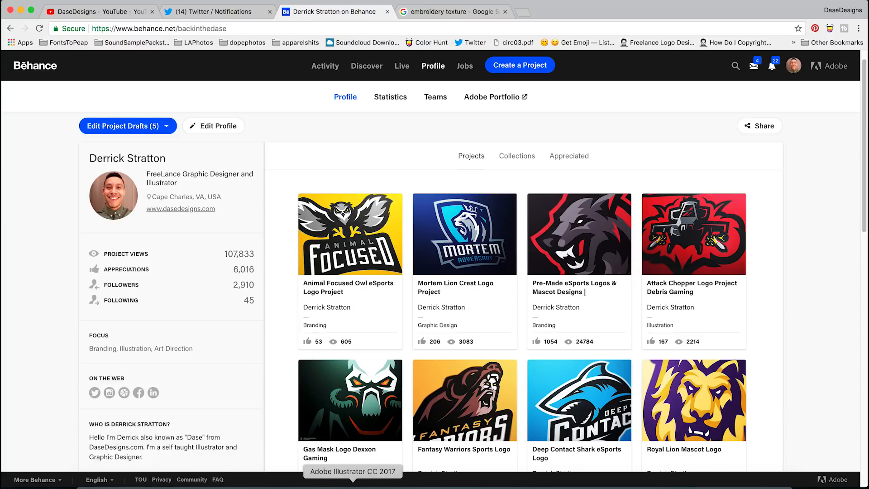
Return to Photoshop and zoom in to examine the finished hat mockup's logo patch
left_click(387, 485)
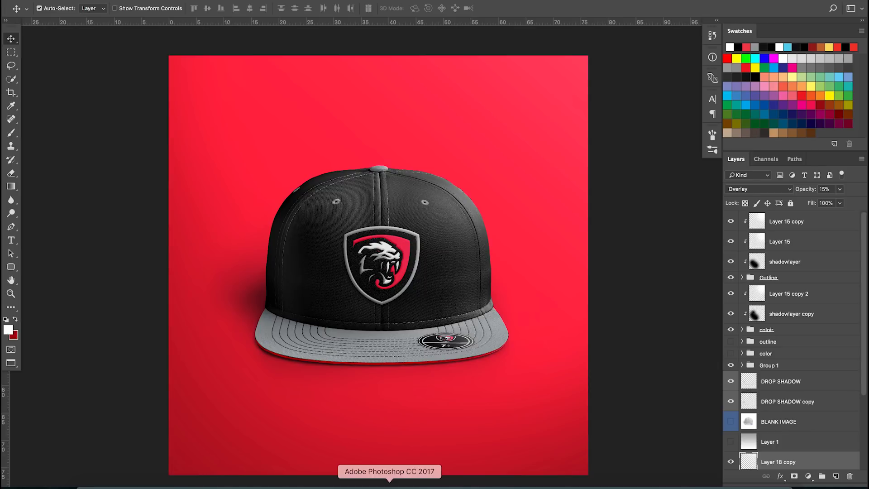
scroll(373, 348, "up", 1)
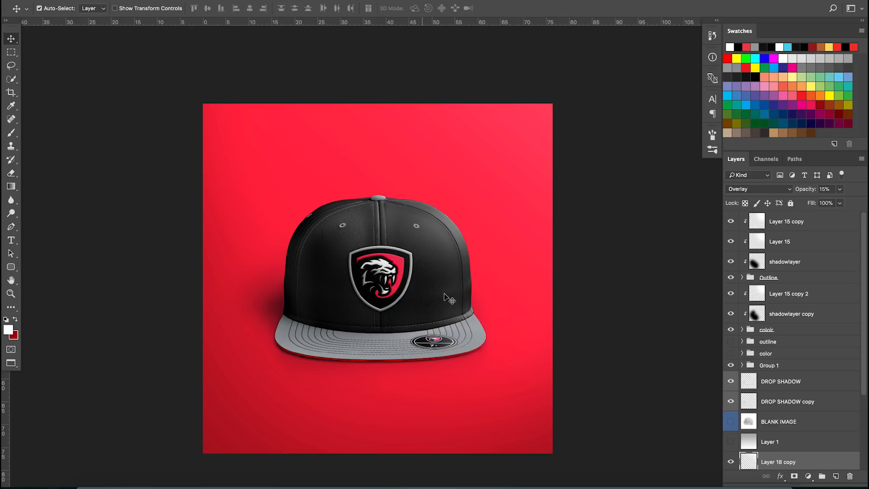
scroll(405, 323, "up", 3)
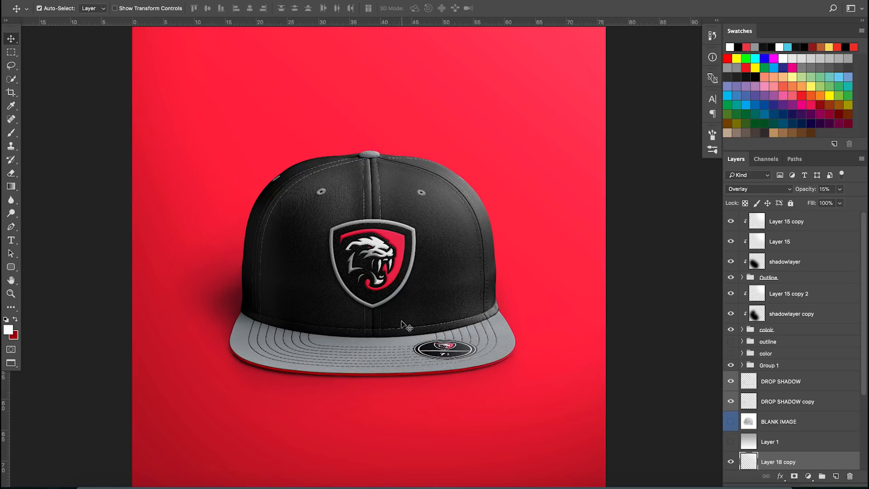
scroll(389, 312, "up", 3)
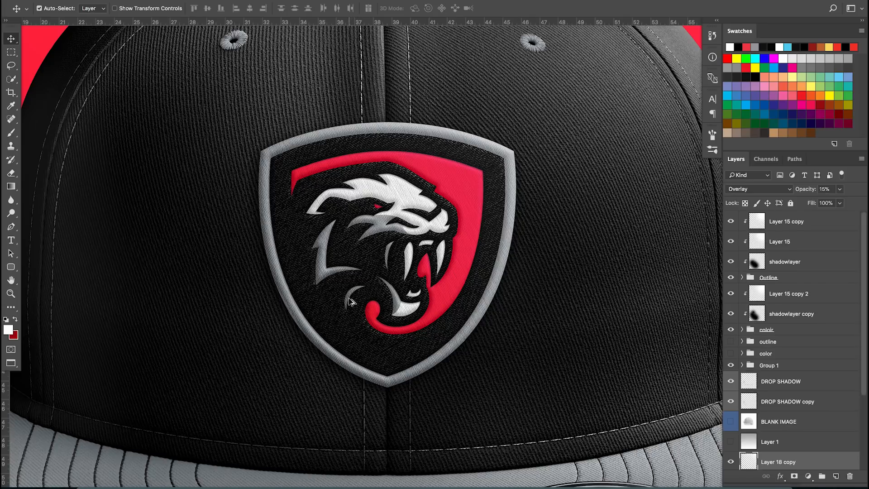
scroll(351, 303, "down", 4)
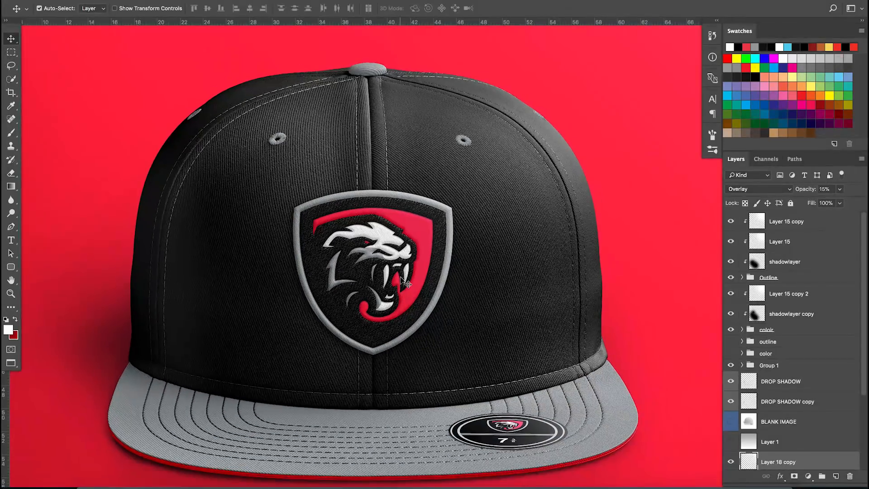
scroll(407, 284, "down", 1)
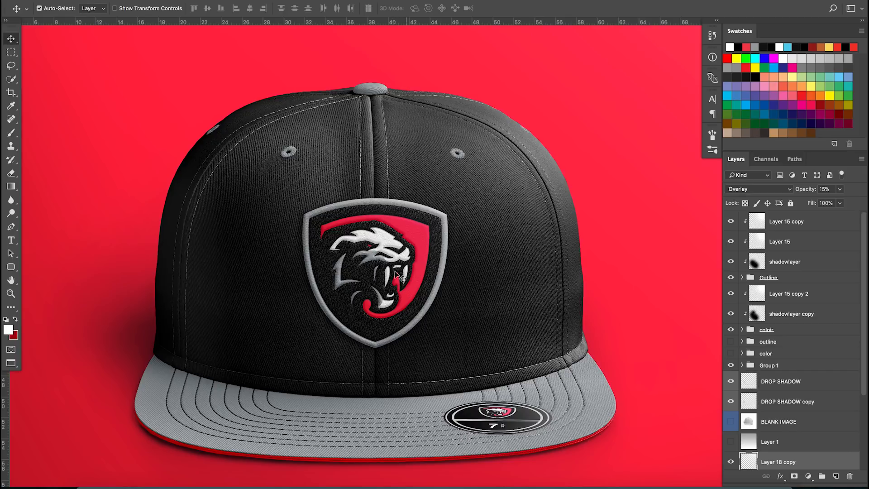
Switch to the browser, open creativemarket.com in a new tab, and close that tab again
left_click(280, 483)
left_click(525, 12)
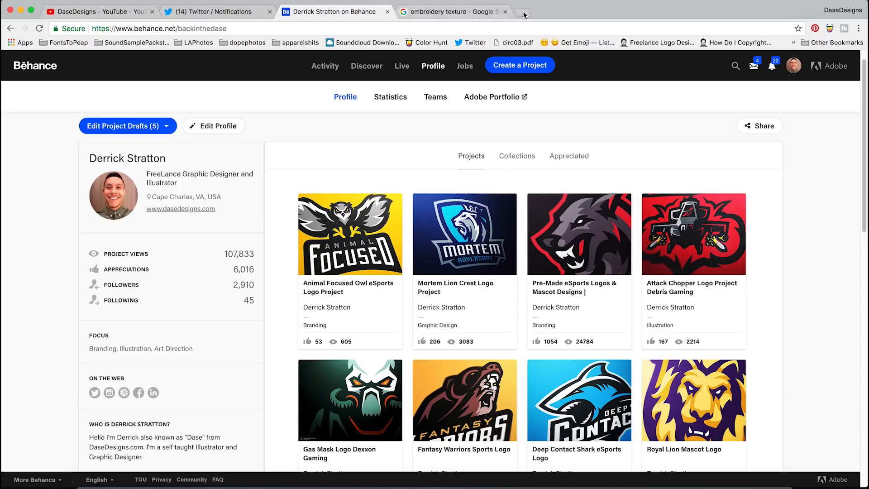
type("creative")
key("Return")
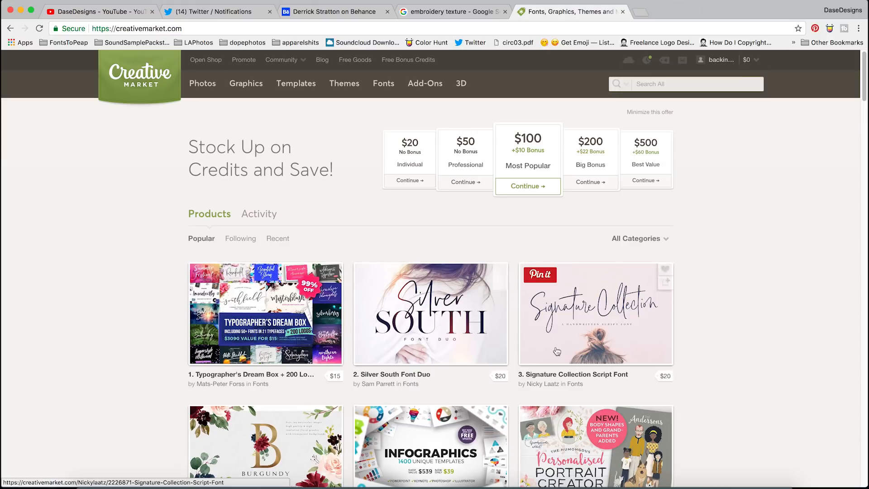
left_click(623, 11)
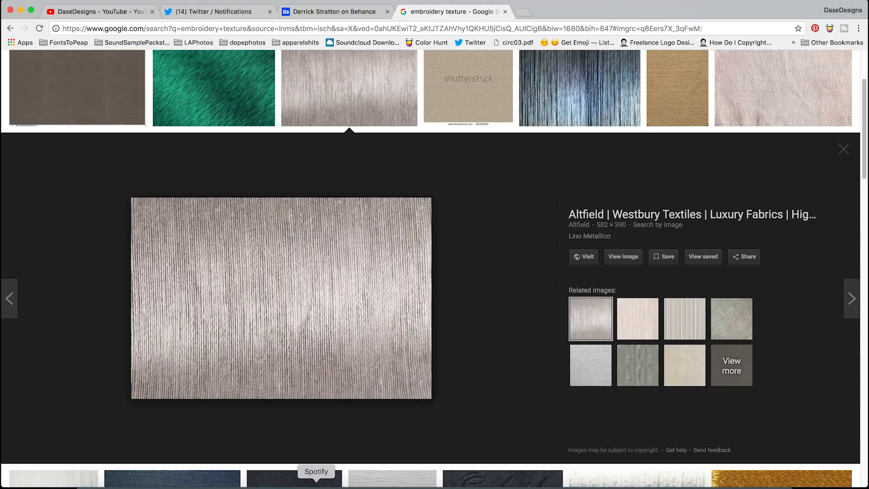
Return to Photoshop and zoom out to view the whole red-background hat composition
left_click(389, 479)
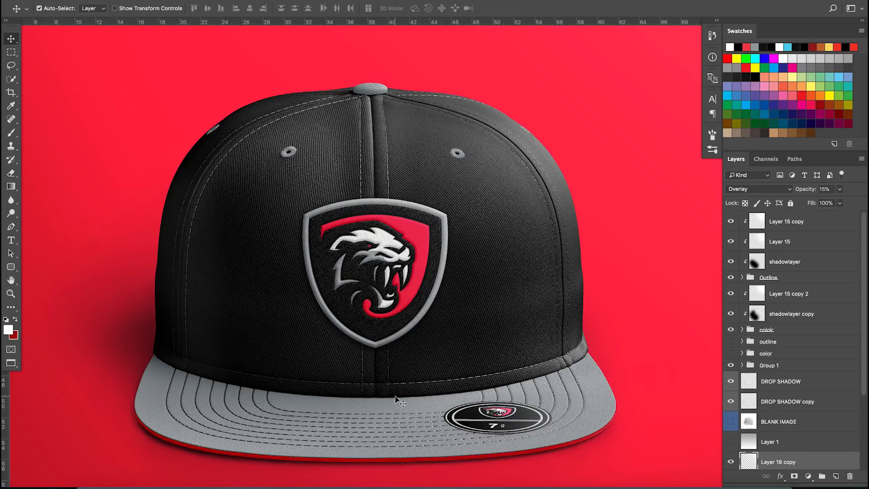
scroll(392, 382, "down", 3)
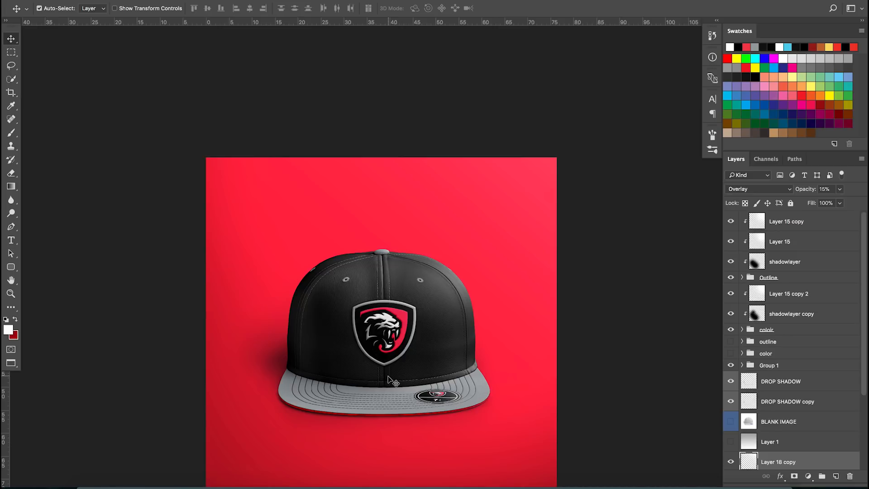
scroll(440, 369, "down", 3)
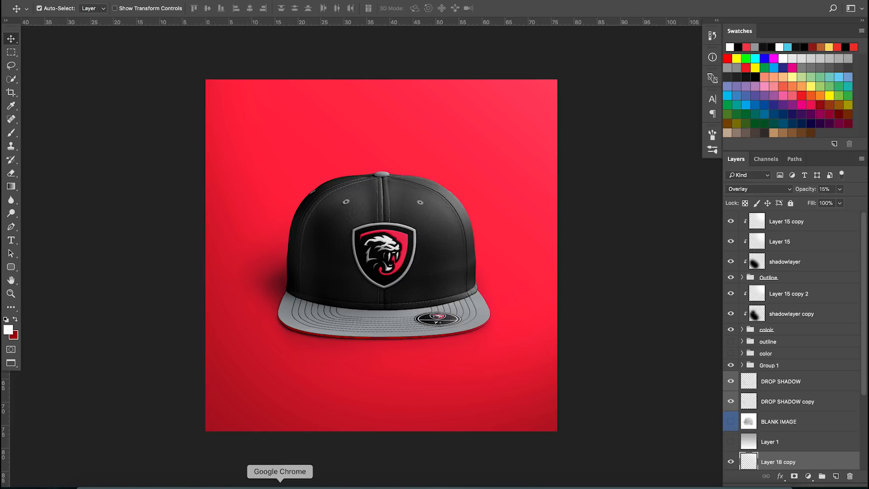
Switch to the browser and scroll through the Gas Mask Logo Dexxon Gaming project's mockups on Behance, then close it
left_click(299, 485)
left_click(315, 15)
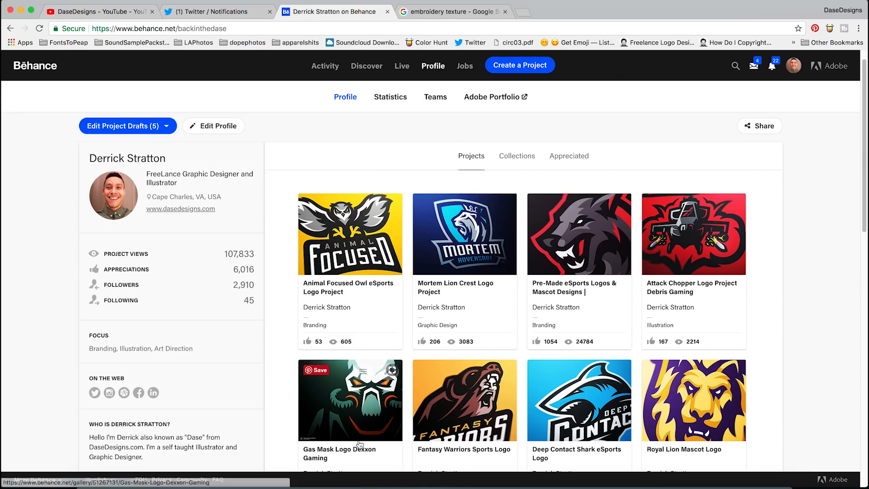
left_click(362, 393)
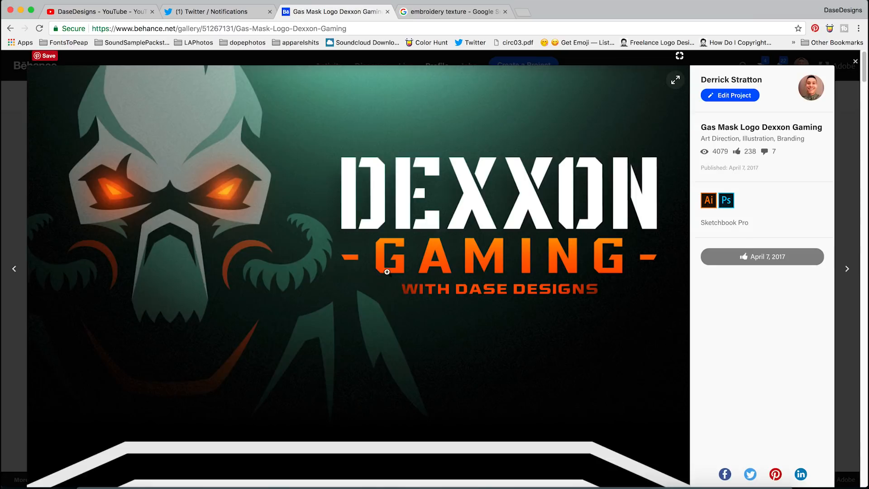
scroll(440, 222, "down", 20)
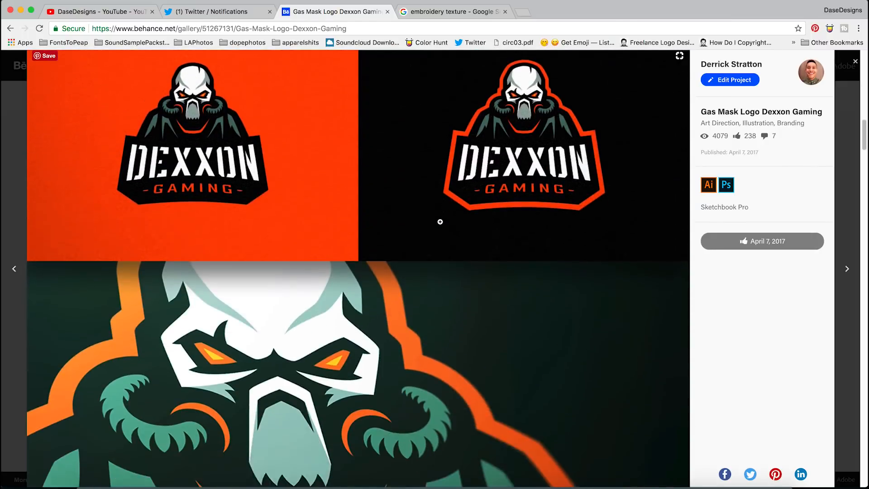
scroll(440, 222, "down", 20)
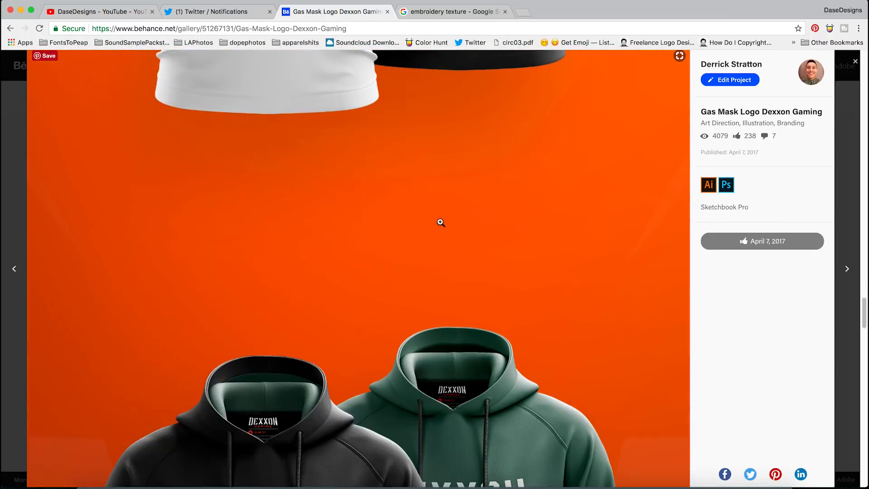
scroll(441, 222, "down", 5)
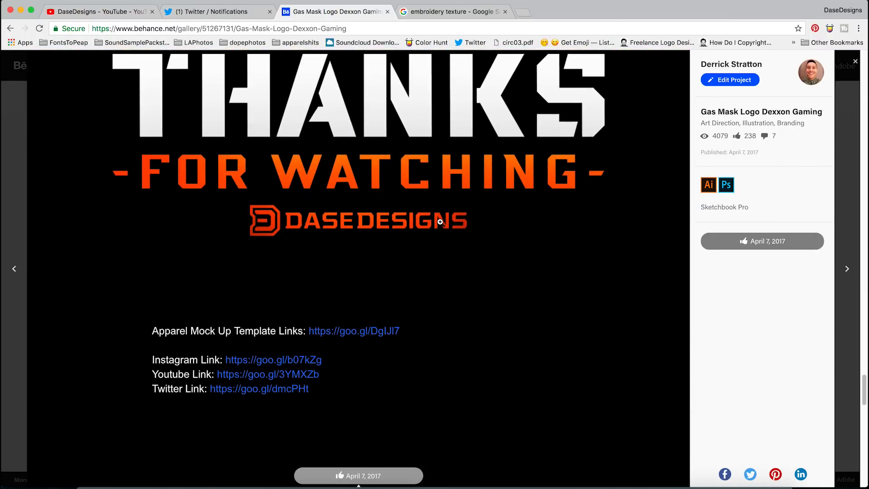
scroll(440, 222, "down", 6)
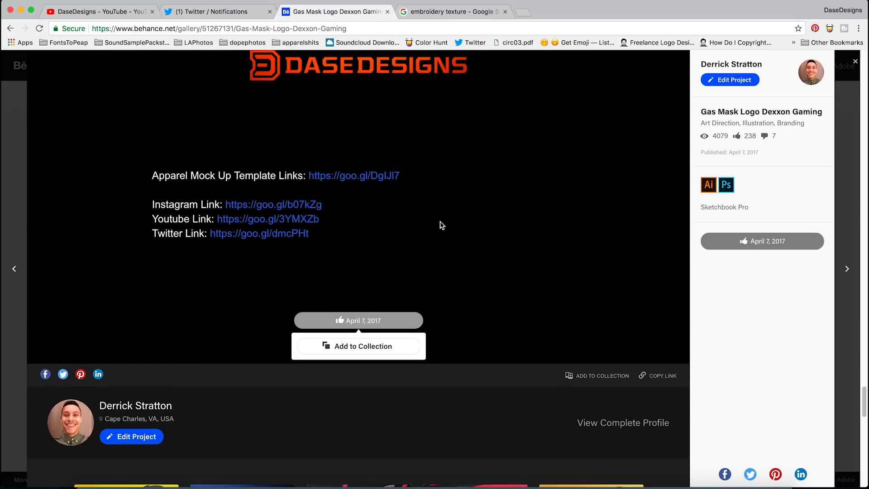
scroll(441, 223, "up", 15)
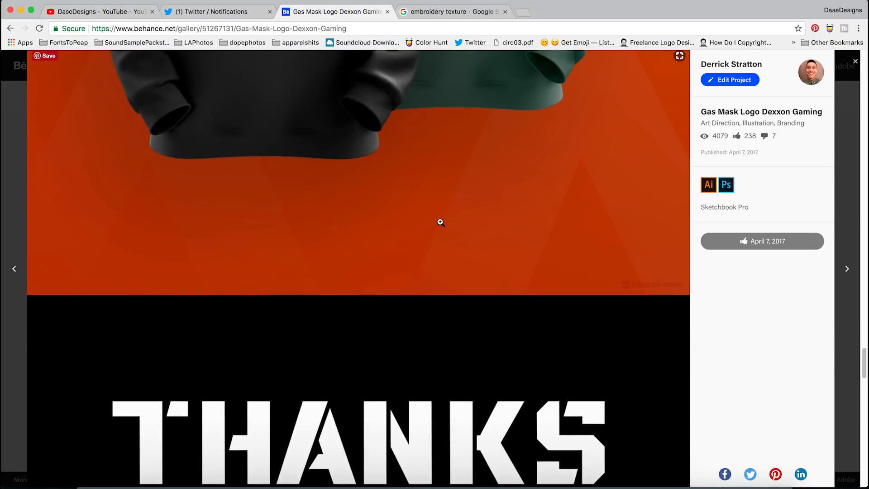
scroll(441, 222, "up", 8)
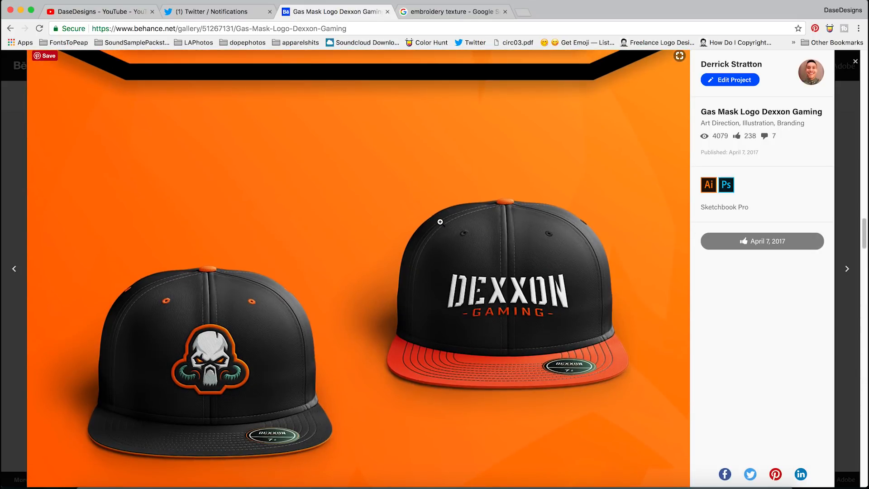
scroll(440, 222, "up", 10)
key("Escape")
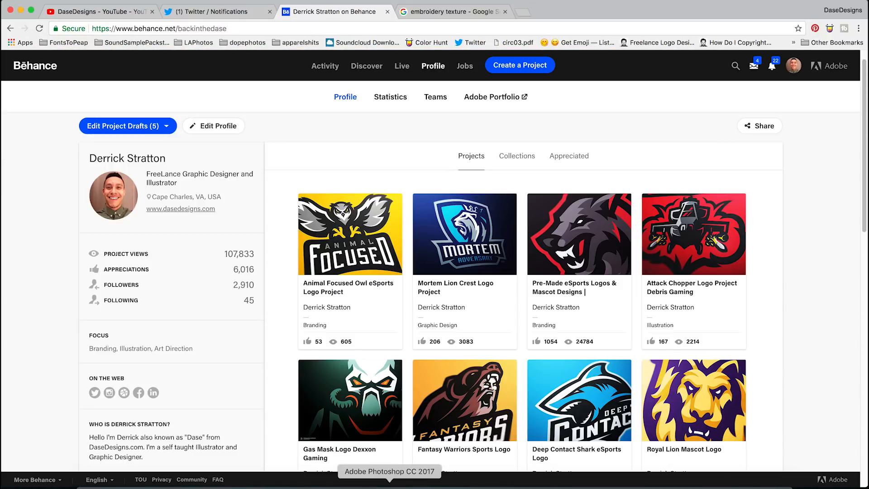
Go back to Photoshop and zoom in on the hat mockup
left_click(389, 486)
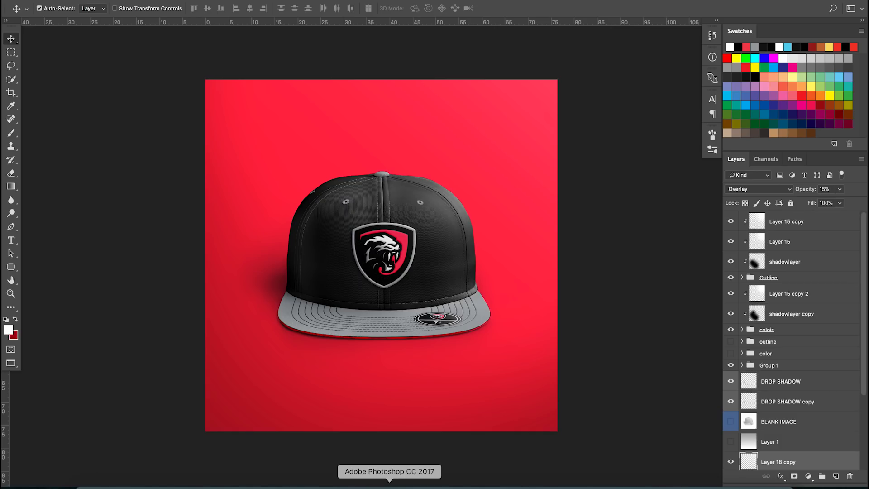
scroll(381, 269, "up", 5)
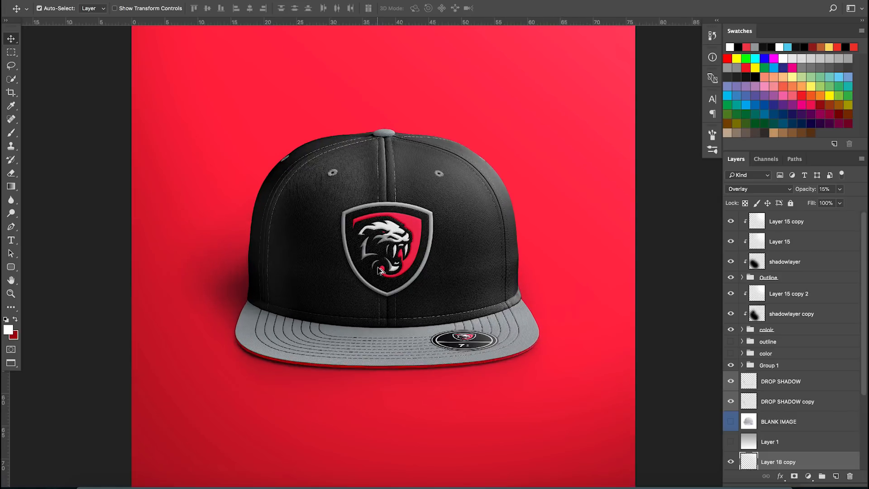